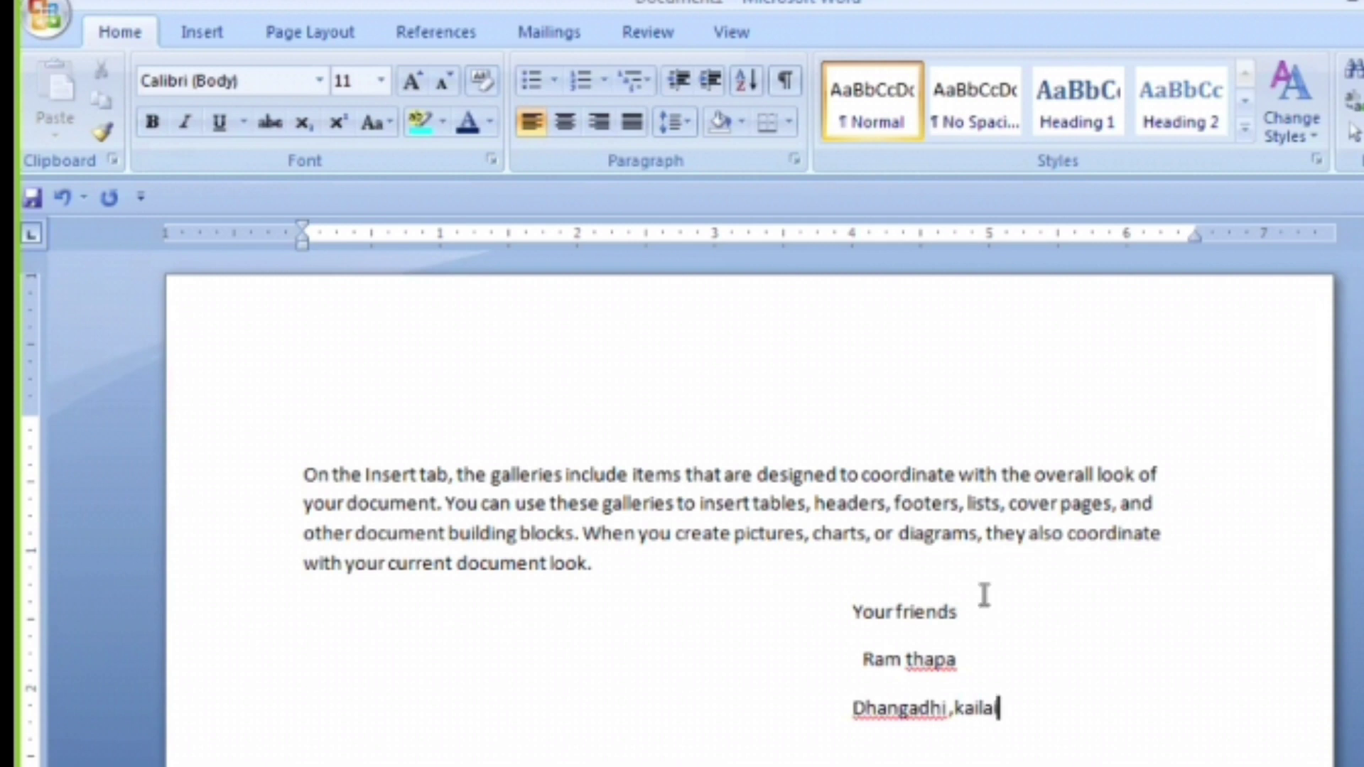
Step: Set the line spacing of the name and address lines in the letter's closing to 1.0
{"action": "left_click_drag", "start_coordinate": [908, 671], "coordinate": [853, 643]}
{"action": "left_click_drag", "start_coordinate": [1008, 714], "coordinate": [864, 662]}
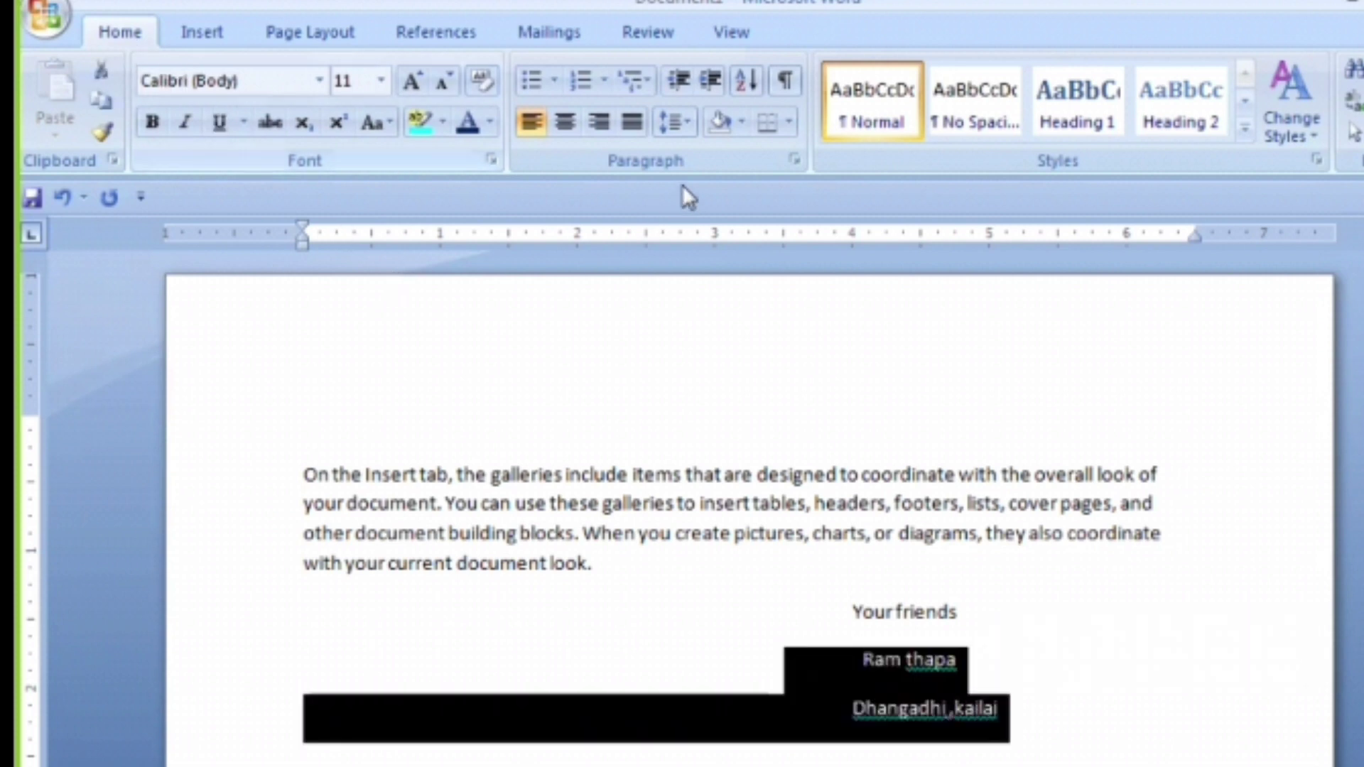
{"action": "left_click", "coordinate": [671, 125]}
{"action": "left_click", "coordinate": [671, 126]}
{"action": "left_click", "coordinate": [670, 125]}
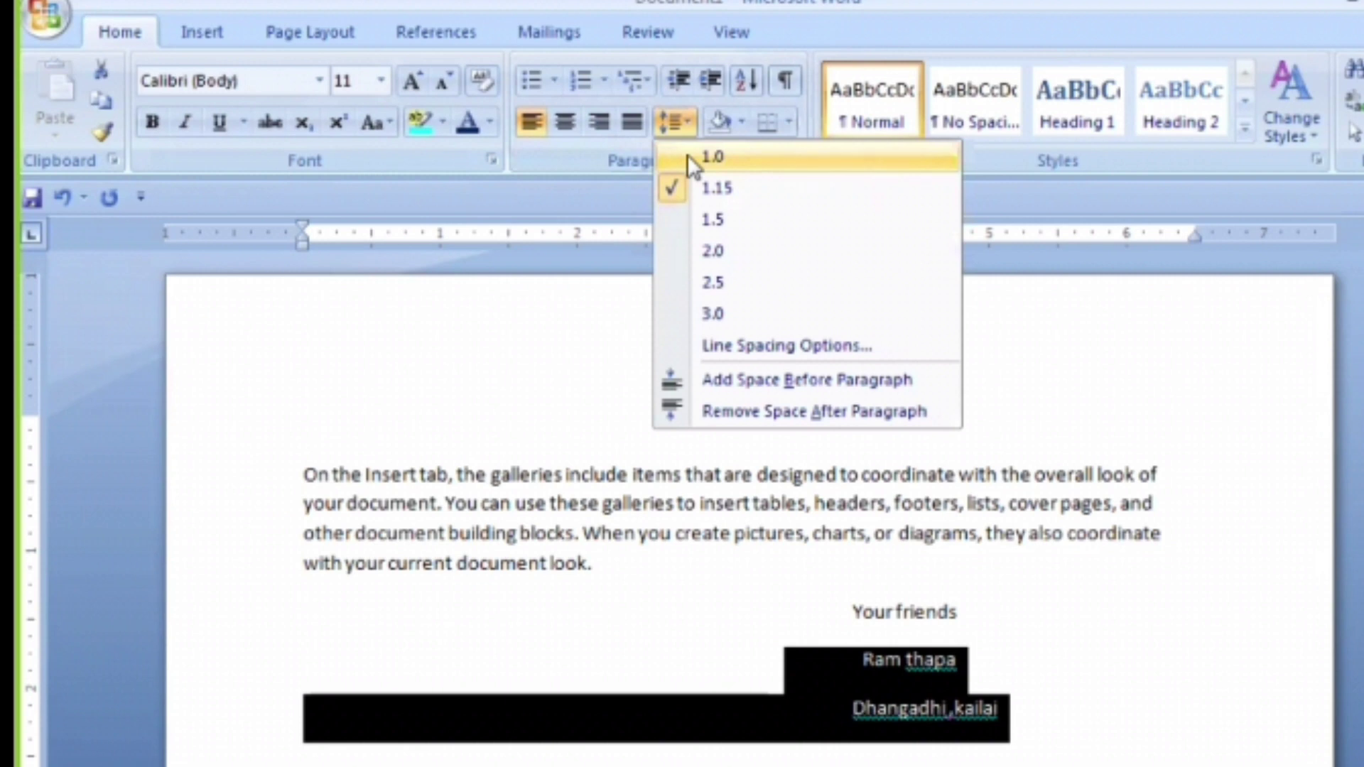
{"action": "left_click", "coordinate": [688, 156]}
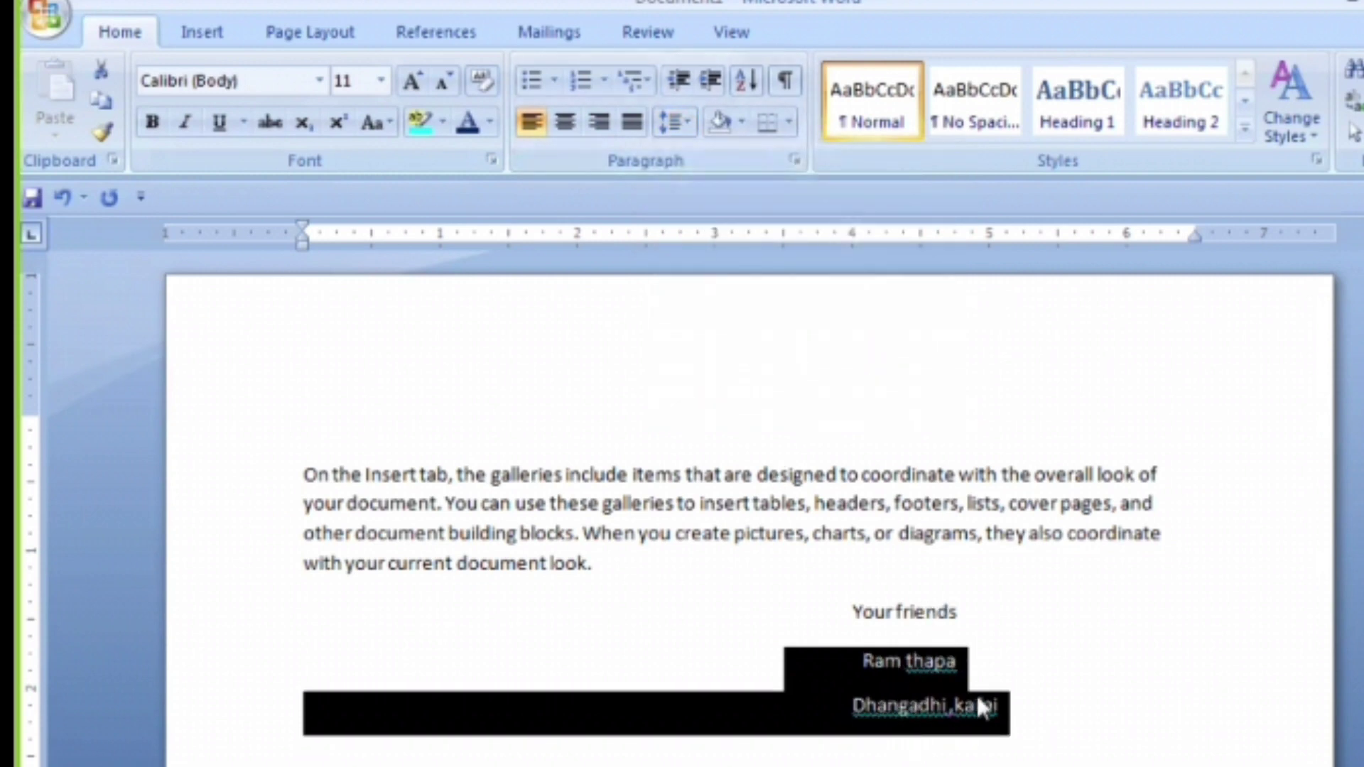
Step: Remove the space after paragraph from the closing's name and address lines
{"action": "left_click", "coordinate": [673, 126]}
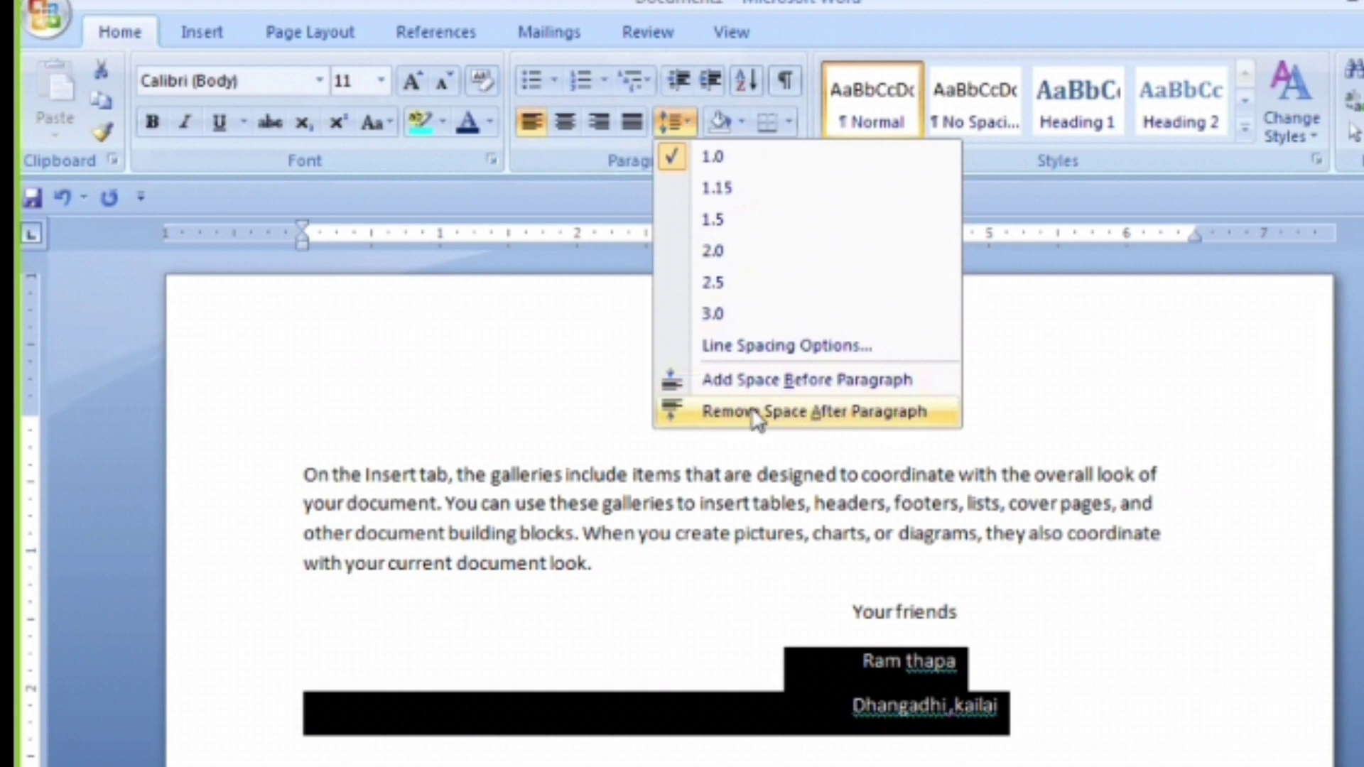
{"action": "left_click", "coordinate": [924, 415]}
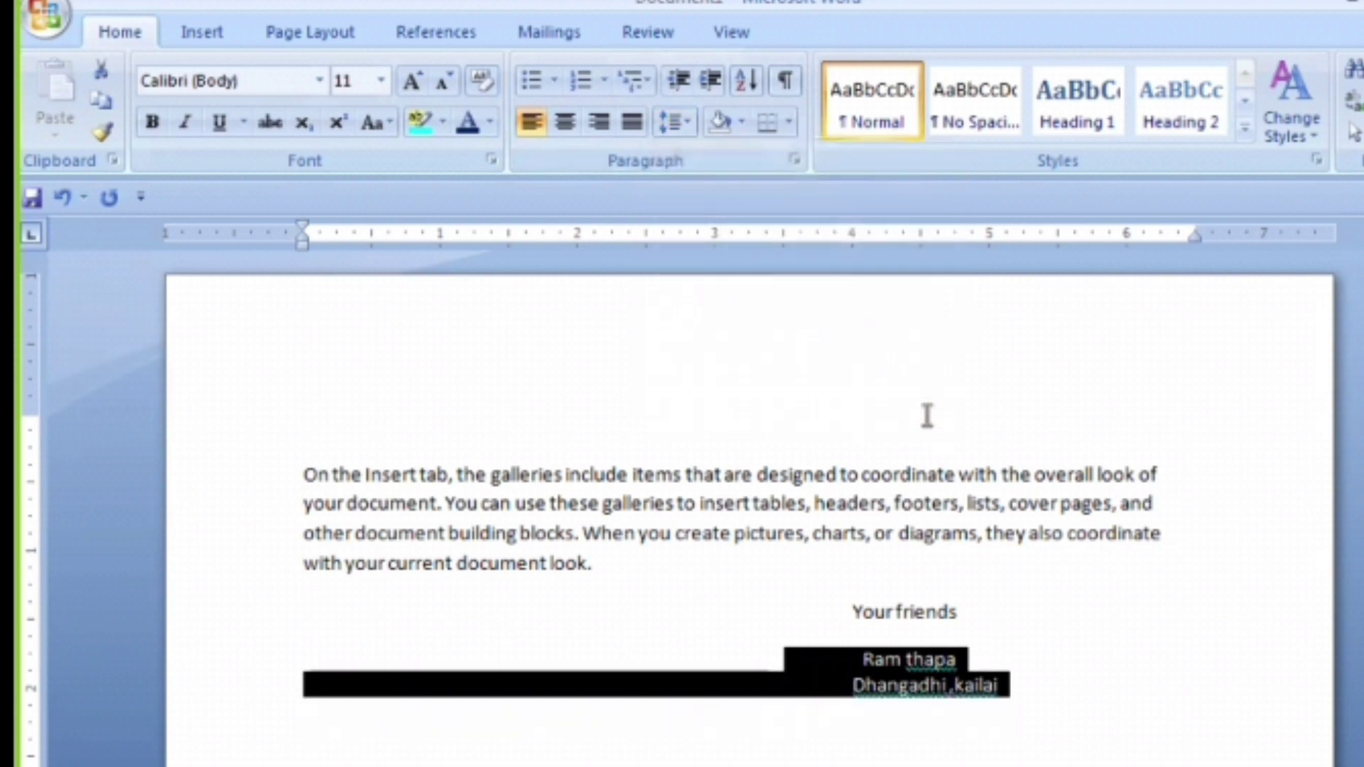
{"action": "left_click", "coordinate": [1080, 712]}
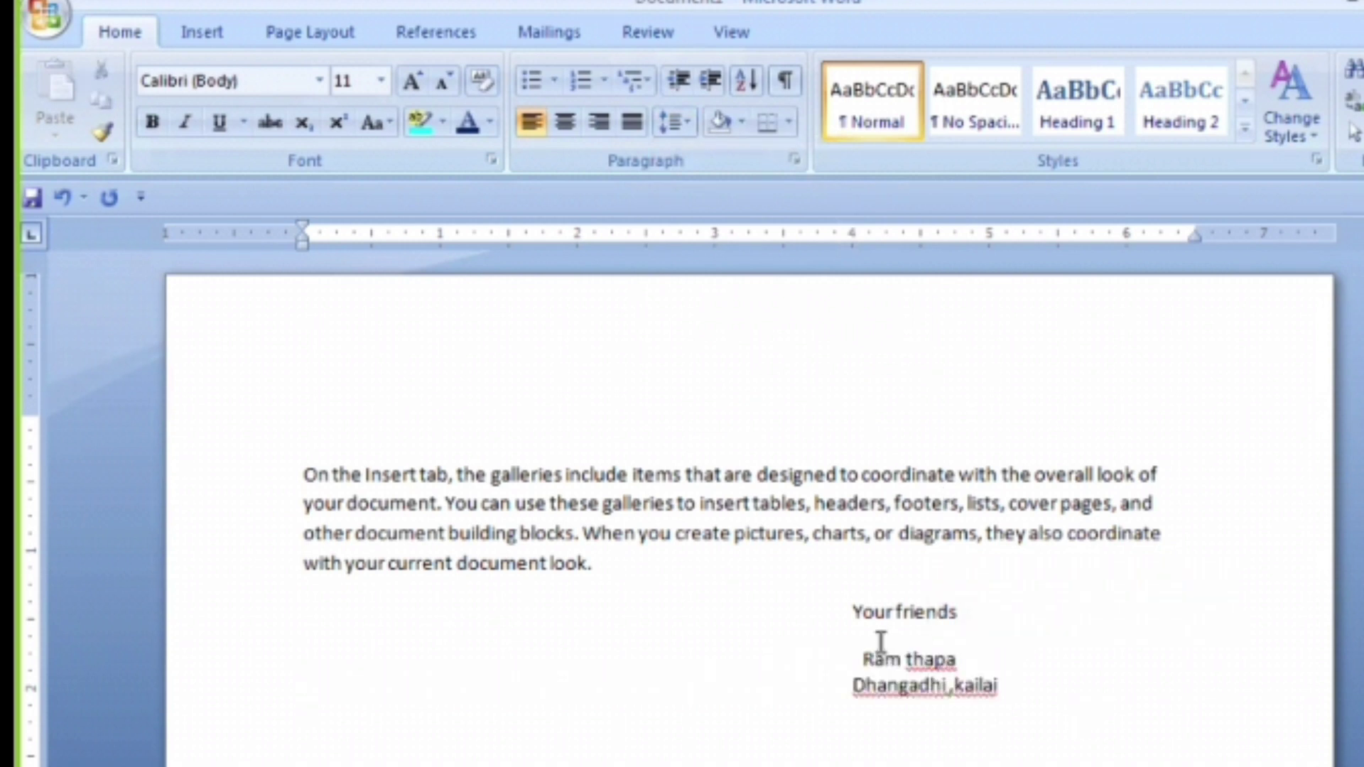
Step: Remove the space after paragraph from all three closing lines, starting at "Your friends", and undo the last stray edit
{"action": "left_click_drag", "start_coordinate": [850, 612], "coordinate": [998, 686]}
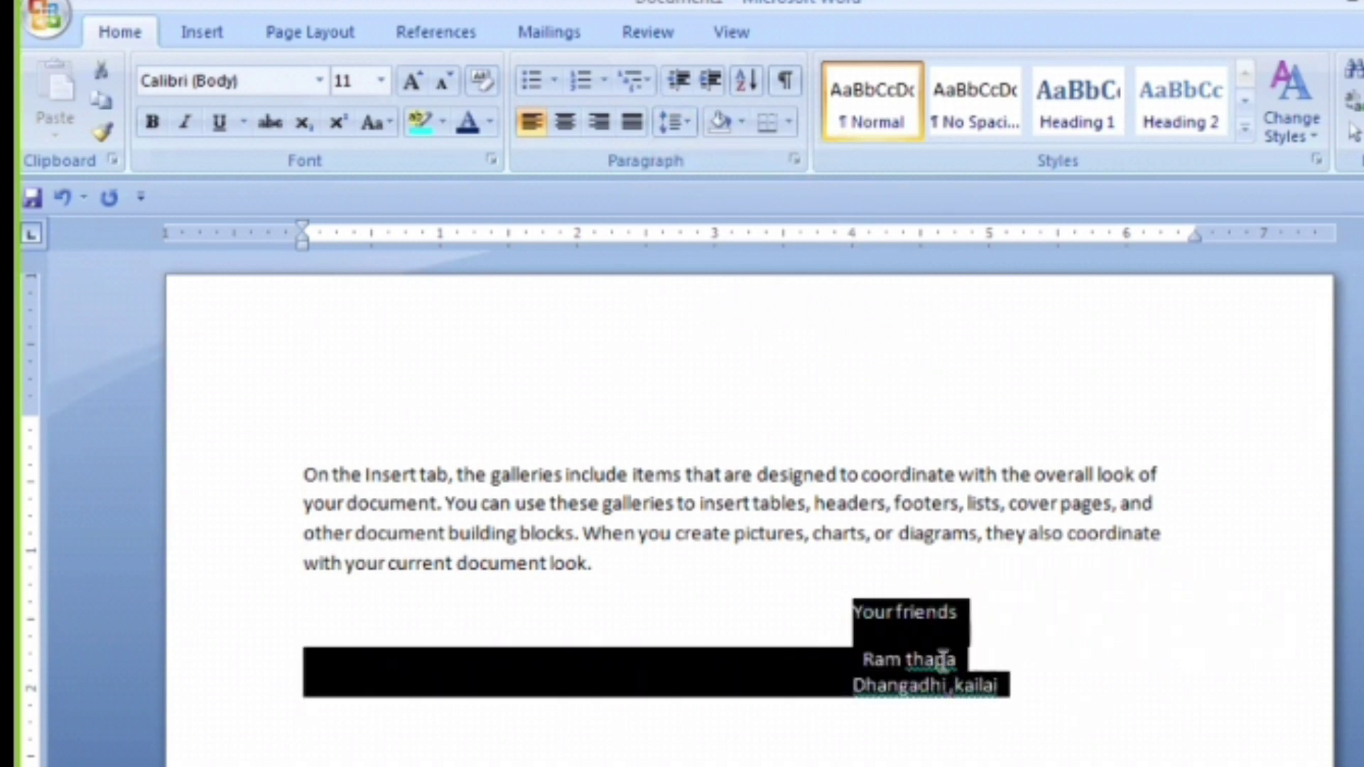
{"action": "left_click", "coordinate": [671, 122]}
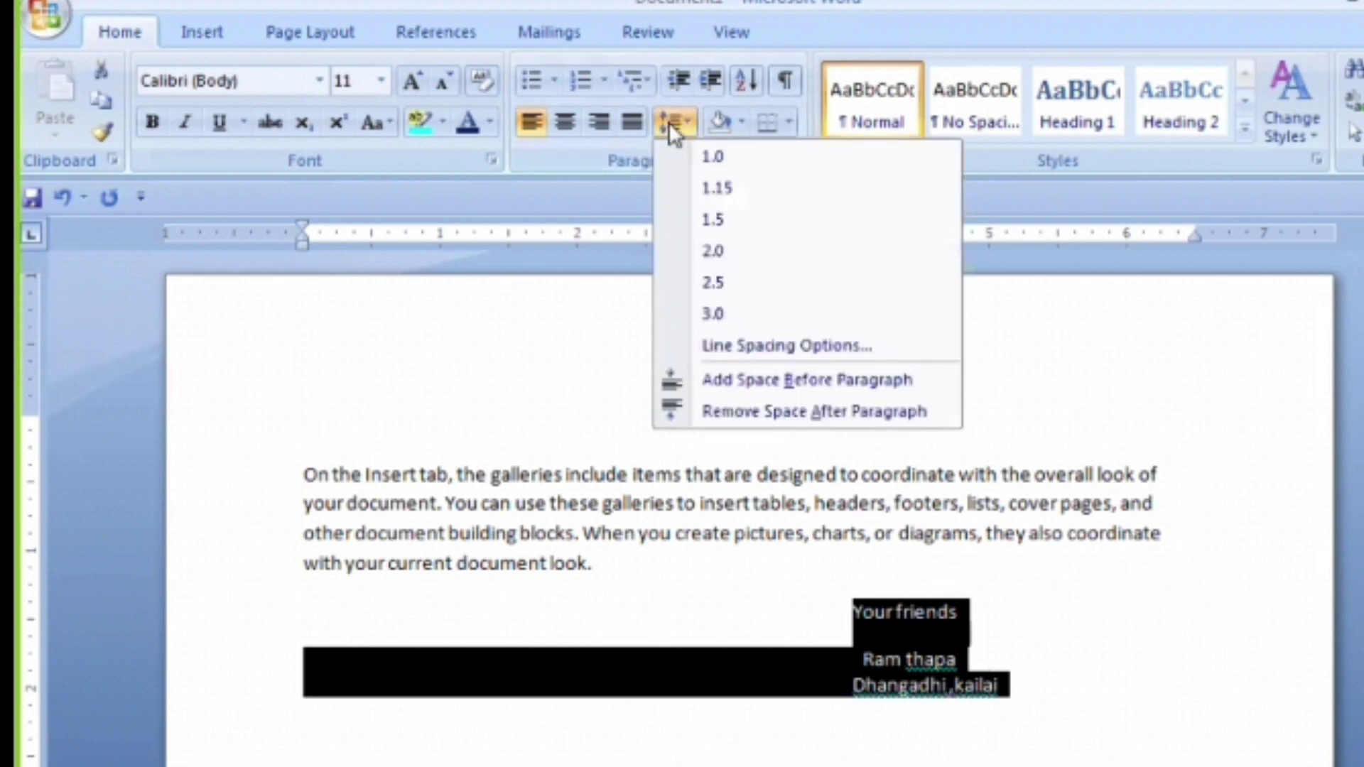
{"action": "left_click", "coordinate": [746, 413]}
{"action": "left_click", "coordinate": [914, 639]}
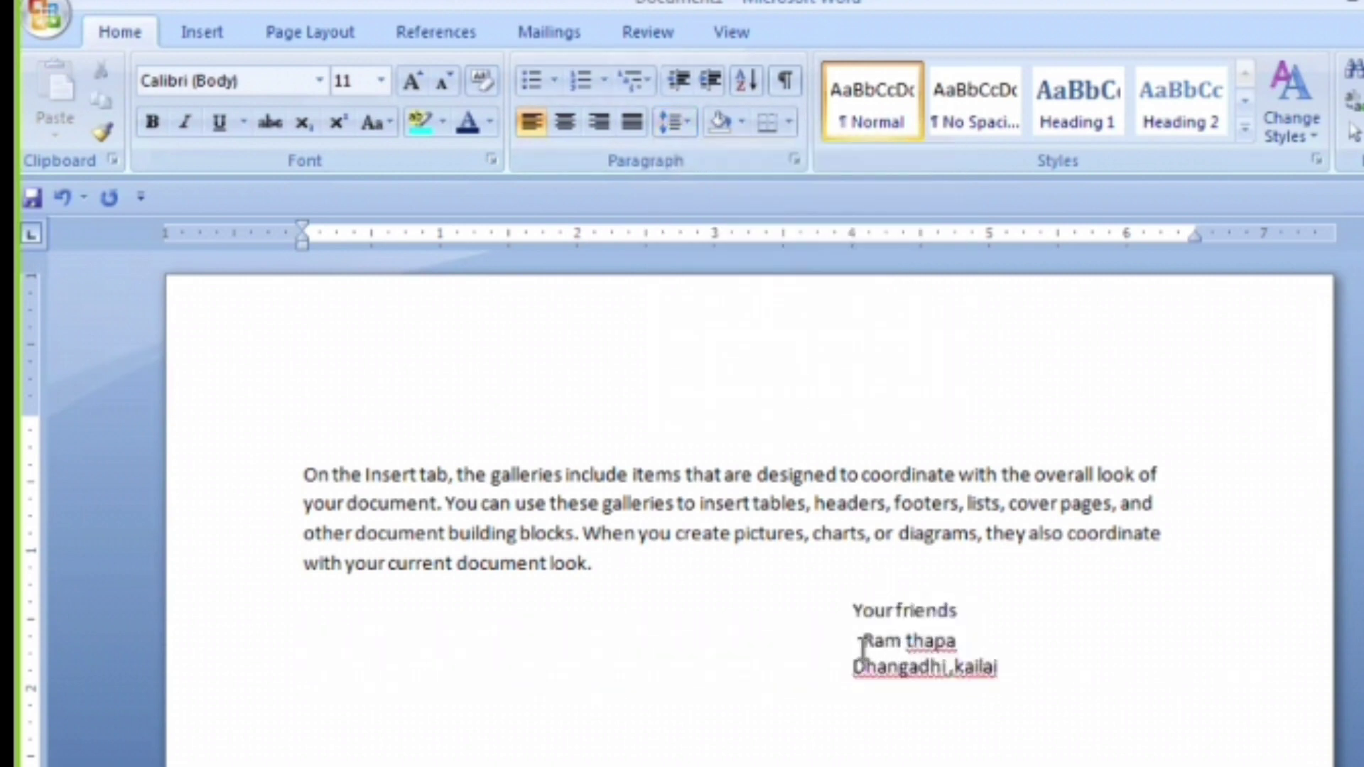
{"action": "key", "text": "ctrl+z"}
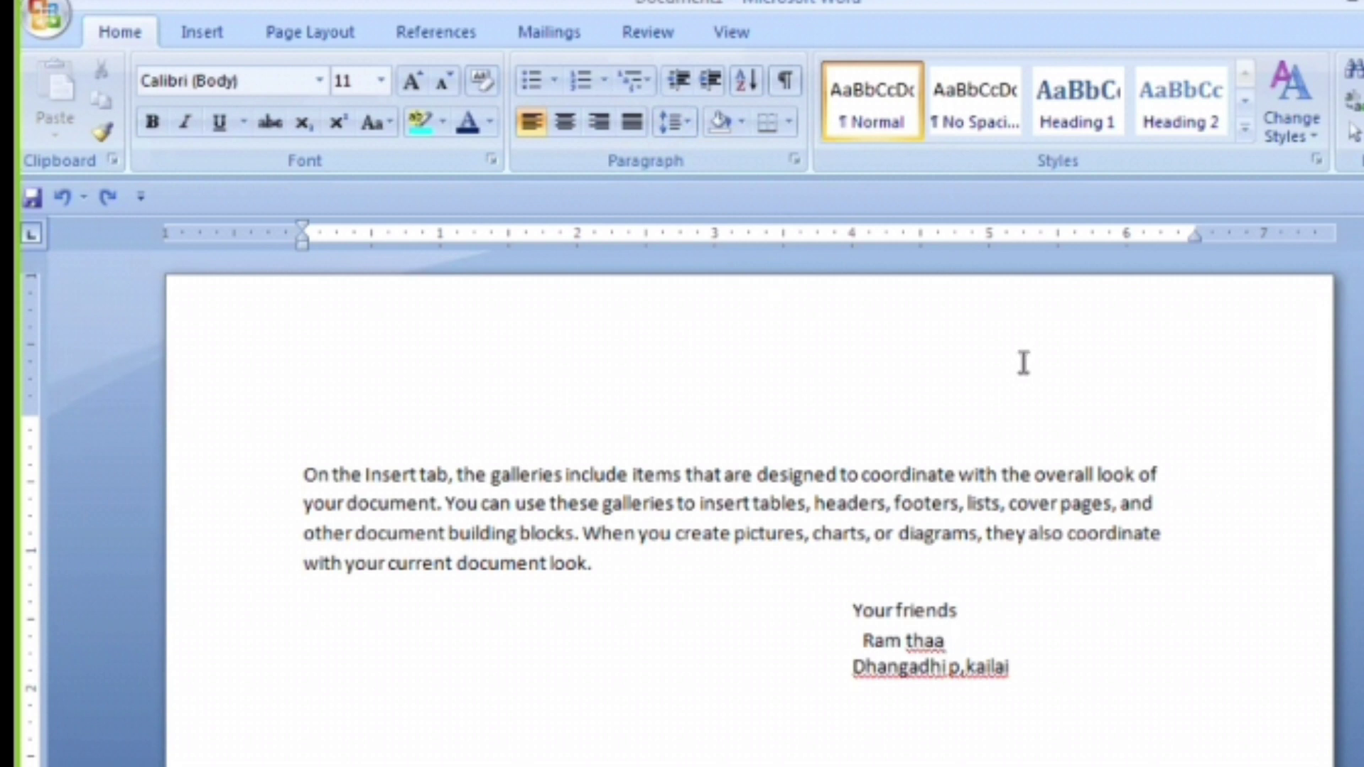
Step: Create a new blank document and fill it with two paragraphs of sample text
{"action": "key", "text": "ctrl+n"}
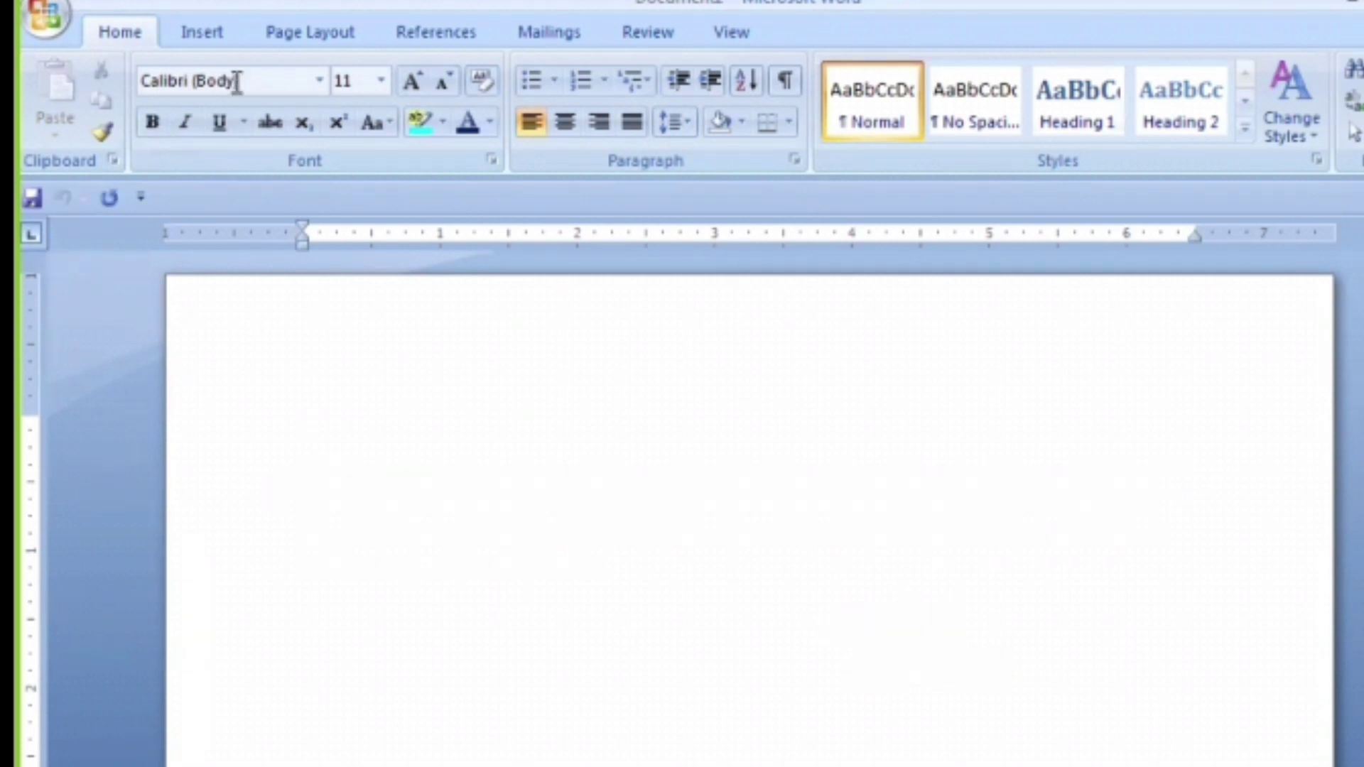
{"action": "left_click", "coordinate": [203, 39]}
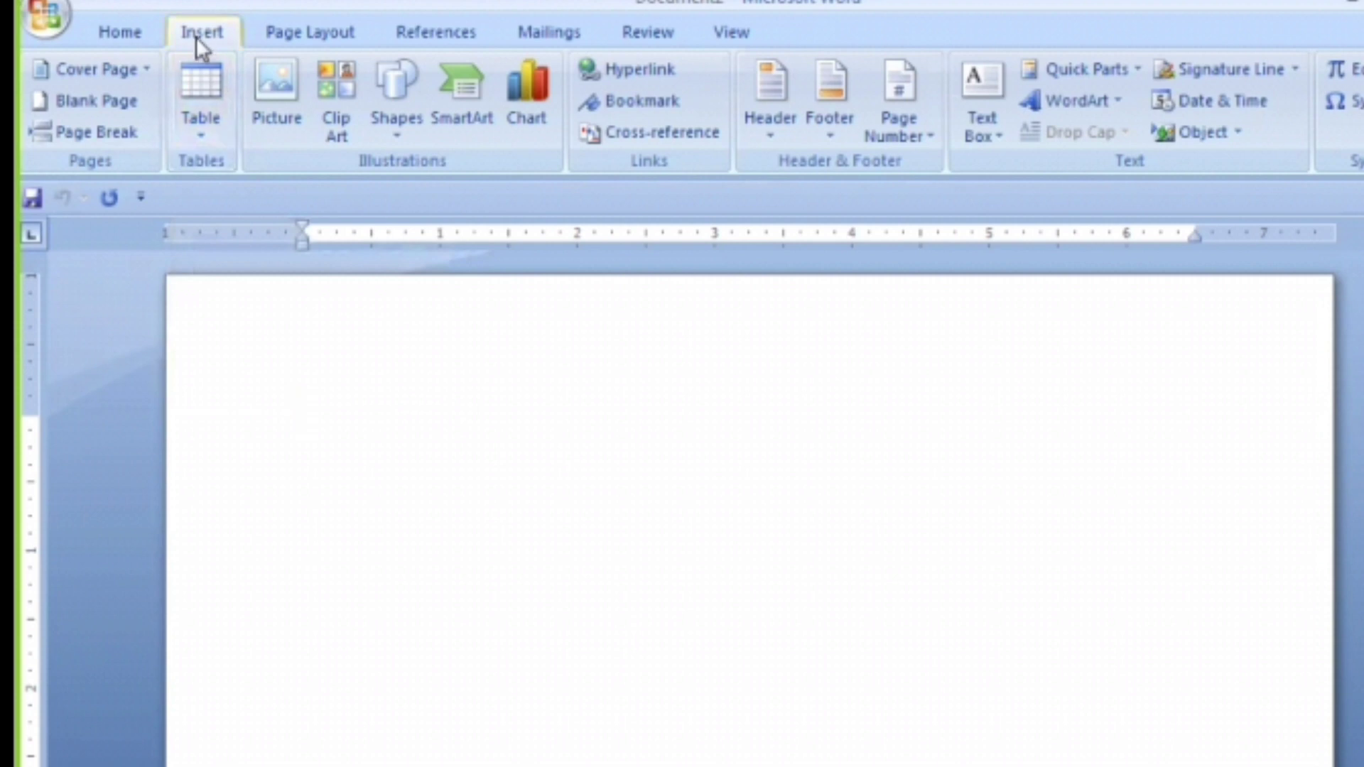
{"action": "left_click", "coordinate": [212, 147]}
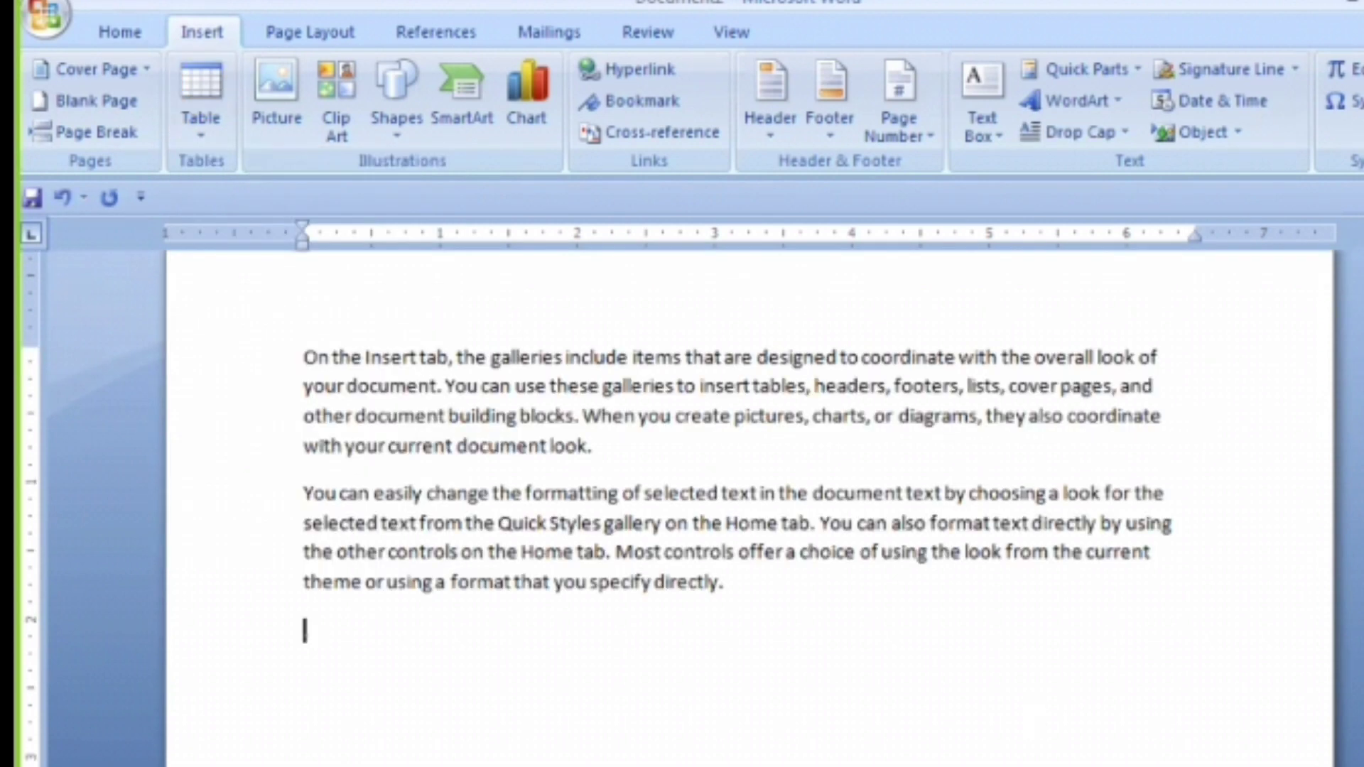
Step: Insert a 10x8 table below the two paragraphs and enter "Sn" in its first cell
{"action": "left_click", "coordinate": [177, 135]}
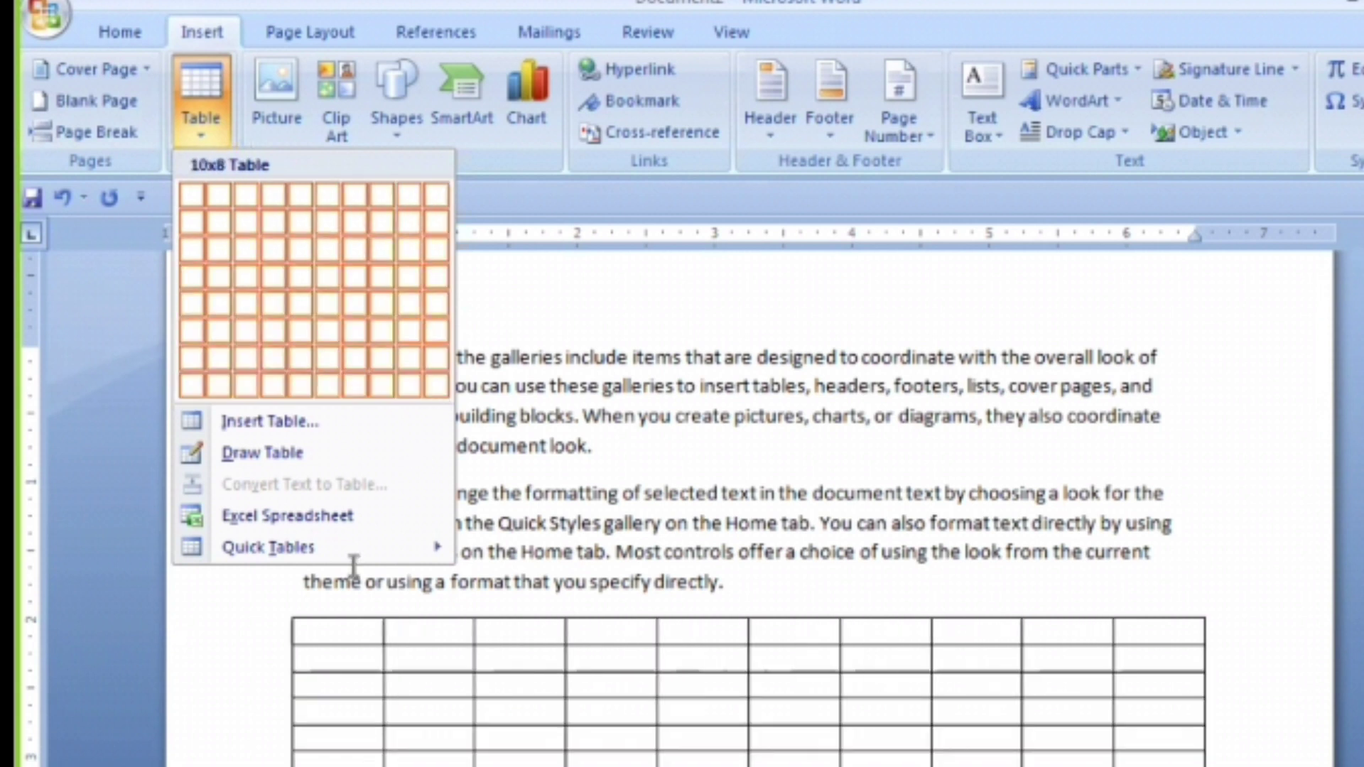
{"action": "left_click", "coordinate": [436, 386]}
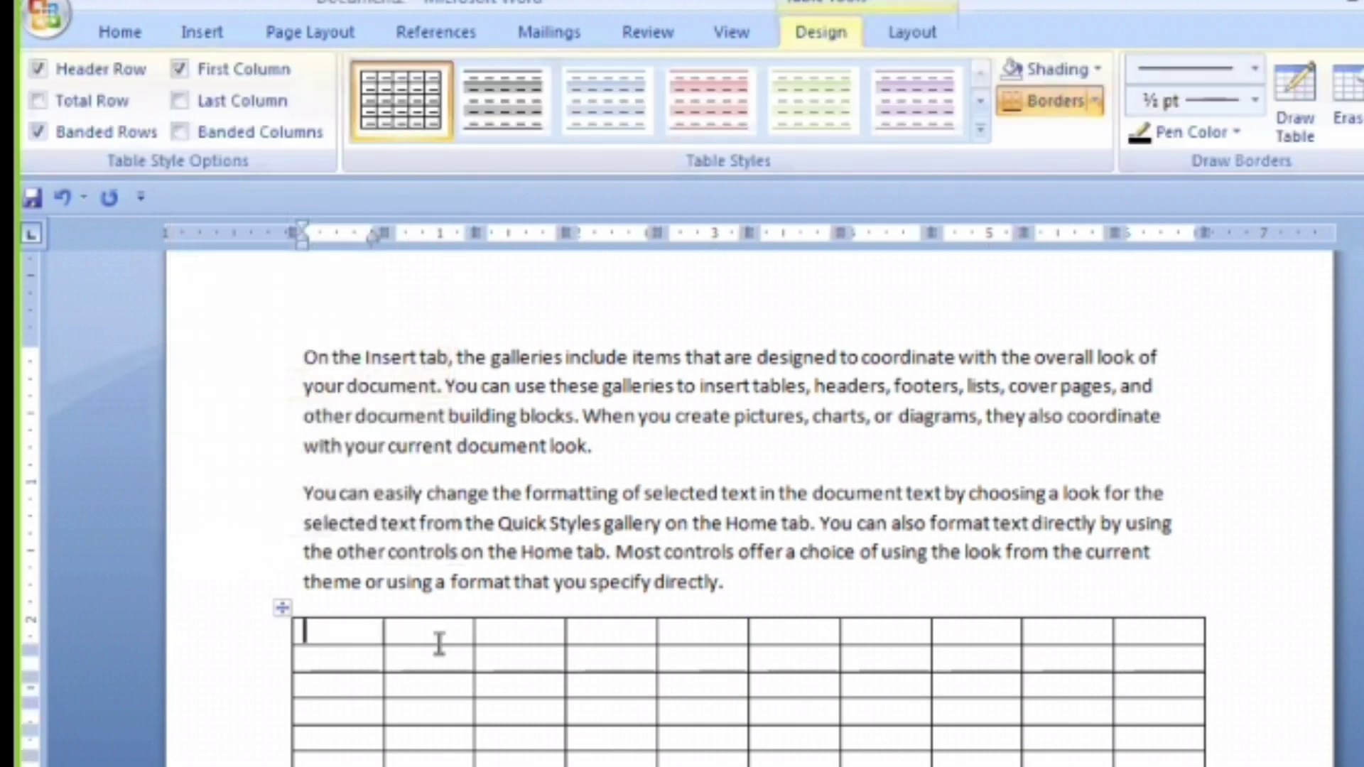
{"action": "type", "text": "Sn"}
{"action": "key", "text": "Tab"}
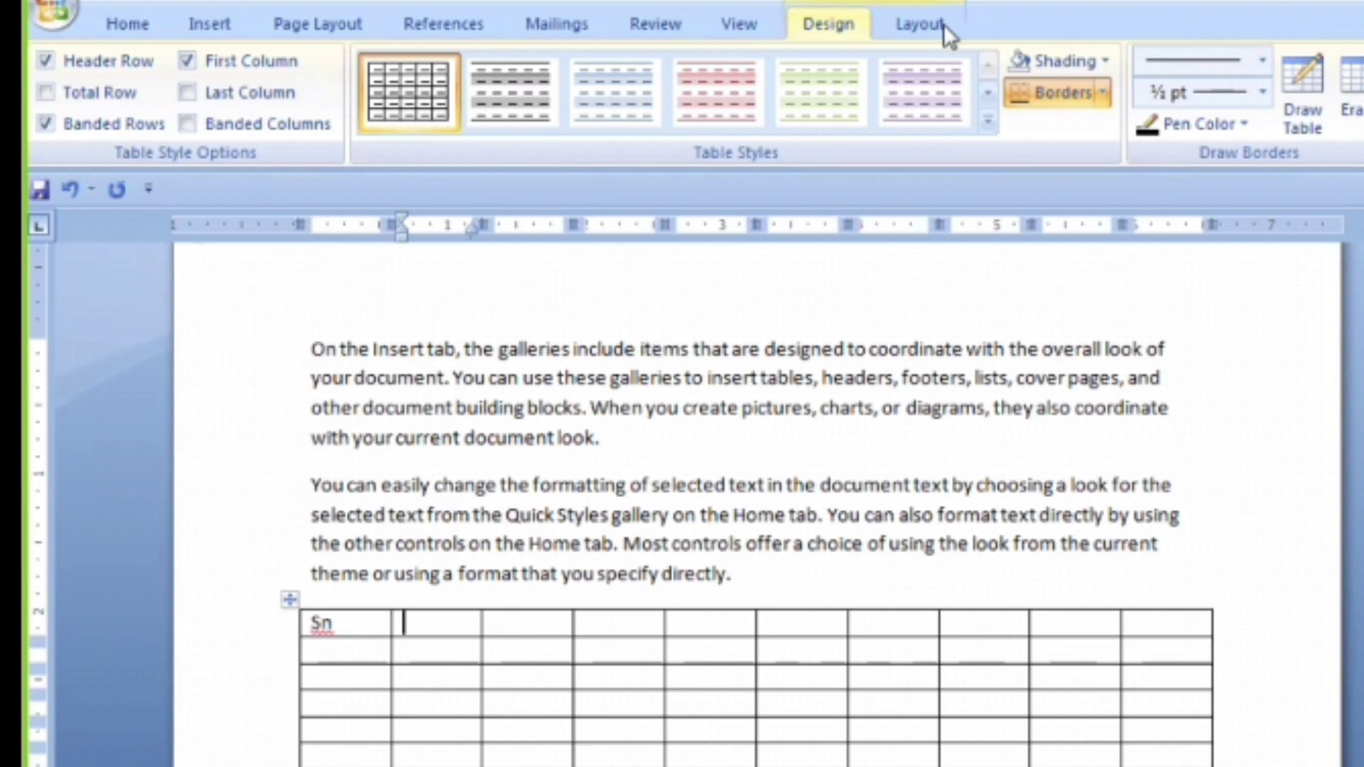
Step: Examine the design and layout options available for the new table
{"action": "left_click", "coordinate": [881, 27]}
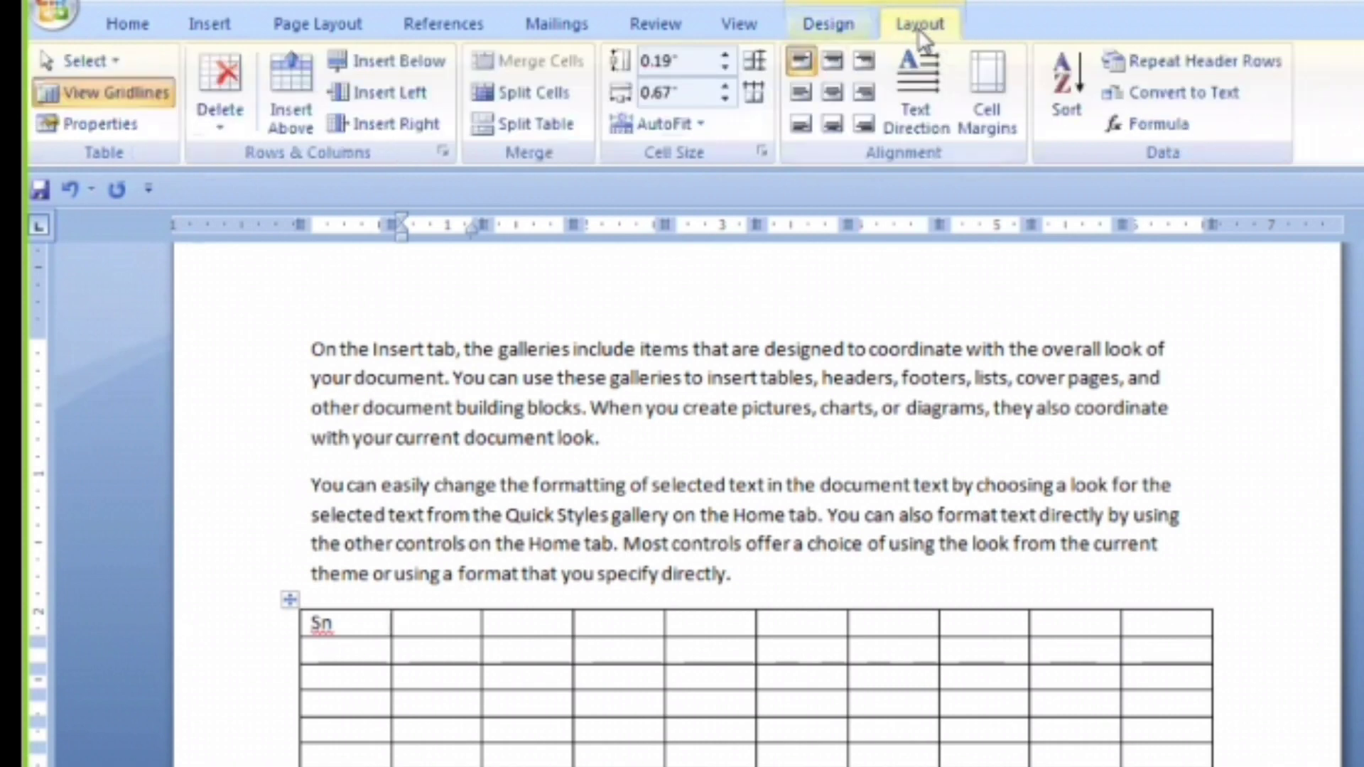
{"action": "left_click", "coordinate": [839, 32]}
{"action": "scroll", "coordinate": [841, 32], "scroll_direction": "down", "scroll_amount": 1}
{"action": "scroll", "coordinate": [921, 27], "scroll_direction": "up", "scroll_amount": 1}
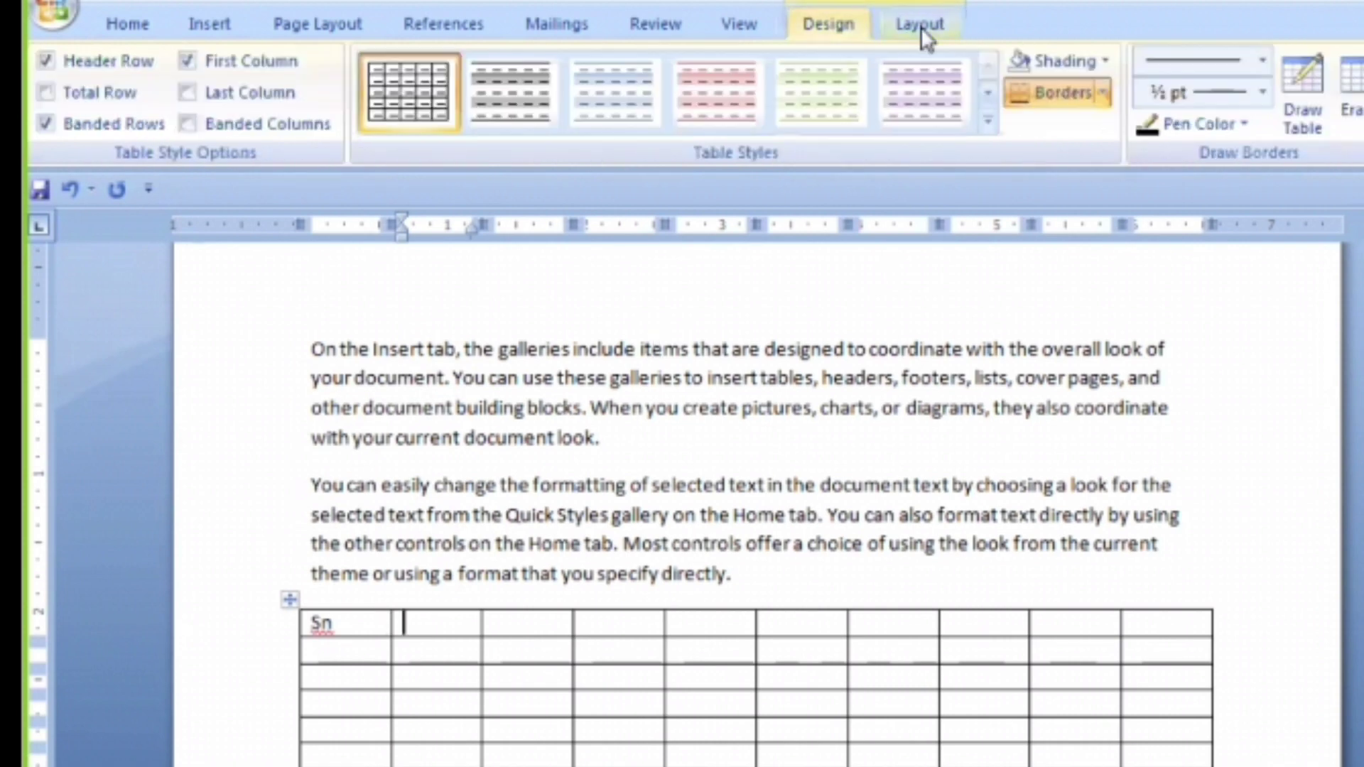
{"action": "scroll", "coordinate": [803, 28], "scroll_direction": "down", "scroll_amount": 1}
{"action": "scroll", "coordinate": [896, 31], "scroll_direction": "up", "scroll_amount": 1}
{"action": "scroll", "coordinate": [874, 28], "scroll_direction": "down", "scroll_amount": 1}
{"action": "left_click", "coordinate": [842, 21]}
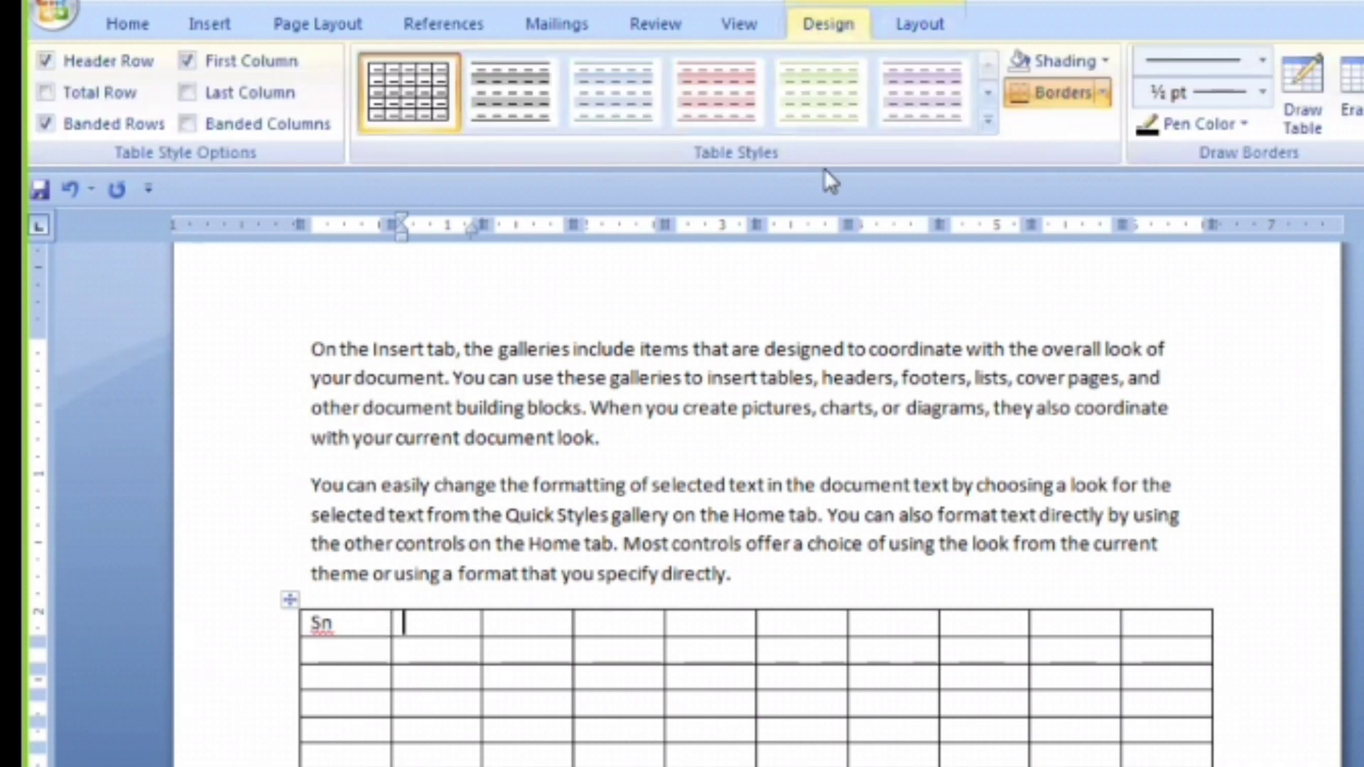
Step: Delete the whole 10x8 table from below the paragraphs
{"action": "left_click", "coordinate": [914, 24]}
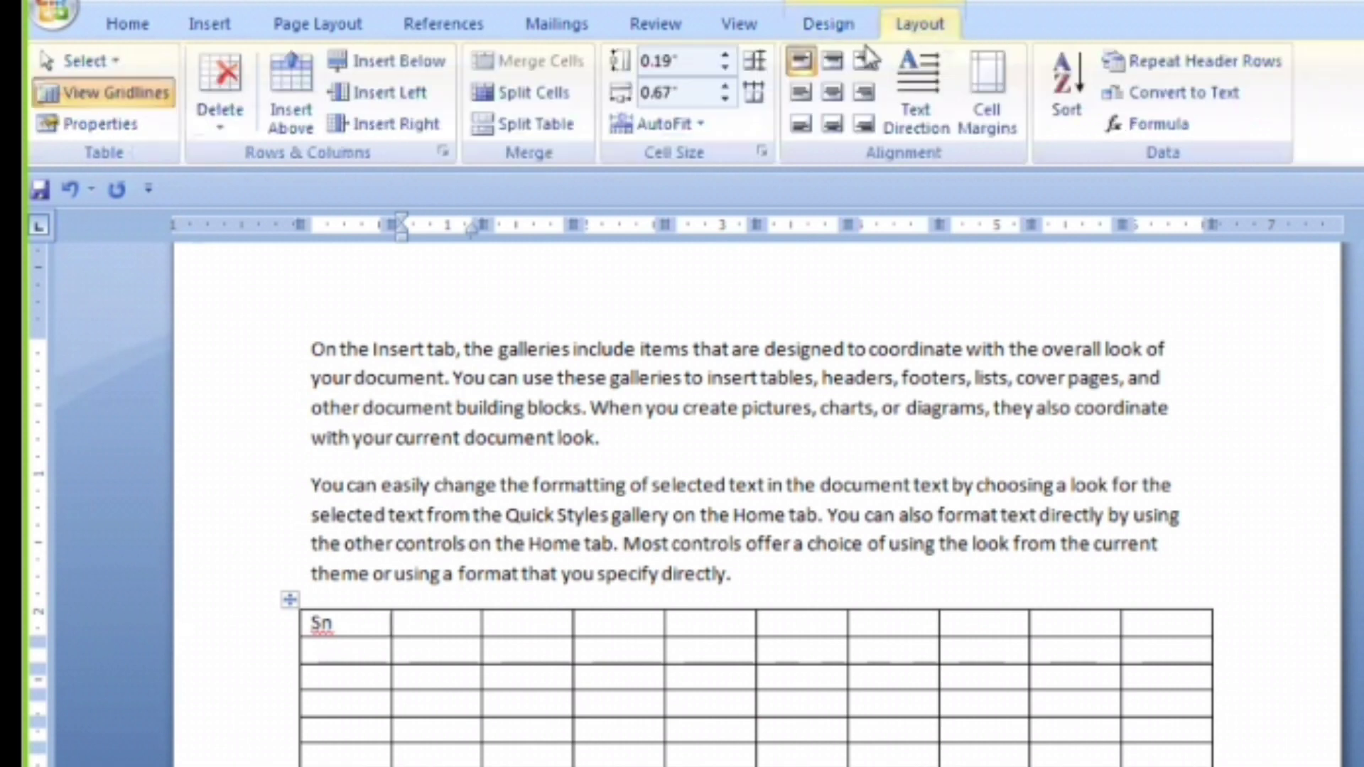
{"action": "left_click", "coordinate": [204, 129]}
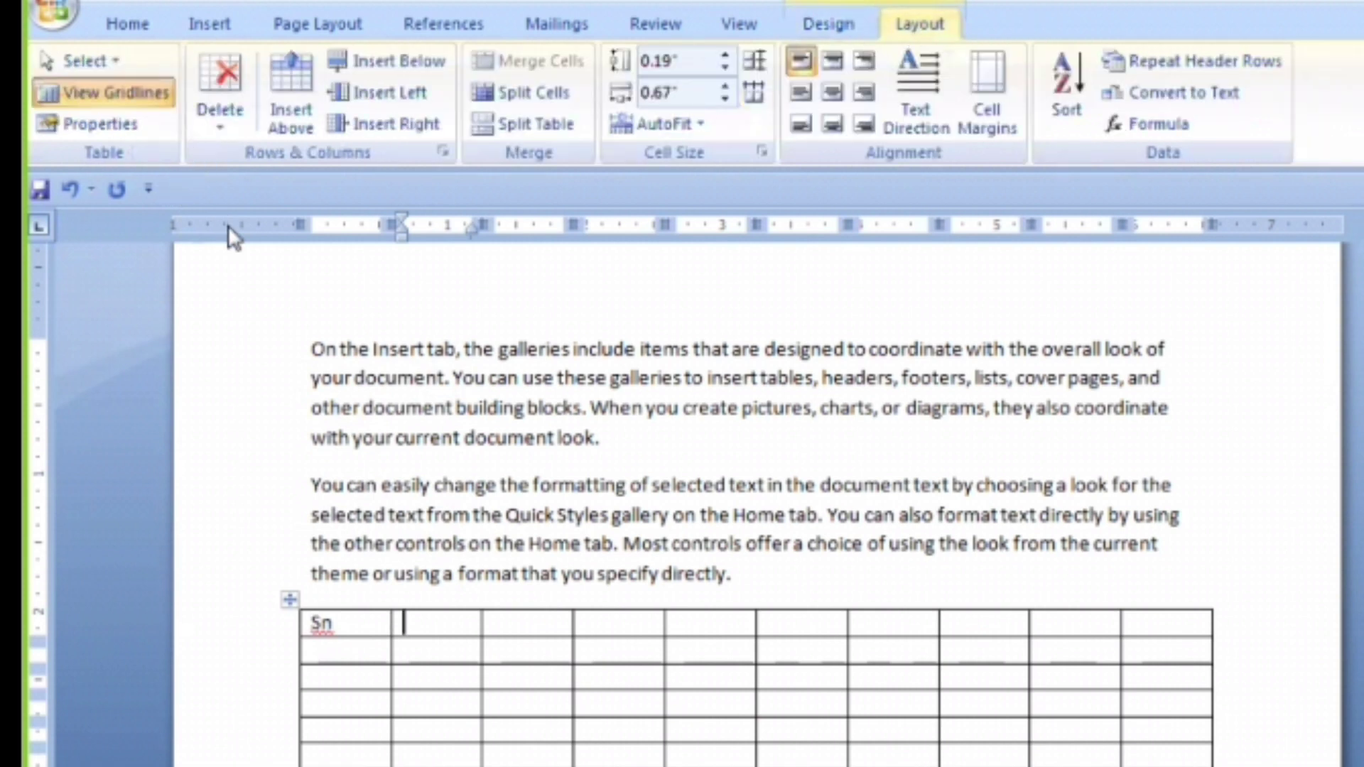
{"action": "left_click", "coordinate": [251, 263]}
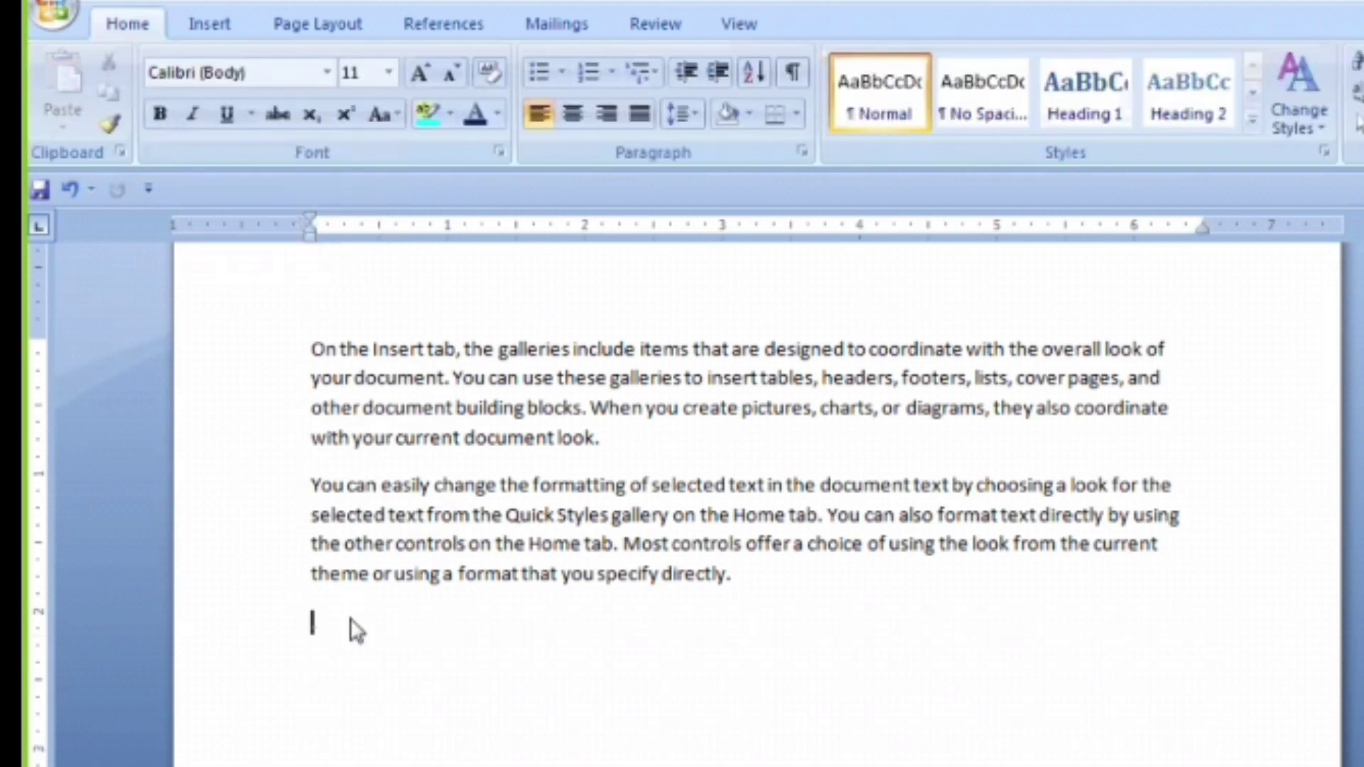
Step: Insert a table with 5 columns and 10 rows below the two paragraphs, specifying its size in the Insert Table dialog
{"action": "left_click", "coordinate": [192, 114]}
{"action": "left_click", "coordinate": [193, 23]}
{"action": "left_click", "coordinate": [208, 92]}
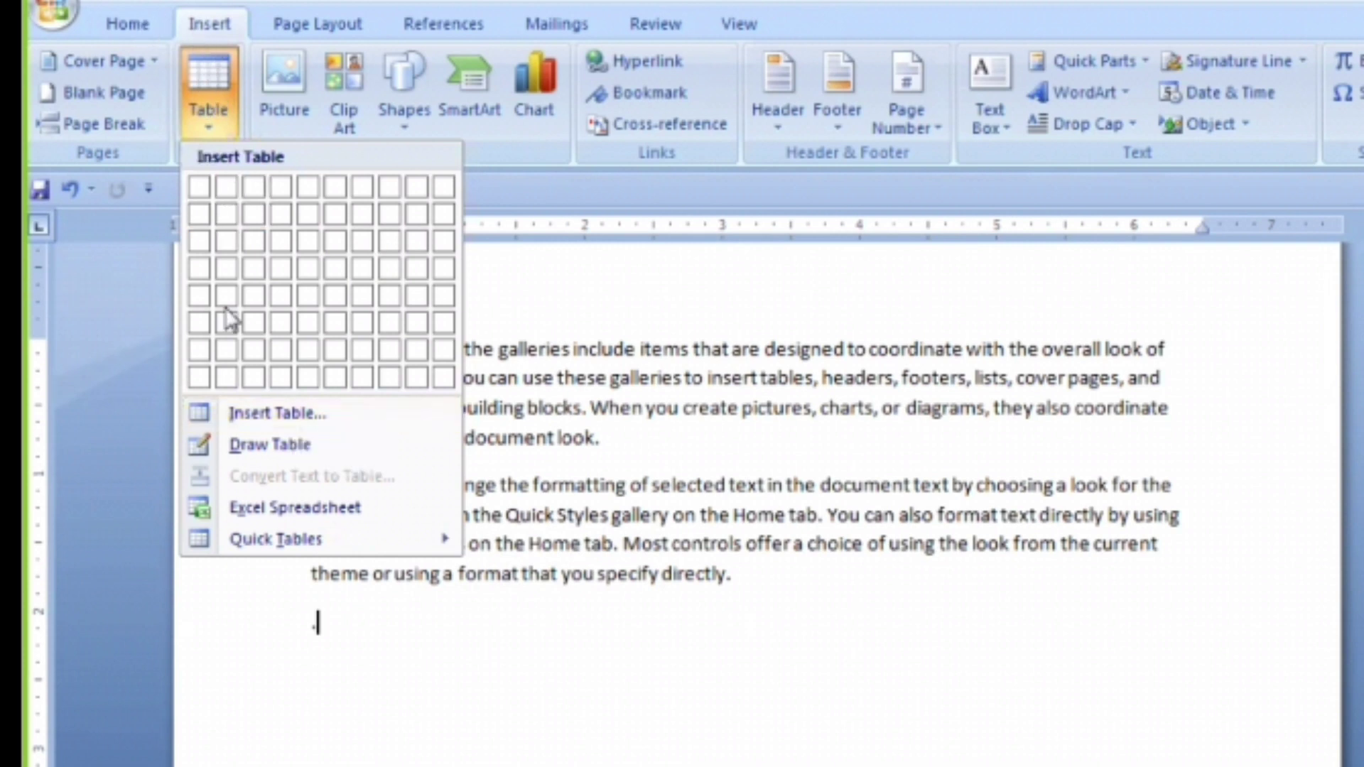
{"action": "left_click", "coordinate": [253, 411]}
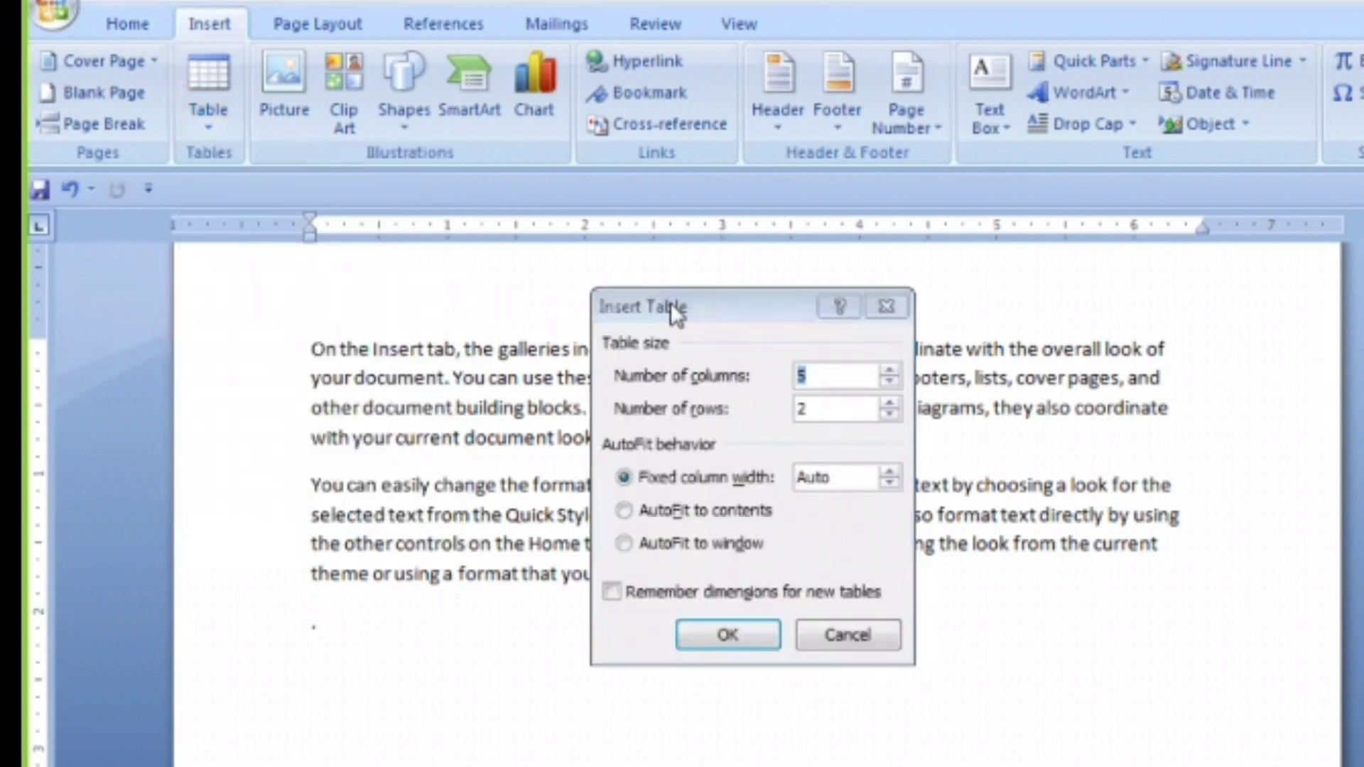
{"action": "left_click_drag", "start_coordinate": [671, 301], "coordinate": [387, 307]}
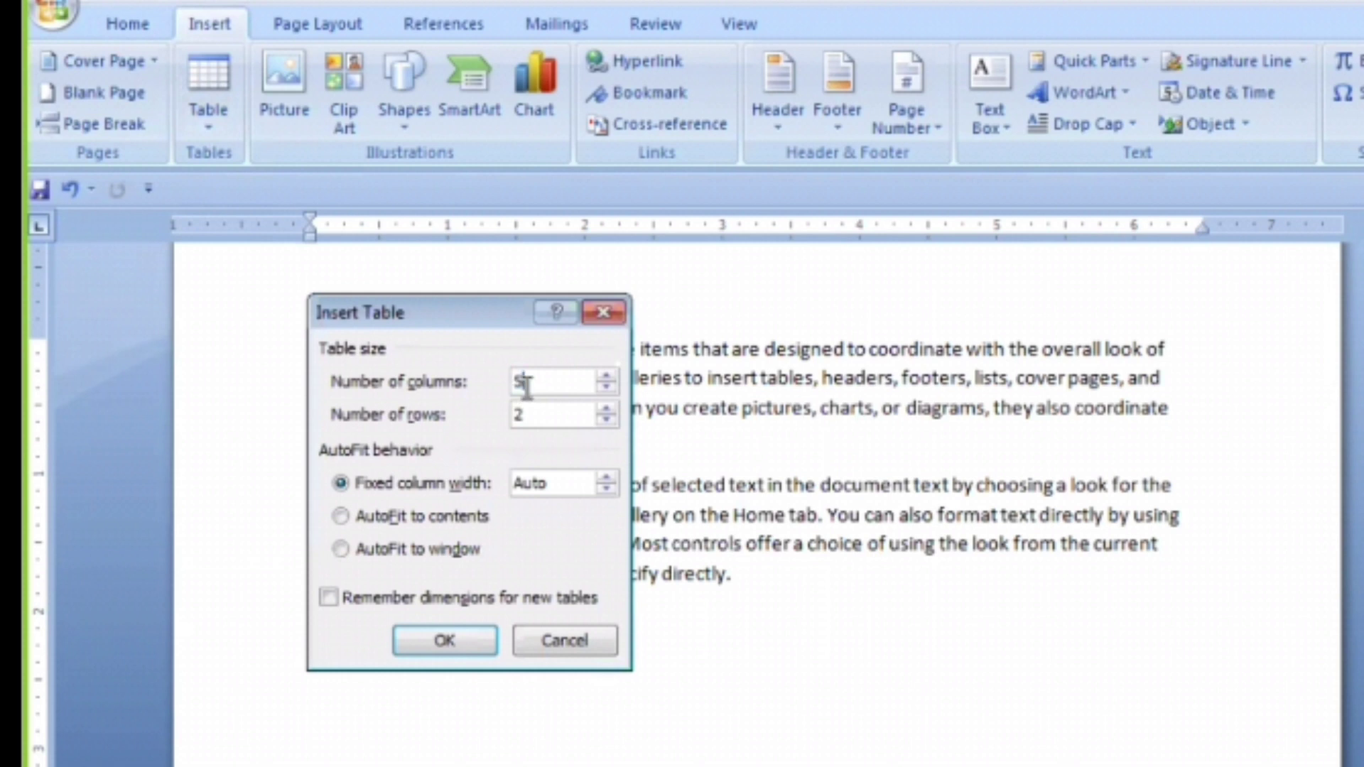
{"action": "left_click", "coordinate": [533, 415]}
{"action": "double_click", "coordinate": [537, 416]}
{"action": "type", "text": "10"}
{"action": "left_click", "coordinate": [444, 642]}
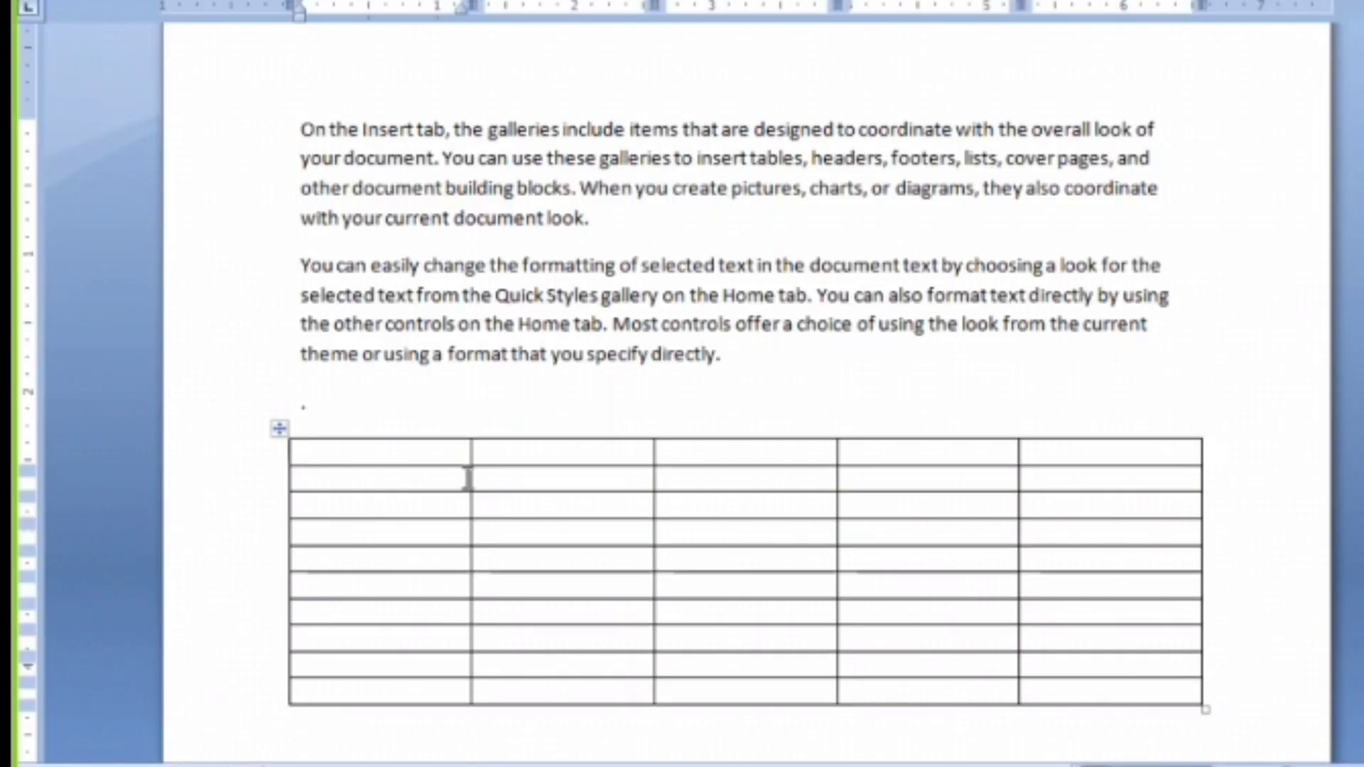
Step: Narrow the table's first column to about 0.6 inch, giving the freed width to the second column
{"action": "left_click_drag", "start_coordinate": [471, 455], "coordinate": [376, 475]}
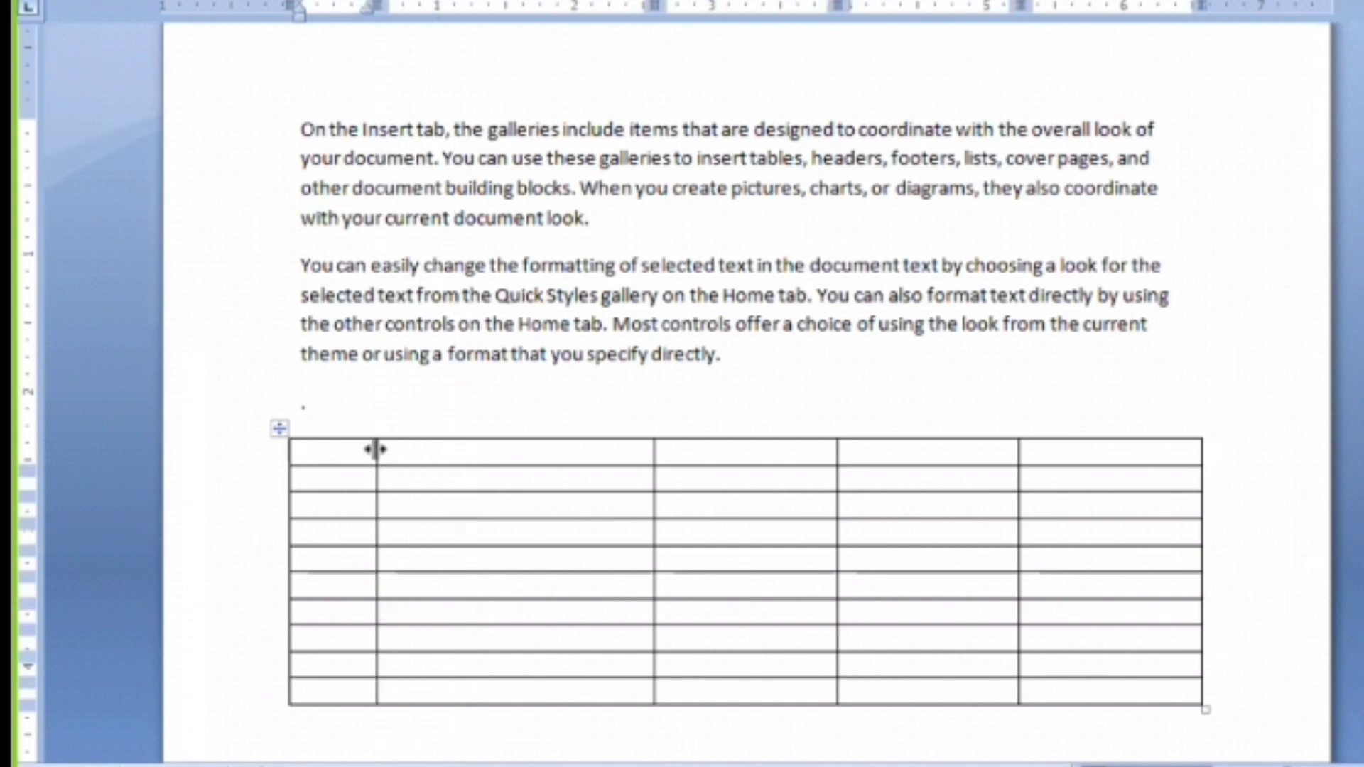
{"action": "double_click", "coordinate": [374, 450]}
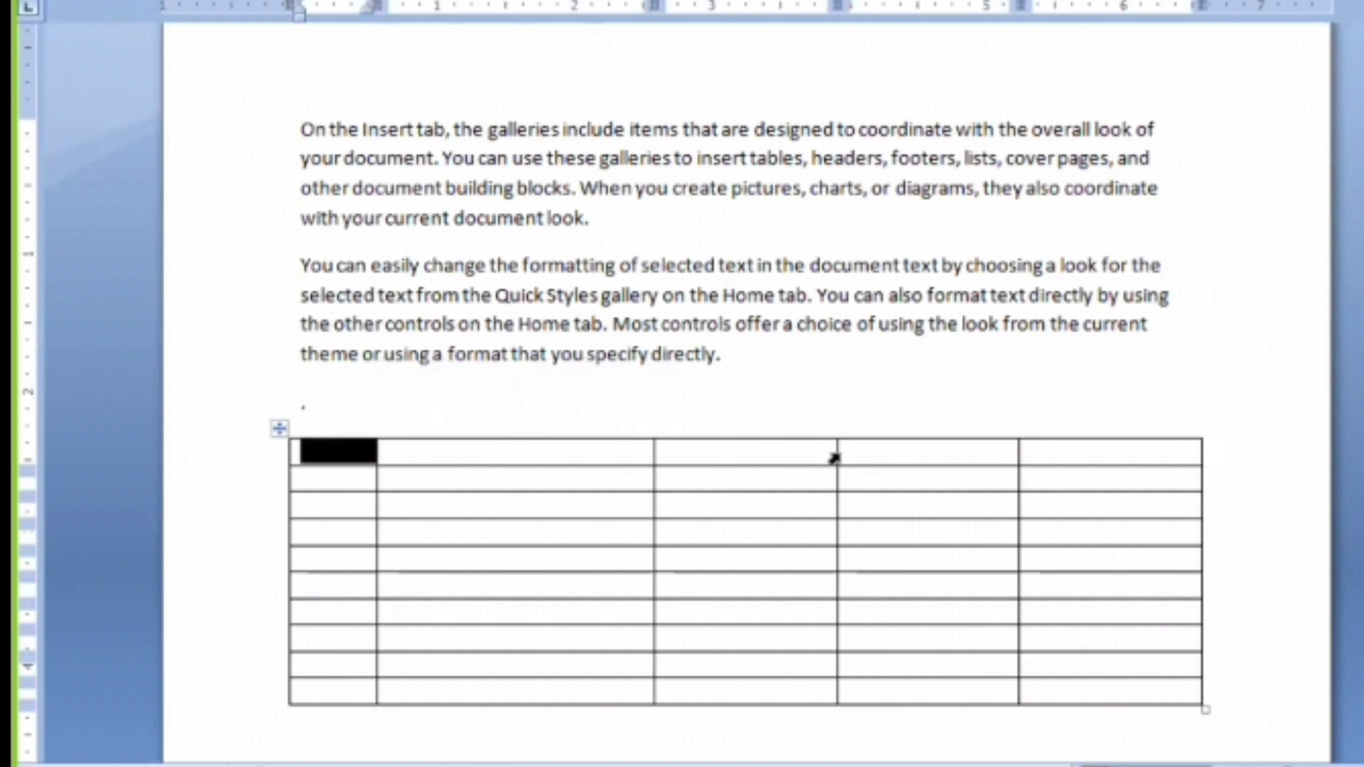
{"action": "left_click", "coordinate": [957, 535]}
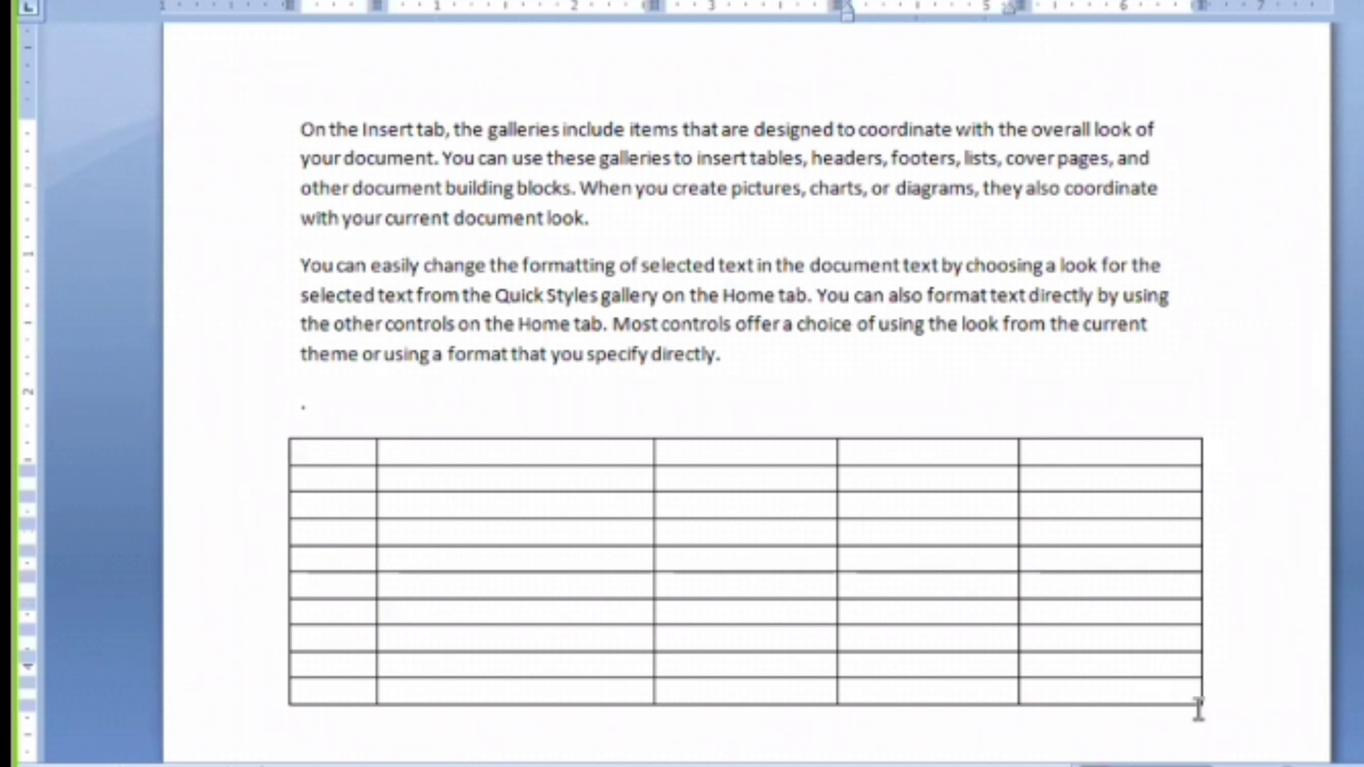
Step: Shrink the whole table proportionally to about 5.2 inches wide and enlarge it to about 6.7 inches
{"action": "mouse_move", "coordinate": [1205, 711]}
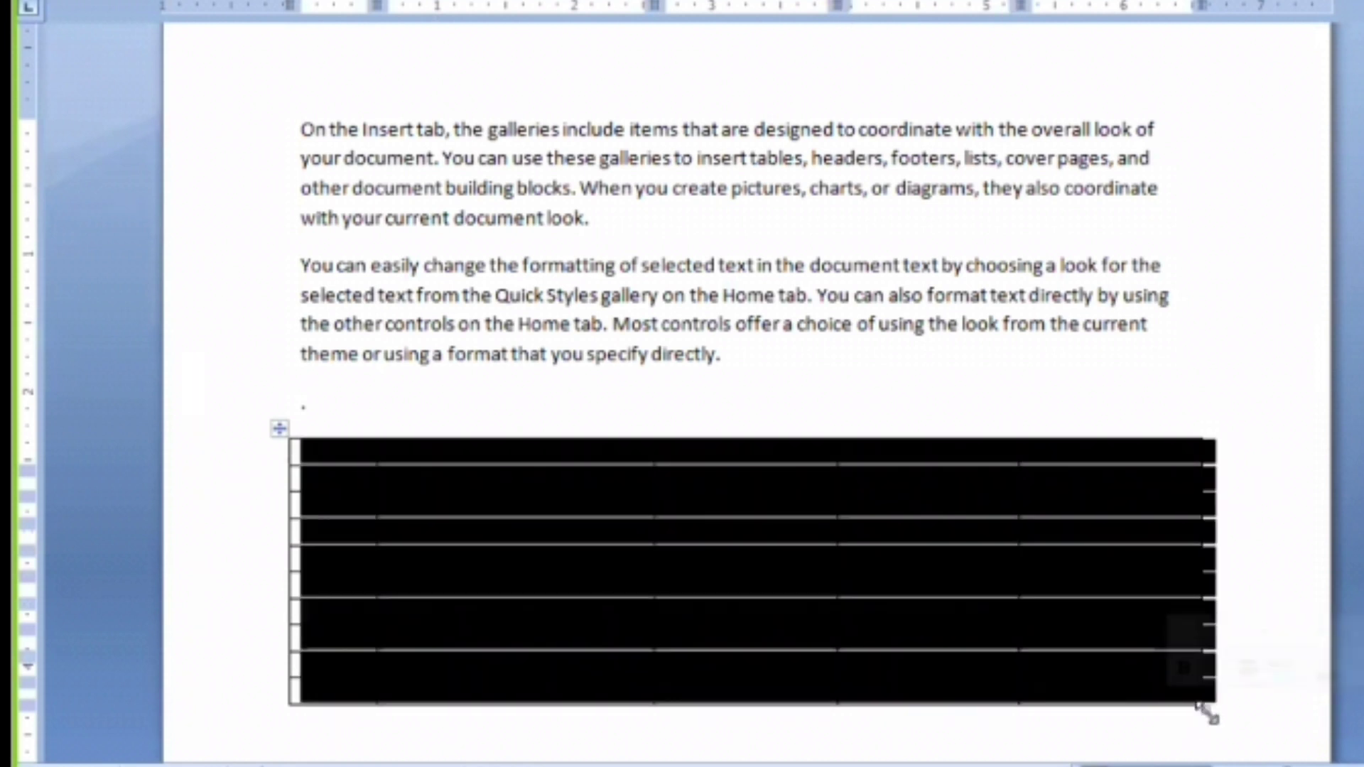
{"action": "left_click_drag", "start_coordinate": [995, 652], "coordinate": [1125, 713]}
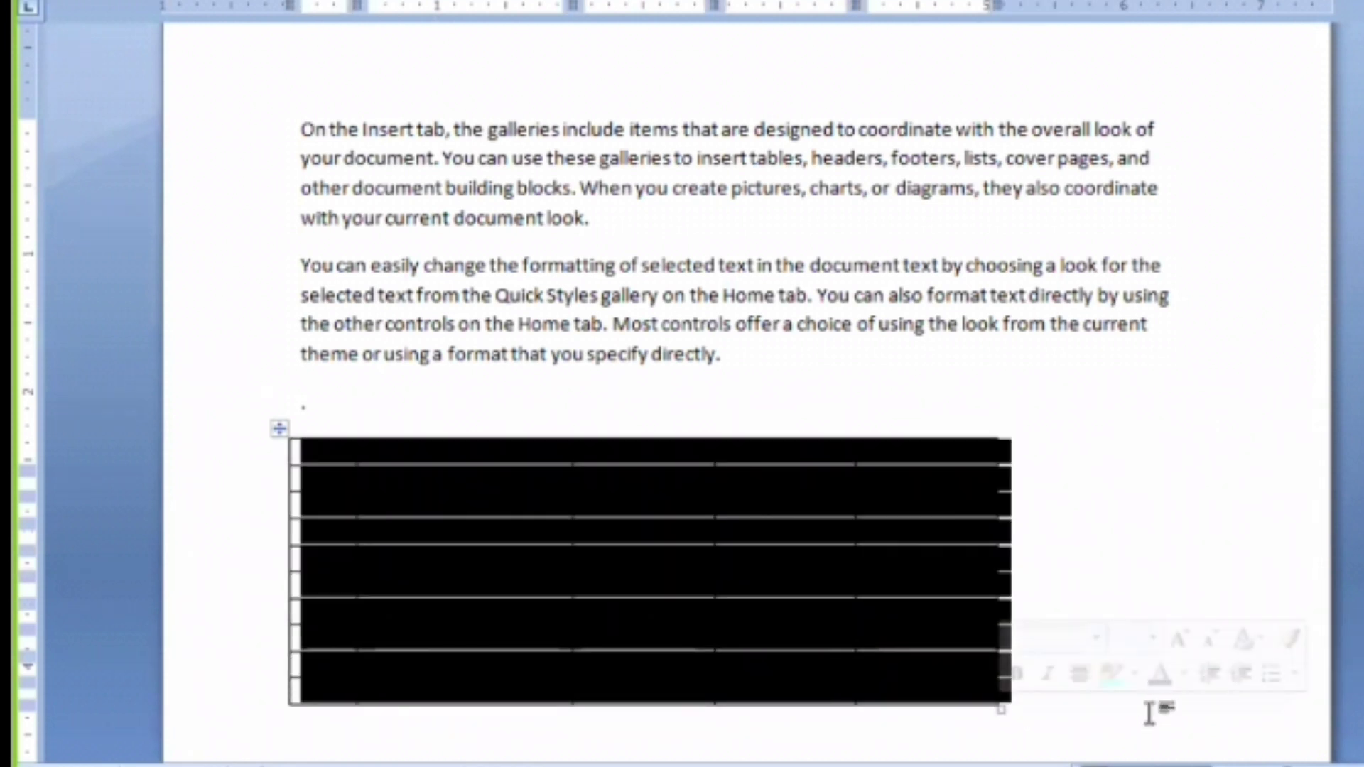
{"action": "left_click", "coordinate": [978, 711]}
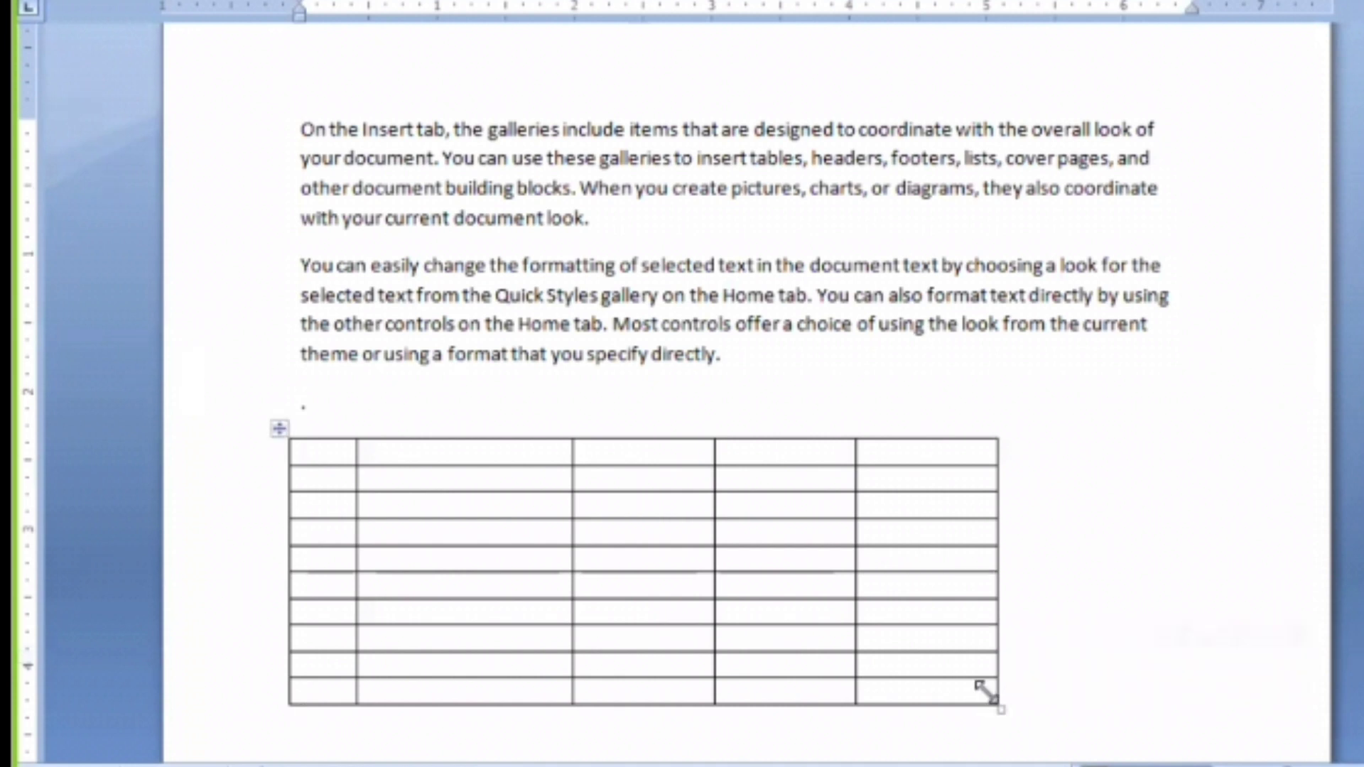
{"action": "left_click_drag", "start_coordinate": [1004, 707], "coordinate": [1213, 718]}
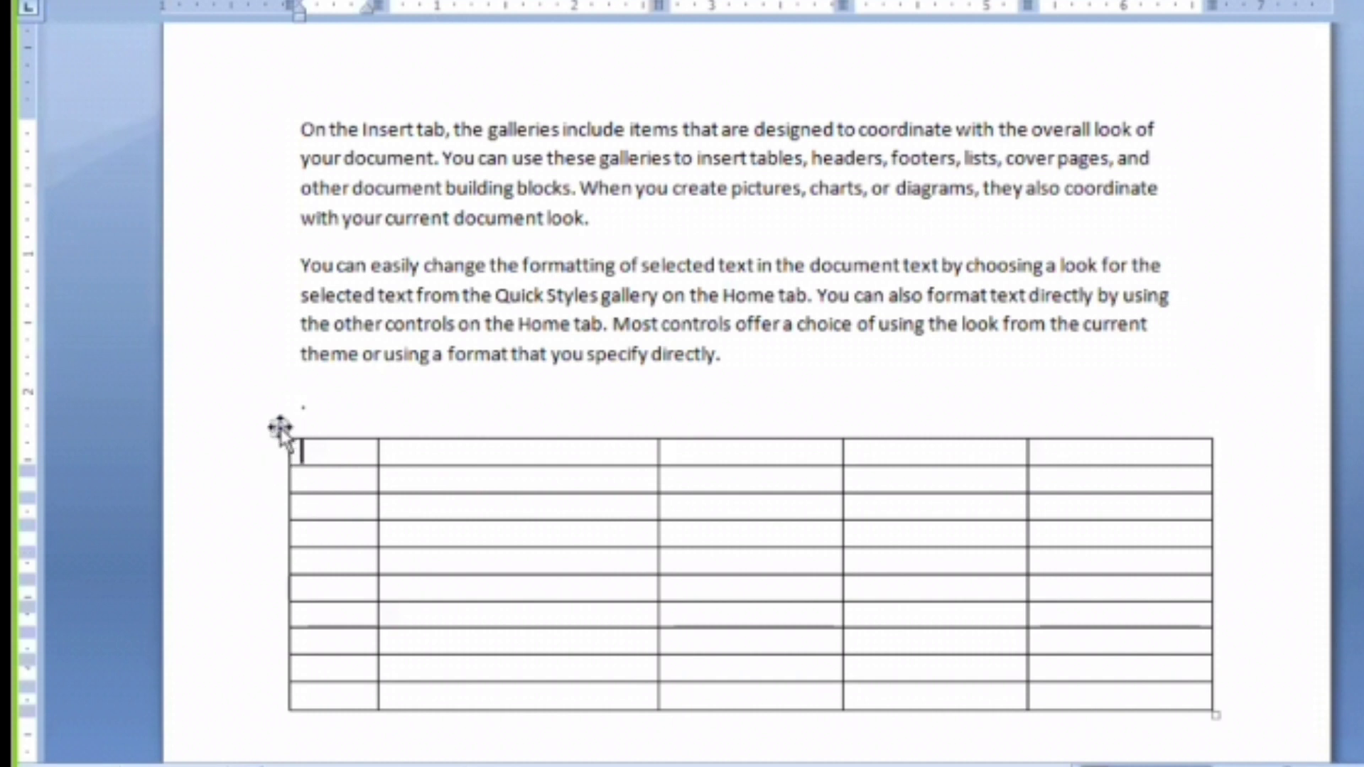
Step: Move the whole table up so that it sits between the first and second paragraphs
{"action": "left_click_drag", "start_coordinate": [280, 429], "coordinate": [273, 263]}
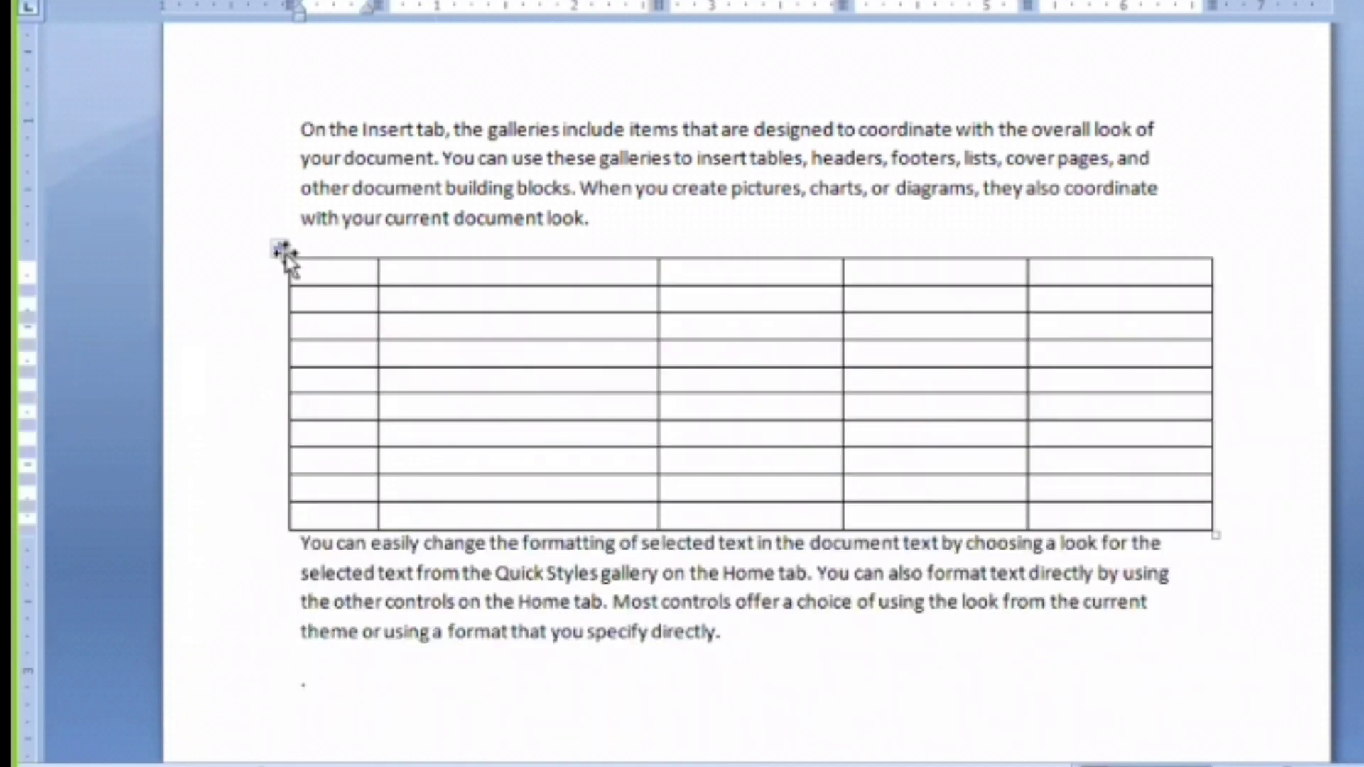
{"action": "left_click", "coordinate": [278, 248]}
{"action": "left_click", "coordinate": [270, 162]}
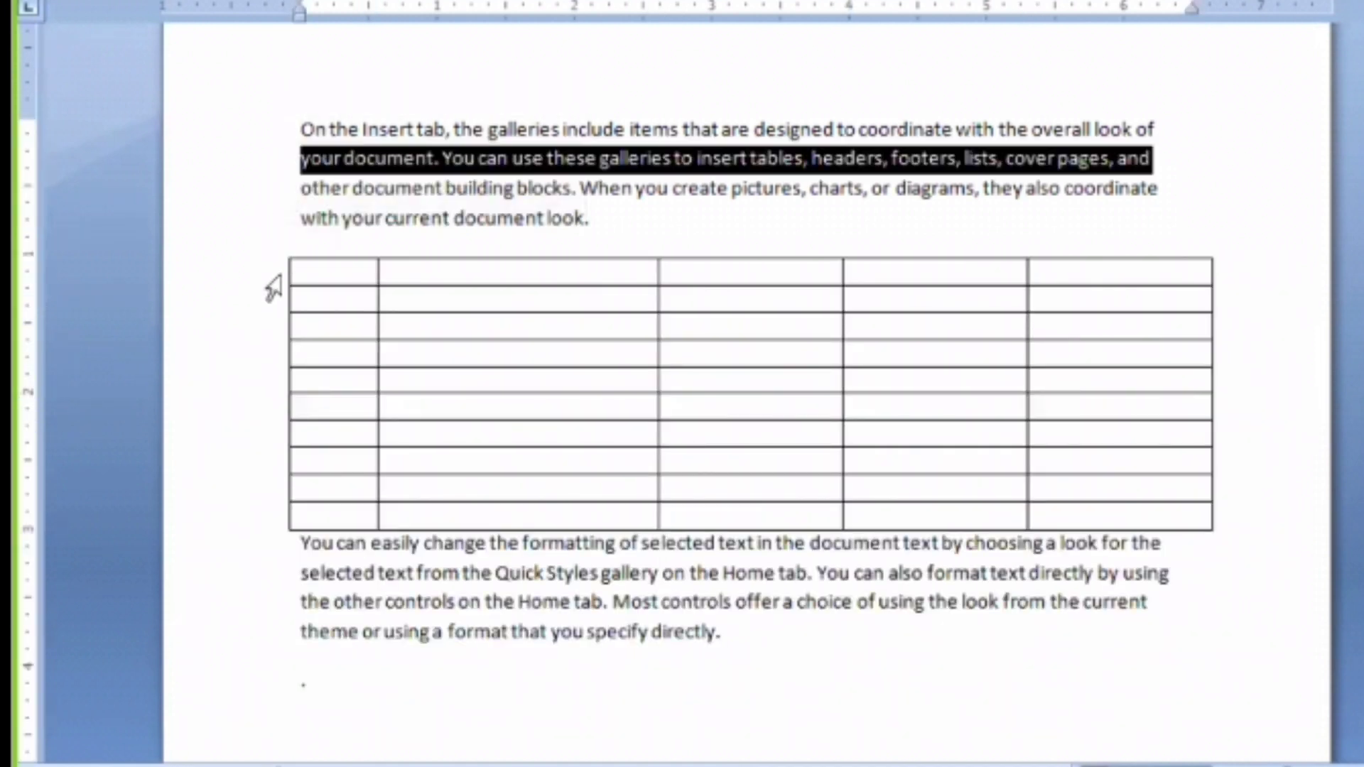
Step: Move the table below the second paragraph, into its last lines, and back below the text
{"action": "left_click", "coordinate": [279, 246]}
{"action": "left_click_drag", "start_coordinate": [278, 245], "coordinate": [284, 435]}
{"action": "scroll", "coordinate": [305, 426], "scroll_direction": "down", "scroll_amount": 2}
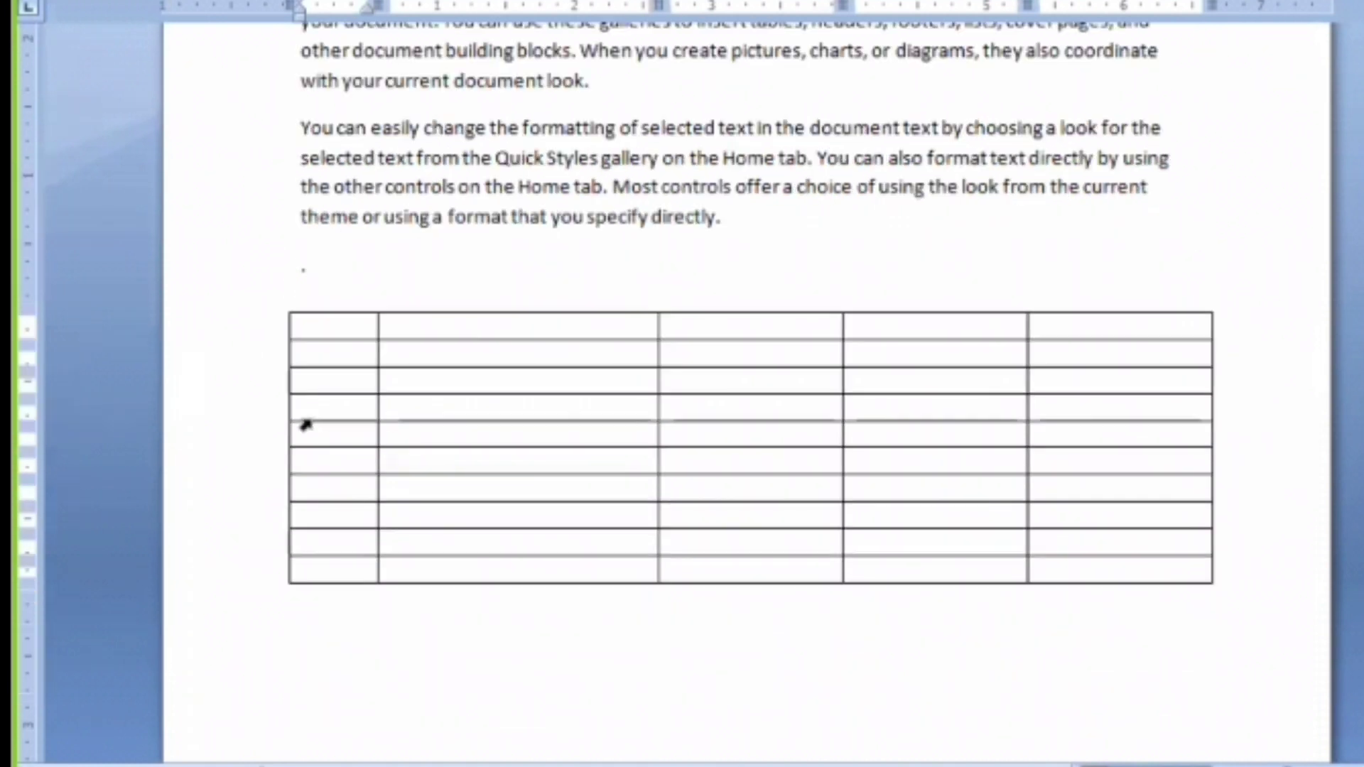
{"action": "scroll", "coordinate": [294, 383], "scroll_direction": "up", "scroll_amount": 1}
{"action": "left_click_drag", "start_coordinate": [280, 372], "coordinate": [295, 316]}
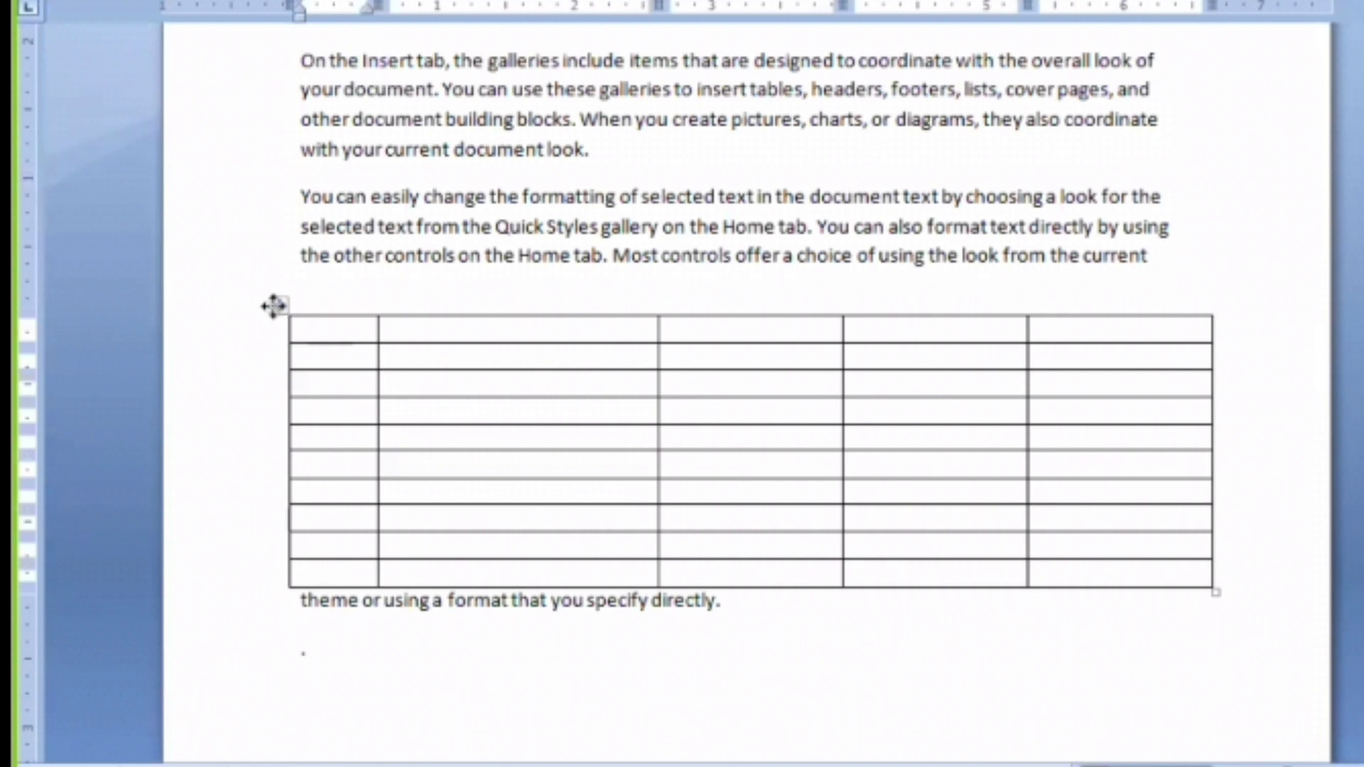
{"action": "left_click_drag", "start_coordinate": [262, 396], "coordinate": [294, 402]}
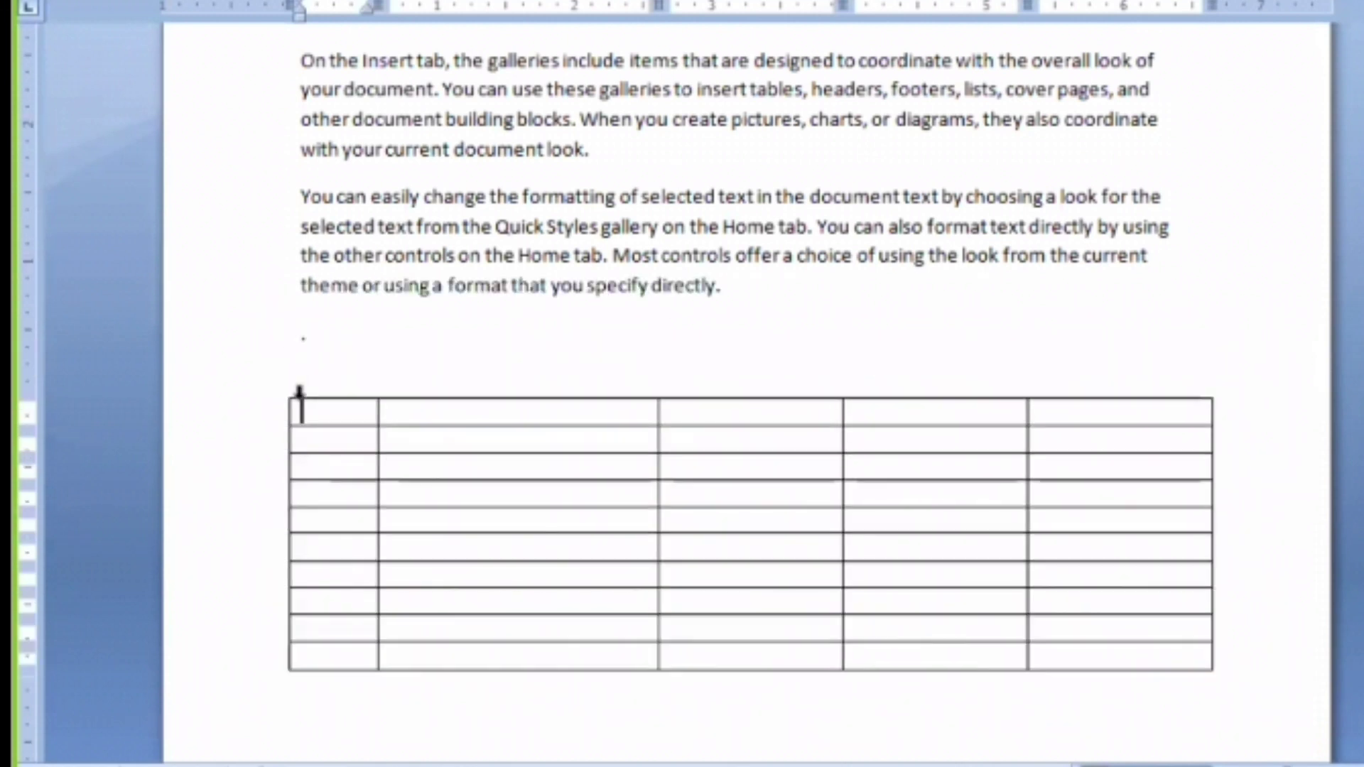
{"action": "left_click", "coordinate": [281, 384]}
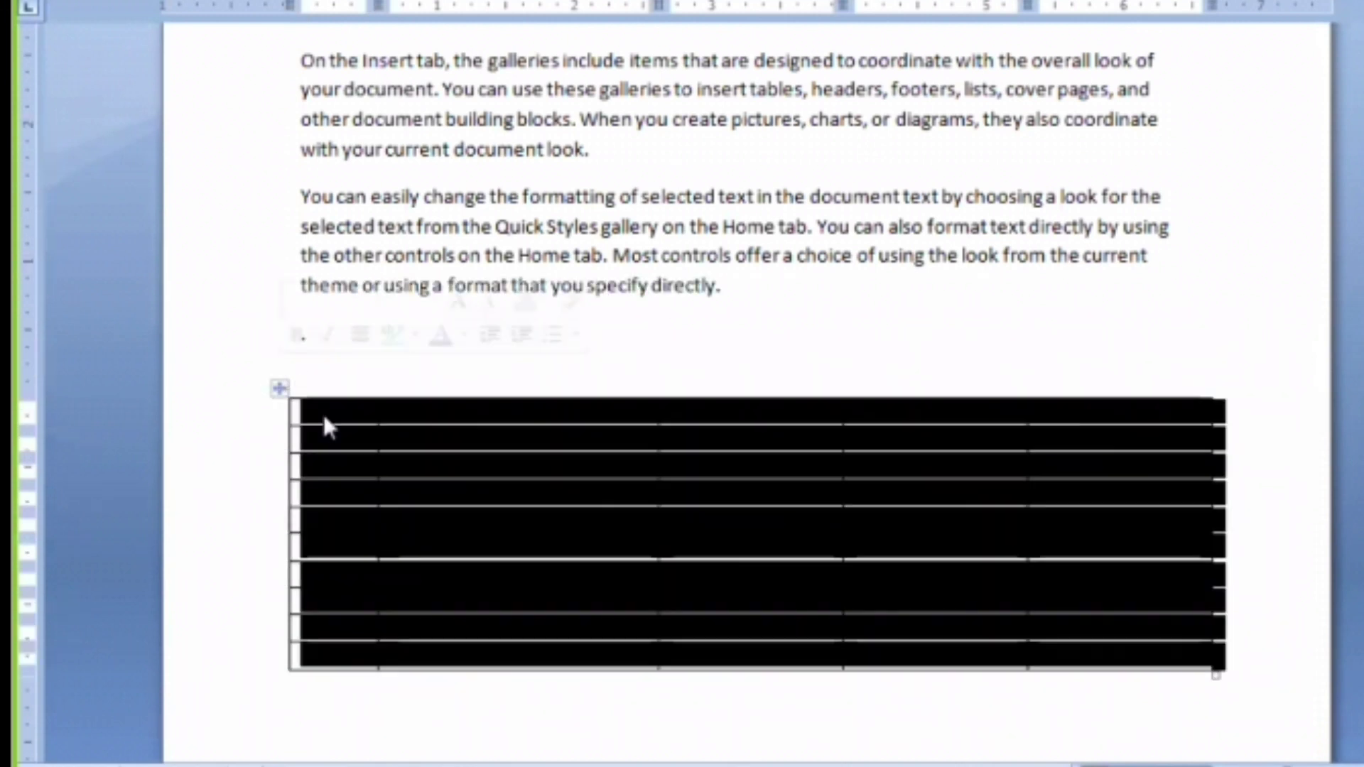
{"action": "left_click", "coordinate": [317, 417]}
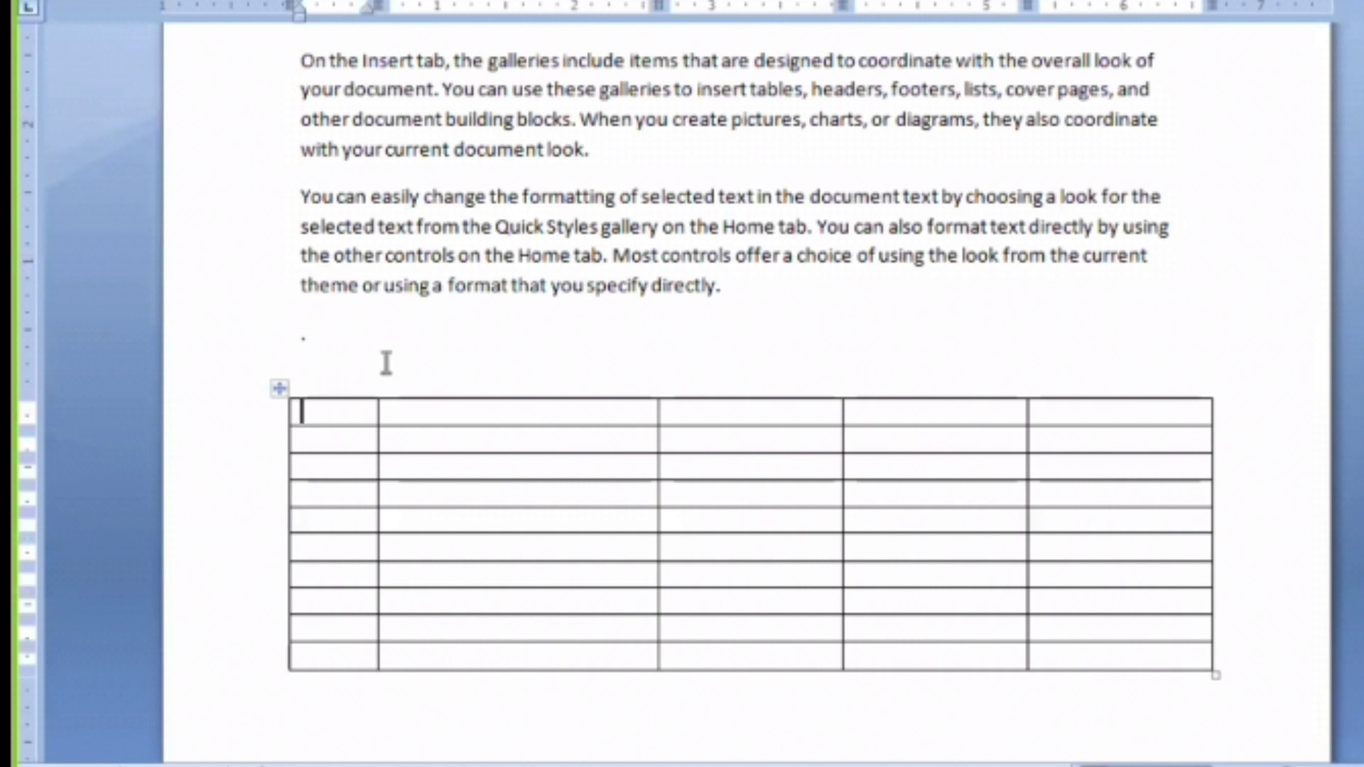
{"action": "left_click", "coordinate": [190, 1]}
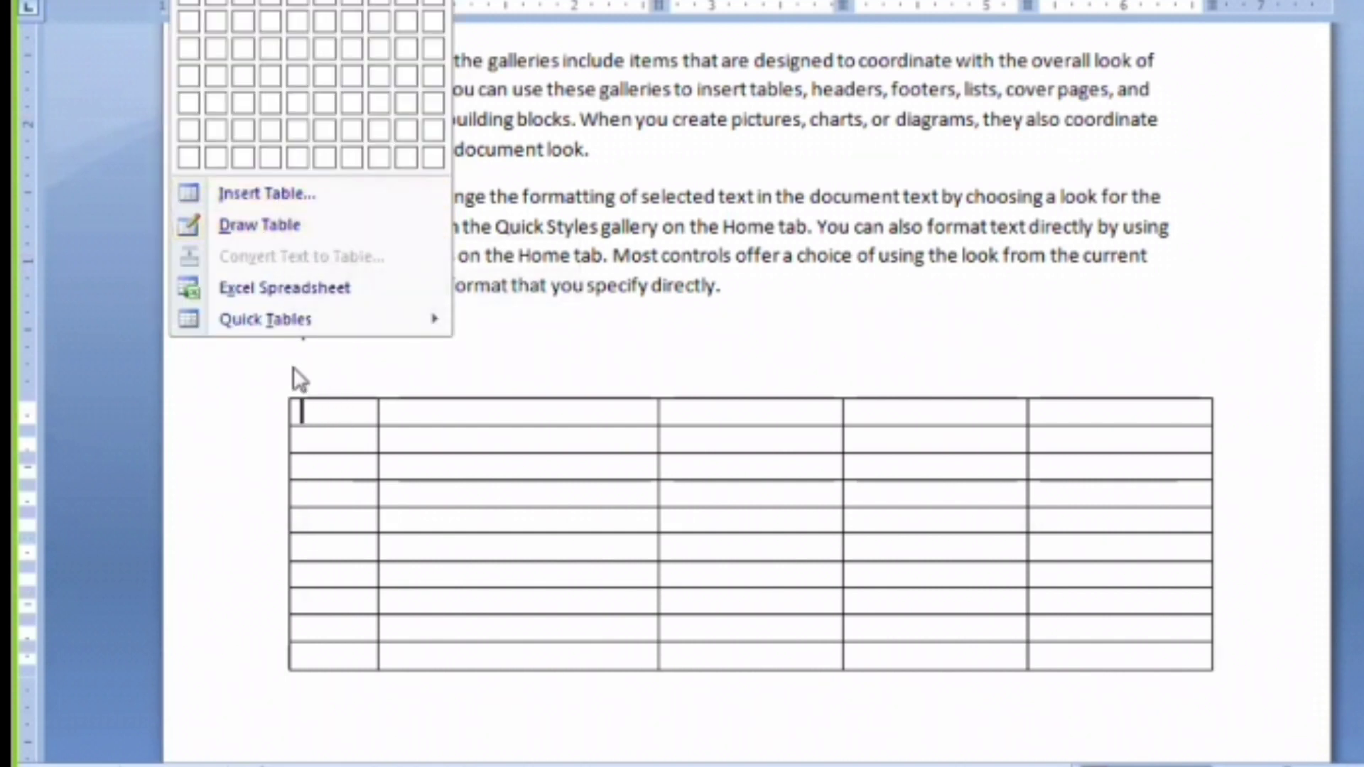
{"action": "left_click", "coordinate": [321, 437]}
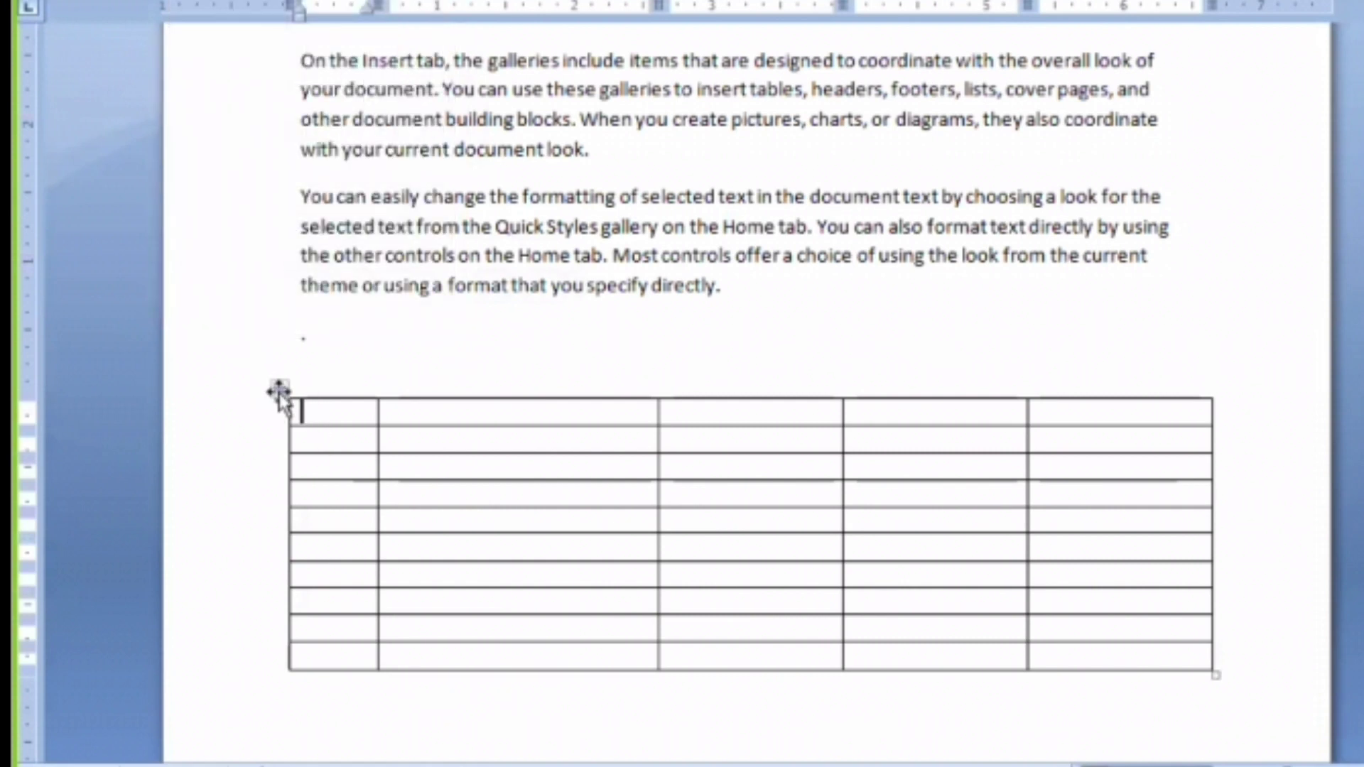
Step: Delete the entire table and return to the line below the second paragraph
{"action": "left_click", "coordinate": [277, 392]}
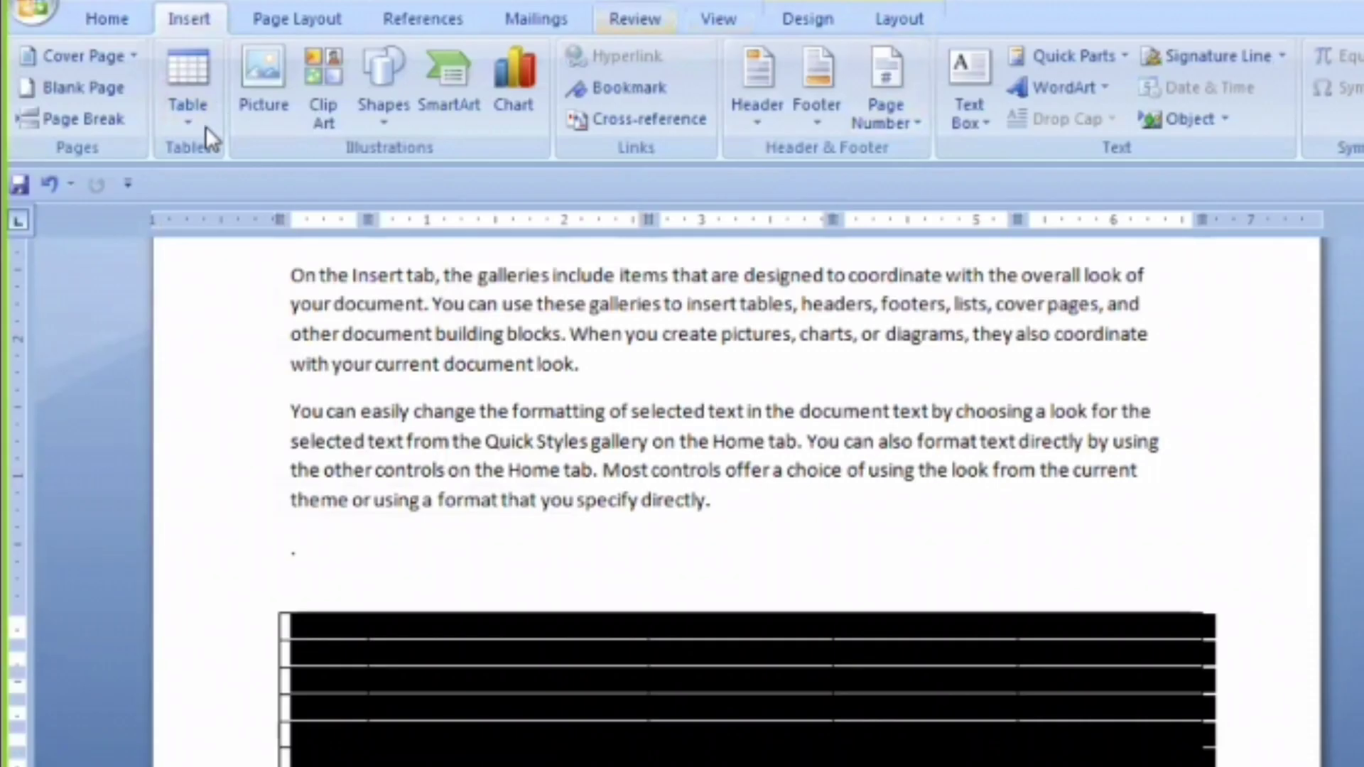
{"action": "key", "text": "alt+j"}
{"action": "key", "text": "l"}
{"action": "key", "text": "d"}
{"action": "key", "text": "Up"}
{"action": "key", "text": "Return"}
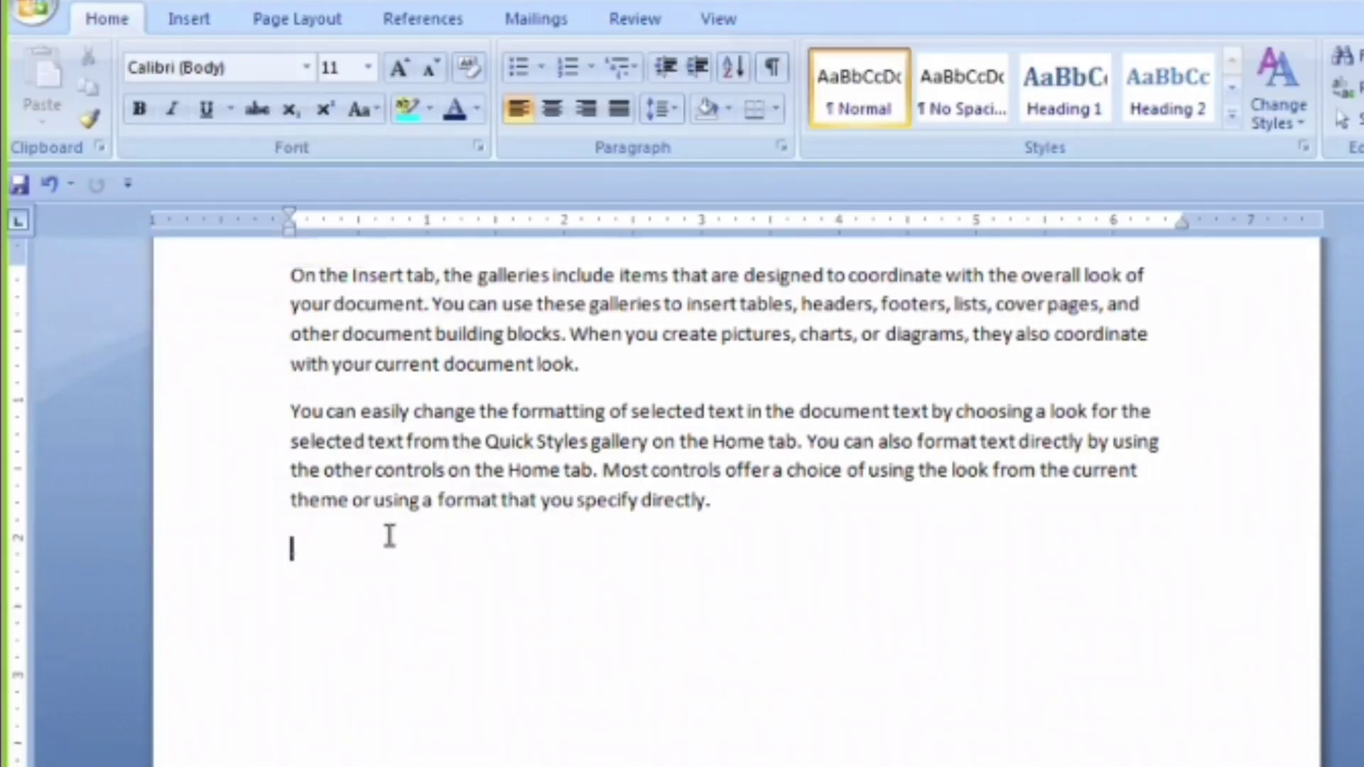
Step: Draw a table's outer border below the second paragraph, about 4.9 inches wide and 3.9 inches high, with the Draw Table tool
{"action": "left_click", "coordinate": [201, 20]}
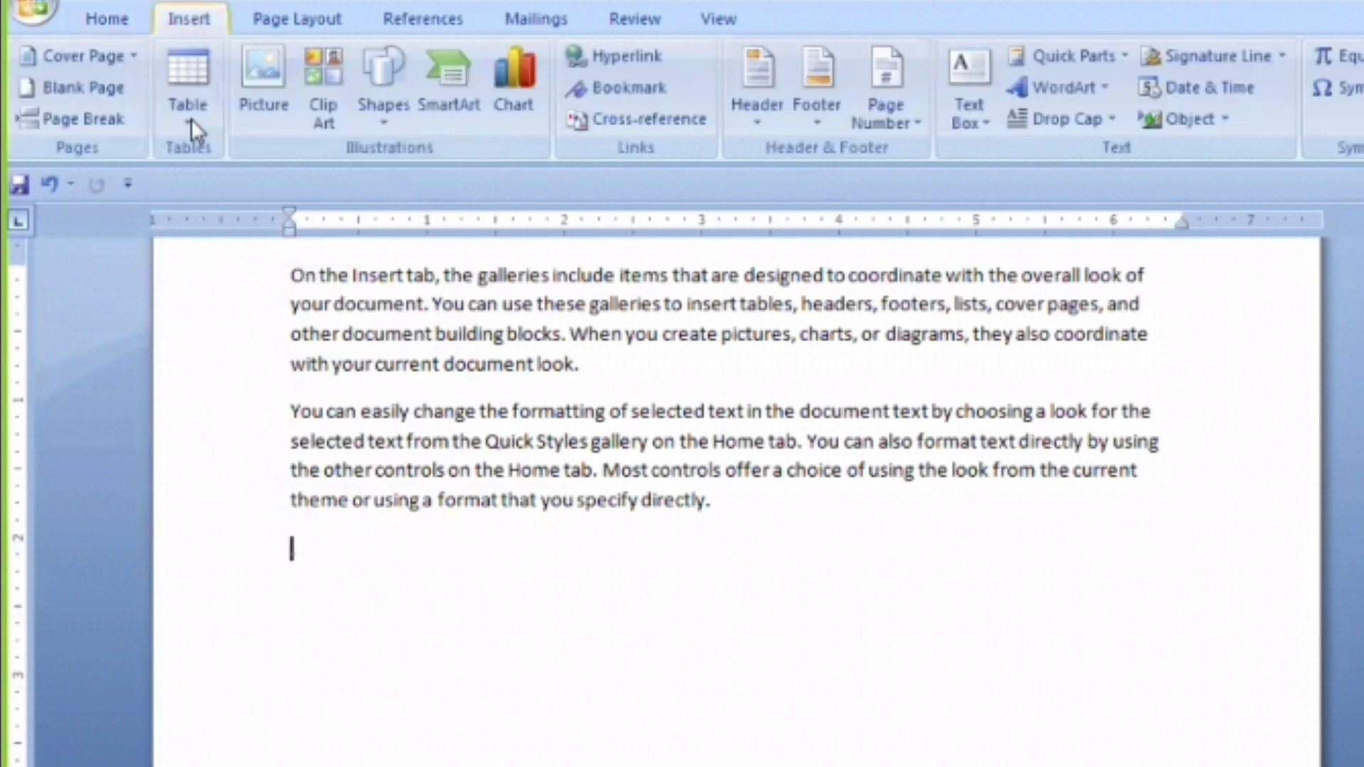
{"action": "left_click", "coordinate": [188, 85]}
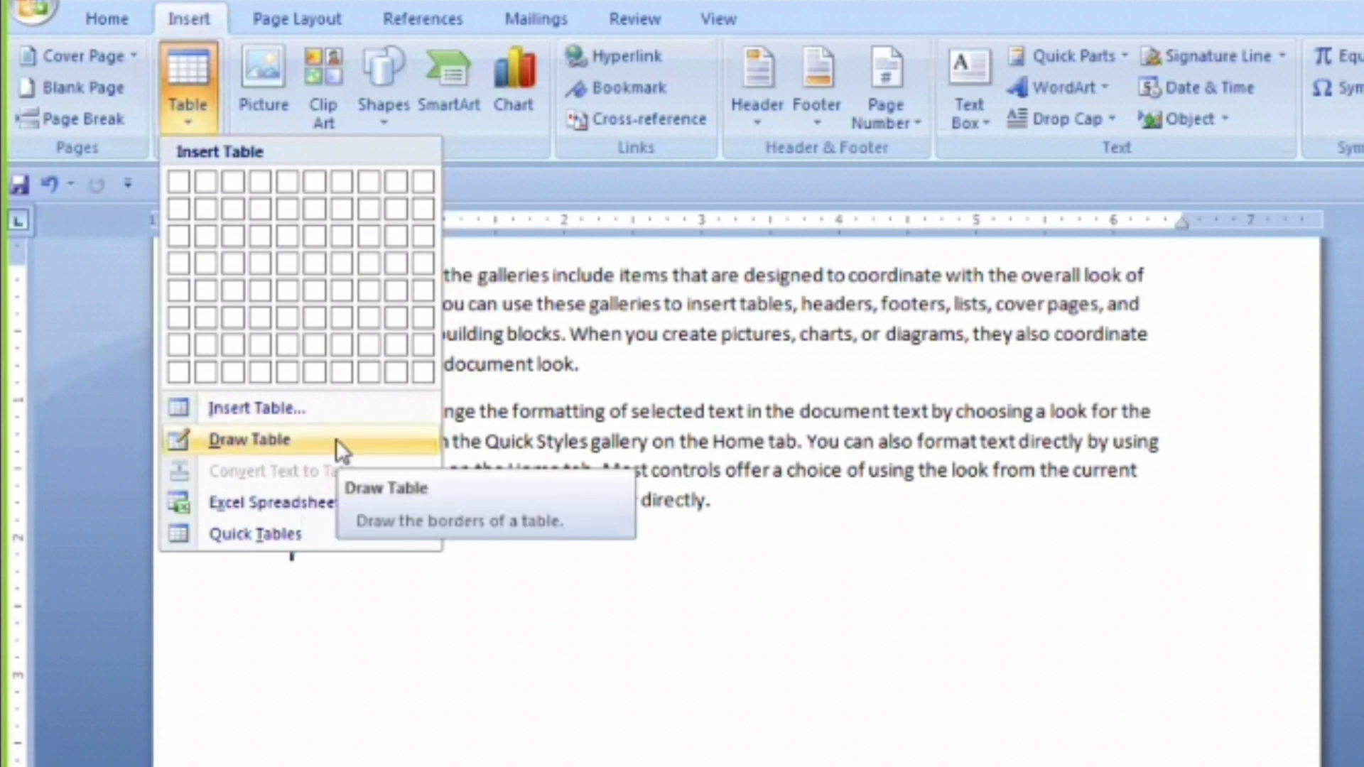
{"action": "left_click", "coordinate": [260, 434]}
{"action": "scroll", "coordinate": [268, 450], "scroll_direction": "down", "scroll_amount": 3}
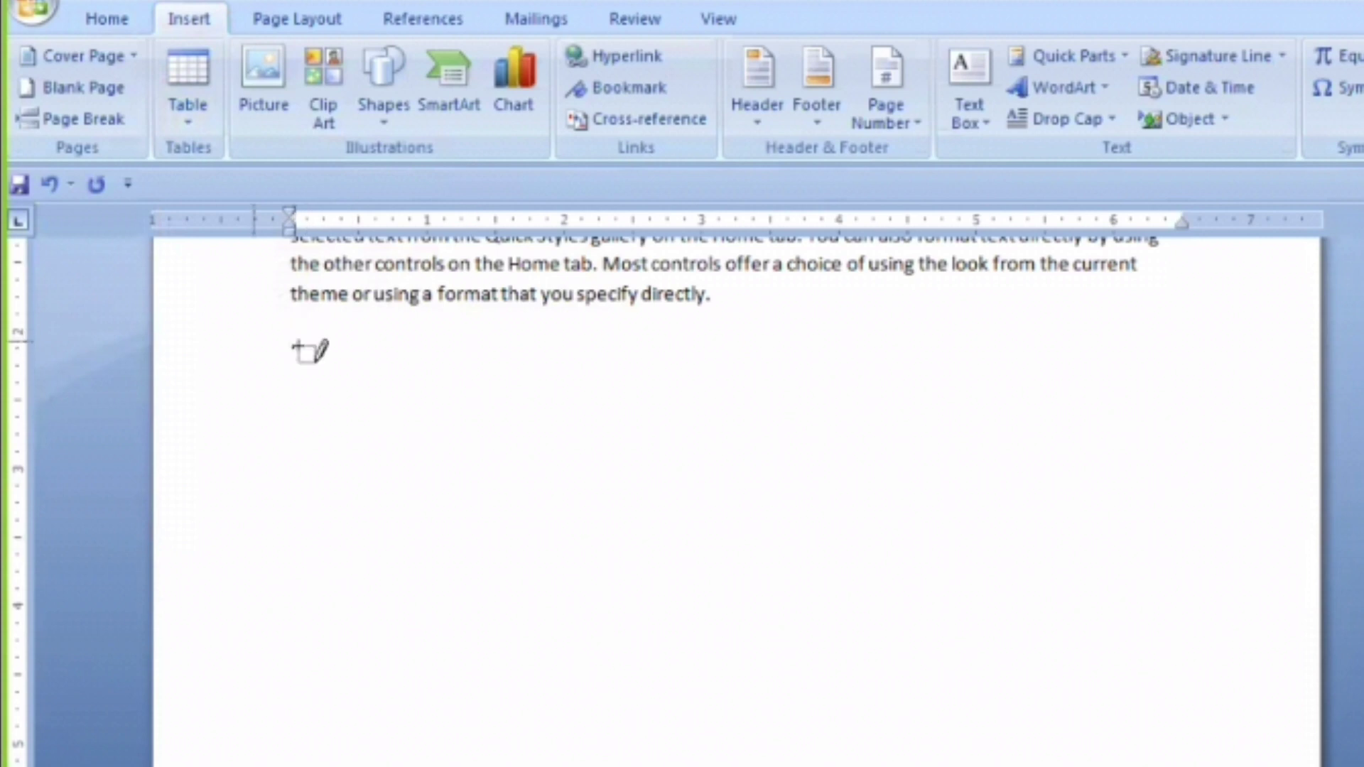
{"action": "mouse_move", "coordinate": [328, 384]}
{"action": "left_mouse_down"}
{"action": "mouse_move", "coordinate": [550, 545]}
{"action": "mouse_move", "coordinate": [782, 630]}
{"action": "mouse_move", "coordinate": [969, 676]}
{"action": "mouse_move", "coordinate": [1059, 731]}
{"action": "mouse_move", "coordinate": [1076, 766]}
{"action": "mouse_move", "coordinate": [1017, 691]}
{"action": "mouse_move", "coordinate": [1069, 766]}
{"action": "mouse_move", "coordinate": [966, 766]}
{"action": "left_mouse_up"}
{"action": "left_click_drag", "start_coordinate": [671, 662], "coordinate": [670, 662]}
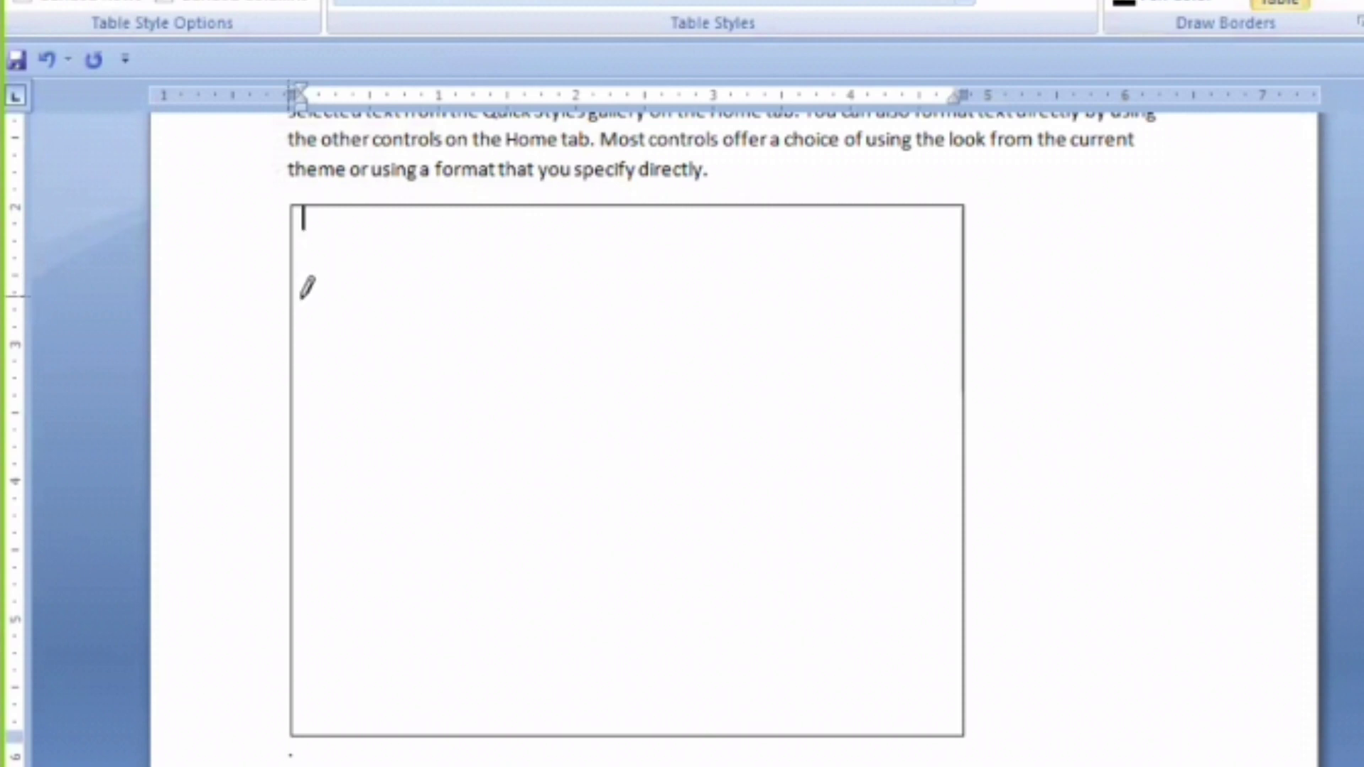
Step: Draw two horizontal row lines in the table's upper part and a vertical line forming a first column about 0.2 inch wide below the top row
{"action": "left_click_drag", "start_coordinate": [538, 301], "coordinate": [538, 302]}
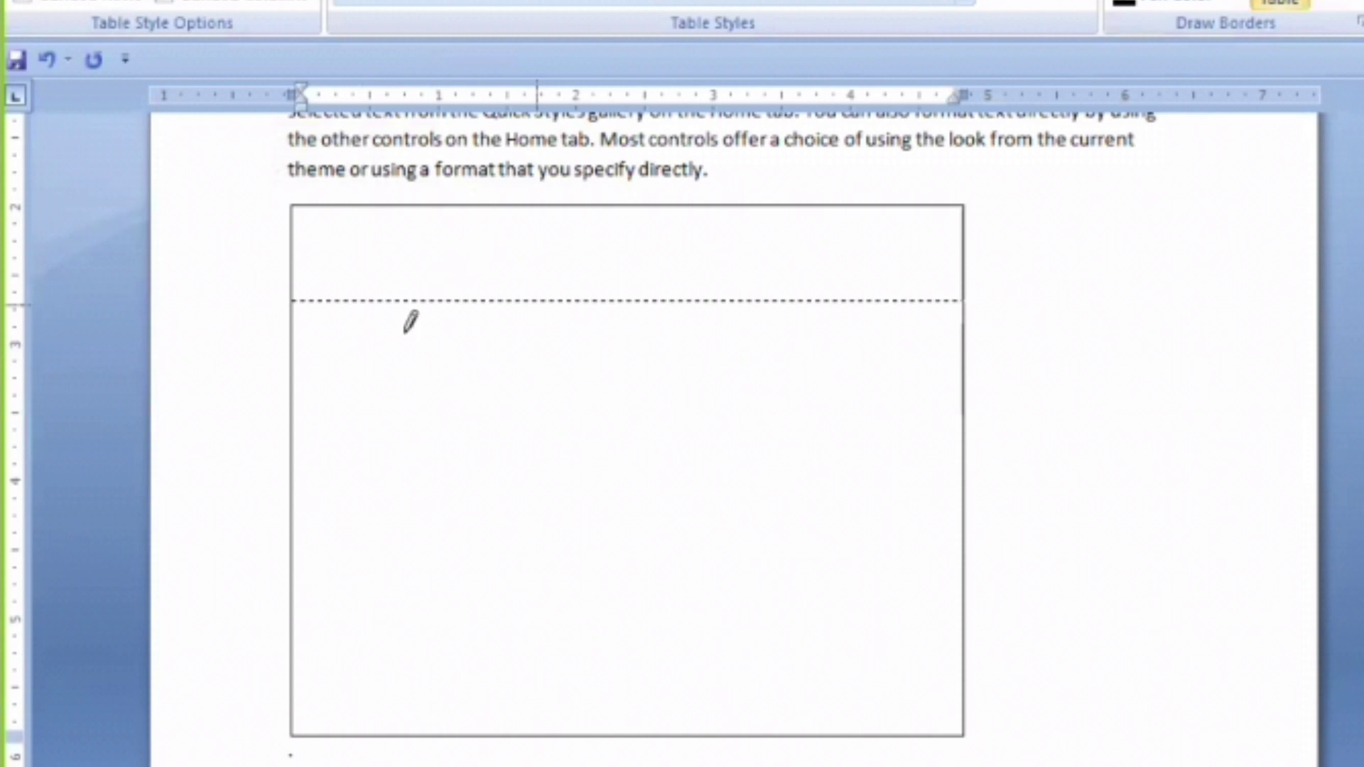
{"action": "mouse_move", "coordinate": [405, 332]}
{"action": "left_mouse_down"}
{"action": "mouse_move", "coordinate": [388, 364]}
{"action": "mouse_move", "coordinate": [587, 365]}
{"action": "mouse_move", "coordinate": [696, 320]}
{"action": "mouse_move", "coordinate": [700, 305]}
{"action": "left_mouse_up"}
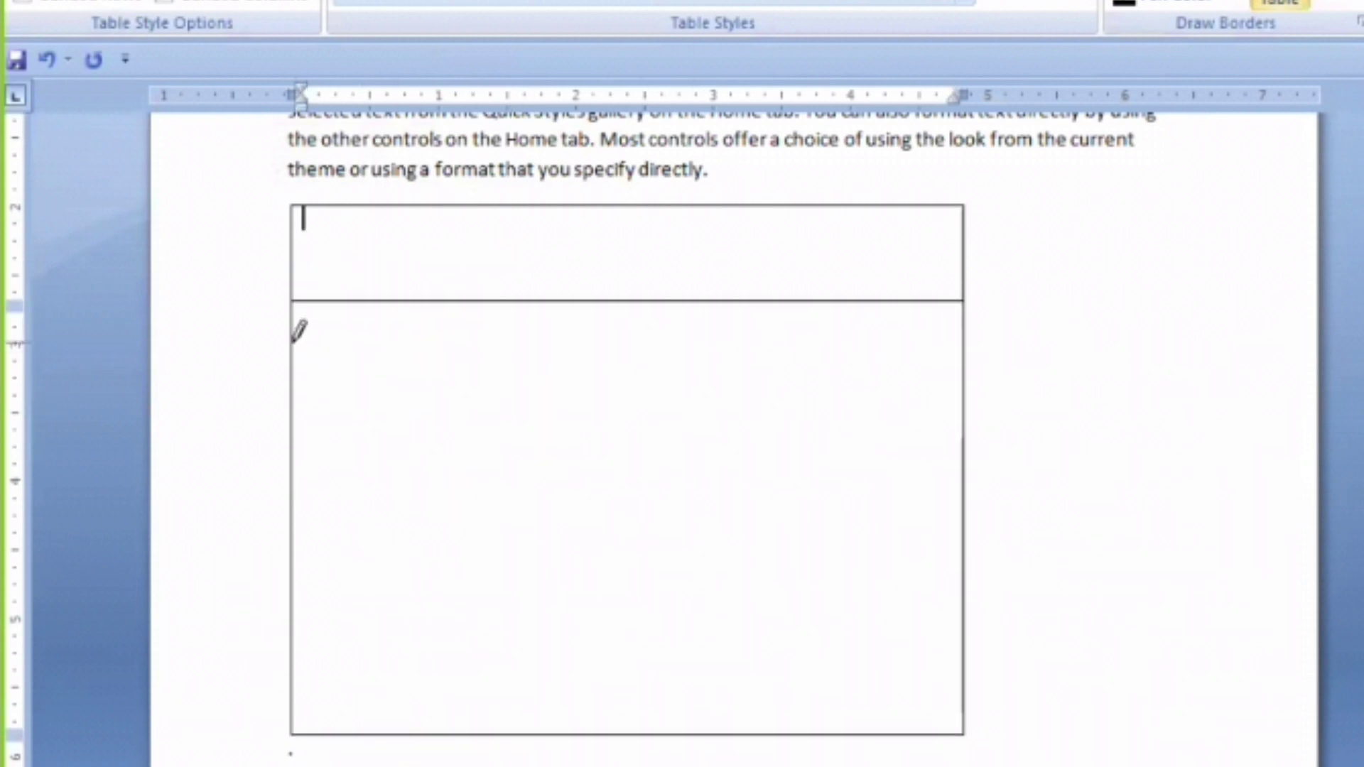
{"action": "mouse_move", "coordinate": [293, 342]}
{"action": "left_mouse_down"}
{"action": "mouse_move", "coordinate": [548, 344]}
{"action": "mouse_move", "coordinate": [554, 361]}
{"action": "left_mouse_up"}
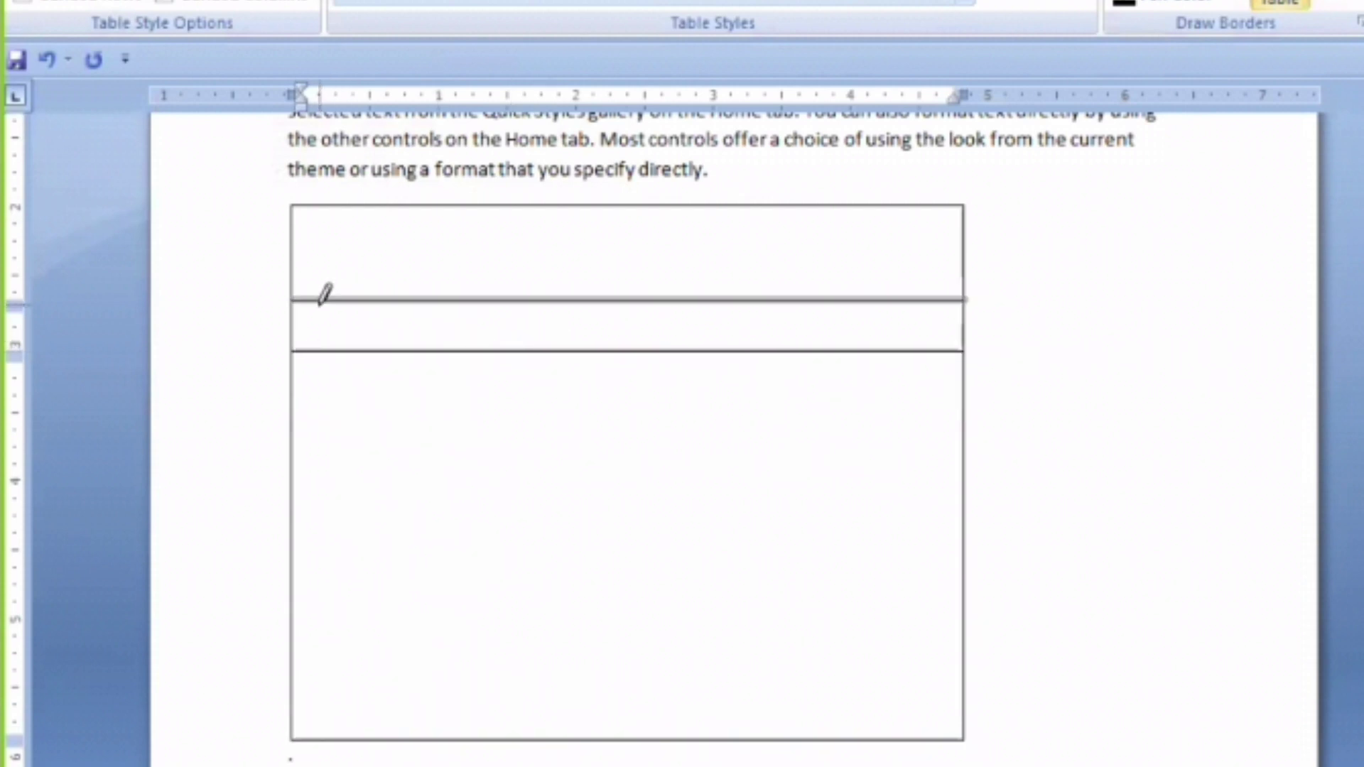
{"action": "mouse_move", "coordinate": [321, 304]}
{"action": "left_mouse_down"}
{"action": "mouse_move", "coordinate": [313, 398]}
{"action": "mouse_move", "coordinate": [311, 372]}
{"action": "left_mouse_up"}
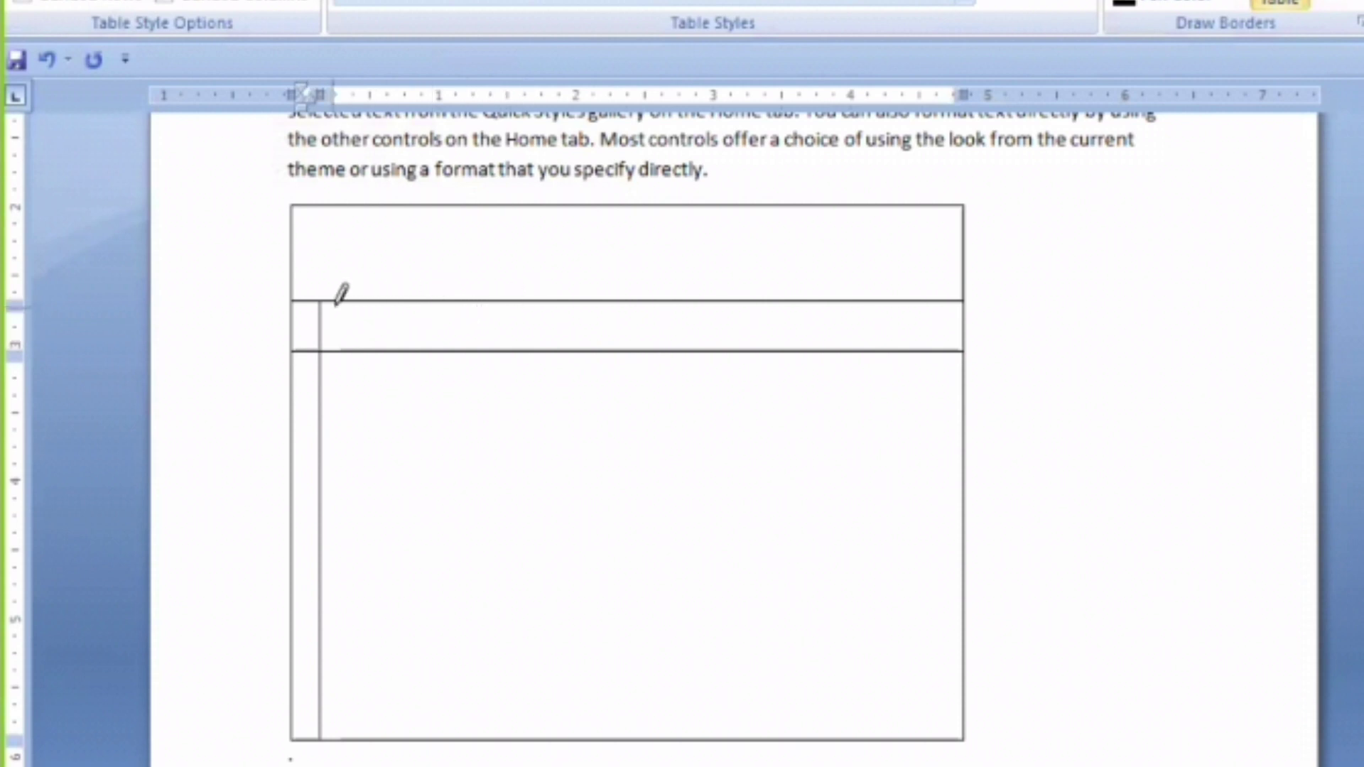
Step: Draw a vertical line through the table's top two rows and erase both of its segments
{"action": "left_click_drag", "start_coordinate": [599, 353], "coordinate": [589, 171]}
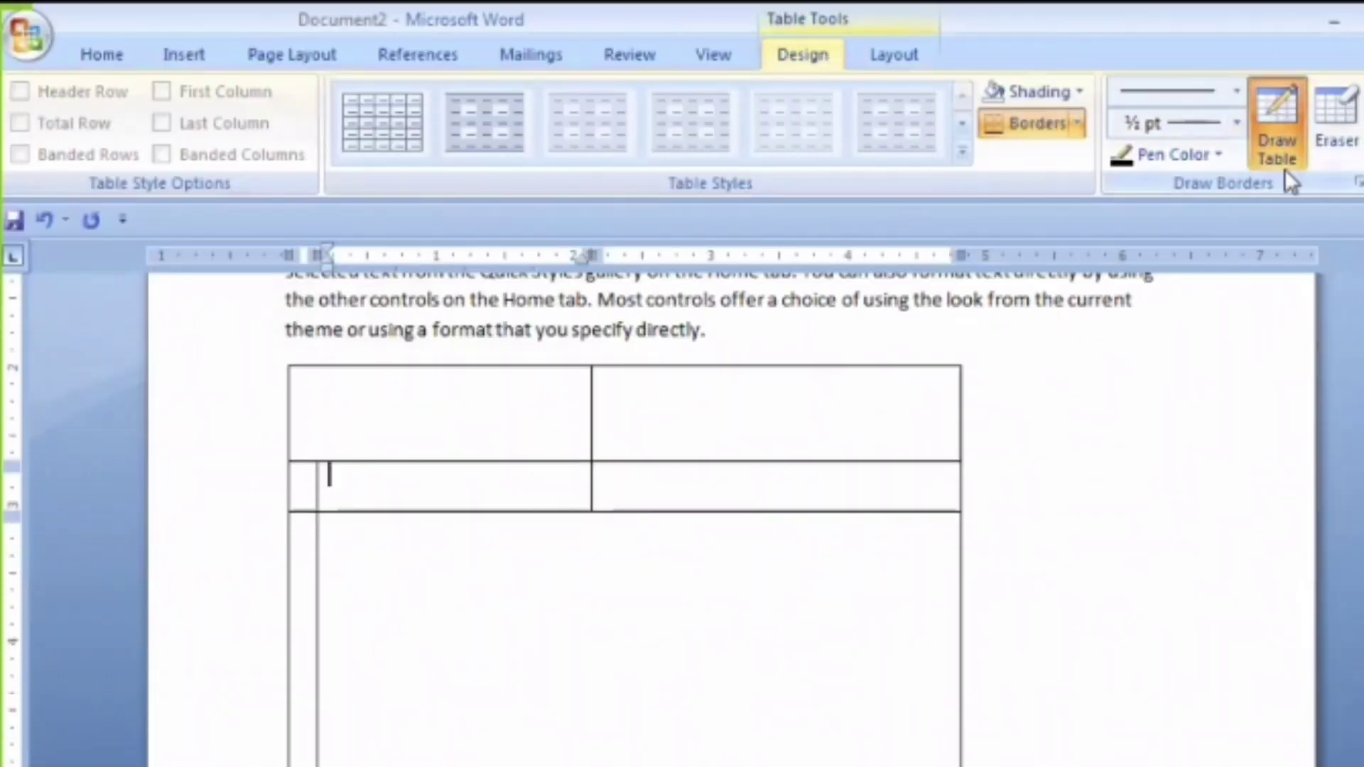
{"action": "left_click", "coordinate": [1345, 127]}
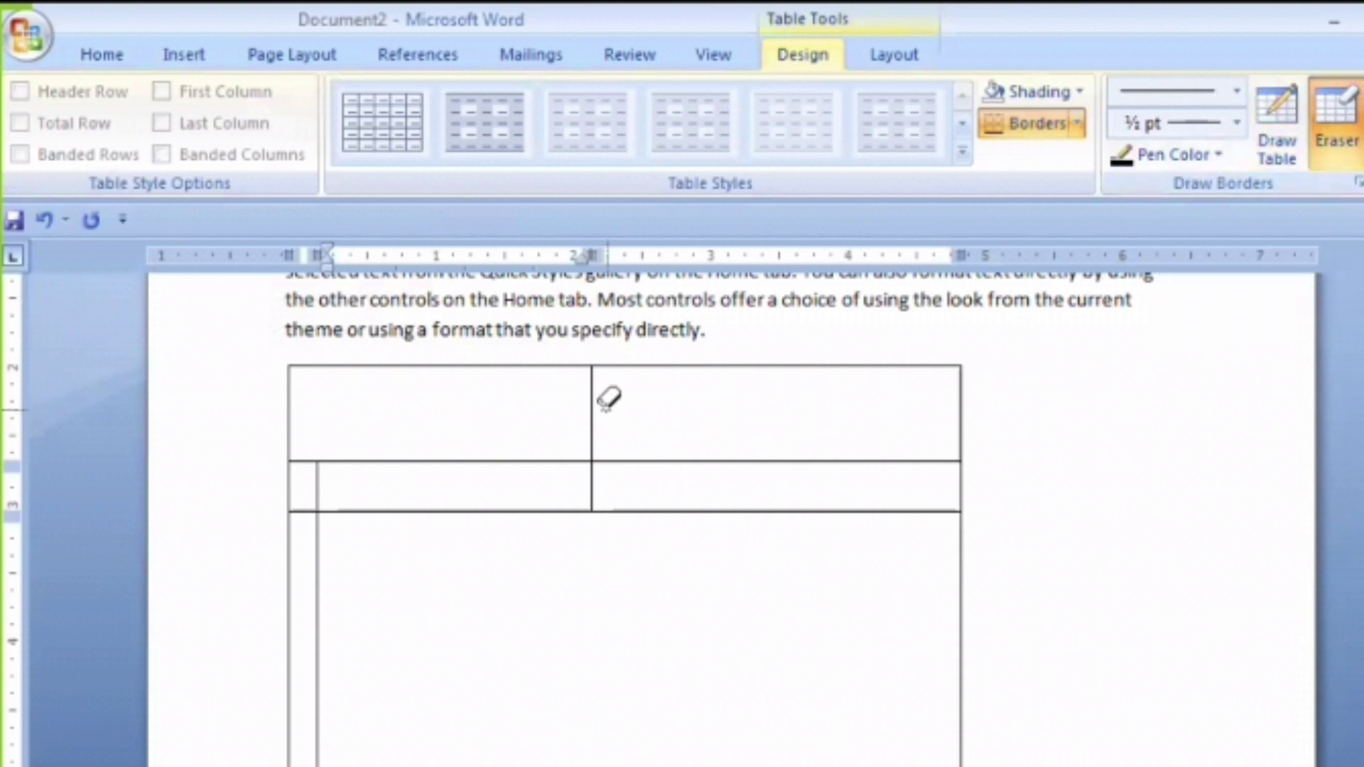
{"action": "left_click", "coordinate": [597, 426]}
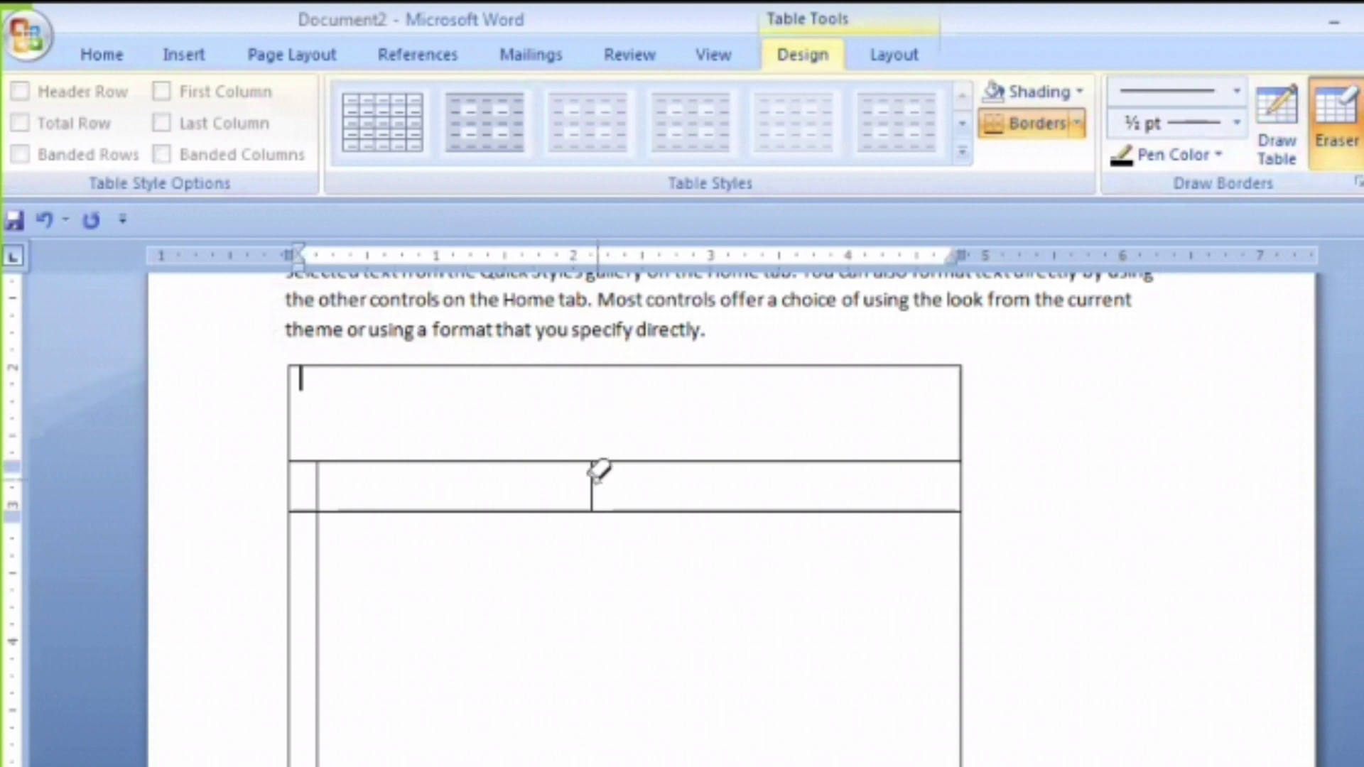
{"action": "left_click", "coordinate": [598, 475]}
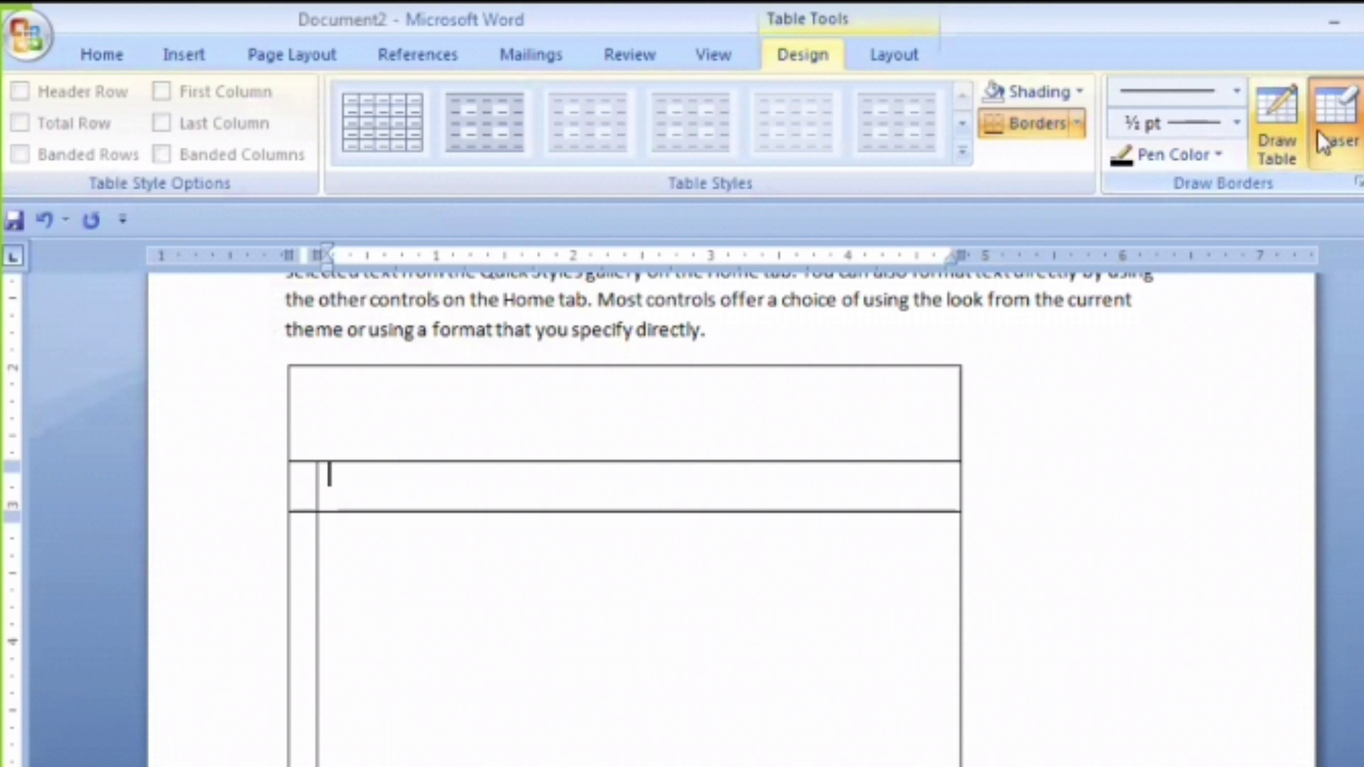
Step: Draw a vertical column line below the table's top row, about 2 inches from the table's left edge
{"action": "left_click", "coordinate": [1259, 124]}
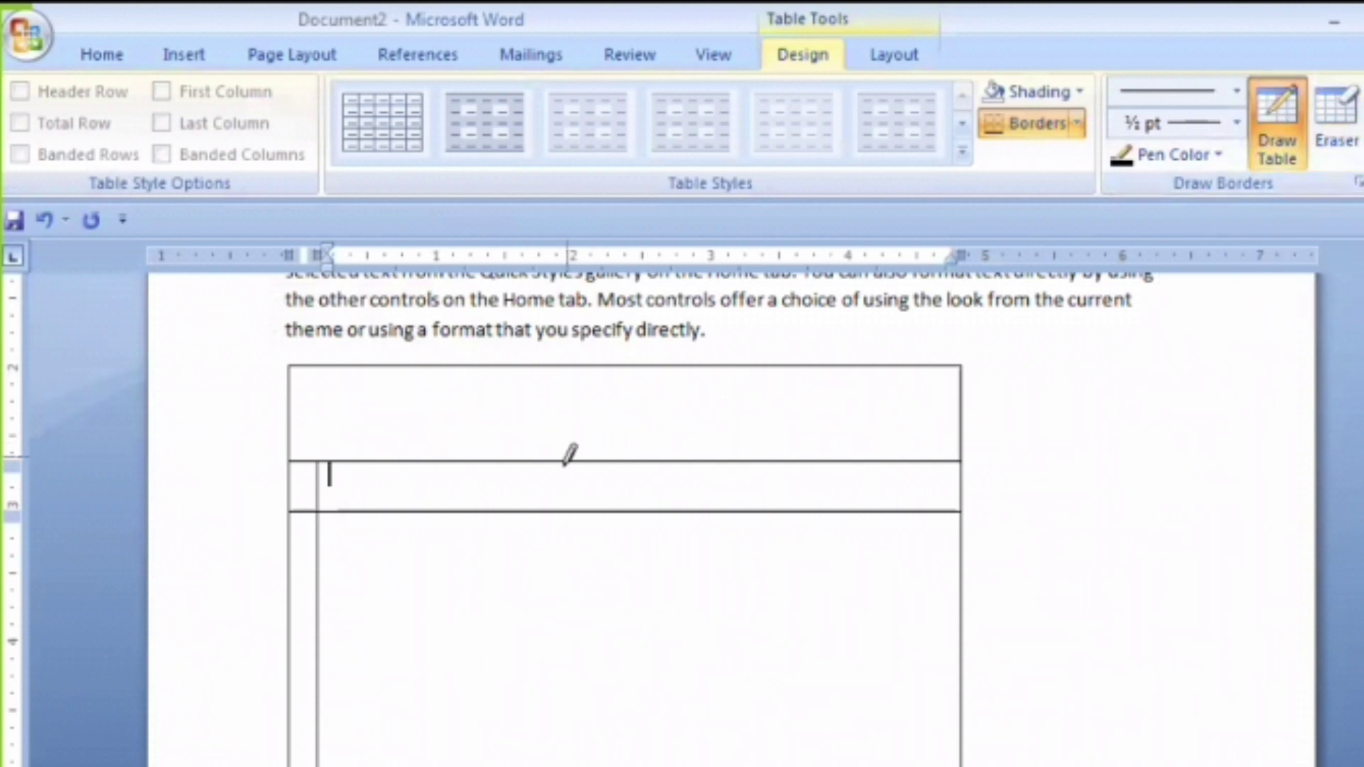
{"action": "mouse_move", "coordinate": [573, 506]}
{"action": "left_mouse_down"}
{"action": "mouse_move", "coordinate": [554, 579]}
{"action": "mouse_move", "coordinate": [522, 506]}
{"action": "left_mouse_up"}
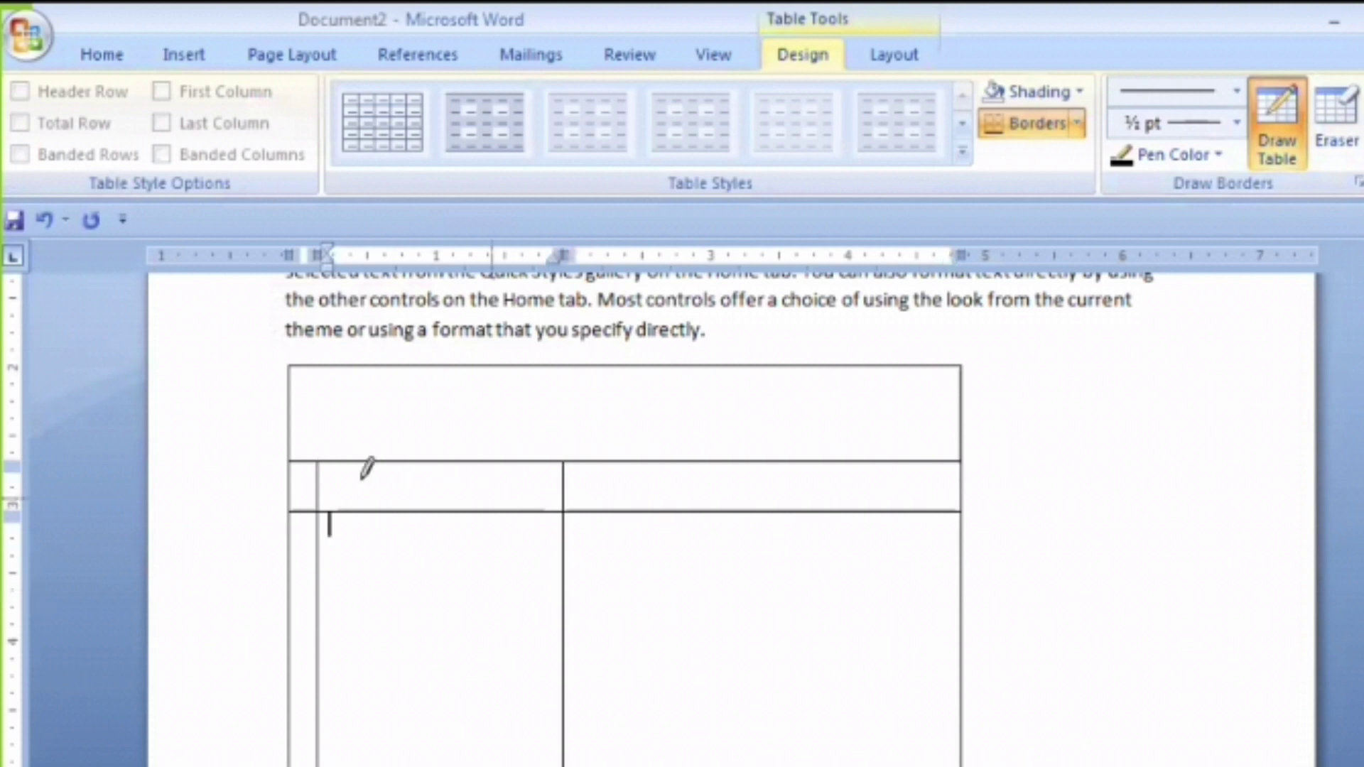
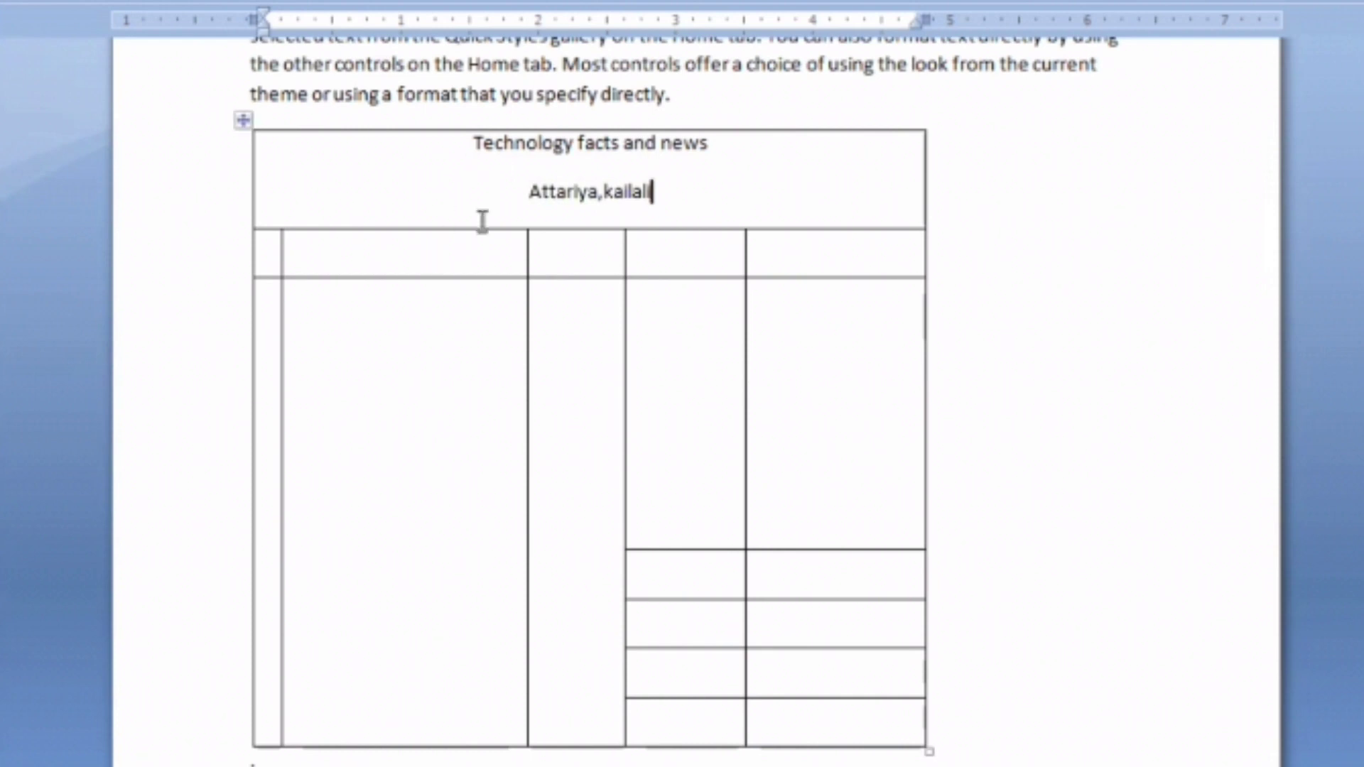
Step: Set the two heading lines in the table's top row to 1.0 line spacing and remove the space after them
{"action": "left_click_drag", "start_coordinate": [475, 151], "coordinate": [664, 194]}
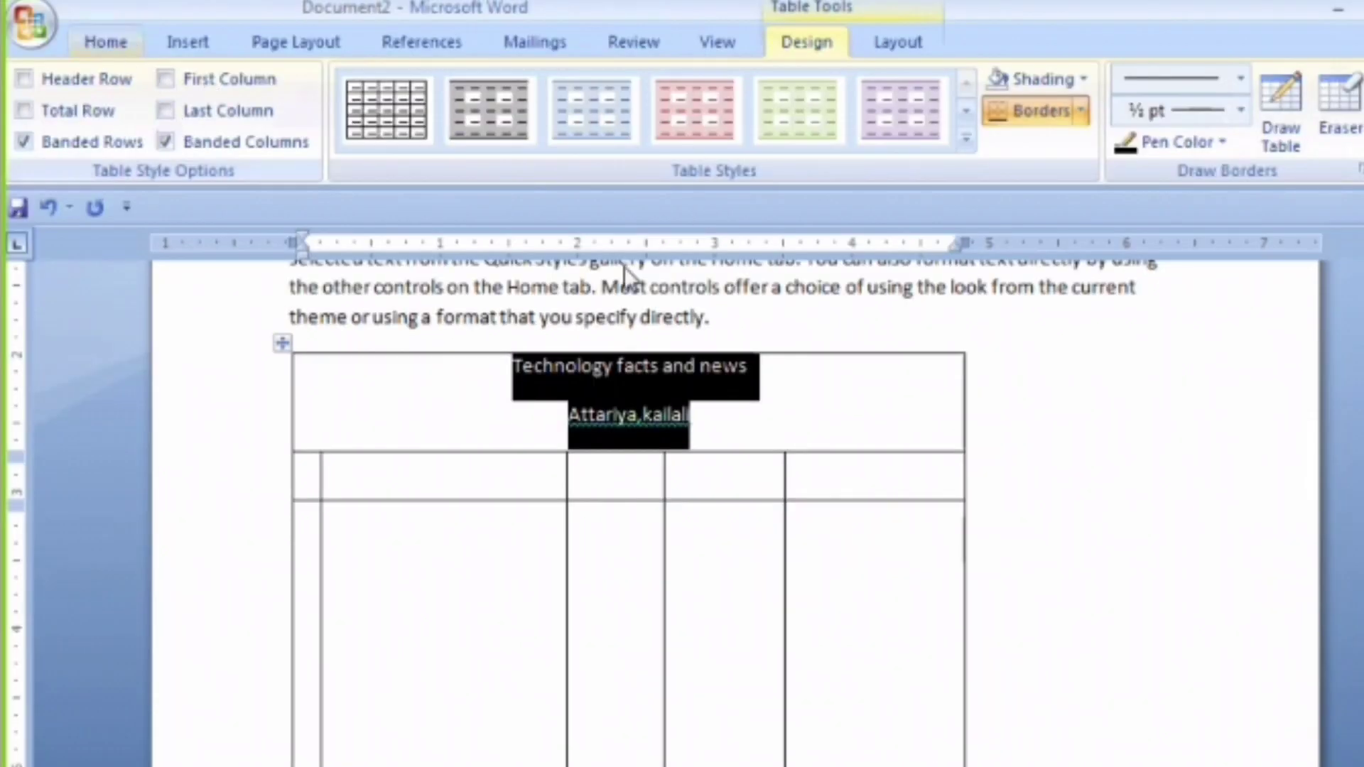
{"action": "scroll", "coordinate": [570, 157], "scroll_direction": "up", "scroll_amount": 7}
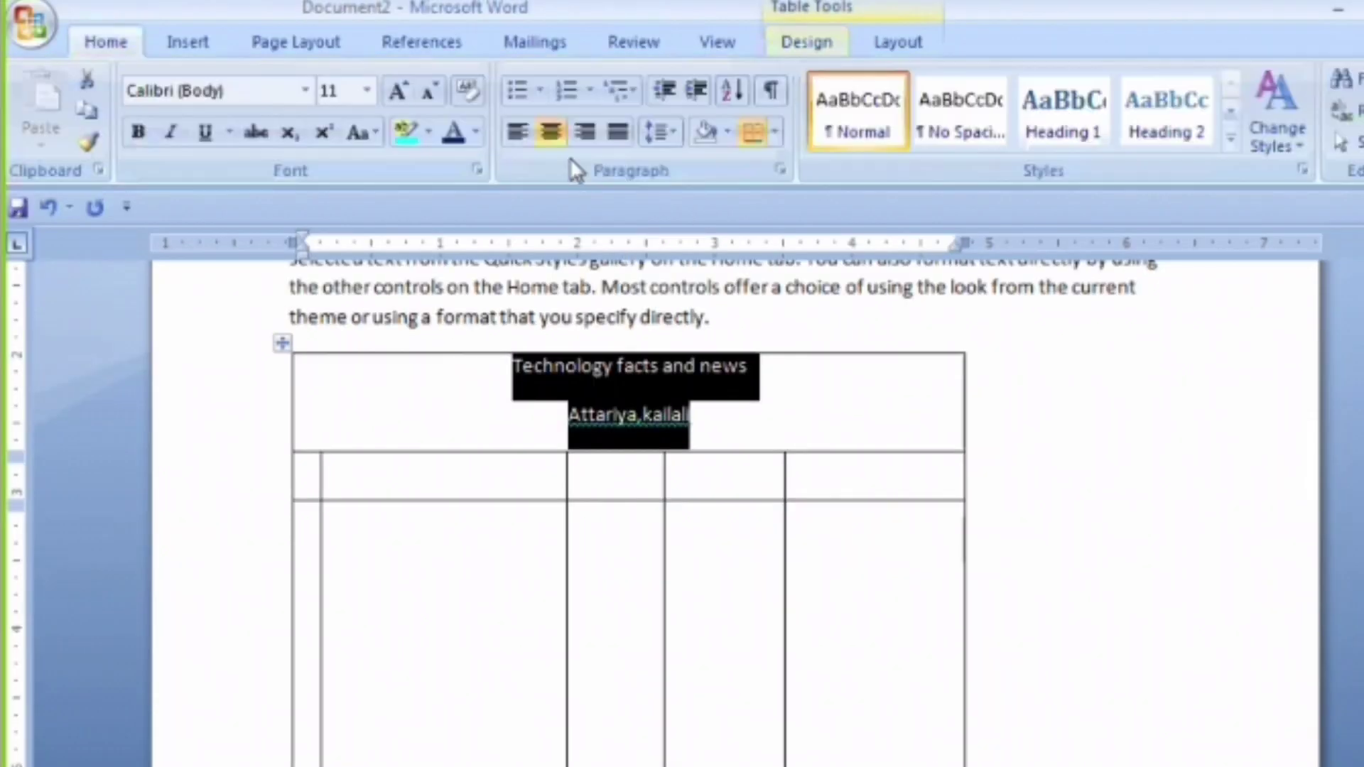
{"action": "left_click", "coordinate": [661, 132]}
{"action": "left_click", "coordinate": [683, 168]}
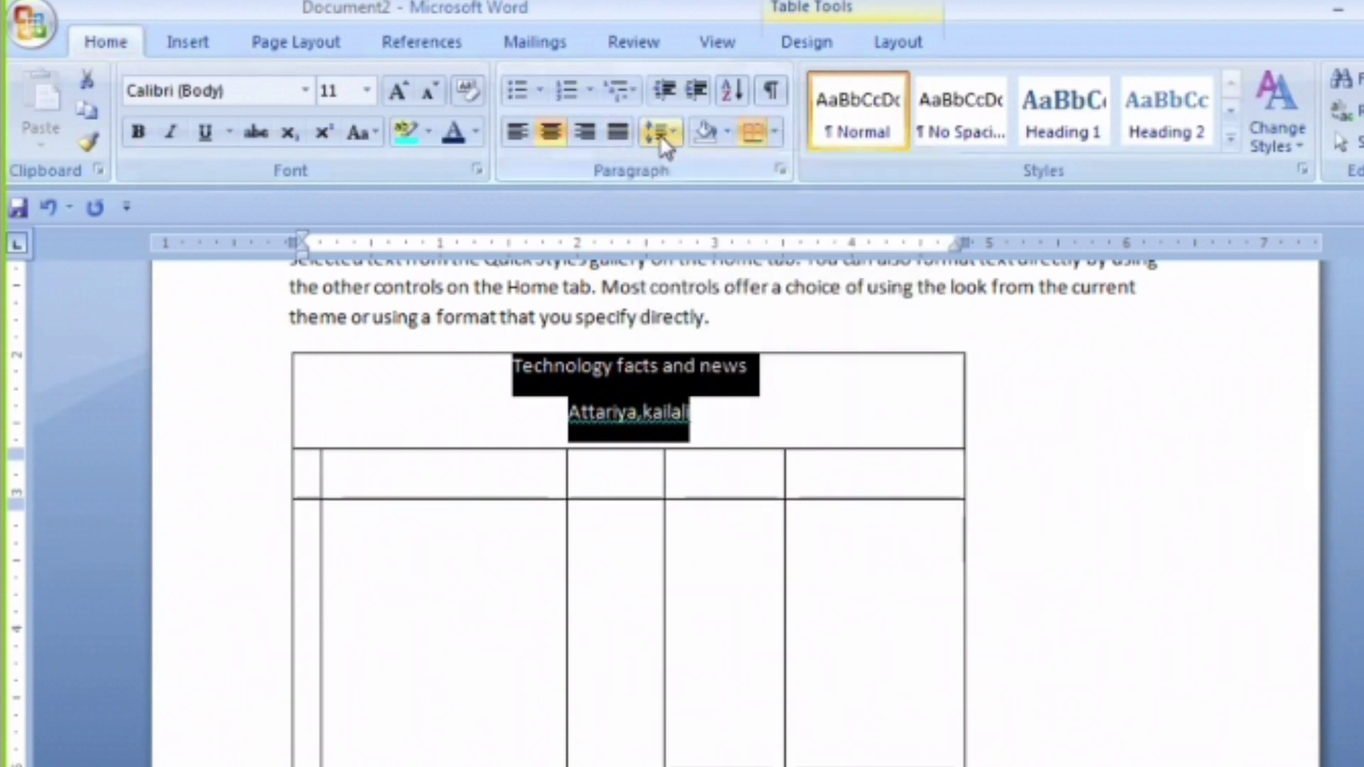
{"action": "left_click", "coordinate": [661, 132]}
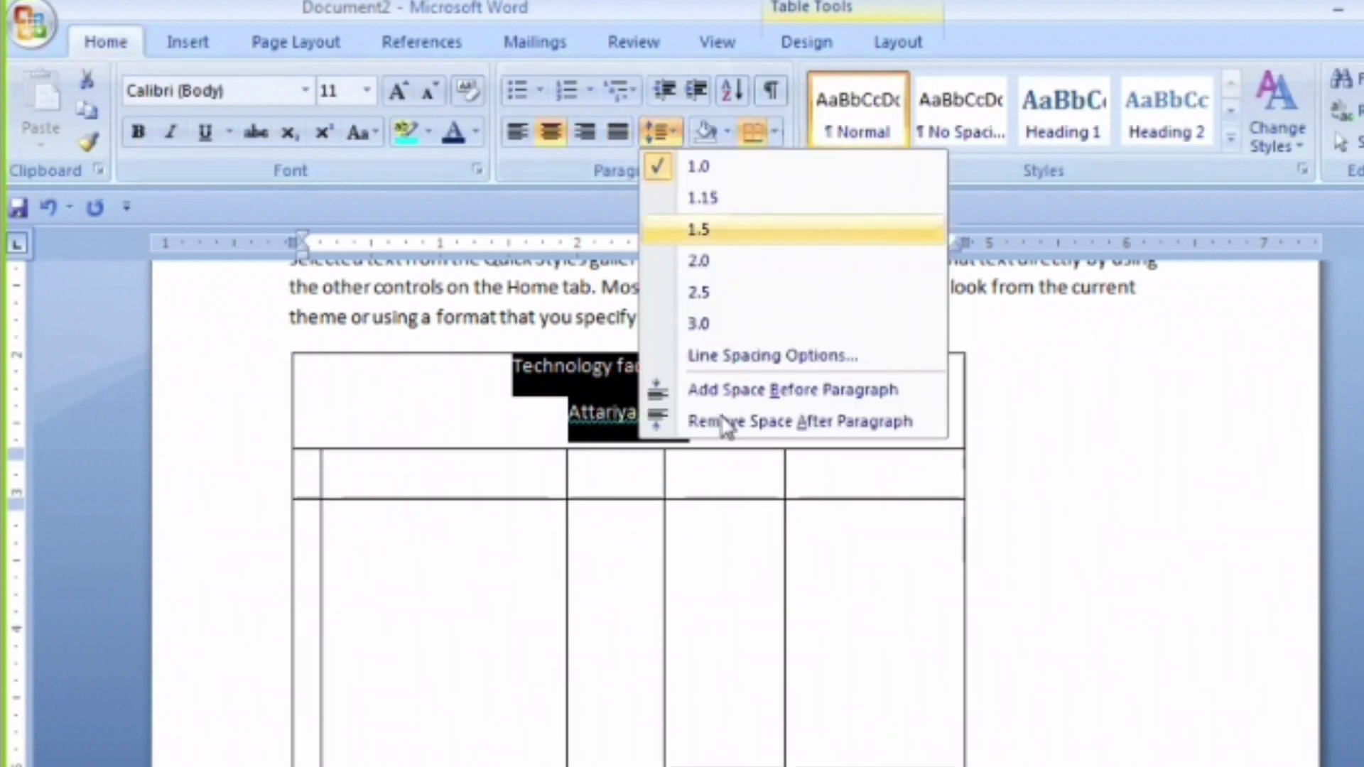
{"action": "left_click", "coordinate": [811, 420]}
{"action": "left_click", "coordinate": [761, 390]}
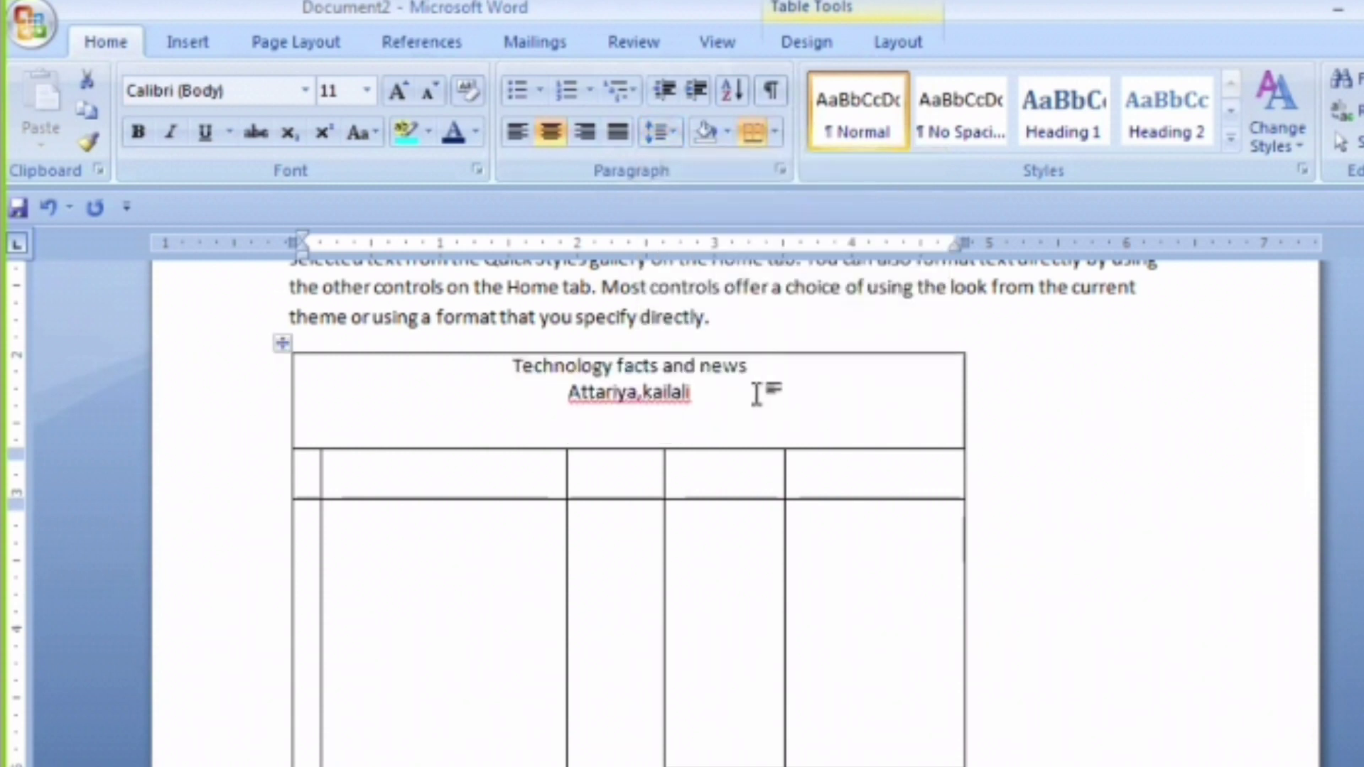
Step: Enlarge the heading "Technology facts and news" to 12 pt and make it bold
{"action": "left_click_drag", "start_coordinate": [509, 366], "coordinate": [798, 369]}
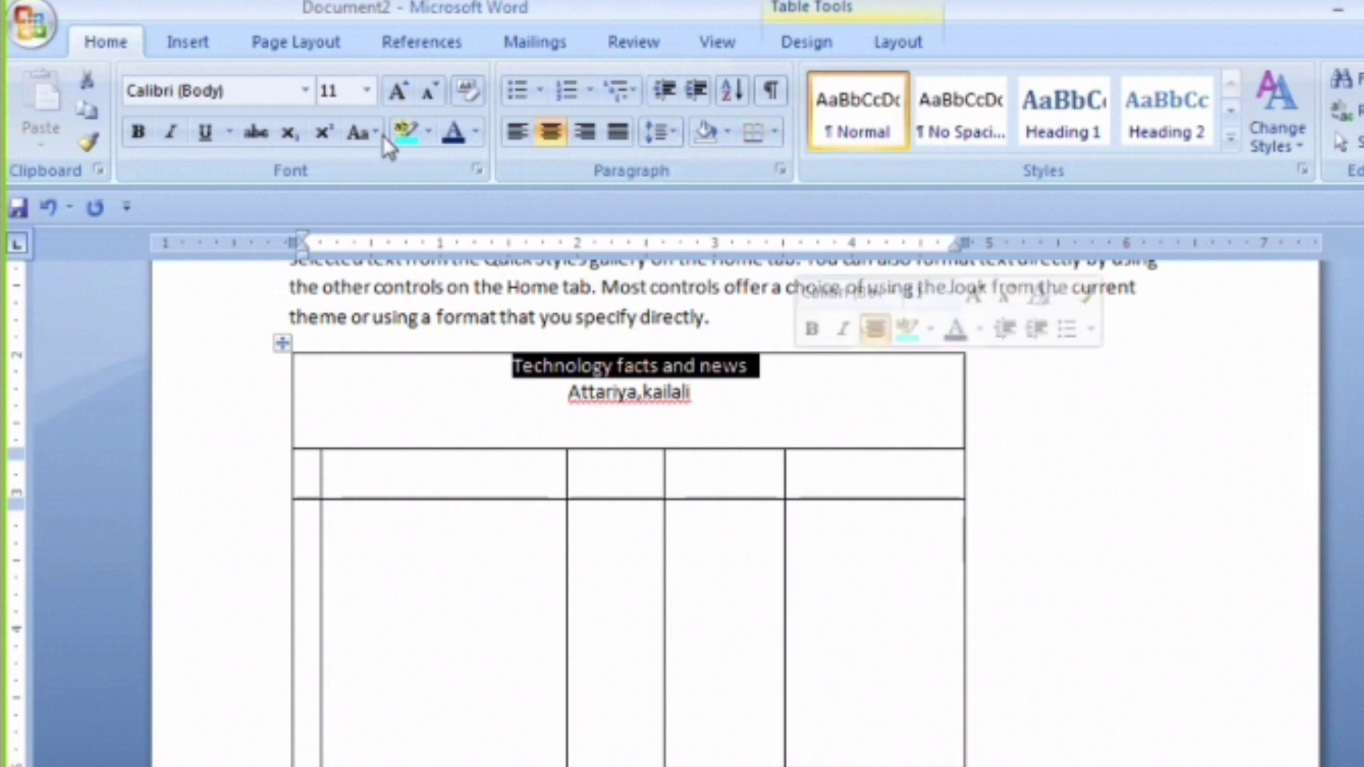
{"action": "left_click", "coordinate": [398, 91]}
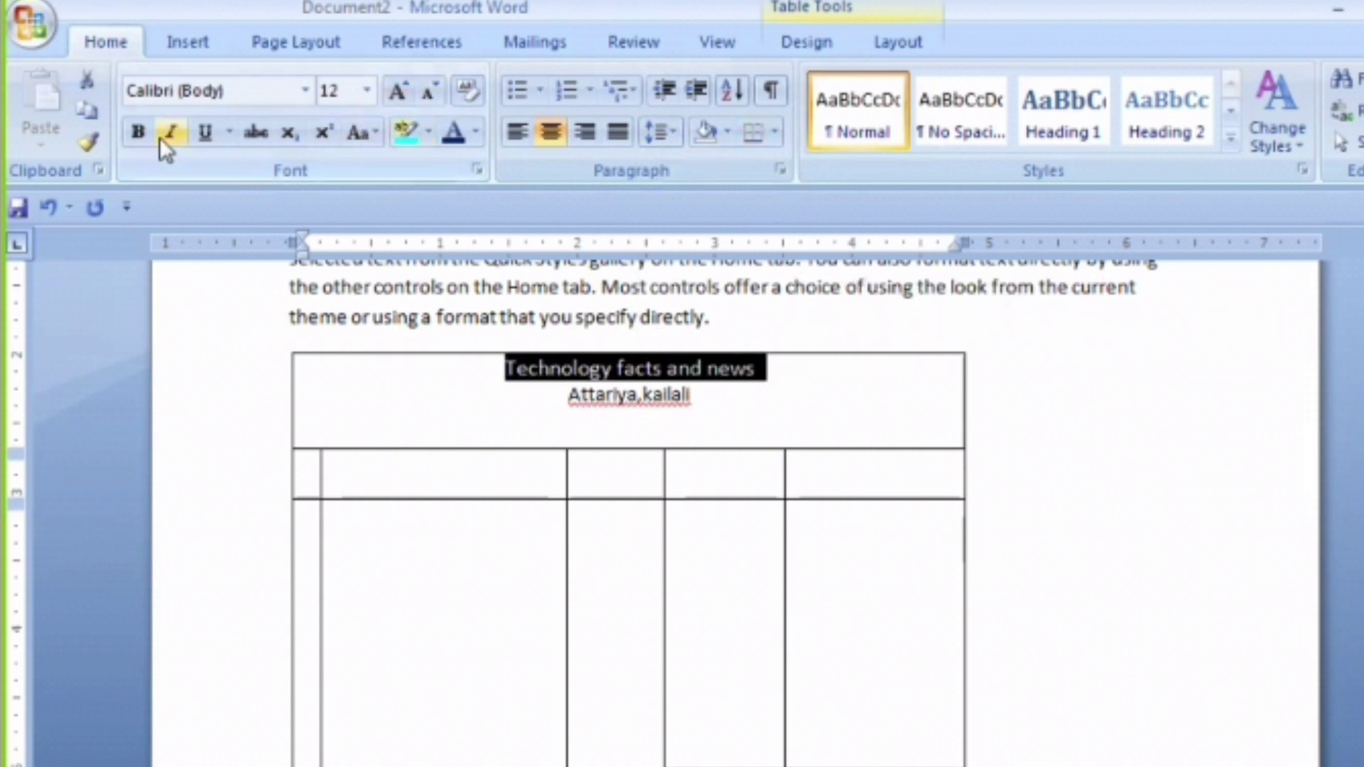
{"action": "left_click", "coordinate": [146, 131]}
Step: Enter the column headings "sn" and "particulars" in the first two cells of the table's second row
{"action": "left_click", "coordinate": [310, 466]}
{"action": "type", "text": "s"}
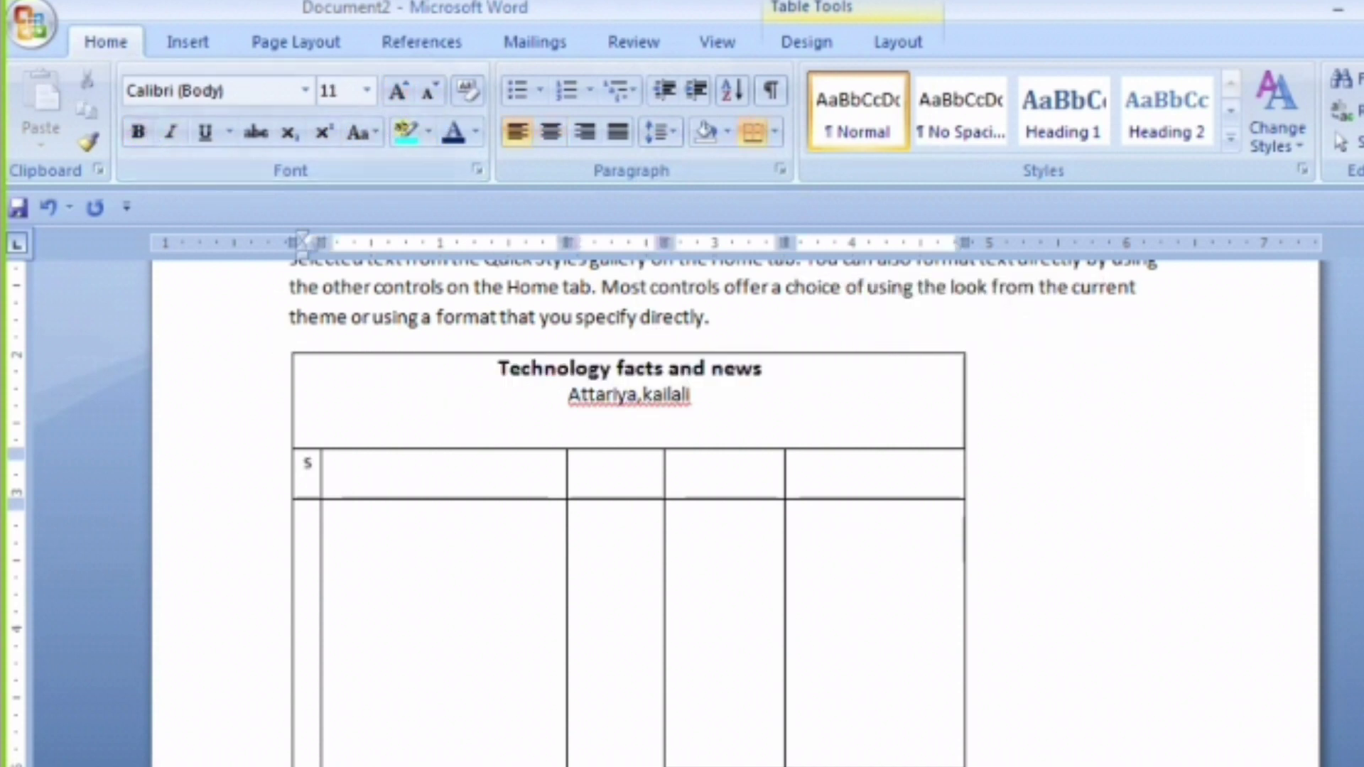
{"action": "type", "text": "m"}
{"action": "left_click", "coordinate": [407, 475]}
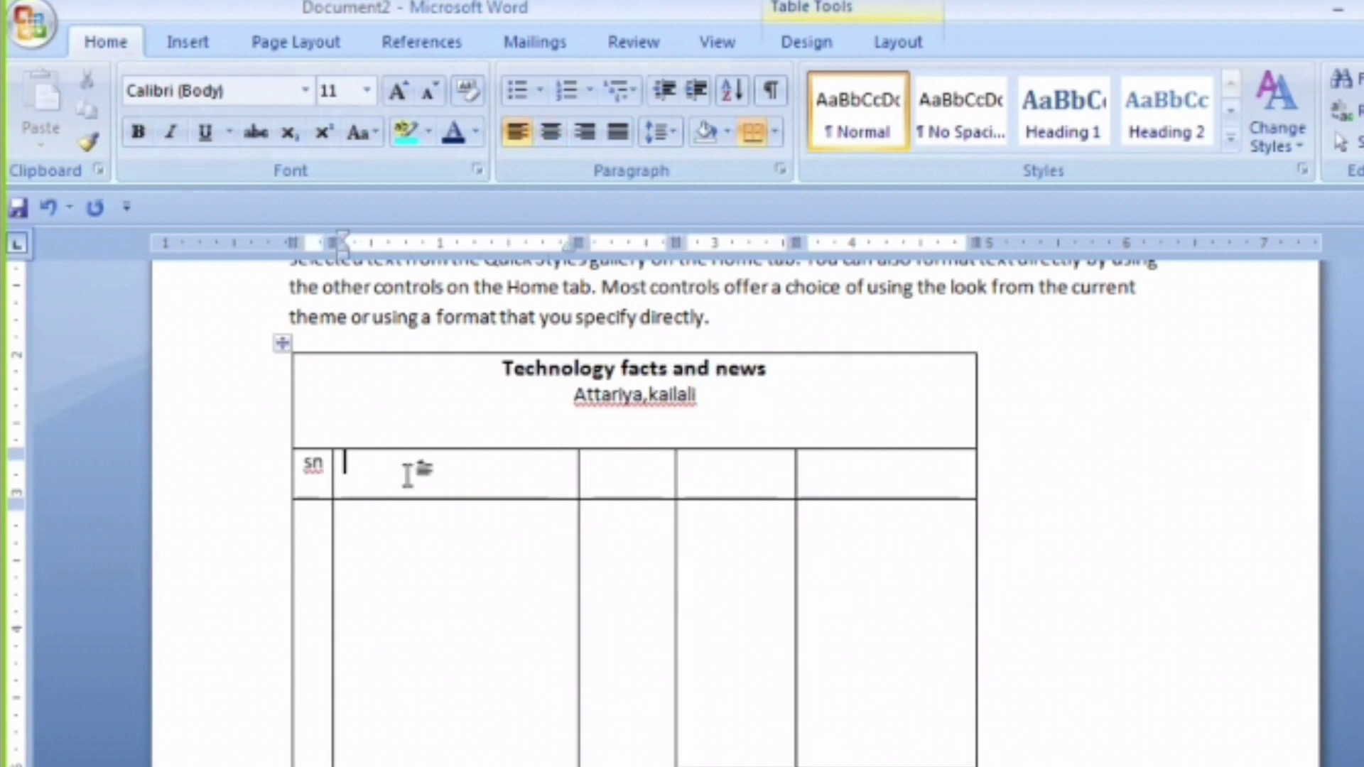
{"action": "type", "text": "parti"}
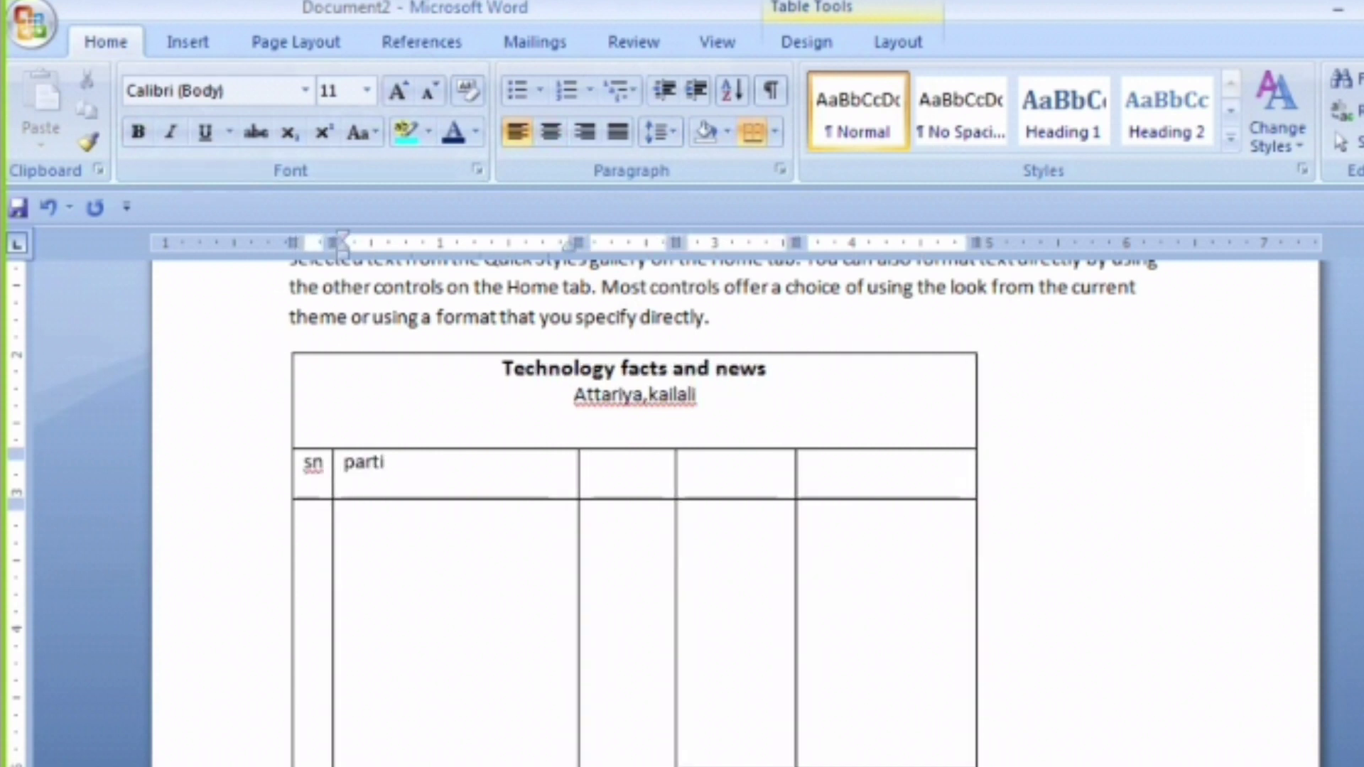
{"action": "type", "text": "culars"}
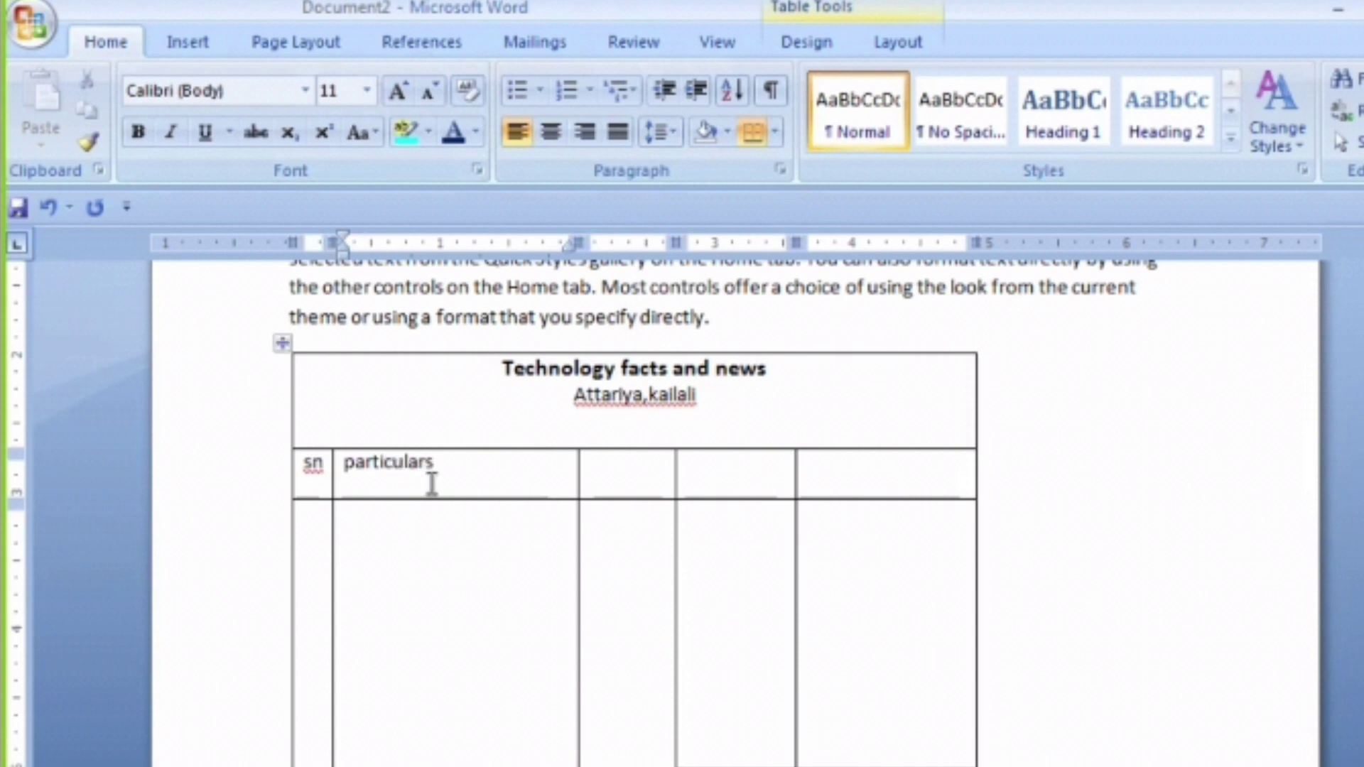
Step: Enter the column headings "Qty.", "rate" and "amouont" in the remaining three cells of the table's second row
{"action": "left_click", "coordinate": [620, 471]}
{"action": "type", "text": "q"}
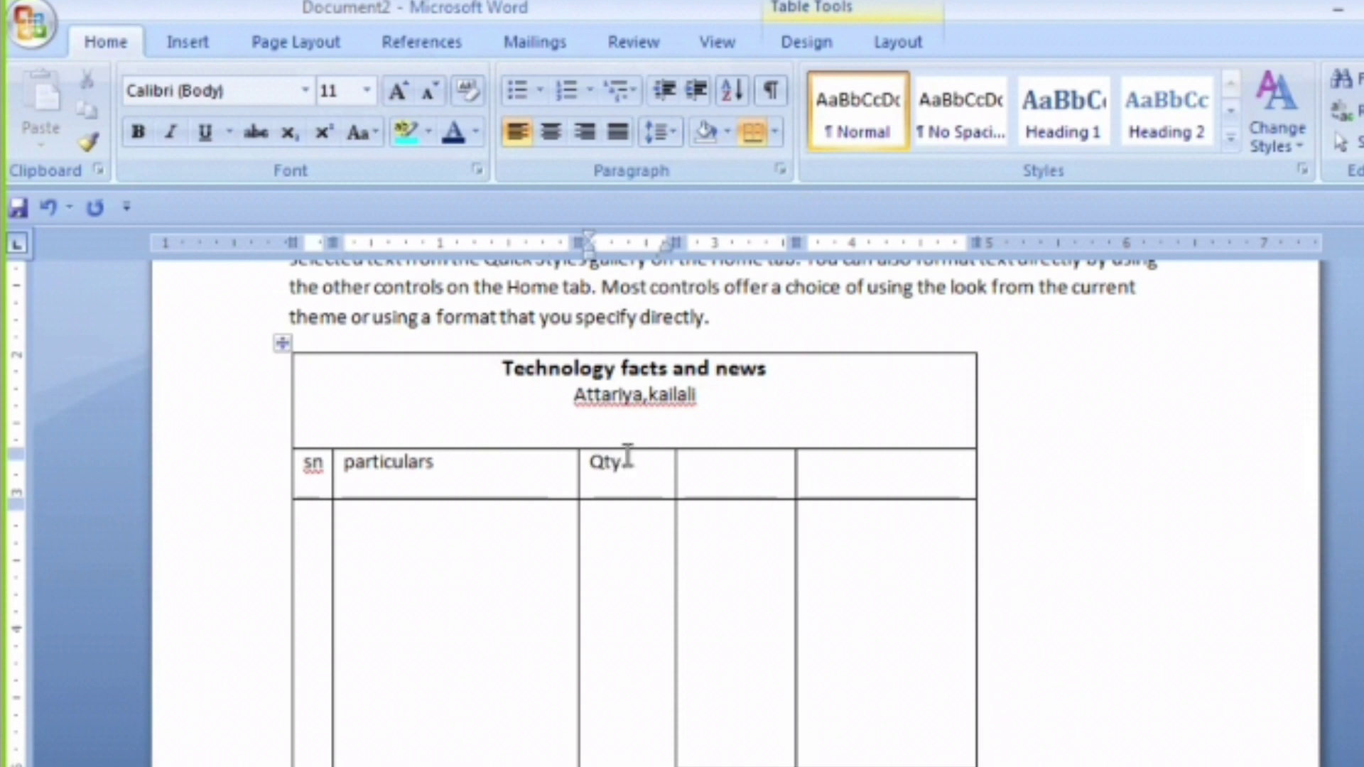
{"action": "left_click", "coordinate": [753, 463]}
{"action": "type", "text": "rate"}
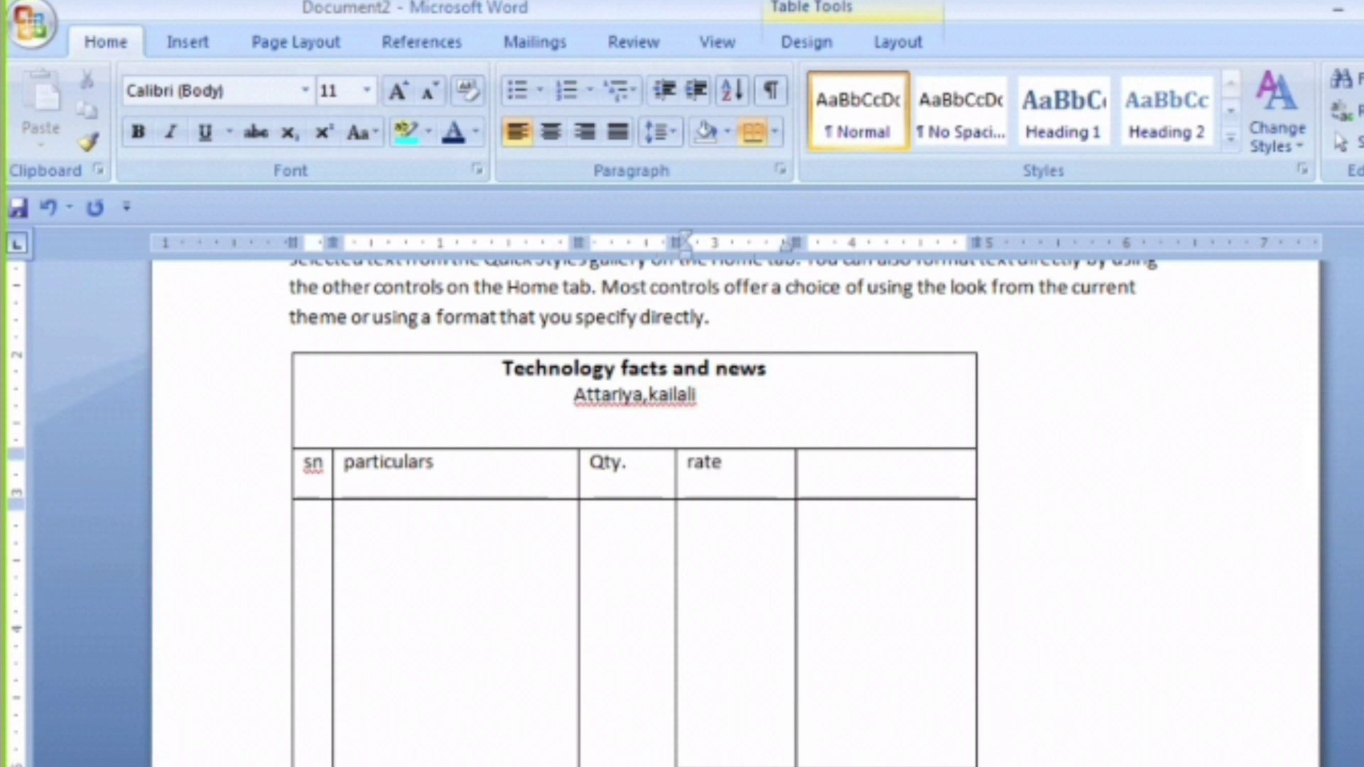
{"action": "left_click", "coordinate": [828, 472]}
{"action": "type", "text": "amouont"}
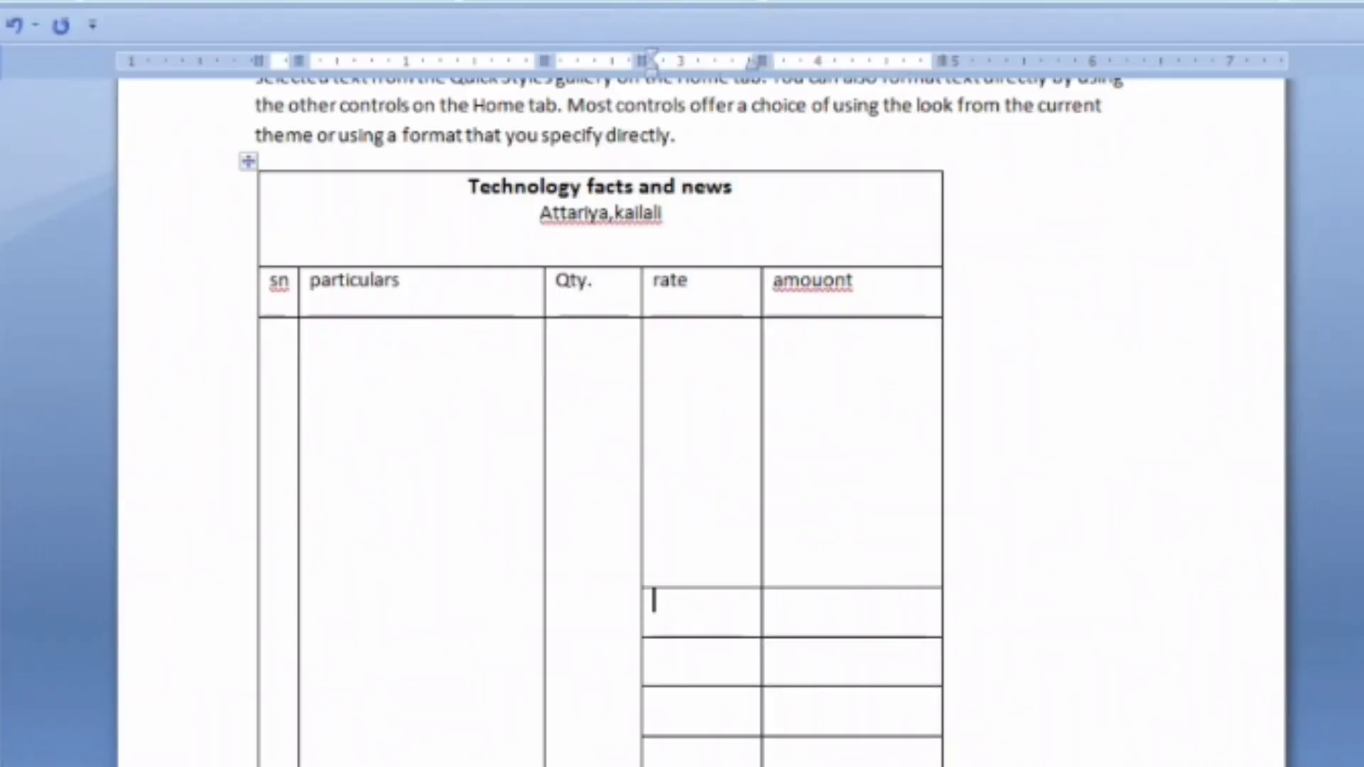
Step: Label the small cells at the lower end of the "rate" column "total", "discount", "Sub amount" and "vat"
{"action": "left_click", "coordinate": [654, 602]}
{"action": "type", "text": "total"}
{"action": "left_click", "coordinate": [688, 668]}
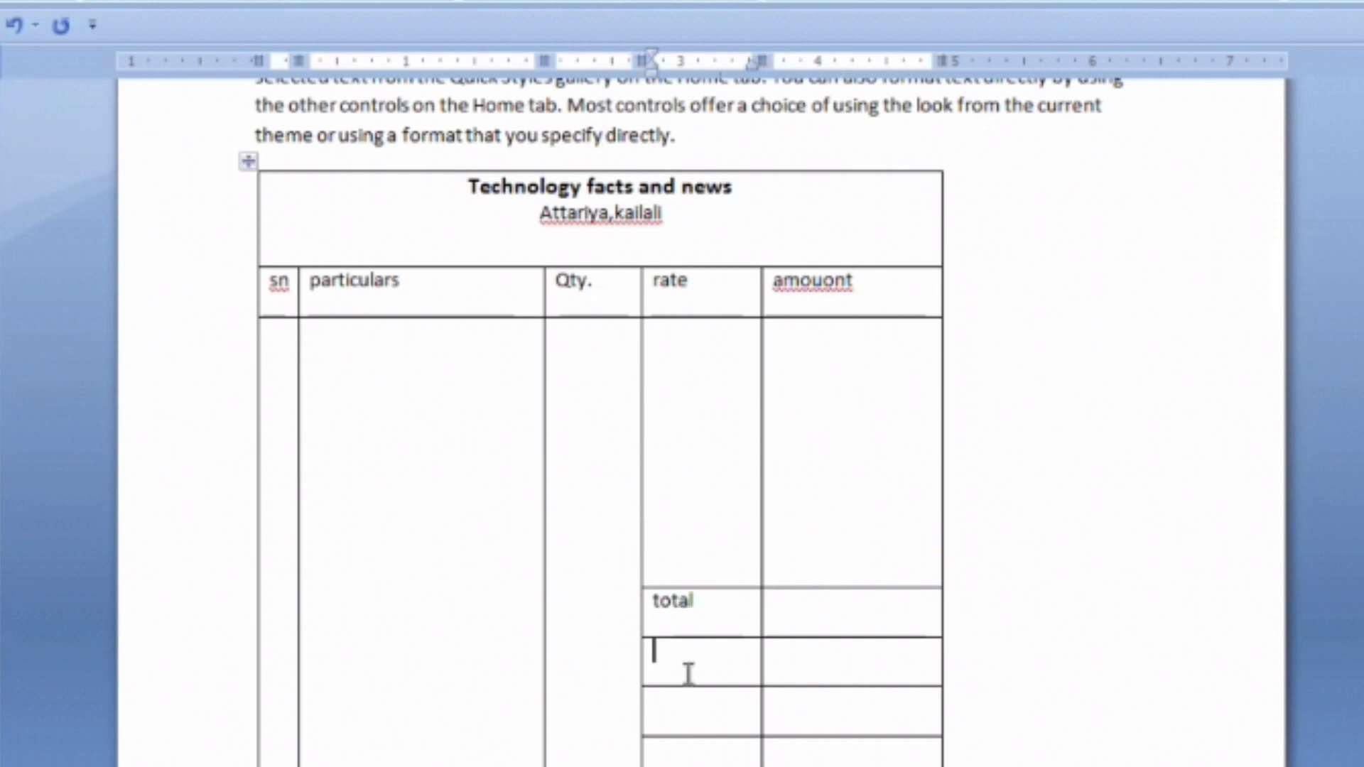
{"action": "type", "text": "discount"}
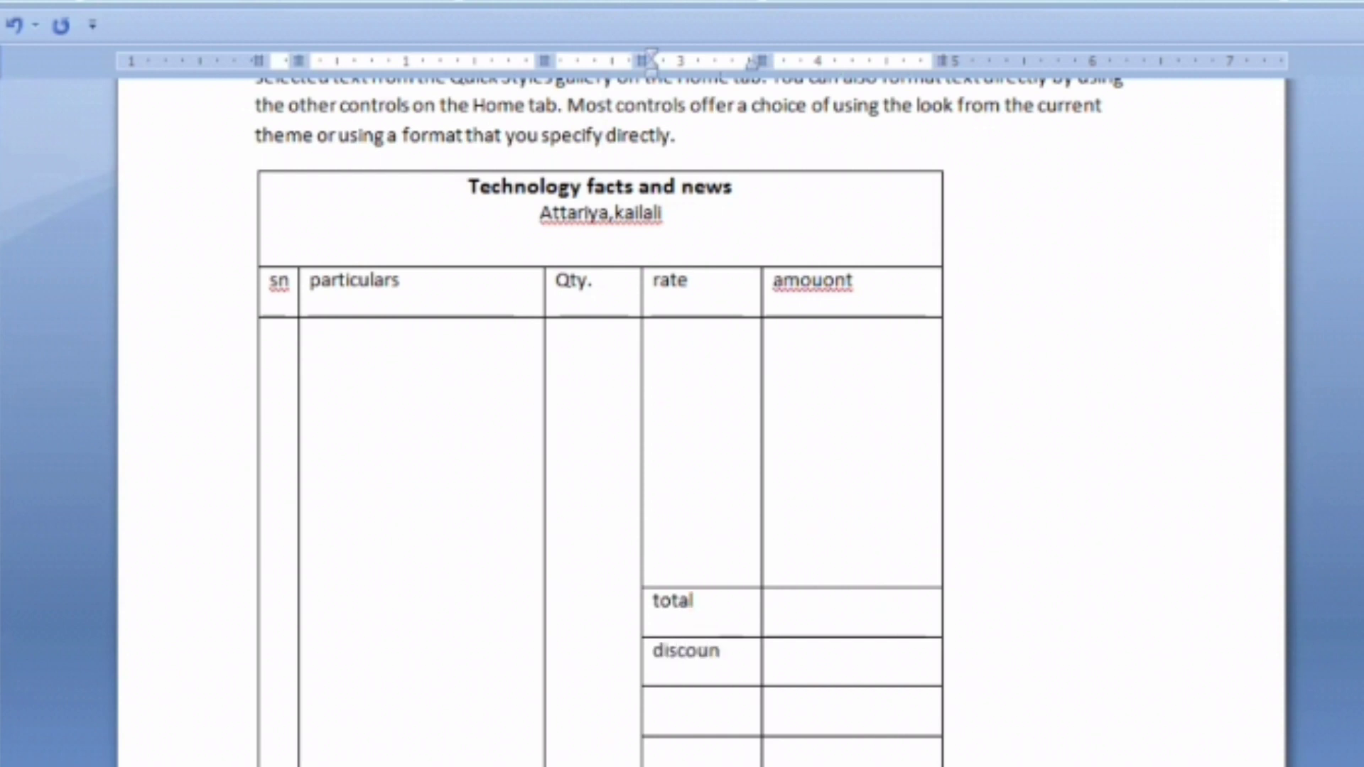
{"action": "left_click", "coordinate": [685, 718]}
{"action": "type", "text": "sub"}
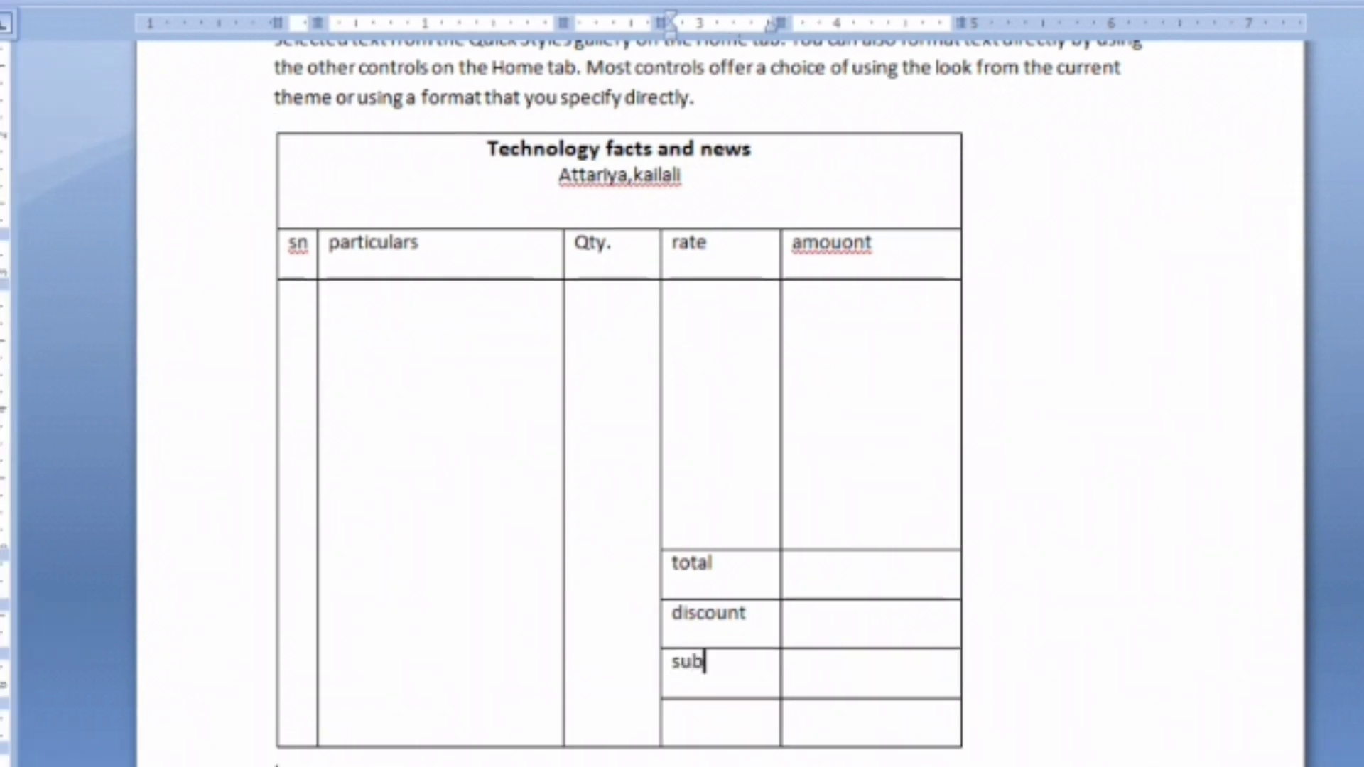
{"action": "type", "text": " amount"}
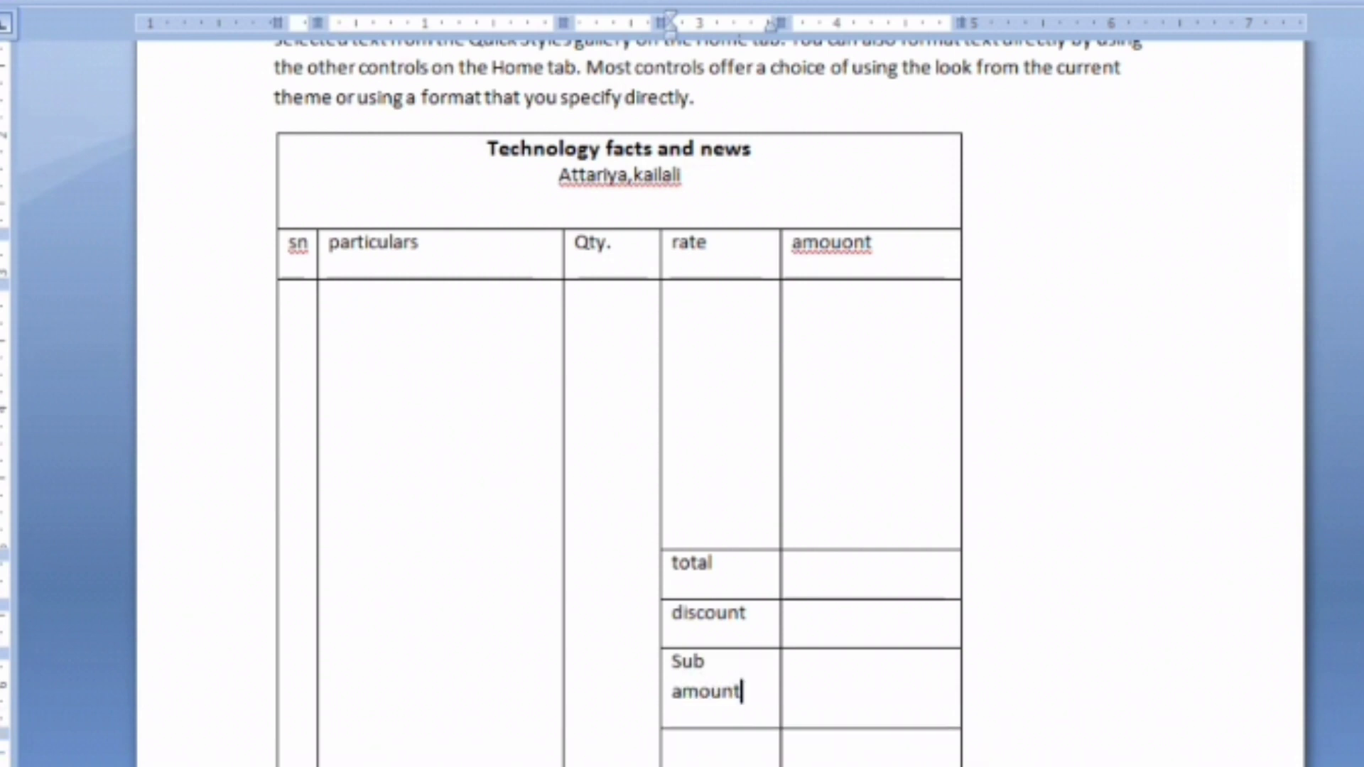
{"action": "scroll", "coordinate": [829, 554], "scroll_direction": "down", "scroll_amount": 2}
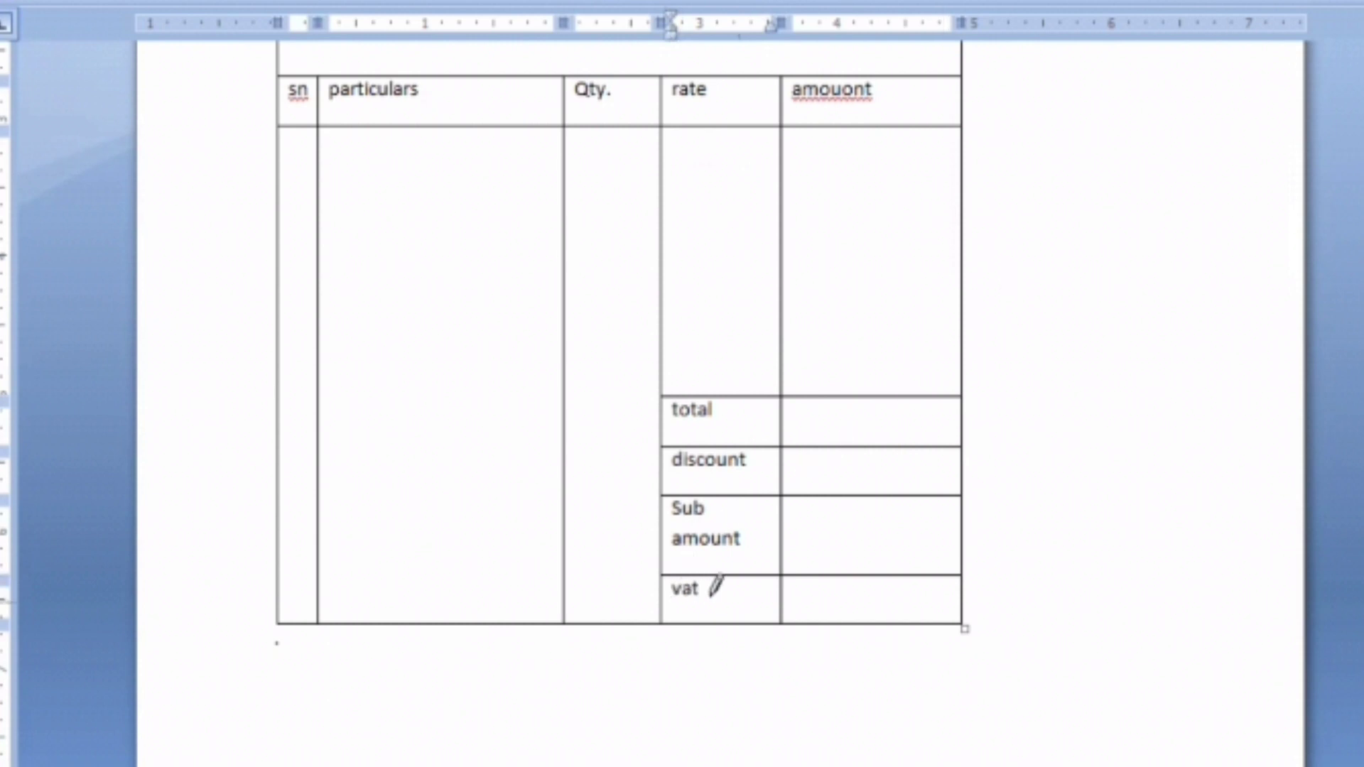
Step: Add another small row below "vat" and label its "rate" column cell "Net amount"
{"action": "mouse_move", "coordinate": [711, 596]}
{"action": "left_mouse_down"}
{"action": "mouse_move", "coordinate": [840, 578]}
{"action": "mouse_move", "coordinate": [803, 609]}
{"action": "left_mouse_up"}
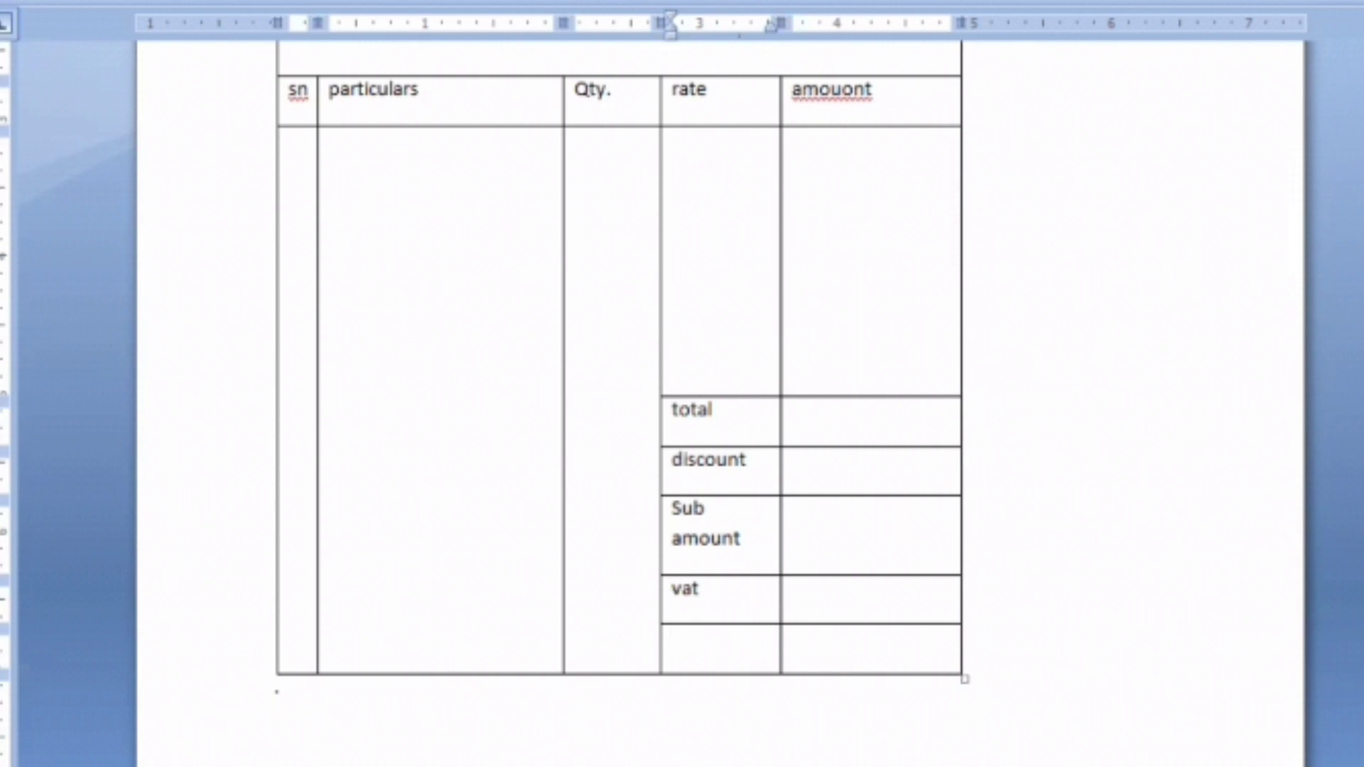
{"action": "type", "text": "nt"}
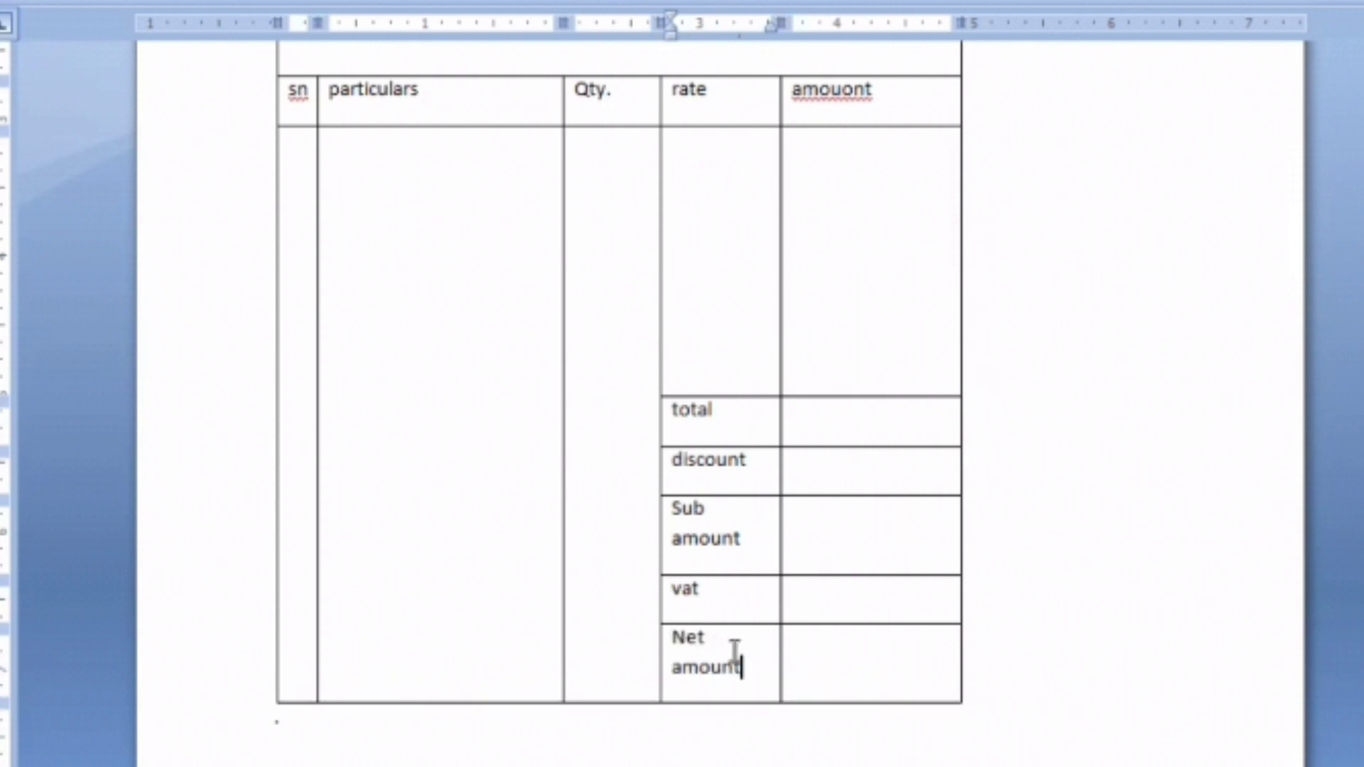
{"action": "type", "text": "."}
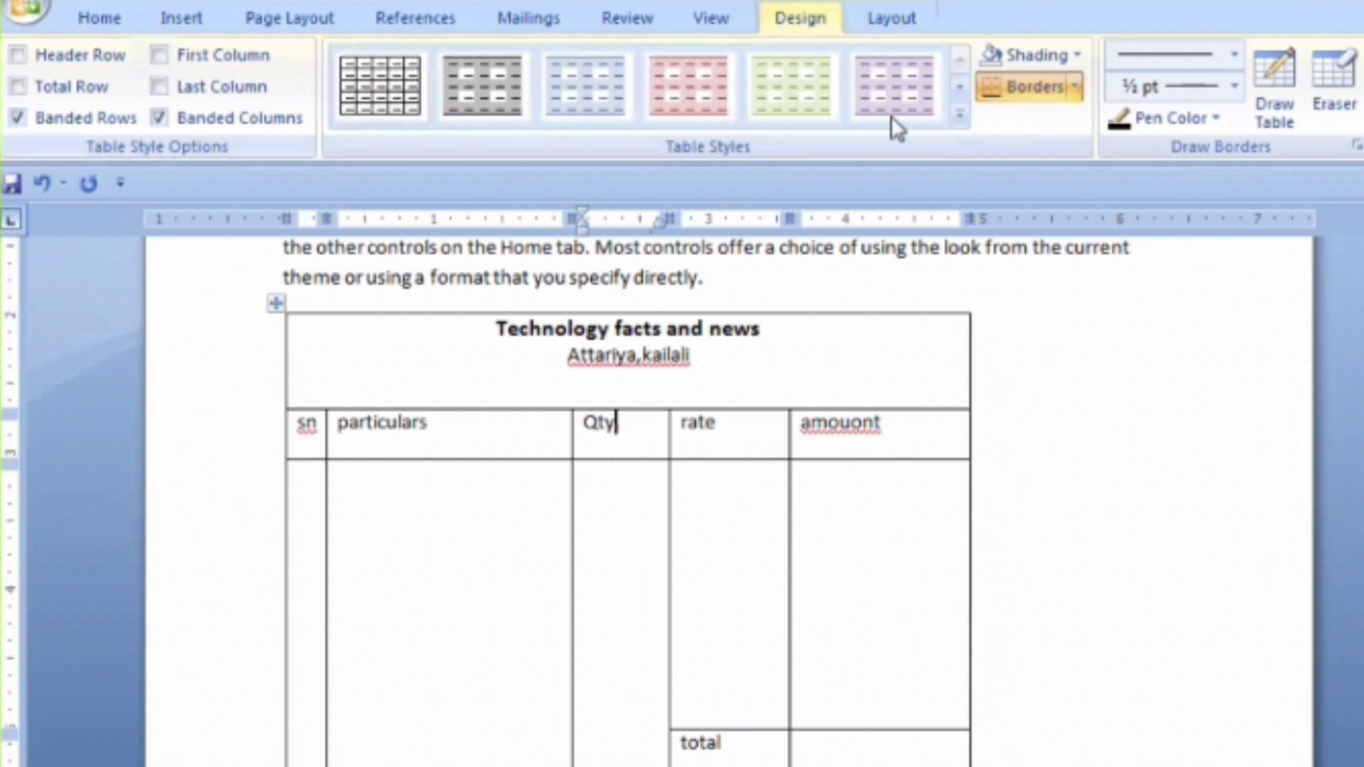
Step: Try a red grid style and a grey built-in style on the table and return it to the plain Table Grid style
{"action": "left_click", "coordinate": [960, 115]}
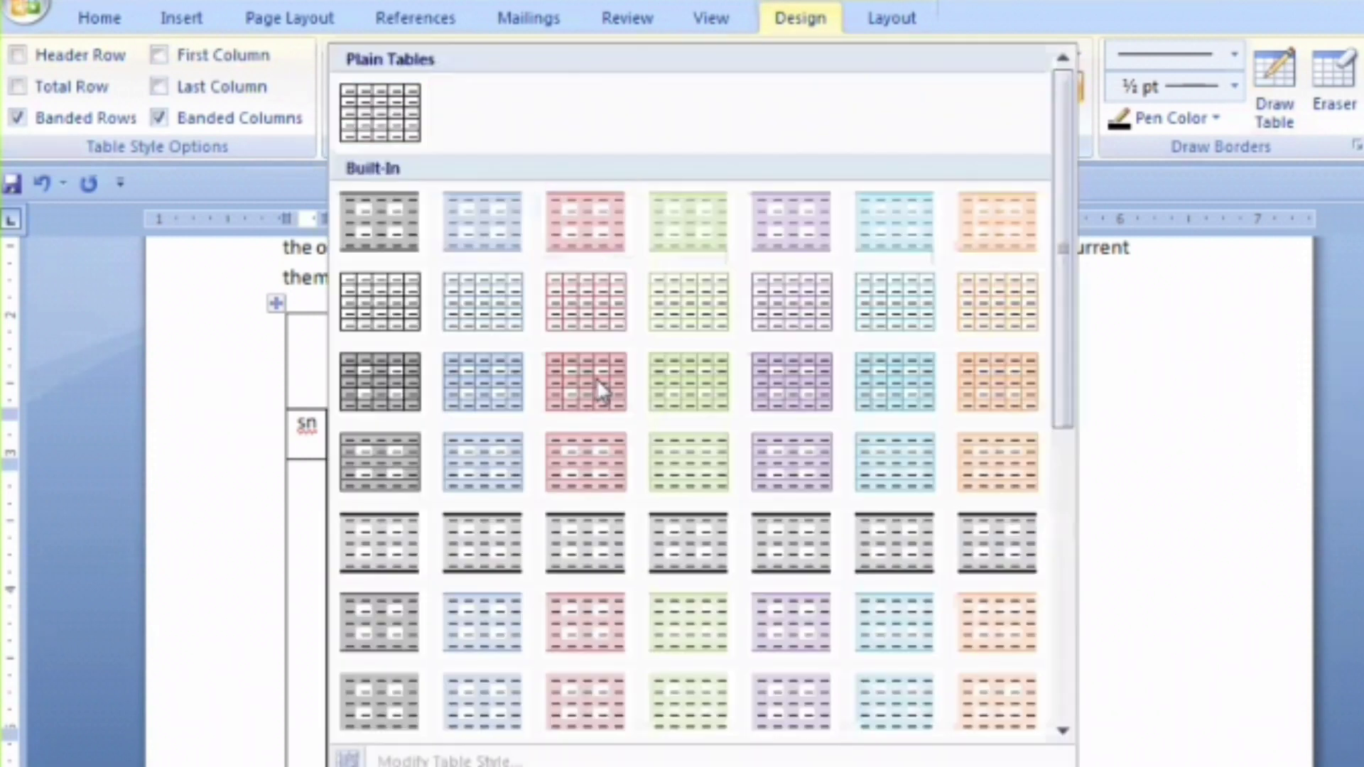
{"action": "left_click", "coordinate": [588, 380]}
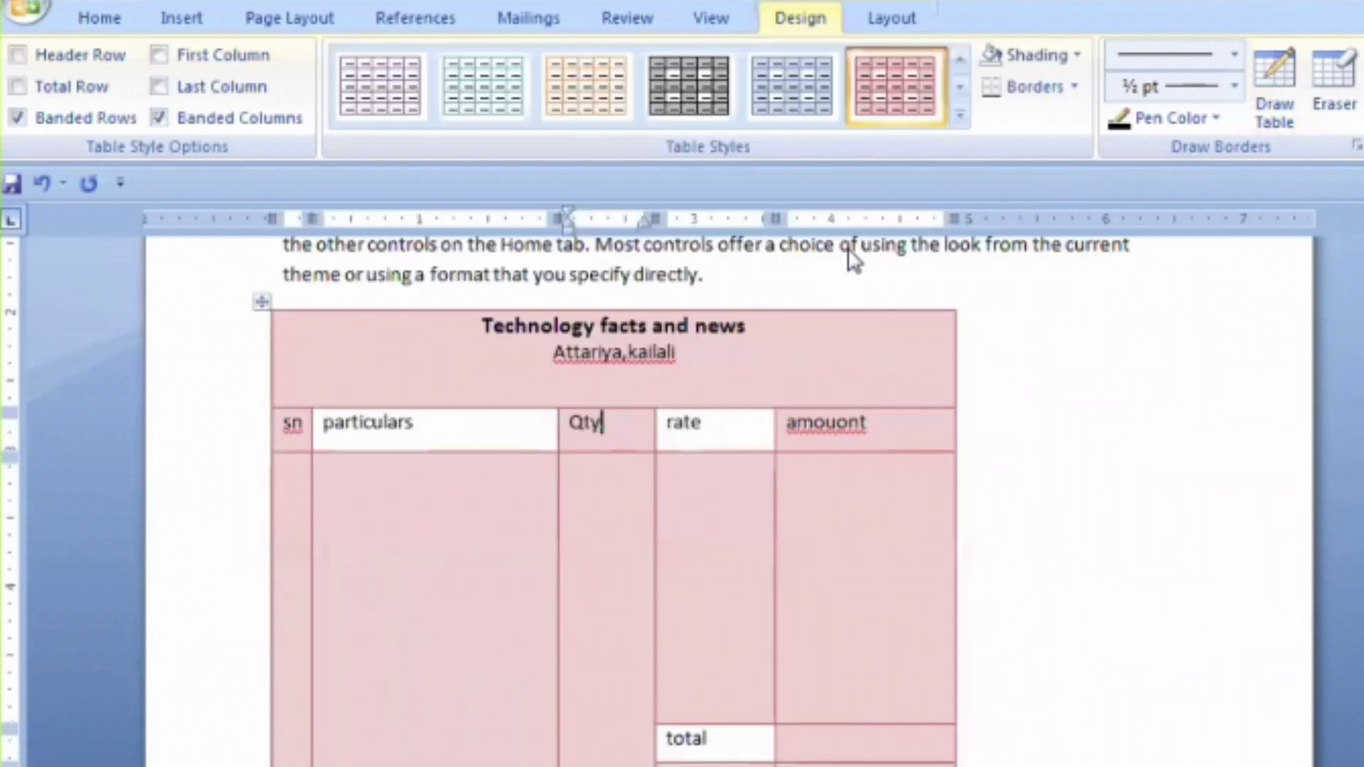
{"action": "left_click", "coordinate": [960, 116]}
{"action": "left_click", "coordinate": [668, 375]}
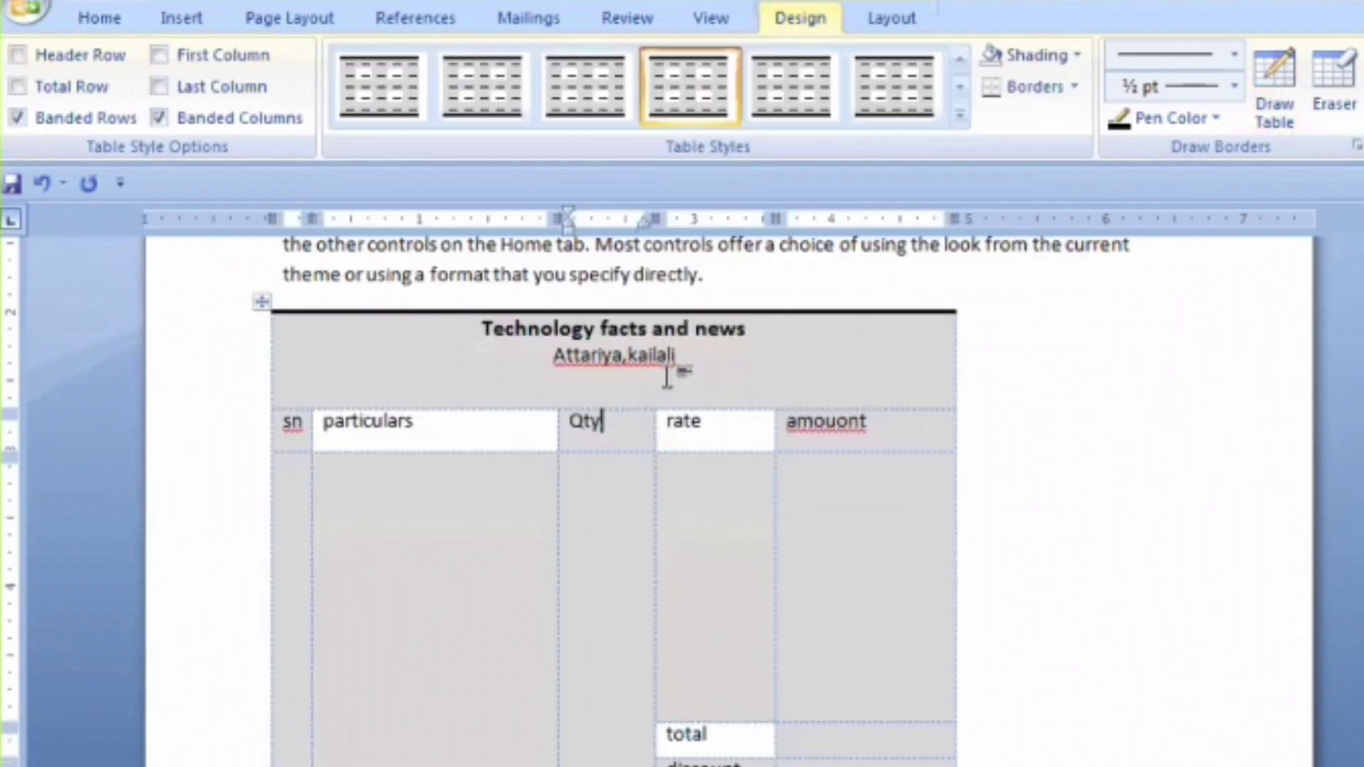
{"action": "left_click", "coordinate": [958, 113]}
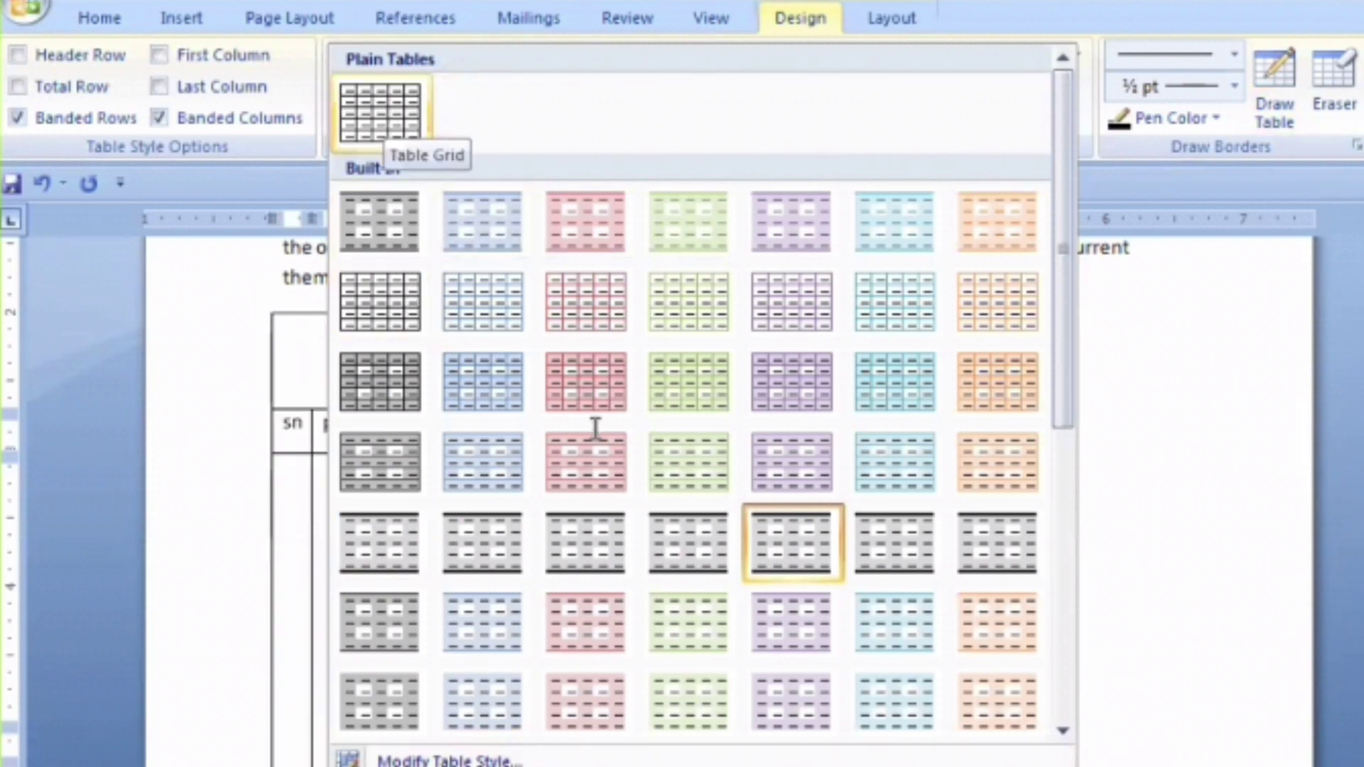
{"action": "left_click", "coordinate": [380, 113]}
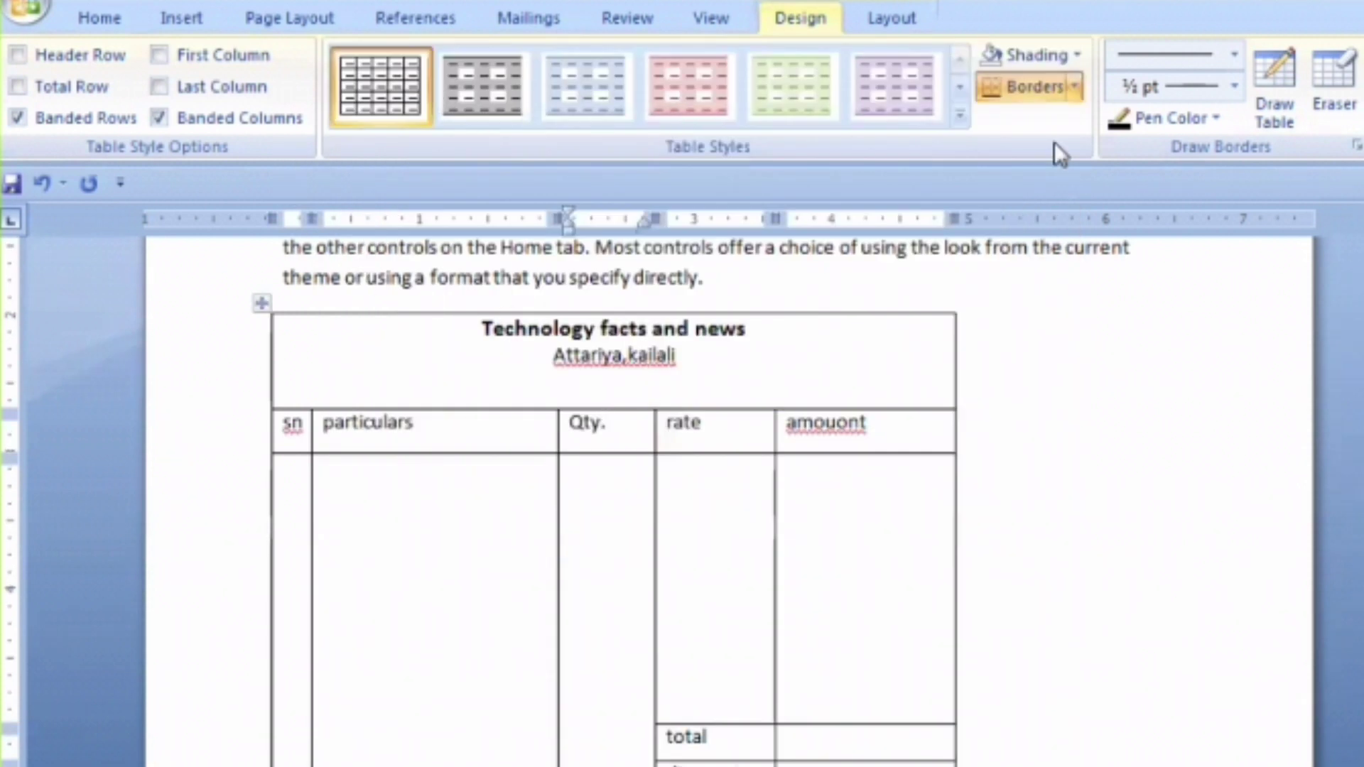
{"action": "type", "text": "."}
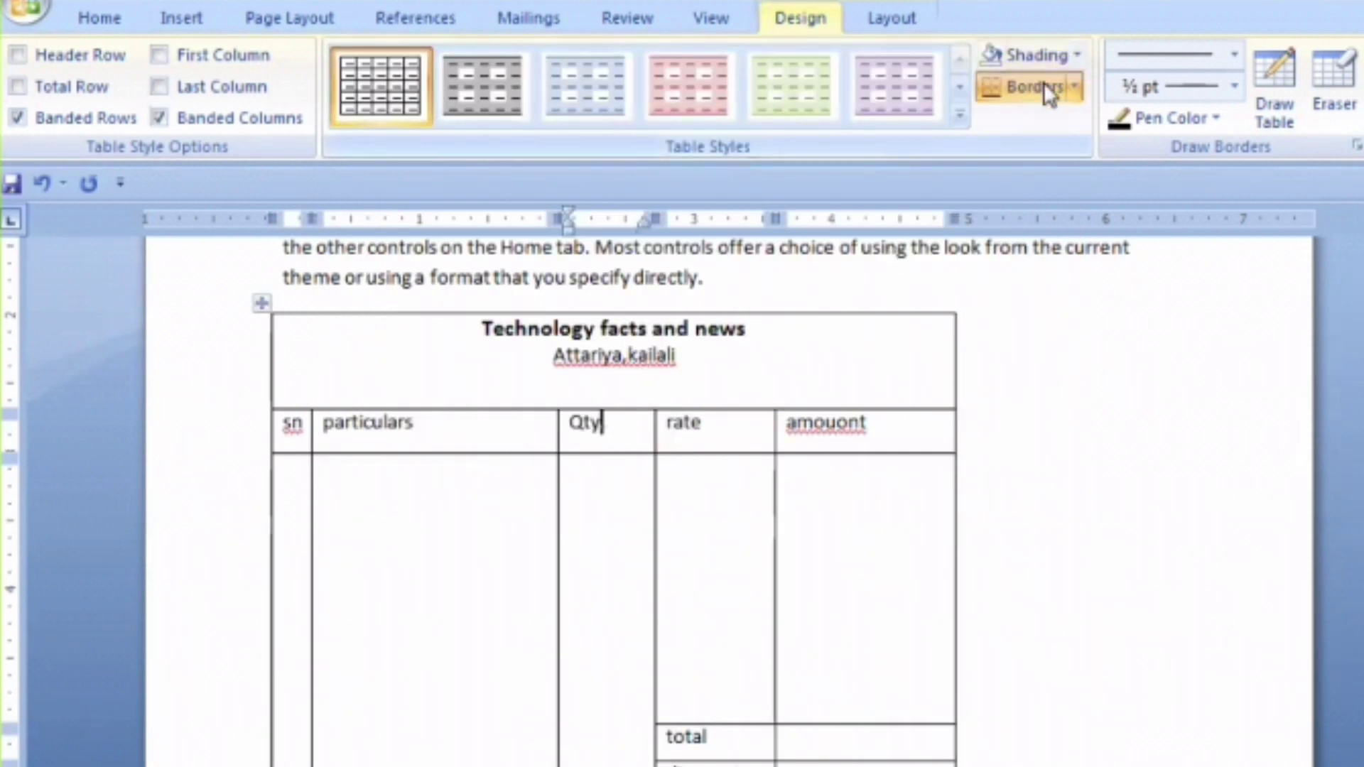
{"action": "type", "text": "."}
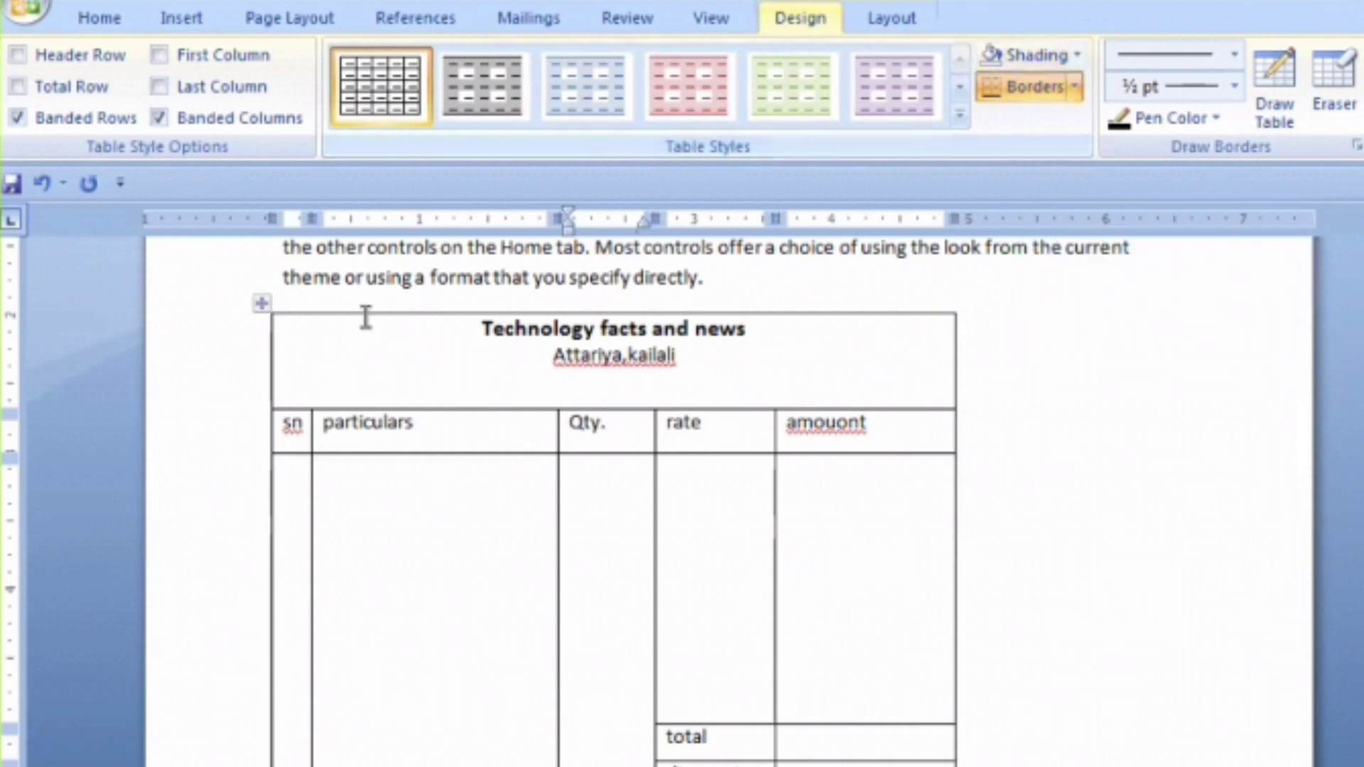
Step: Shade the table's title row with the second-lightest red theme color
{"action": "left_click_drag", "start_coordinate": [755, 374], "coordinate": [658, 377]}
{"action": "left_click", "coordinate": [509, 344]}
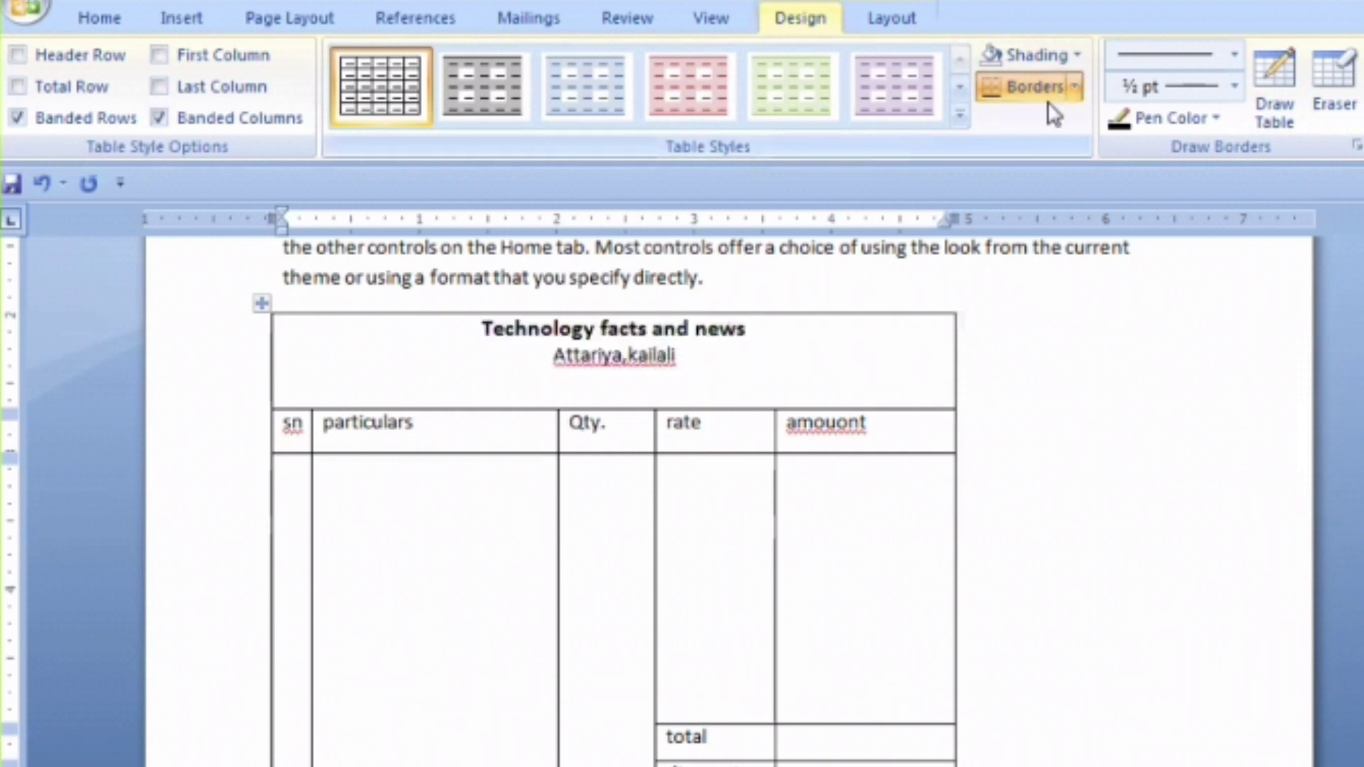
{"action": "left_click", "coordinate": [1045, 54]}
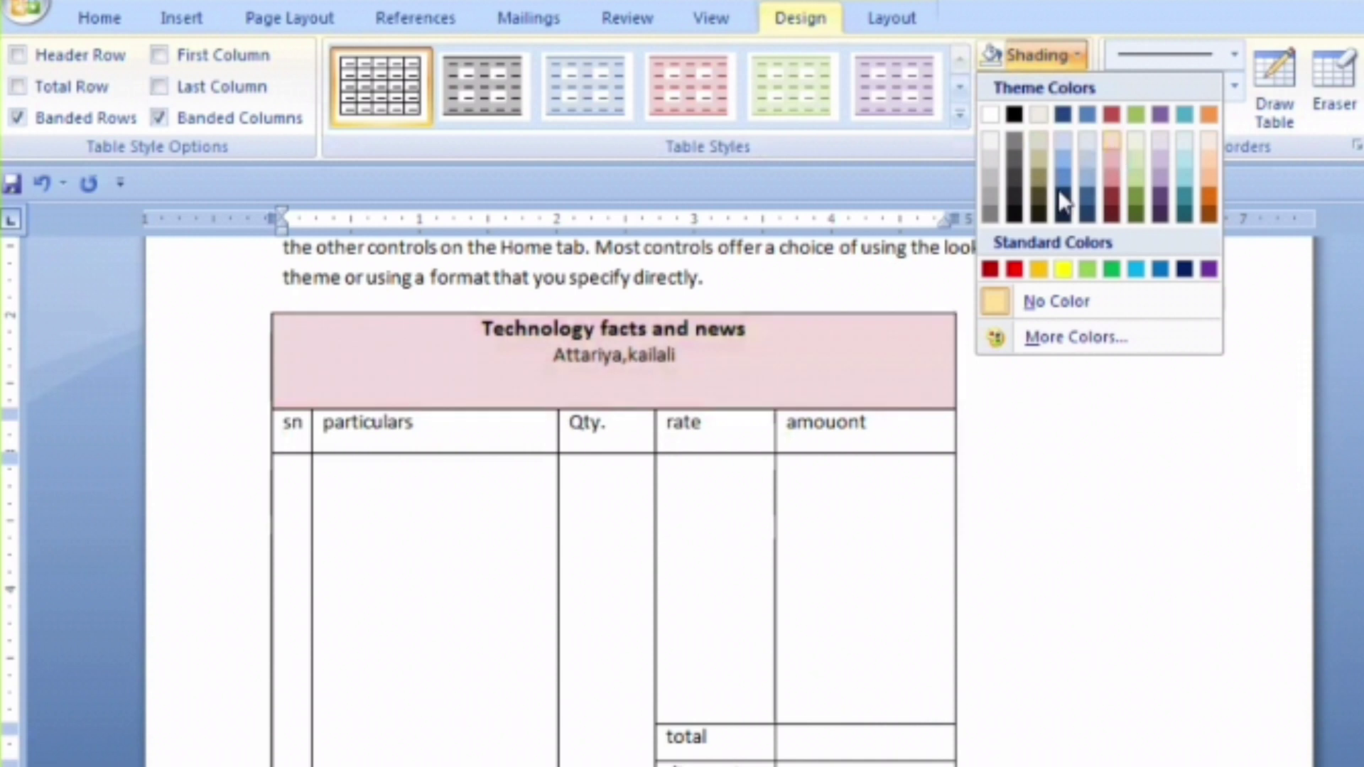
{"action": "left_click", "coordinate": [457, 411]}
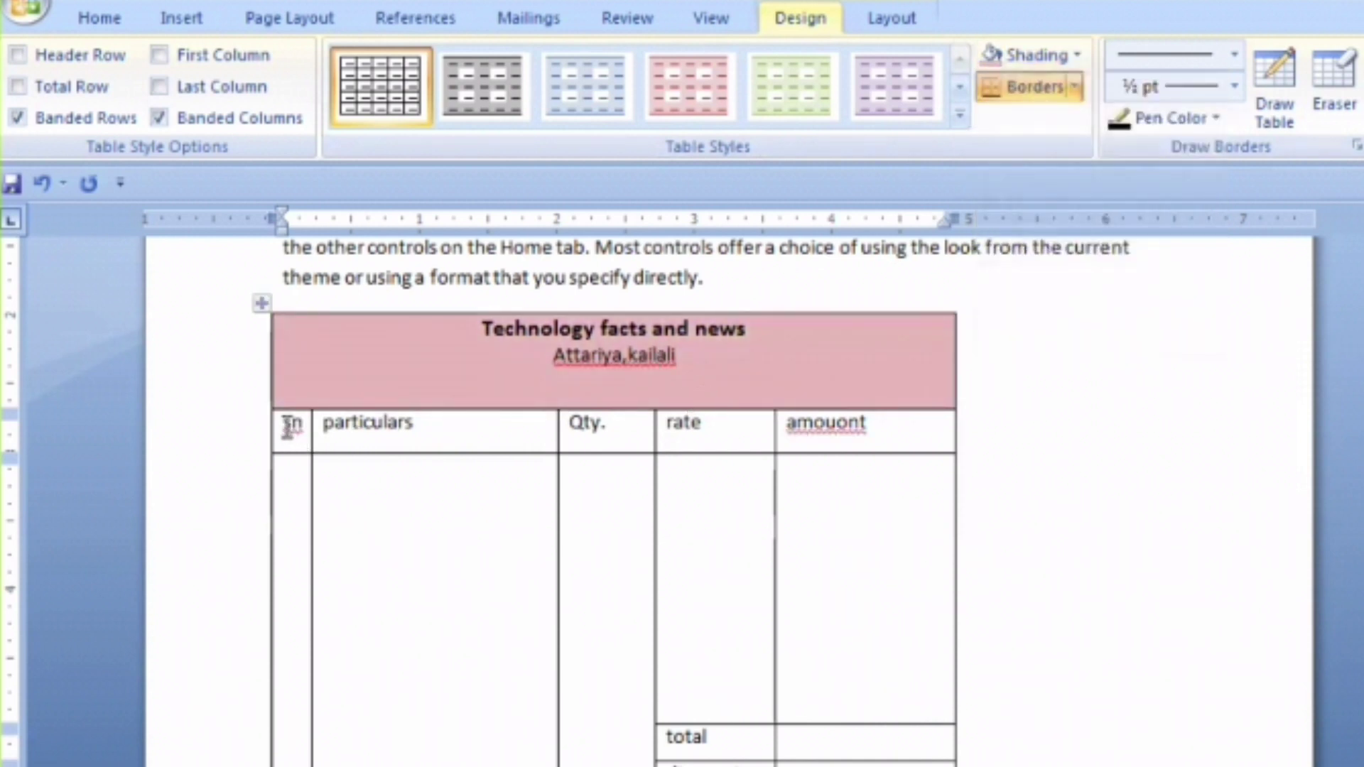
Step: Shade the column heading row with the standard dark blue and remove the stray bars before "sn"
{"action": "left_click_drag", "start_coordinate": [821, 403], "coordinate": [880, 433]}
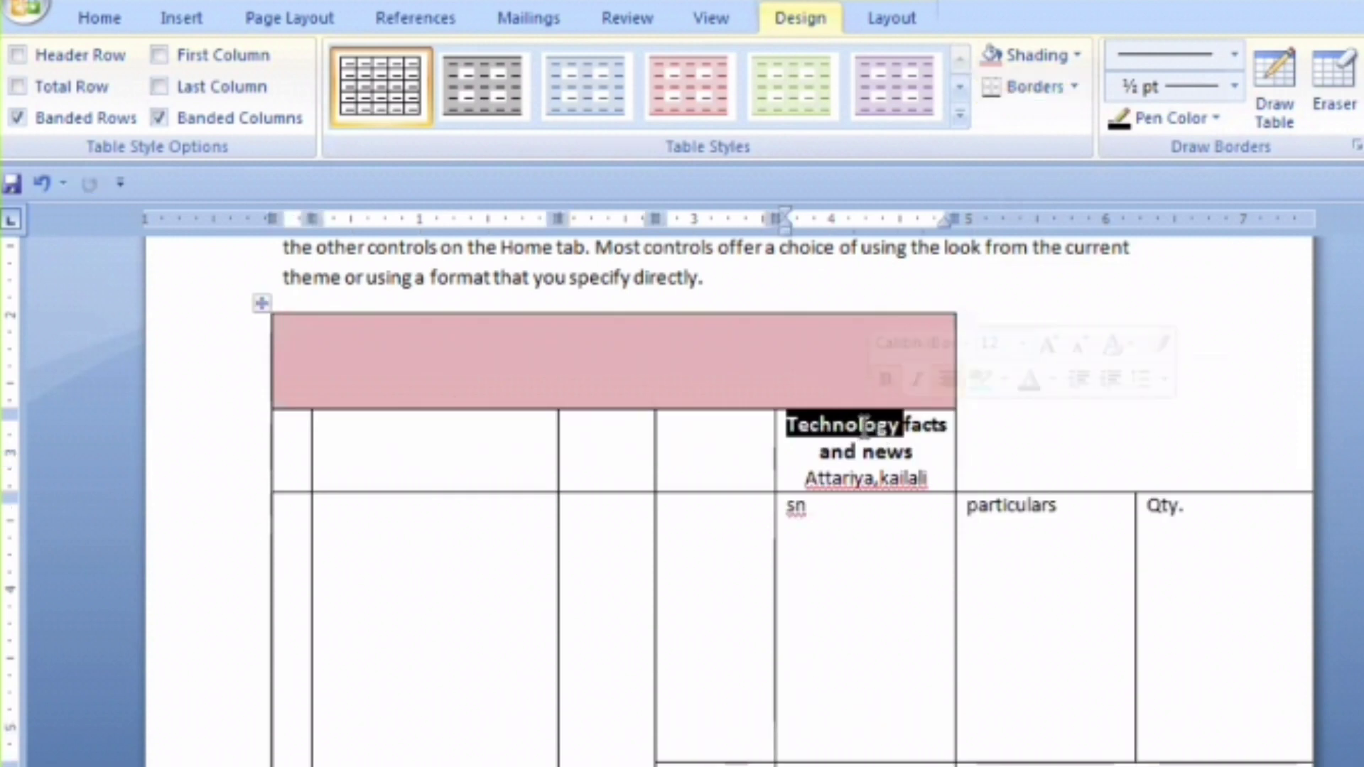
{"action": "key", "text": "ctrl+z"}
{"action": "left_click", "coordinate": [213, 435]}
{"action": "left_click", "coordinate": [1078, 55]}
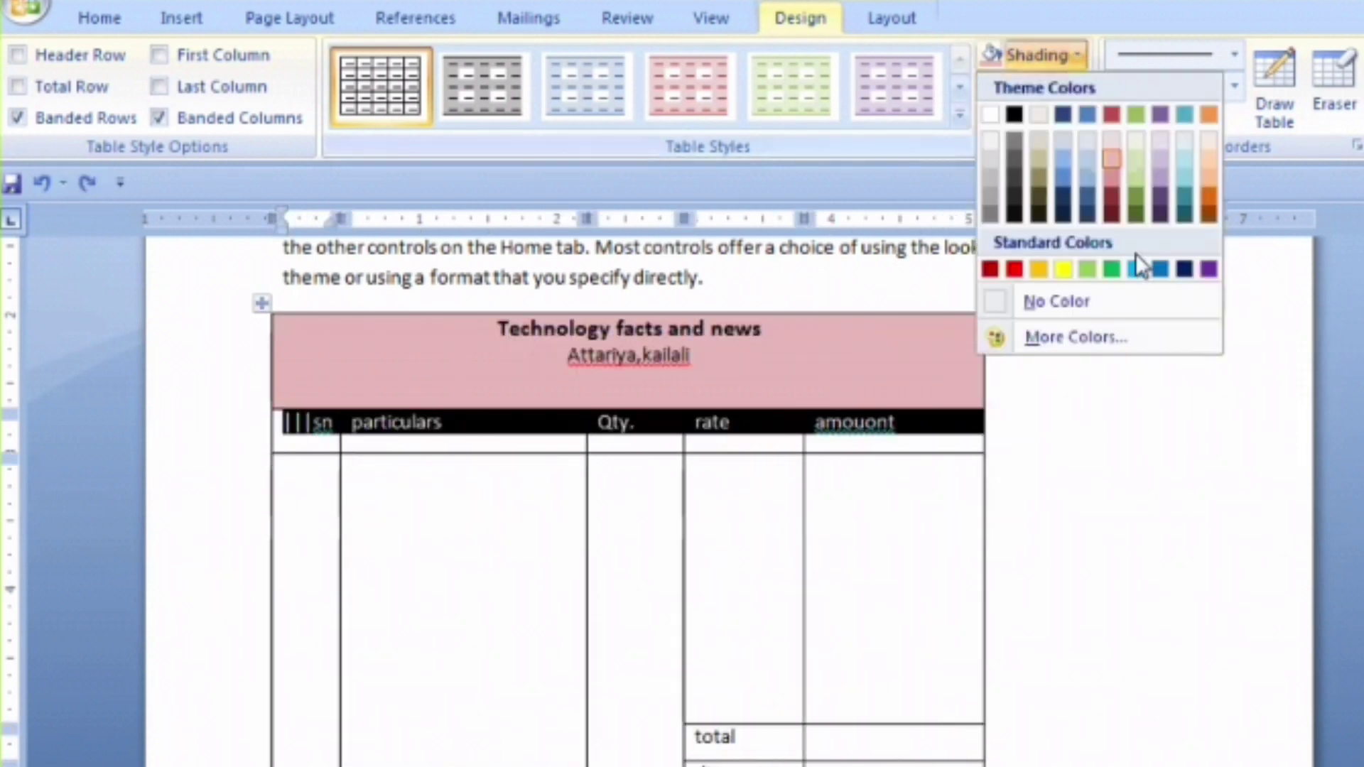
{"action": "left_click", "coordinate": [1184, 268]}
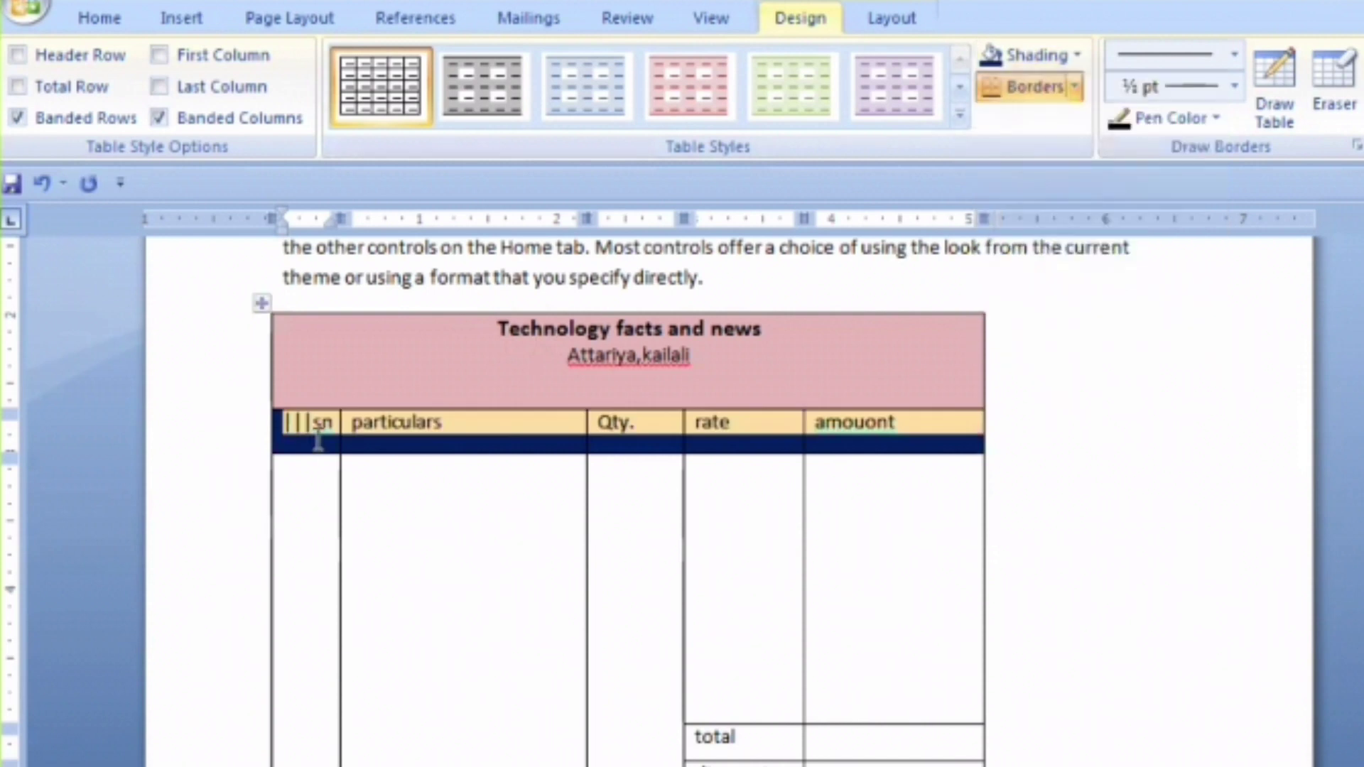
{"action": "left_click", "coordinate": [318, 439]}
{"action": "left_click_drag", "start_coordinate": [298, 423], "coordinate": [310, 424]}
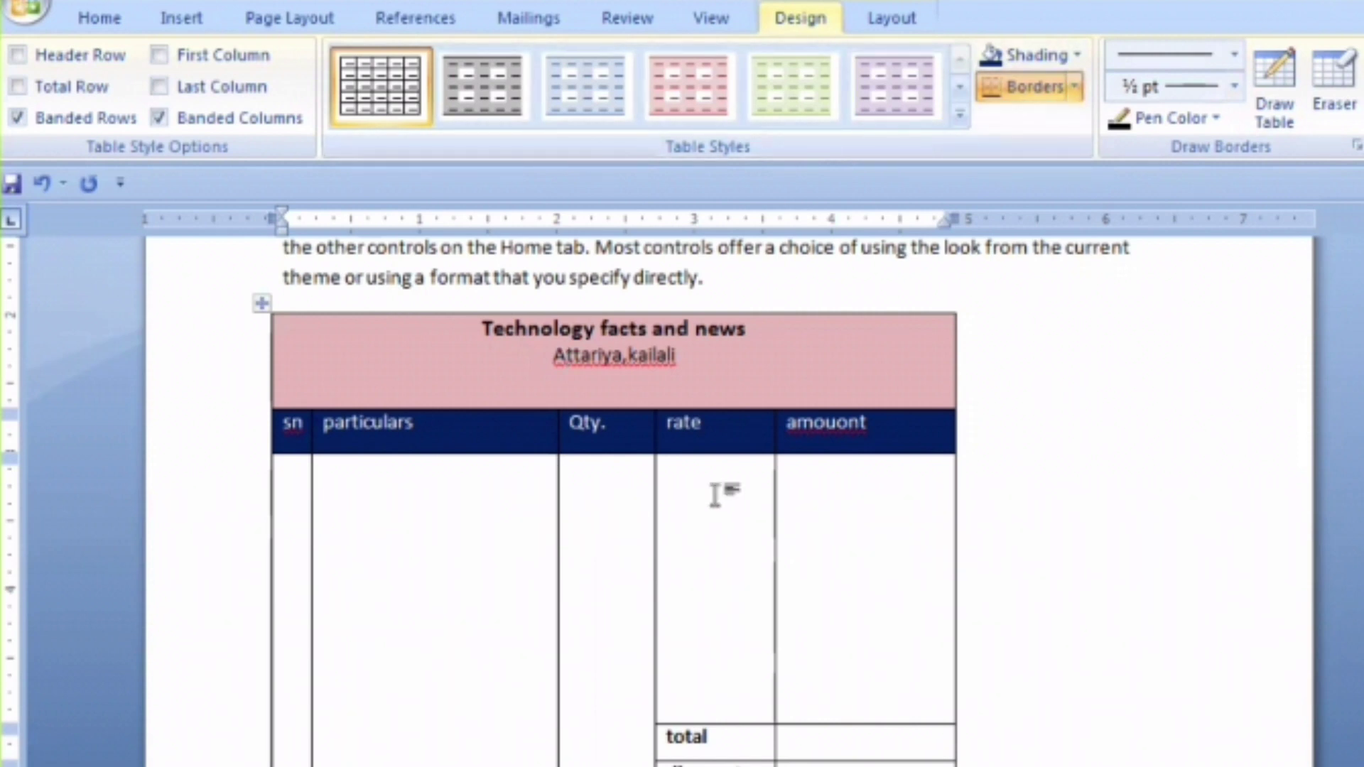
Step: Remove all borders from the tall empty cell under "rate" and reapply All Borders to it
{"action": "left_click", "coordinate": [722, 490]}
{"action": "left_click", "coordinate": [1076, 87]}
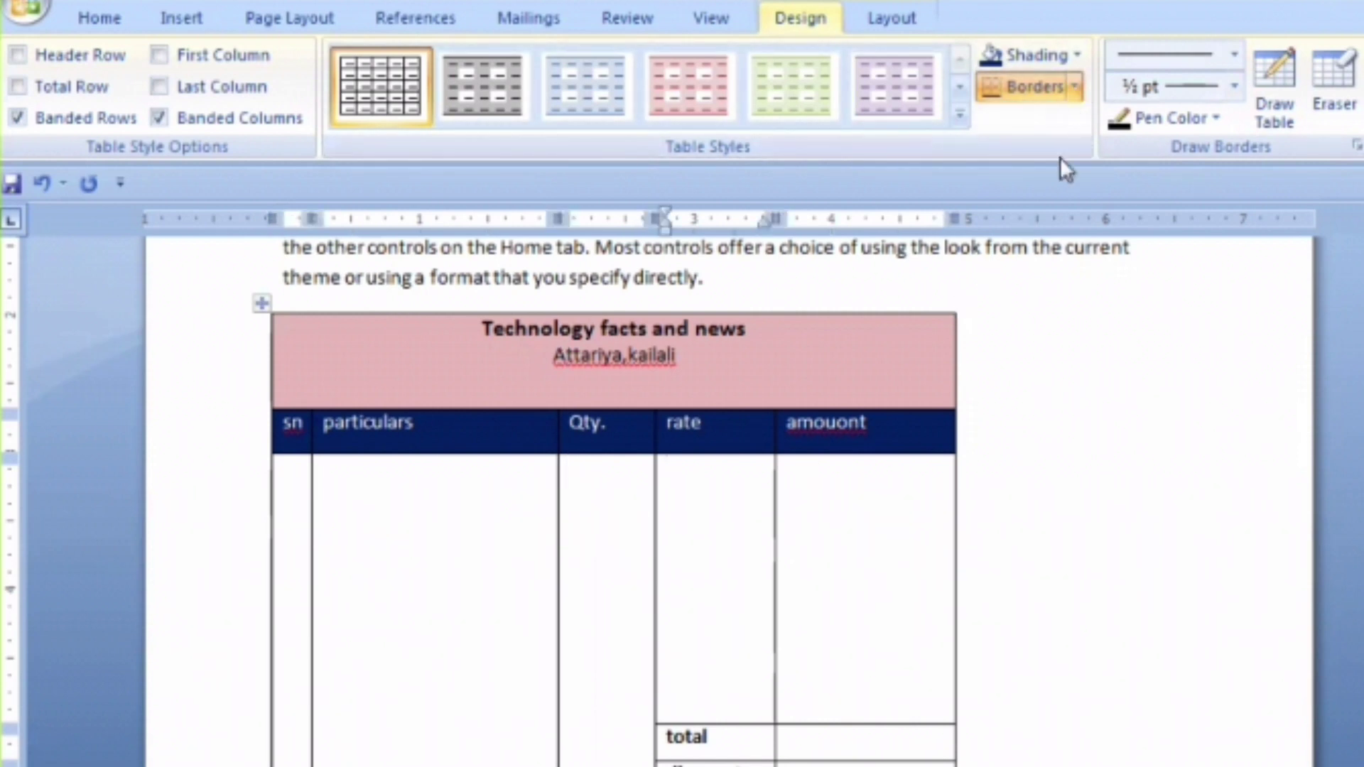
{"action": "left_click", "coordinate": [1039, 250]}
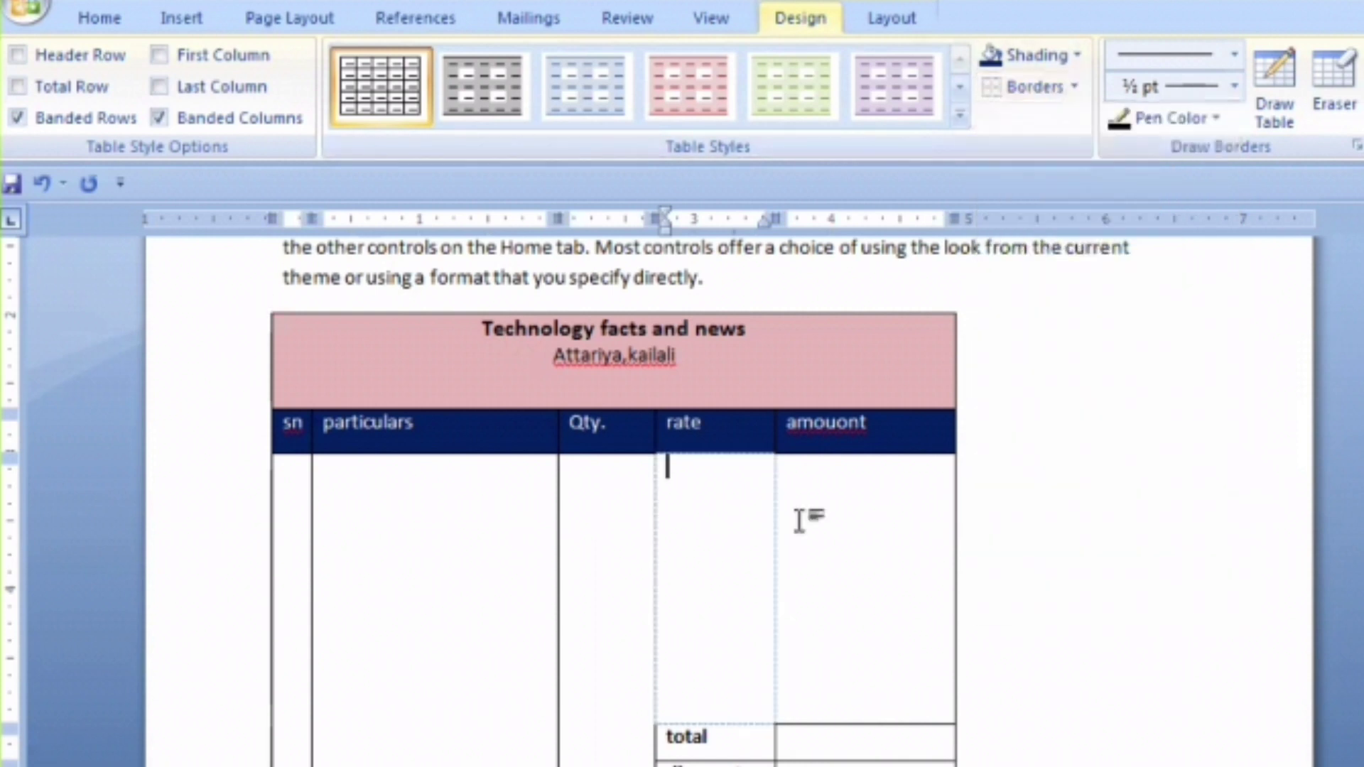
{"action": "left_click", "coordinate": [1077, 87]}
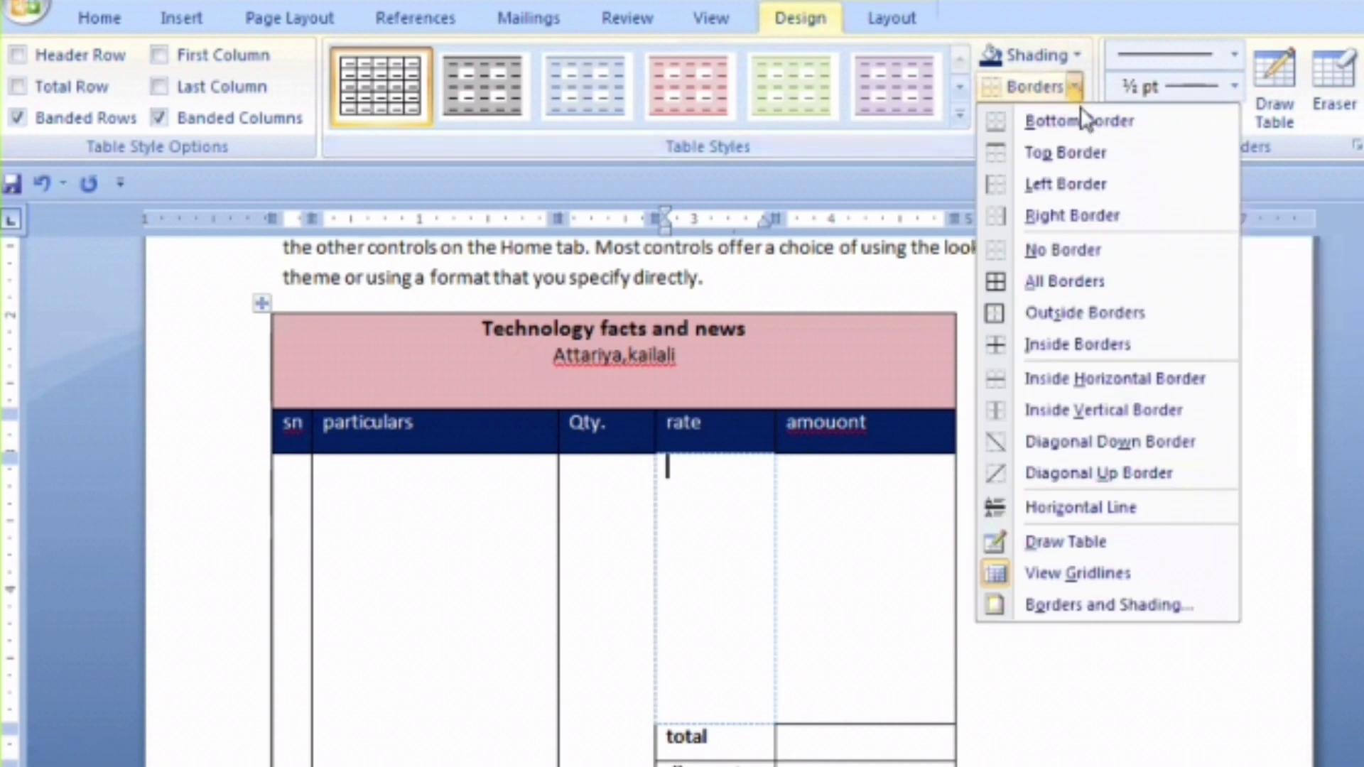
{"action": "left_click", "coordinate": [1067, 282]}
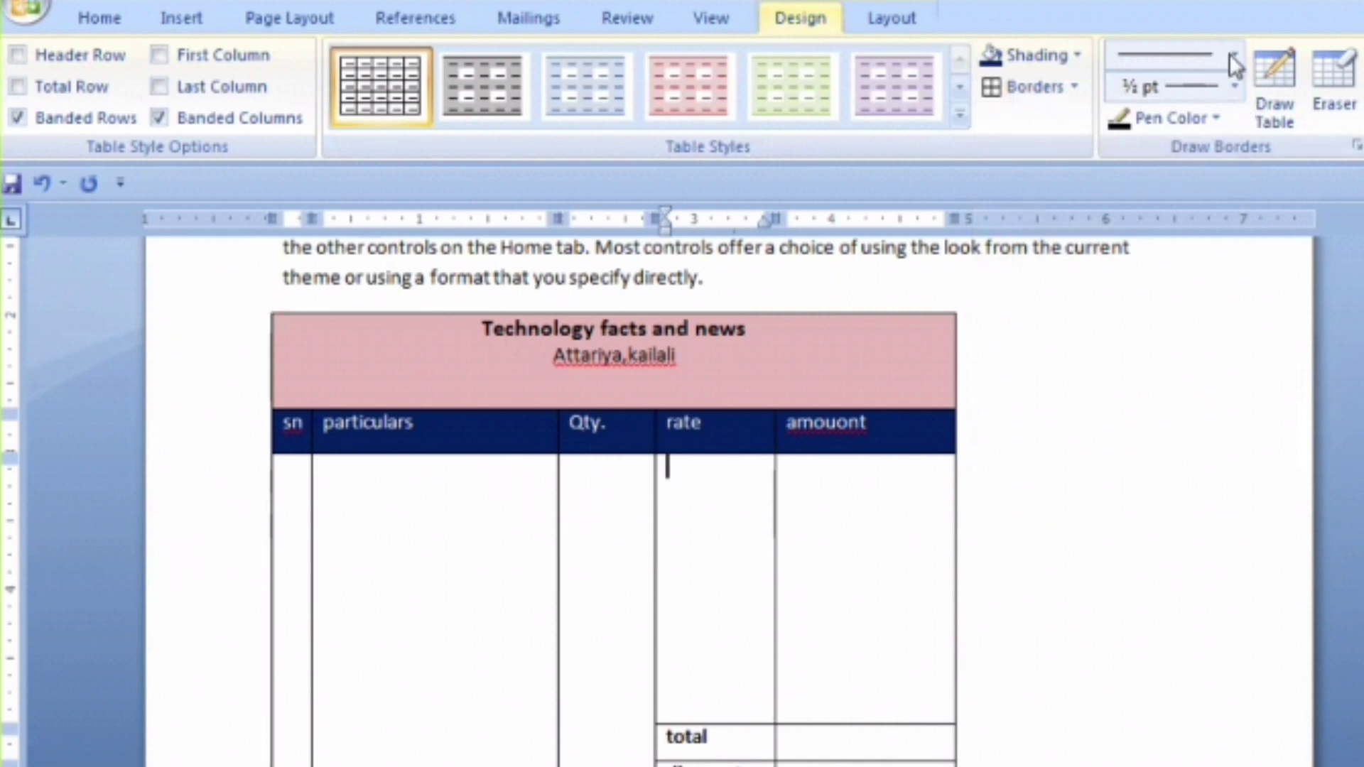
Step: Redraw the border between the "particulars" and "Qty." columns below the headings with a 3 pt thick-and-thin line style
{"action": "left_click", "coordinate": [1165, 57]}
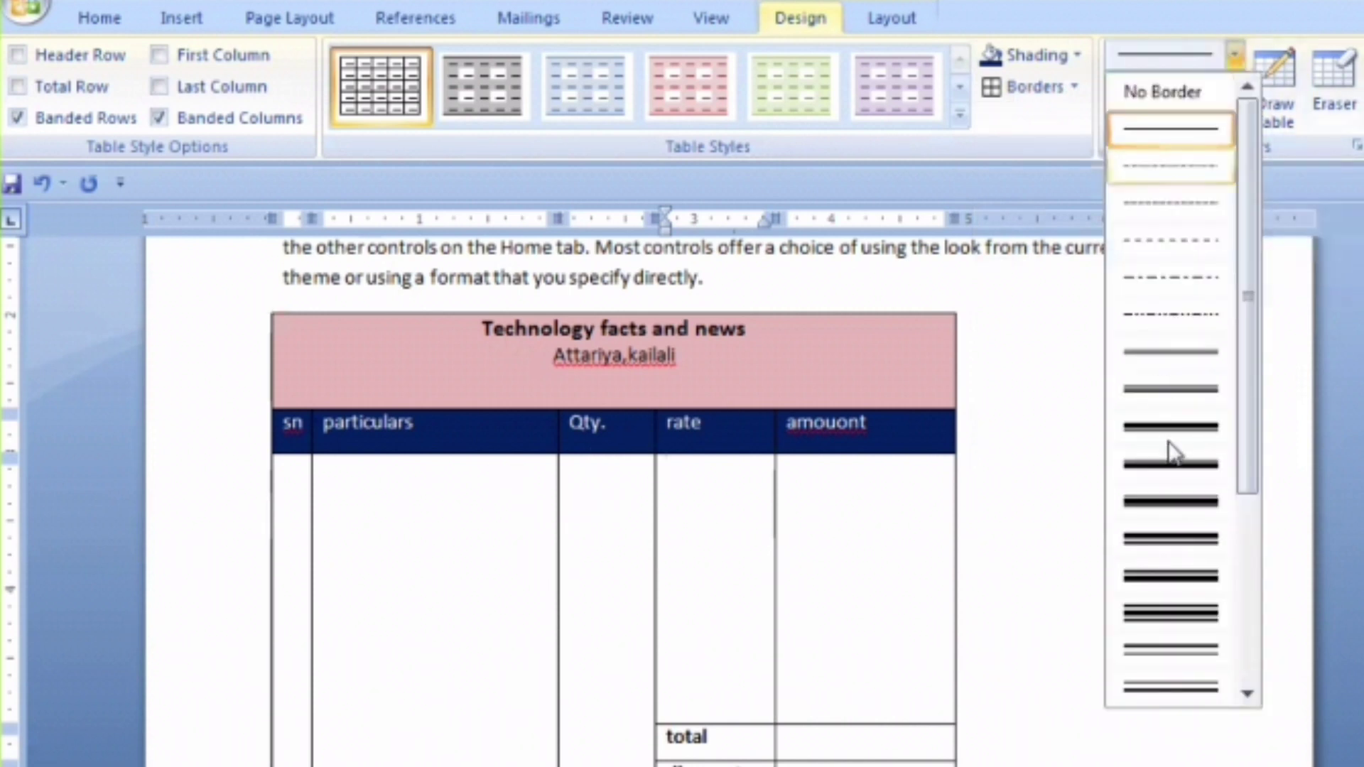
{"action": "scroll", "coordinate": [1157, 252], "scroll_direction": "down", "scroll_amount": 1}
{"action": "left_click", "coordinate": [1144, 241]}
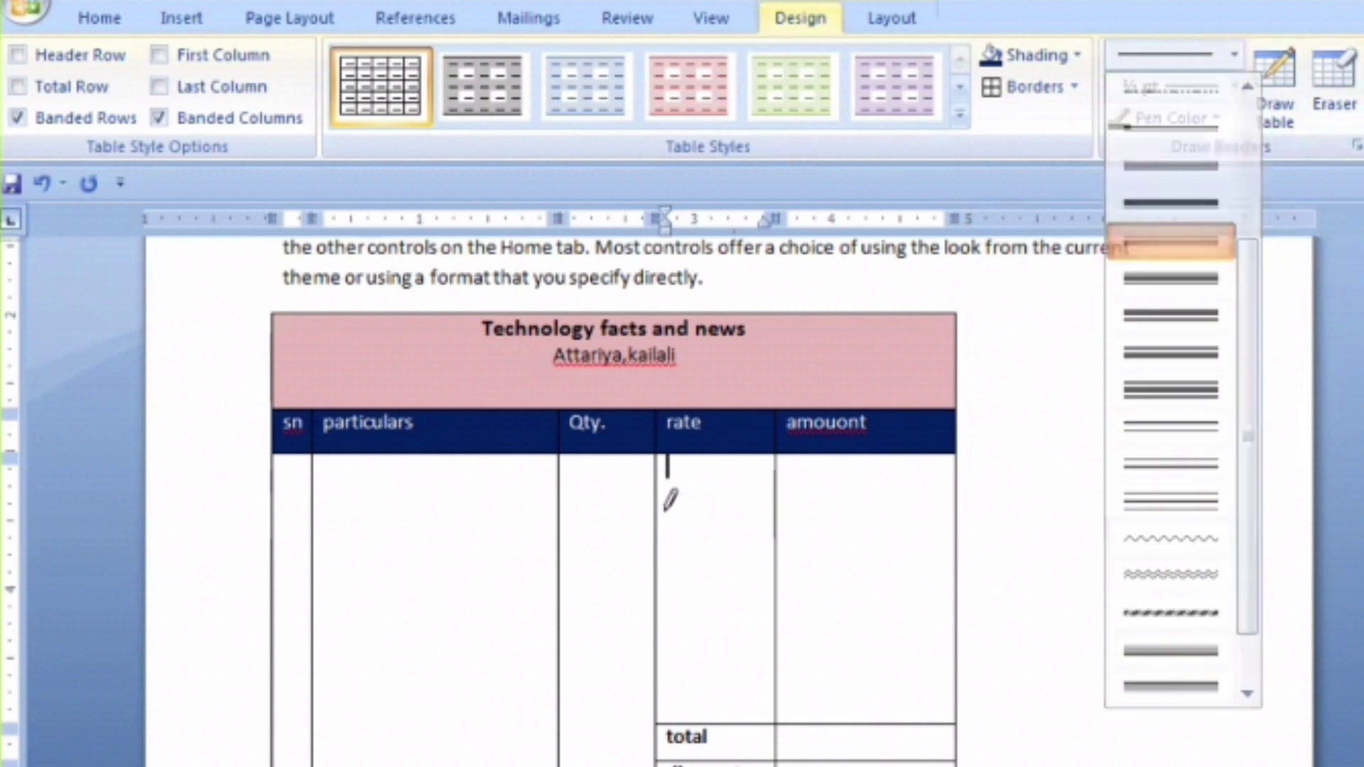
{"action": "left_click_drag", "start_coordinate": [557, 510], "coordinate": [553, 568]}
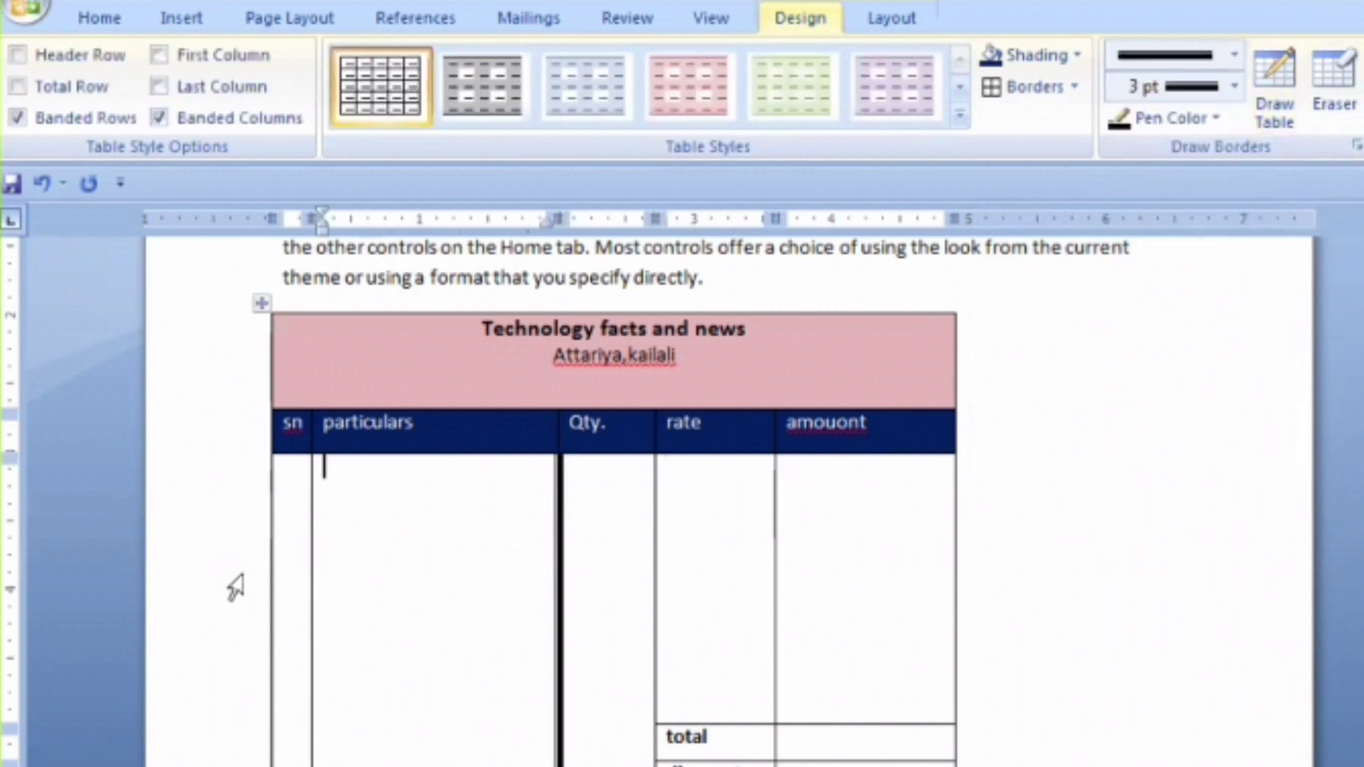
{"action": "key", "text": "Escape"}
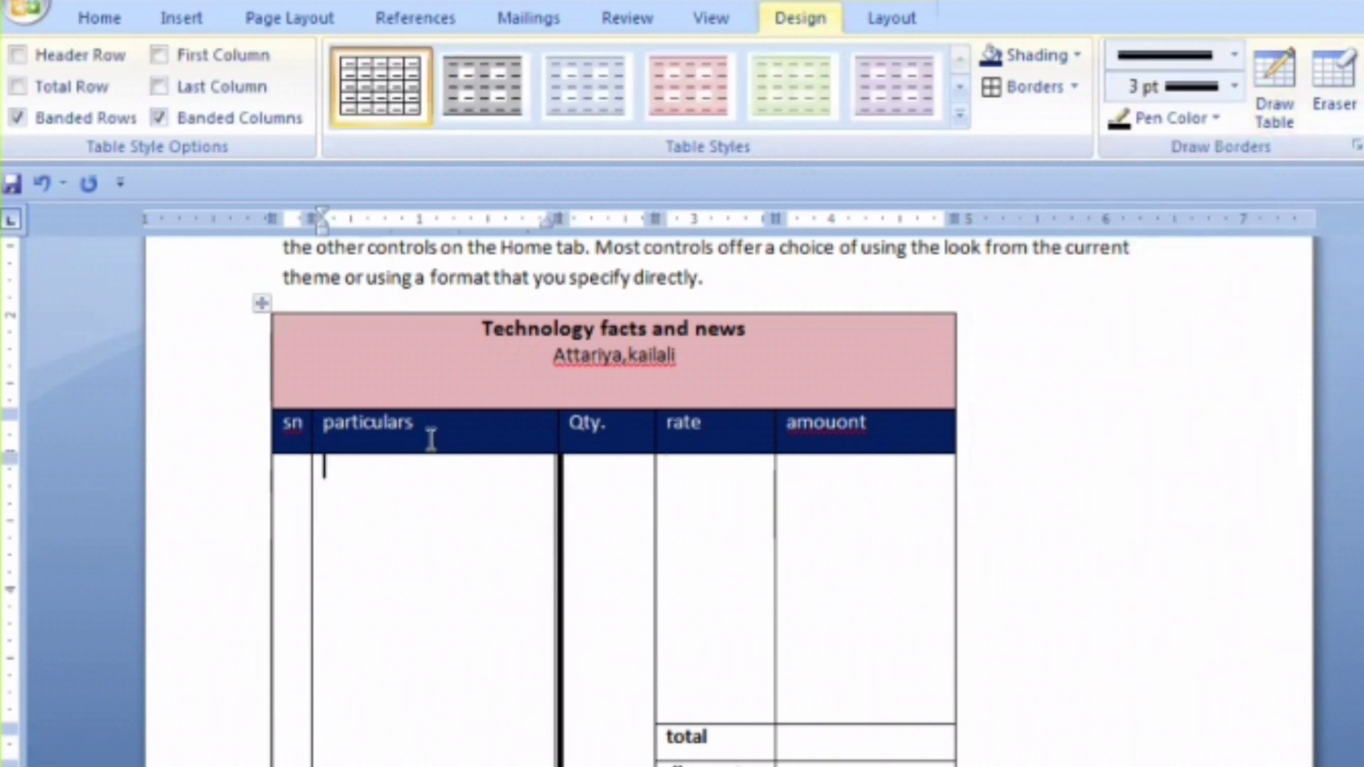
Step: Redraw the border between the "sn" and "particulars" columns below the headings with a 3 pt thick-and-thin line style that has a wider gap
{"action": "left_click", "coordinate": [1234, 54]}
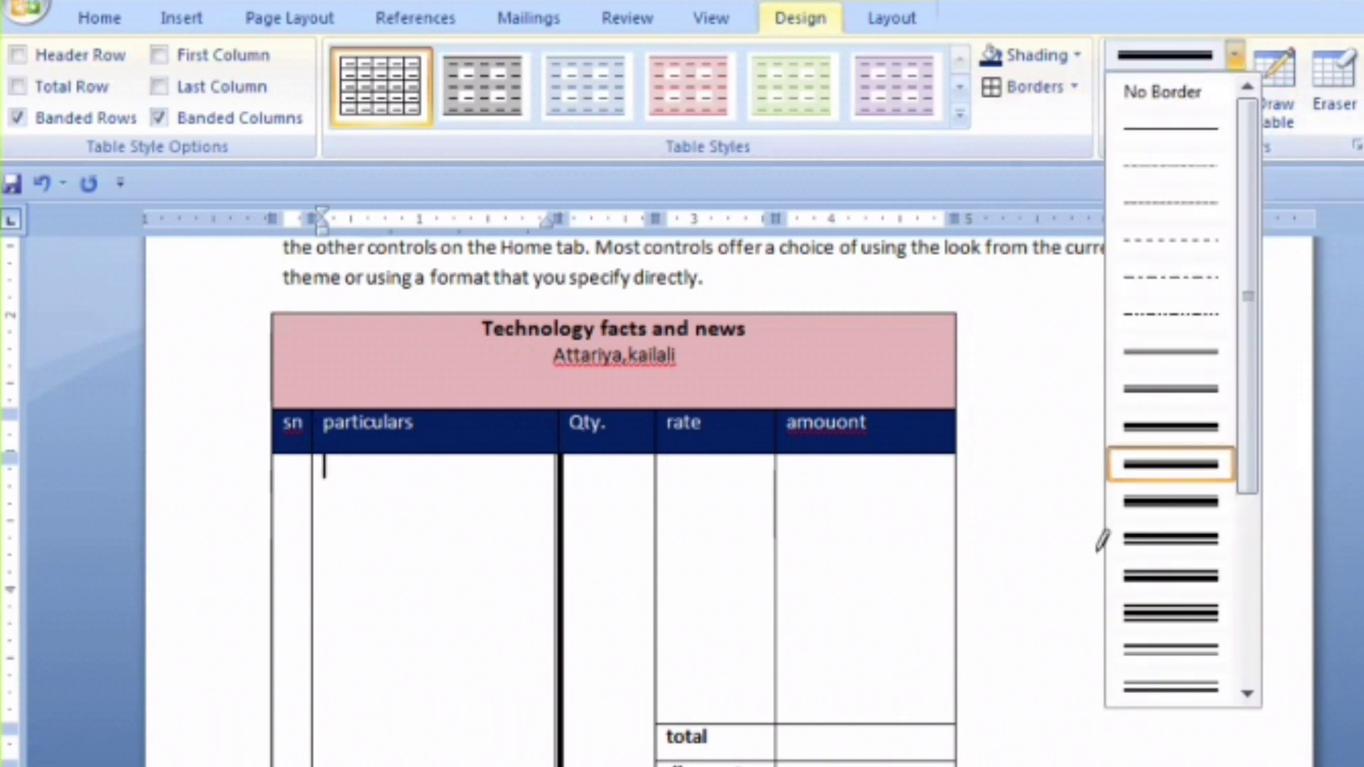
{"action": "left_click", "coordinate": [1171, 575]}
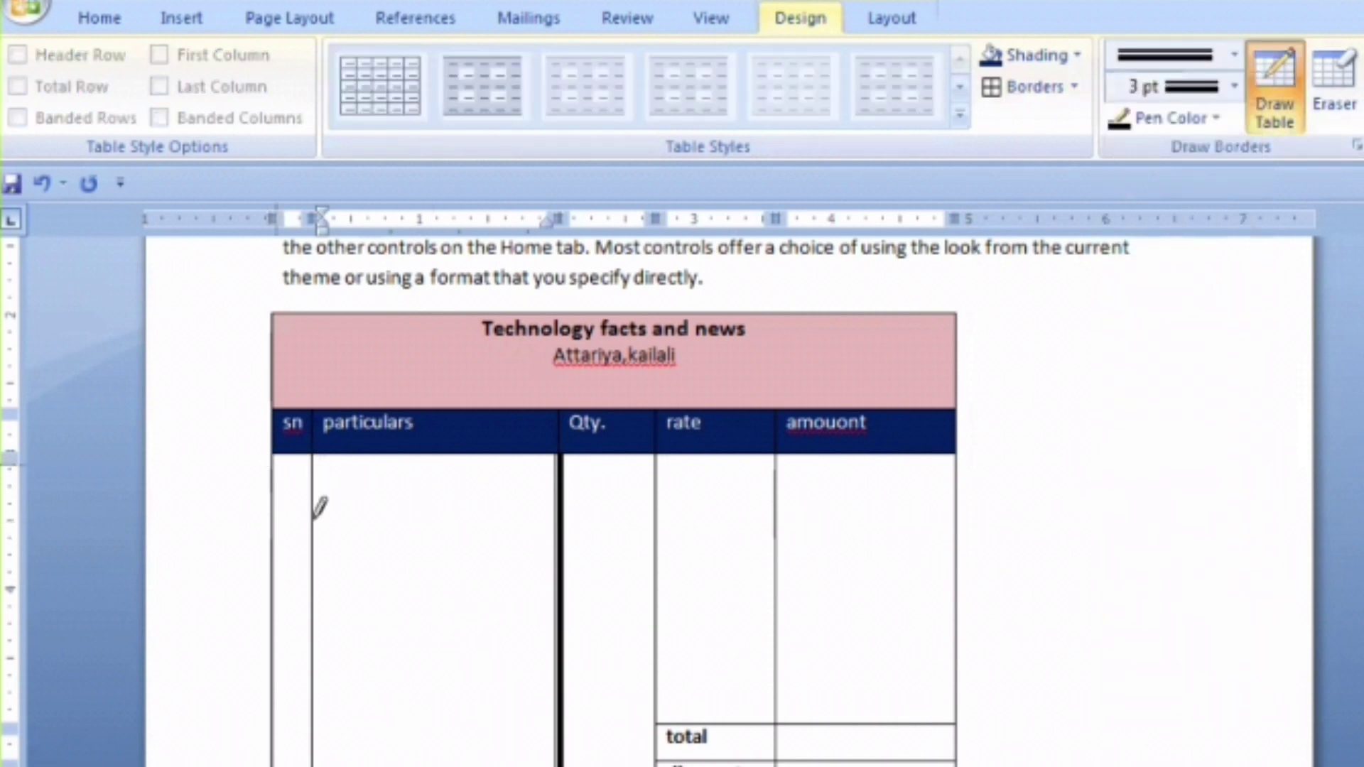
{"action": "left_click_drag", "start_coordinate": [313, 462], "coordinate": [313, 753]}
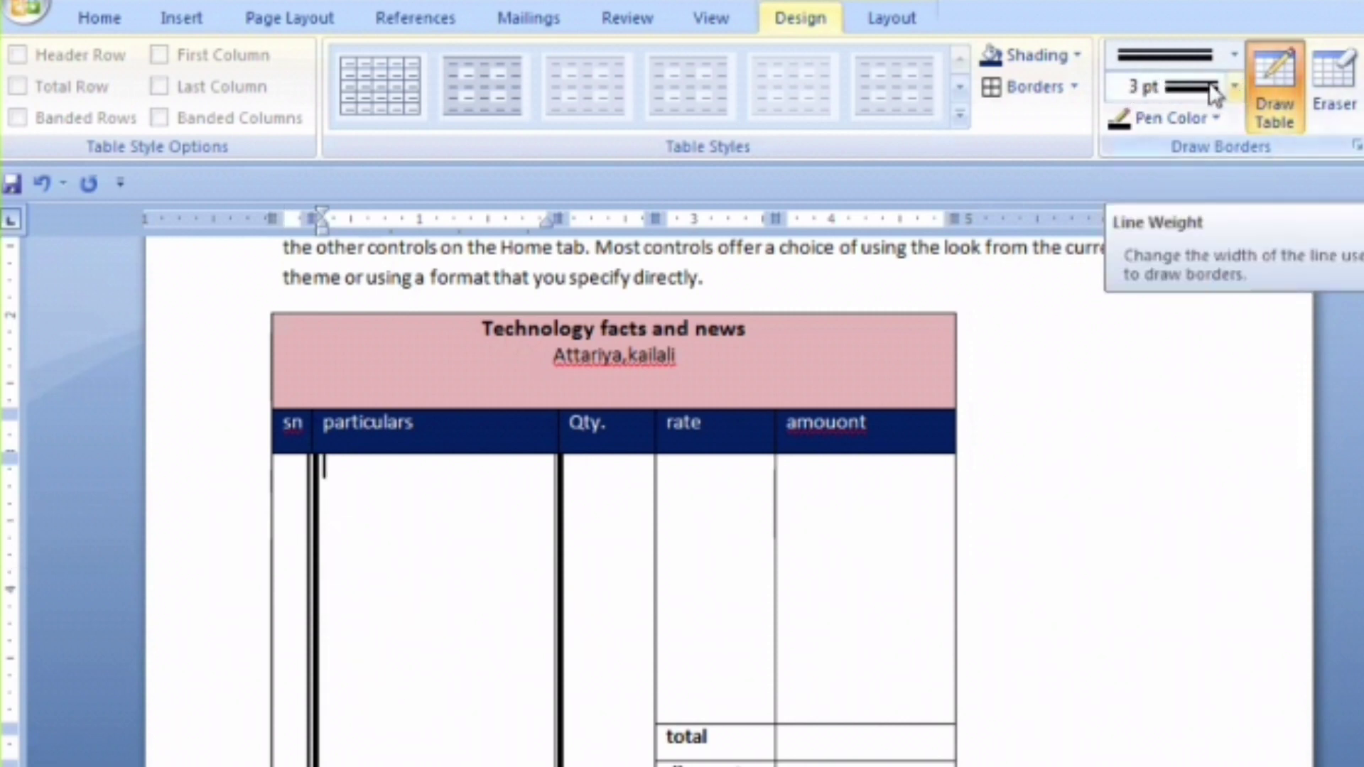
Step: Redraw the border between the "rate" and "amouont" columns below the headings at 6 pt in the same line style
{"action": "left_click", "coordinate": [1235, 54]}
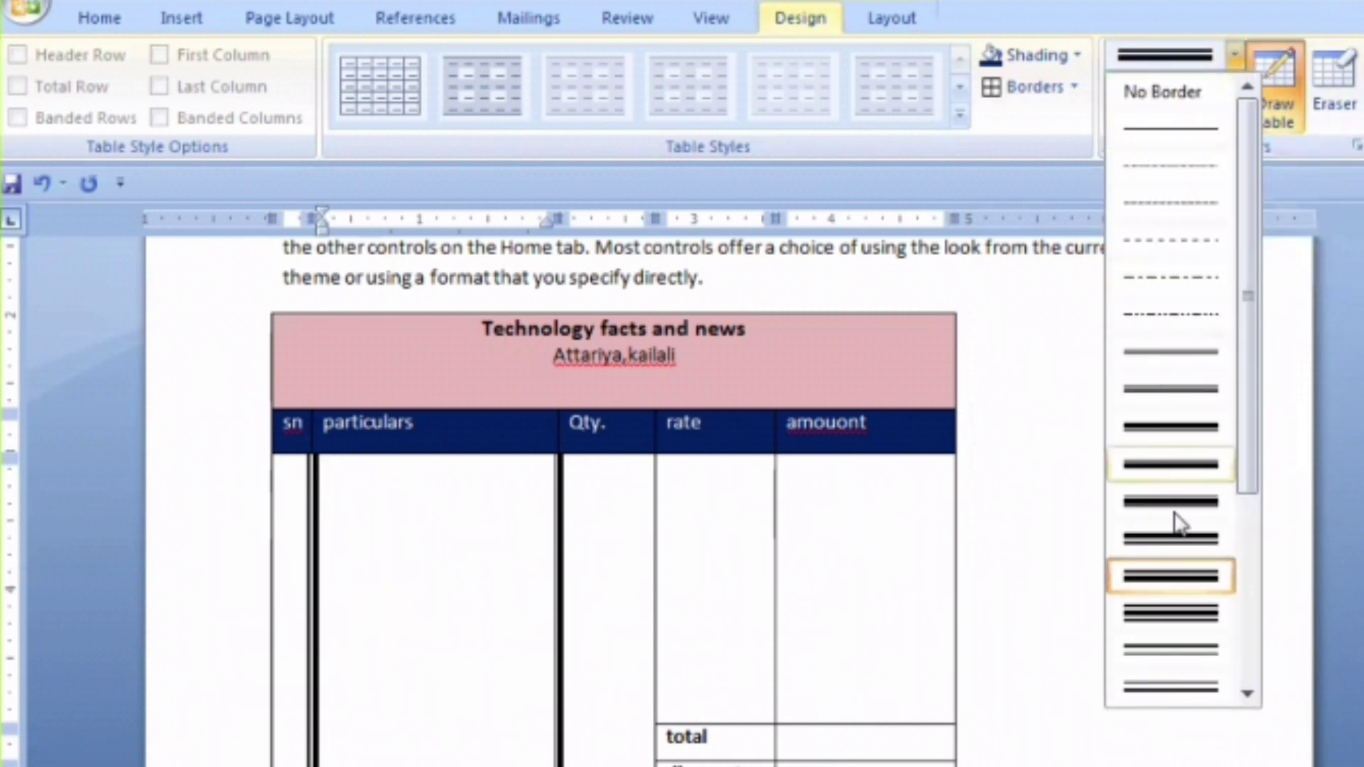
{"action": "left_click", "coordinate": [1291, 331]}
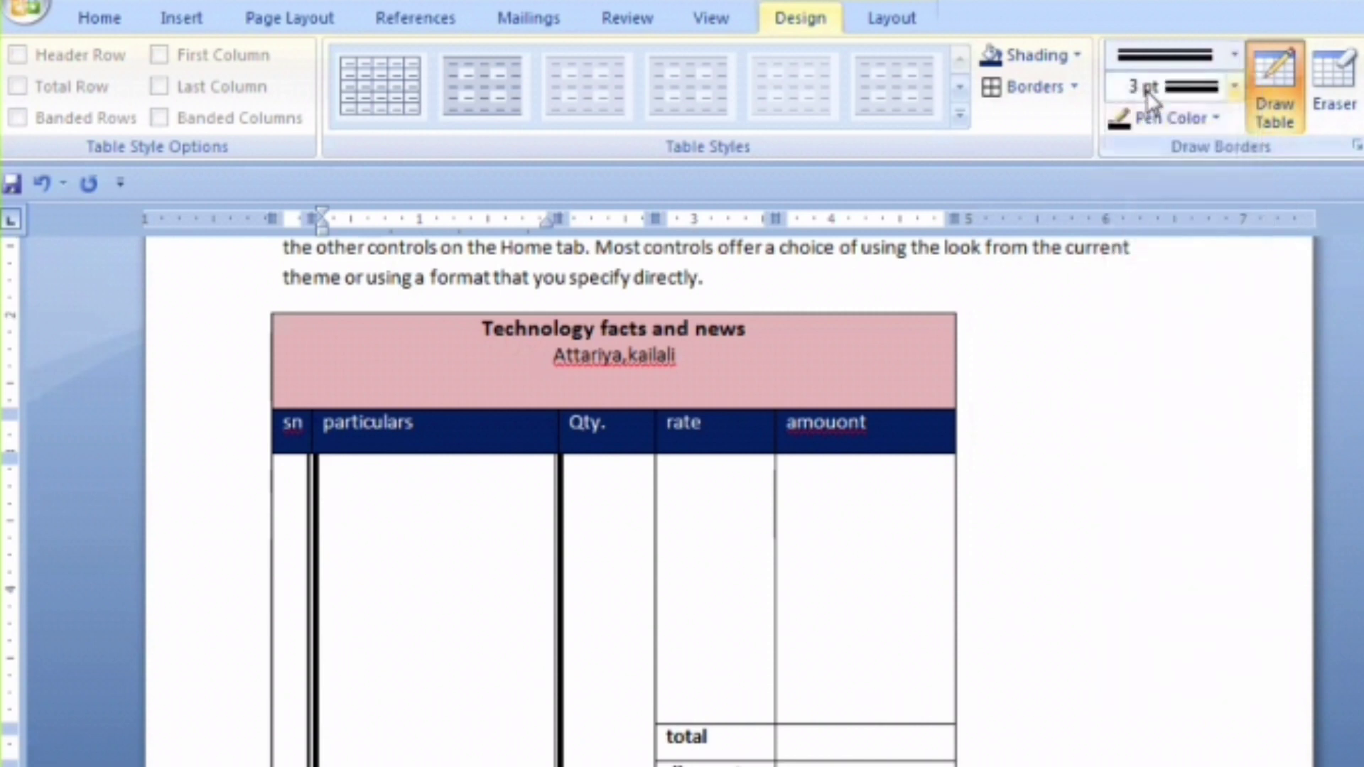
{"action": "left_click", "coordinate": [1234, 83]}
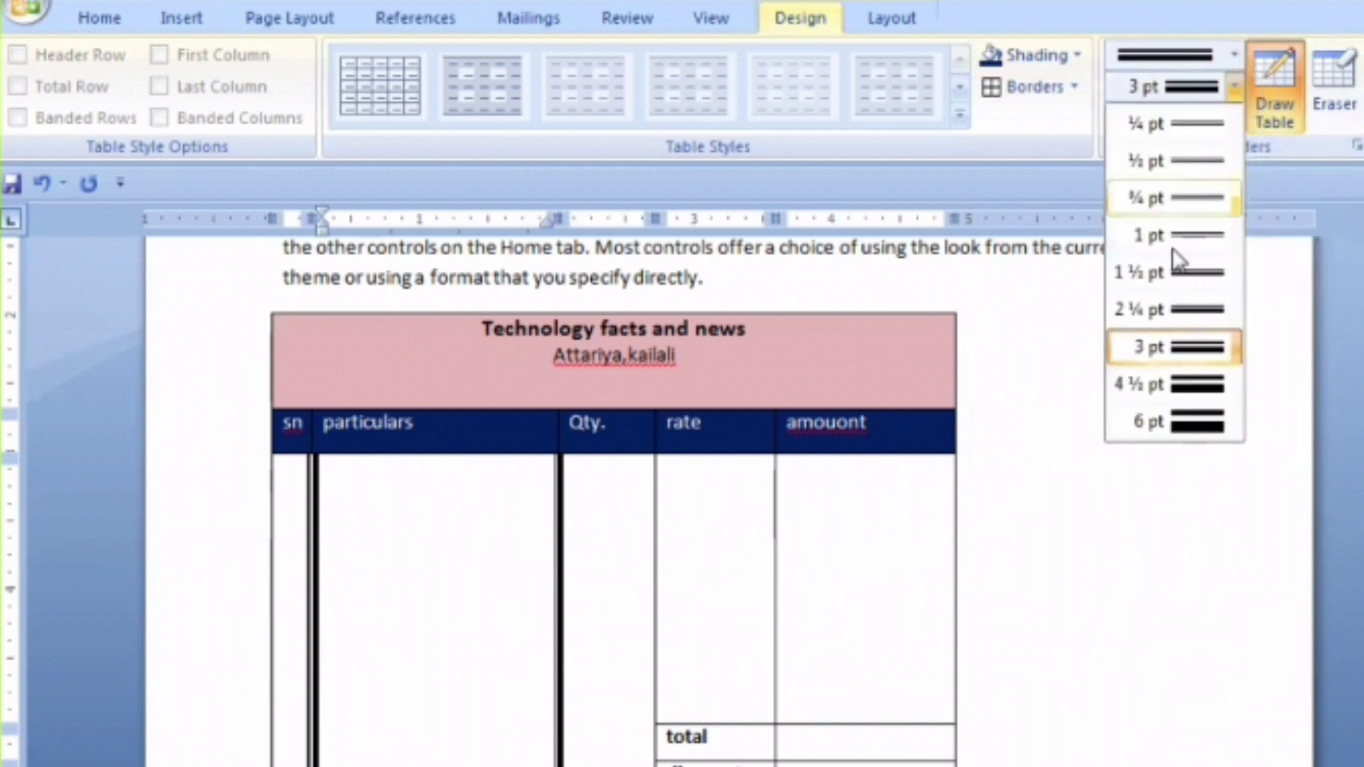
{"action": "left_click", "coordinate": [1175, 420]}
{"action": "left_click_drag", "start_coordinate": [778, 477], "coordinate": [774, 477]}
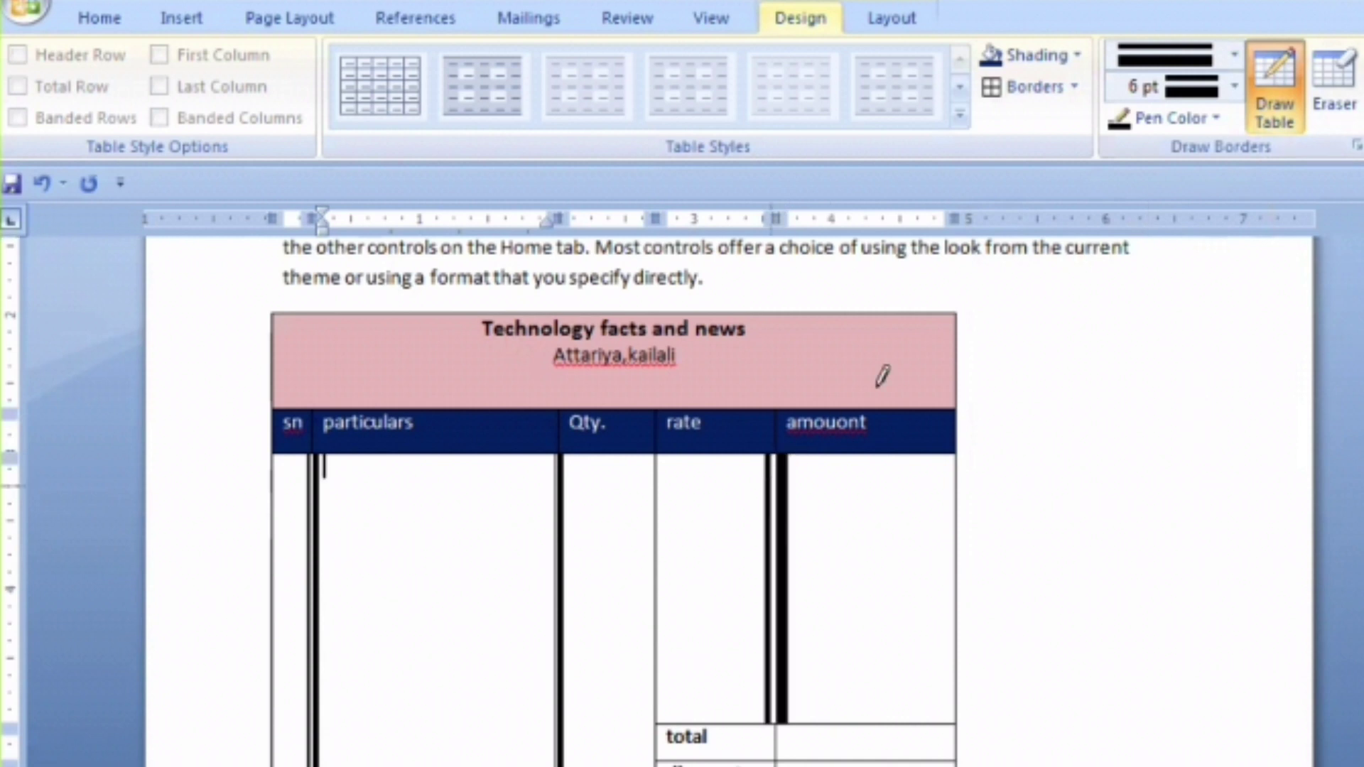
Step: Set the pen color to standard red and redraw the border between the "Qty." and "rate" columns
{"action": "left_click", "coordinate": [1213, 115]}
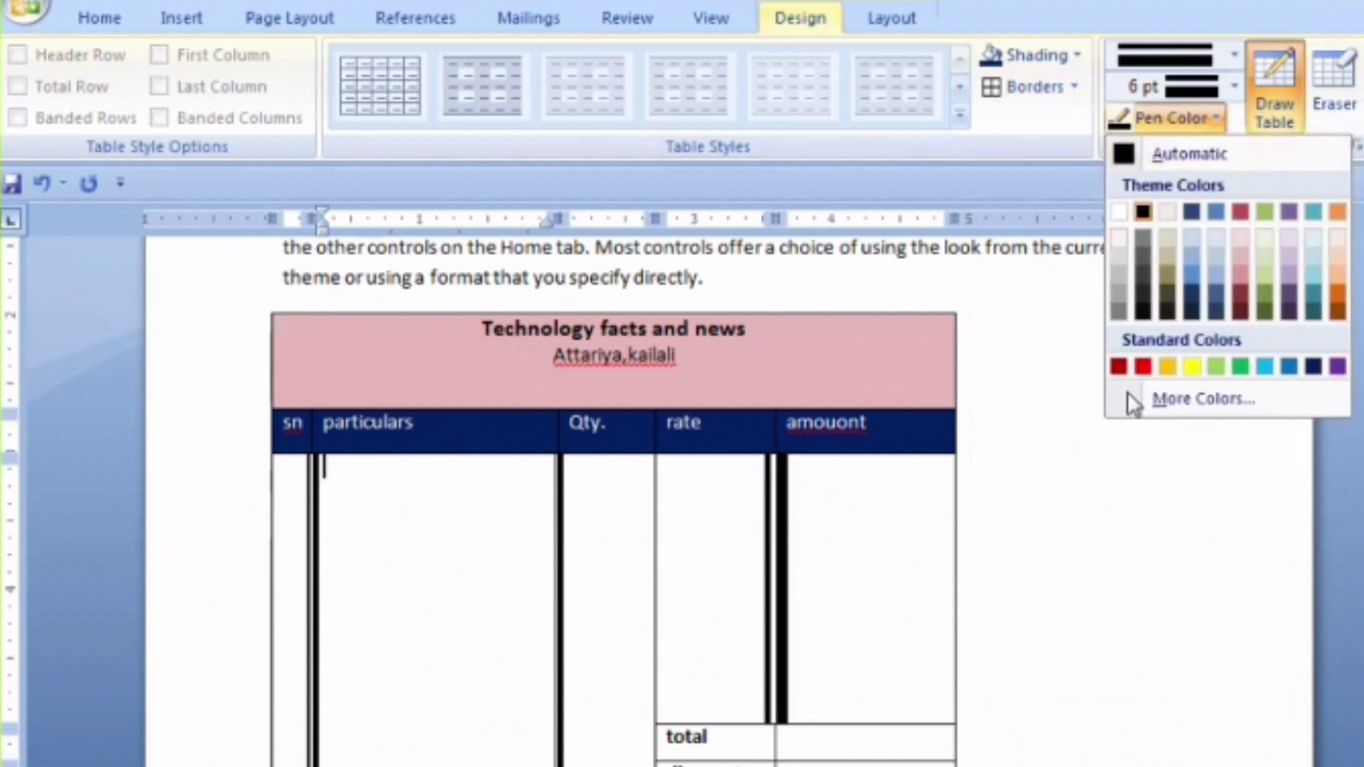
{"action": "left_click", "coordinate": [1142, 368]}
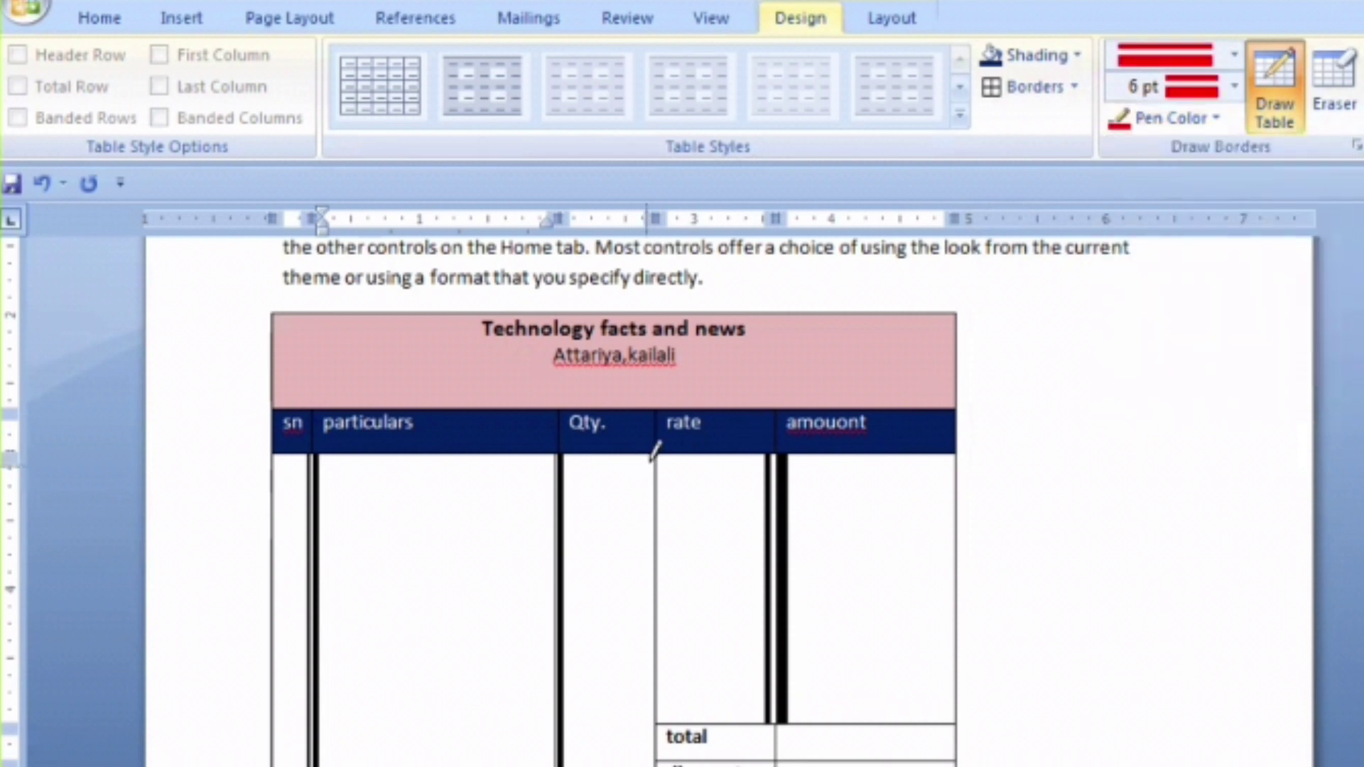
{"action": "left_click_drag", "start_coordinate": [654, 456], "coordinate": [656, 470]}
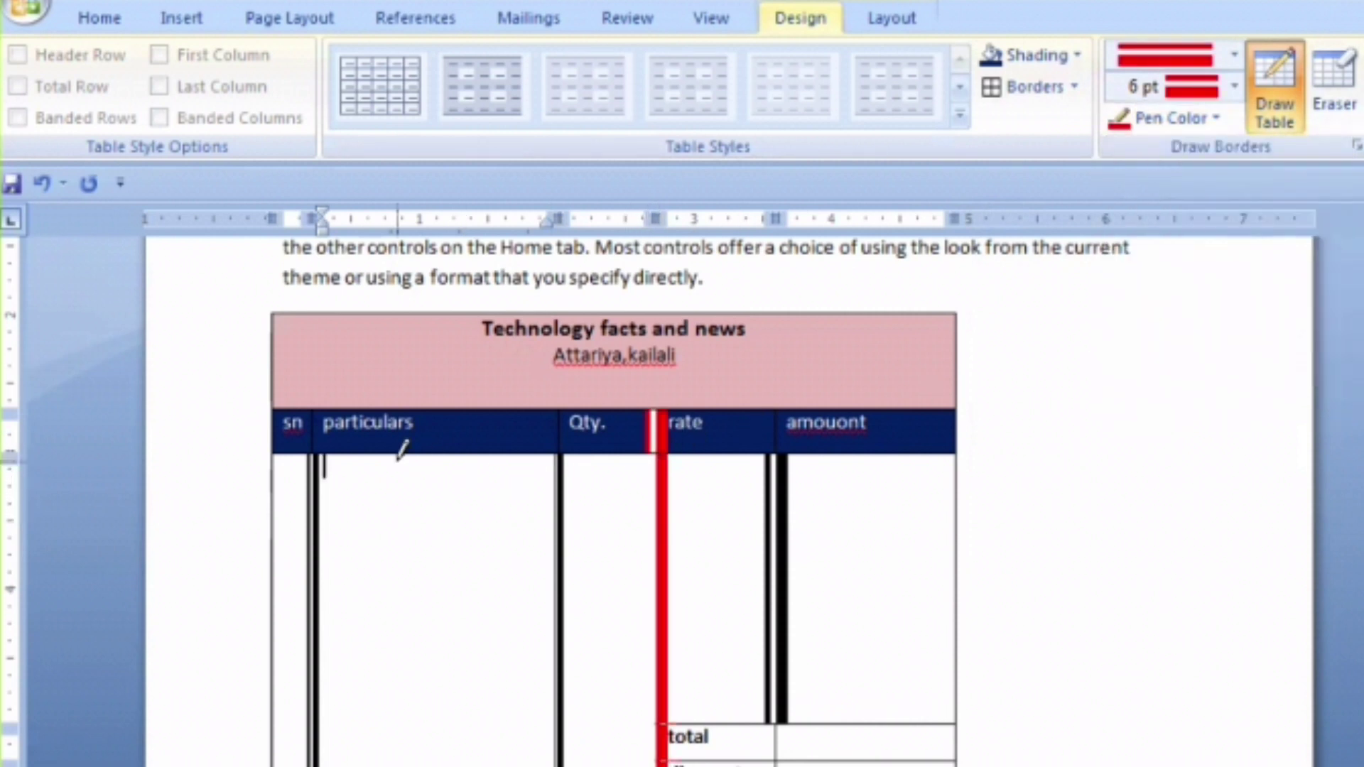
Step: Draw red 6 pt borders along the table's top edge, left edge, and right edge beside the title row and the "amouont" cell
{"action": "left_click_drag", "start_coordinate": [488, 315], "coordinate": [560, 314]}
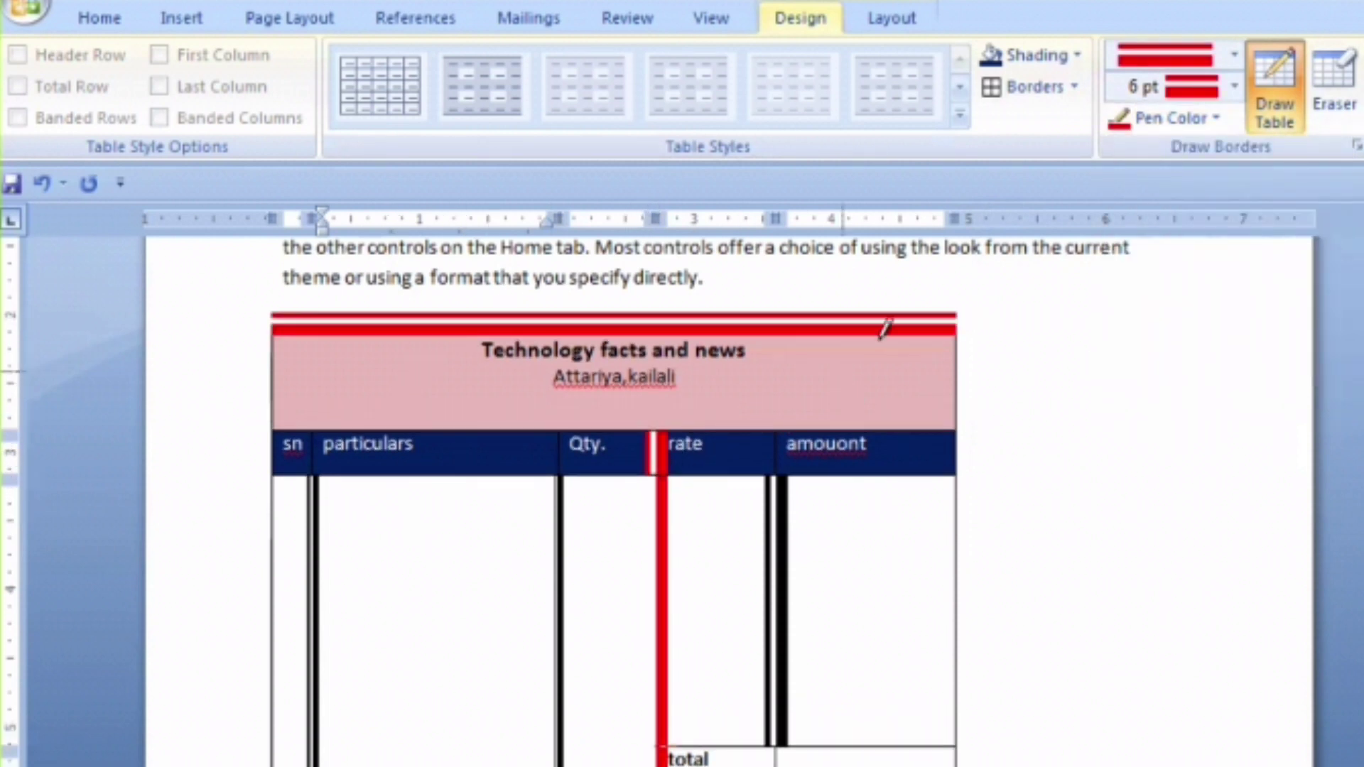
{"action": "left_click_drag", "start_coordinate": [968, 341], "coordinate": [962, 427]}
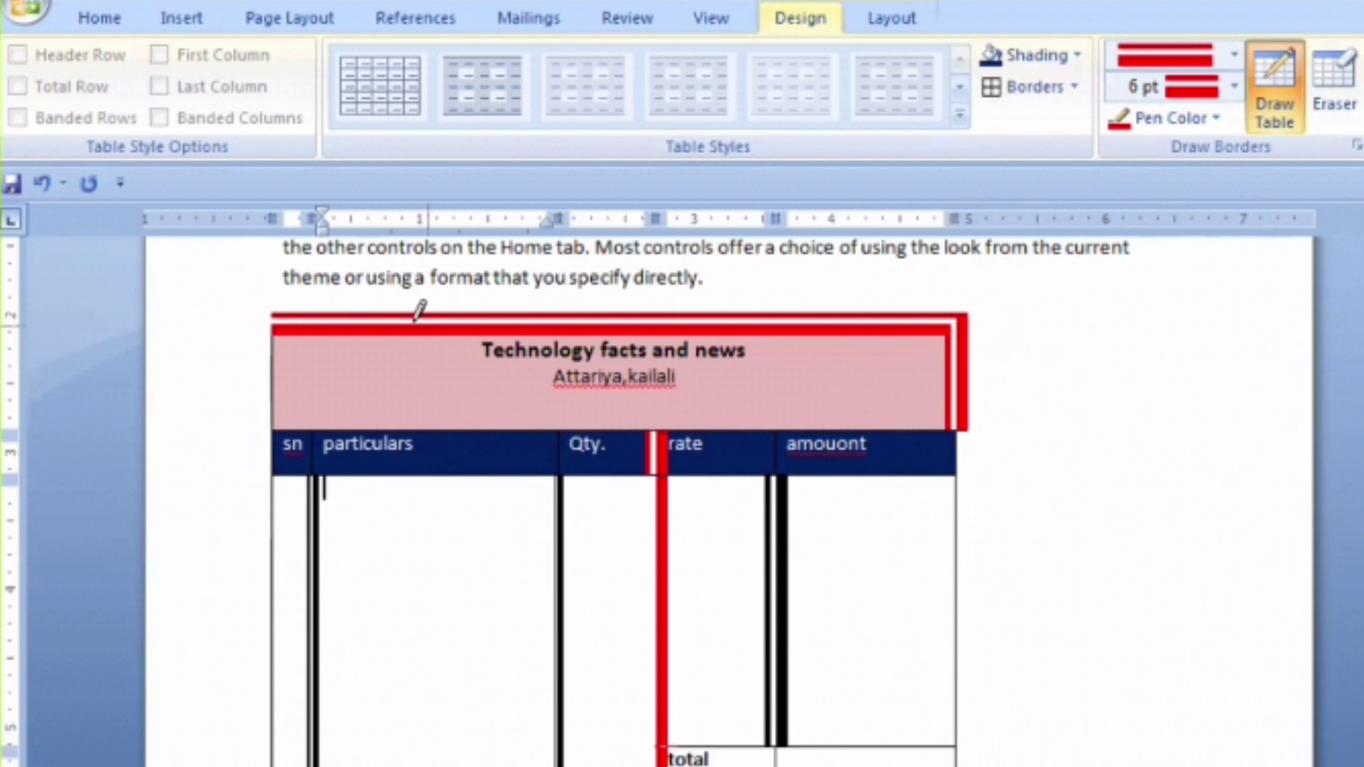
{"action": "mouse_move", "coordinate": [280, 313]}
{"action": "left_mouse_down"}
{"action": "mouse_move", "coordinate": [256, 390]}
{"action": "mouse_move", "coordinate": [271, 511]}
{"action": "left_mouse_up"}
{"action": "left_click_drag", "start_coordinate": [957, 565], "coordinate": [953, 534]}
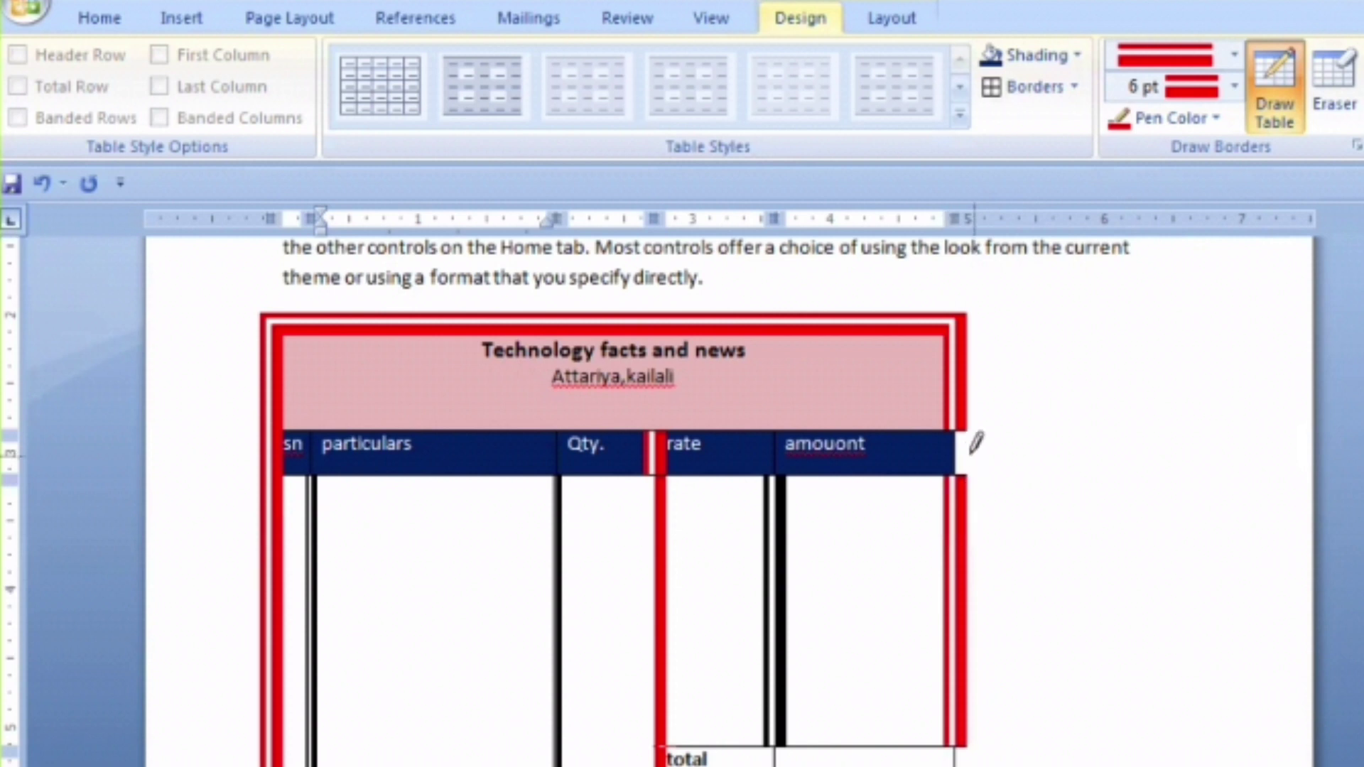
Step: Draw a ½ pt red horizontal line across the tall cells below "rate" and "amouont" to split them
{"action": "scroll", "coordinate": [953, 432], "scroll_direction": "down", "scroll_amount": 3}
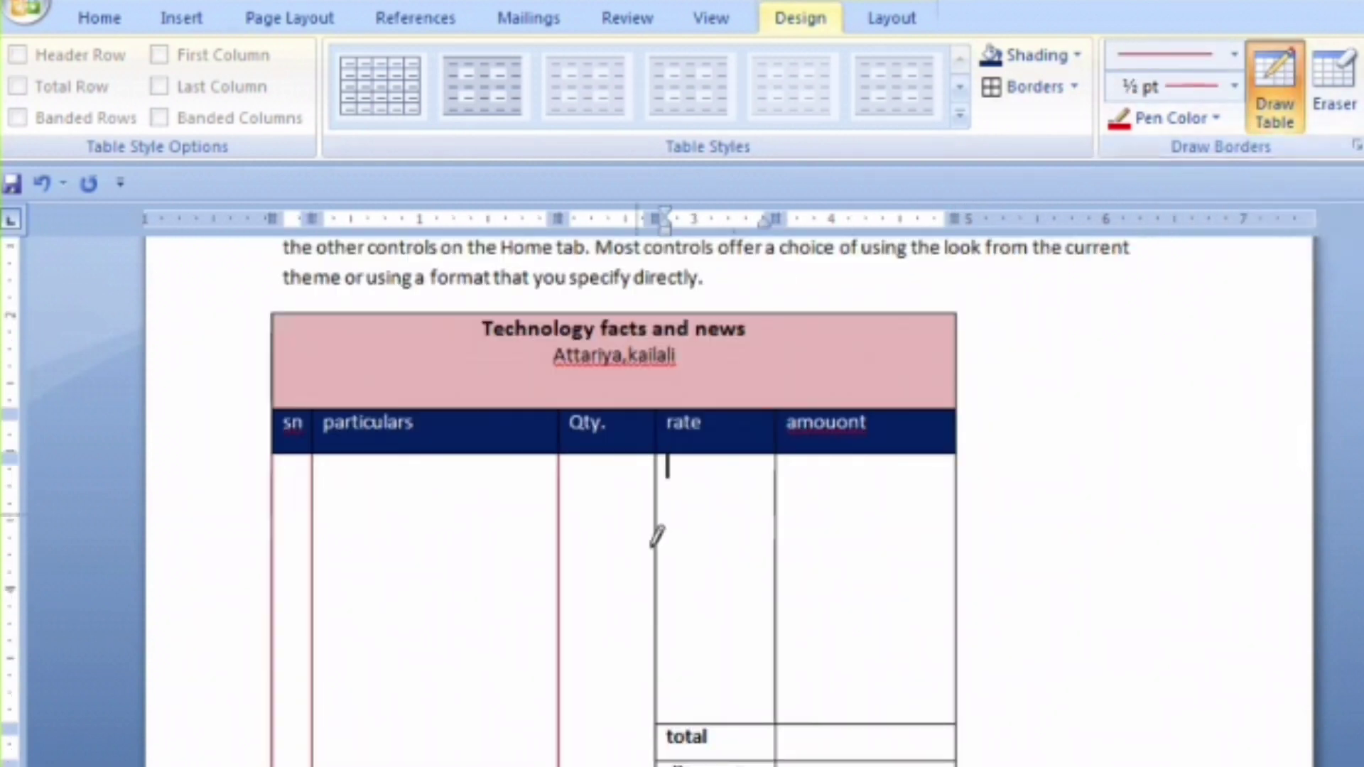
{"action": "left_click_drag", "start_coordinate": [949, 552], "coordinate": [661, 552]}
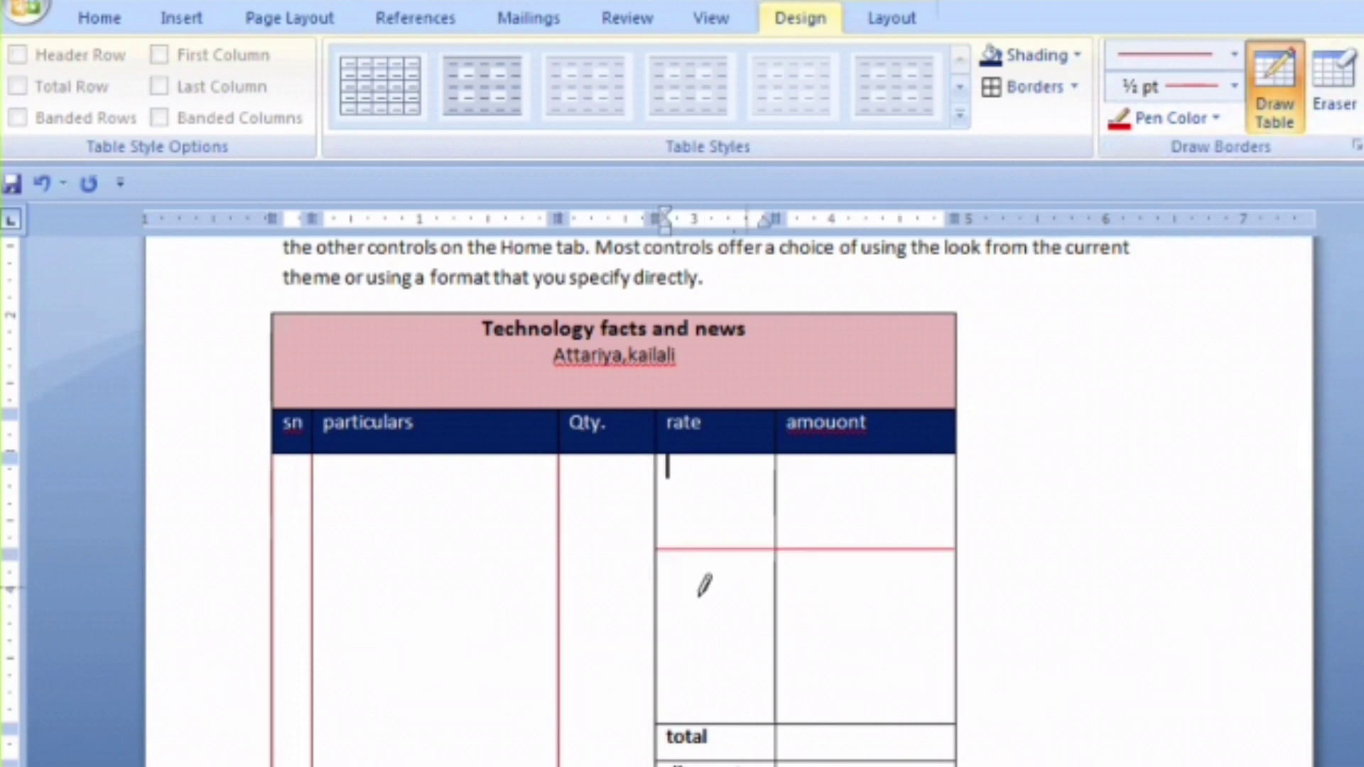
{"action": "left_click_drag", "start_coordinate": [886, 560], "coordinate": [959, 486]}
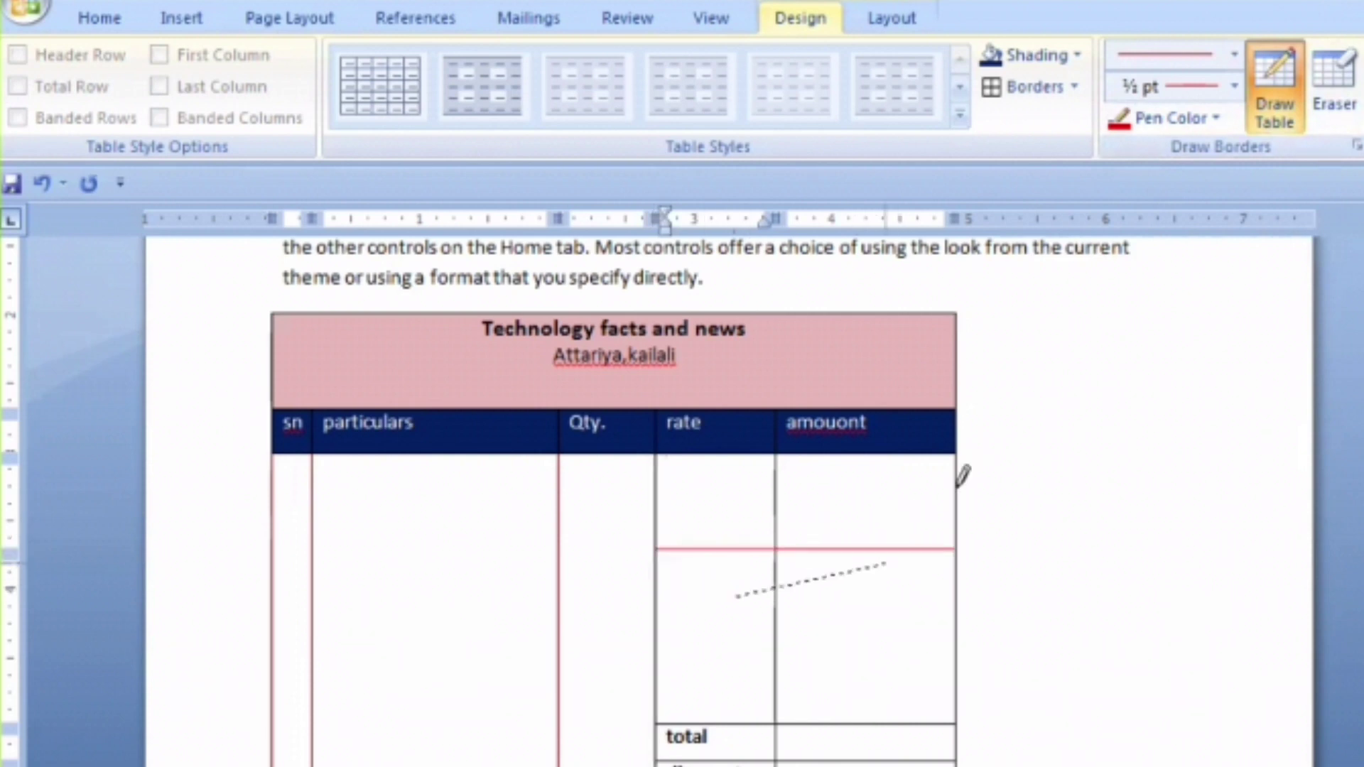
Step: Erase the red horizontal line and the column borders below the headings, and then the rest of the bill table
{"action": "left_click", "coordinate": [1334, 89]}
{"action": "mouse_move", "coordinate": [853, 550]}
{"action": "left_mouse_down"}
{"action": "mouse_move", "coordinate": [847, 536]}
{"action": "mouse_move", "coordinate": [710, 548]}
{"action": "mouse_move", "coordinate": [620, 680]}
{"action": "mouse_move", "coordinate": [604, 640]}
{"action": "mouse_move", "coordinate": [455, 526]}
{"action": "left_mouse_up"}
{"action": "mouse_move", "coordinate": [283, 489]}
{"action": "left_mouse_down"}
{"action": "mouse_move", "coordinate": [390, 650]}
{"action": "mouse_move", "coordinate": [508, 658]}
{"action": "left_mouse_up"}
{"action": "scroll", "coordinate": [410, 559], "scroll_direction": "up", "scroll_amount": 3}
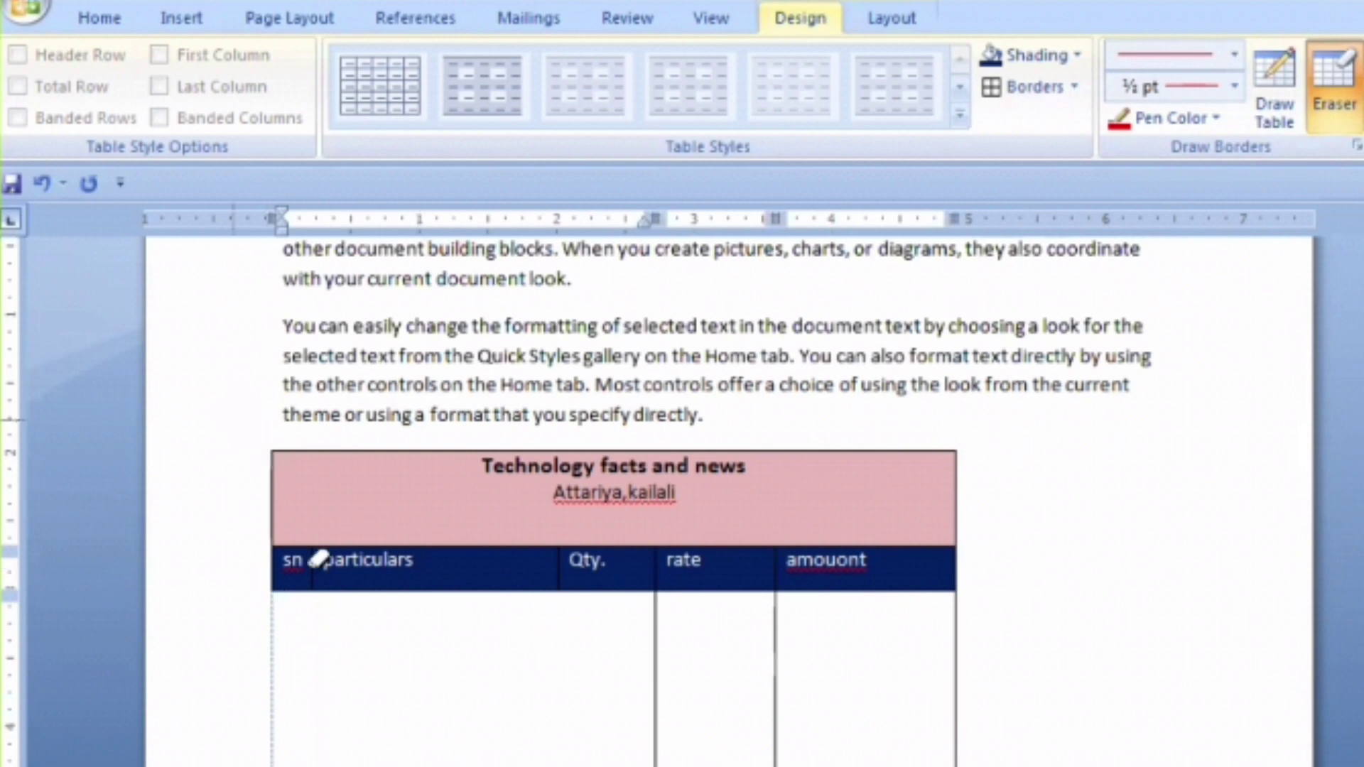
{"action": "mouse_move", "coordinate": [317, 561]}
{"action": "left_mouse_down"}
{"action": "mouse_move", "coordinate": [455, 760]}
{"action": "mouse_move", "coordinate": [782, 760]}
{"action": "mouse_move", "coordinate": [1073, 589]}
{"action": "left_mouse_up"}
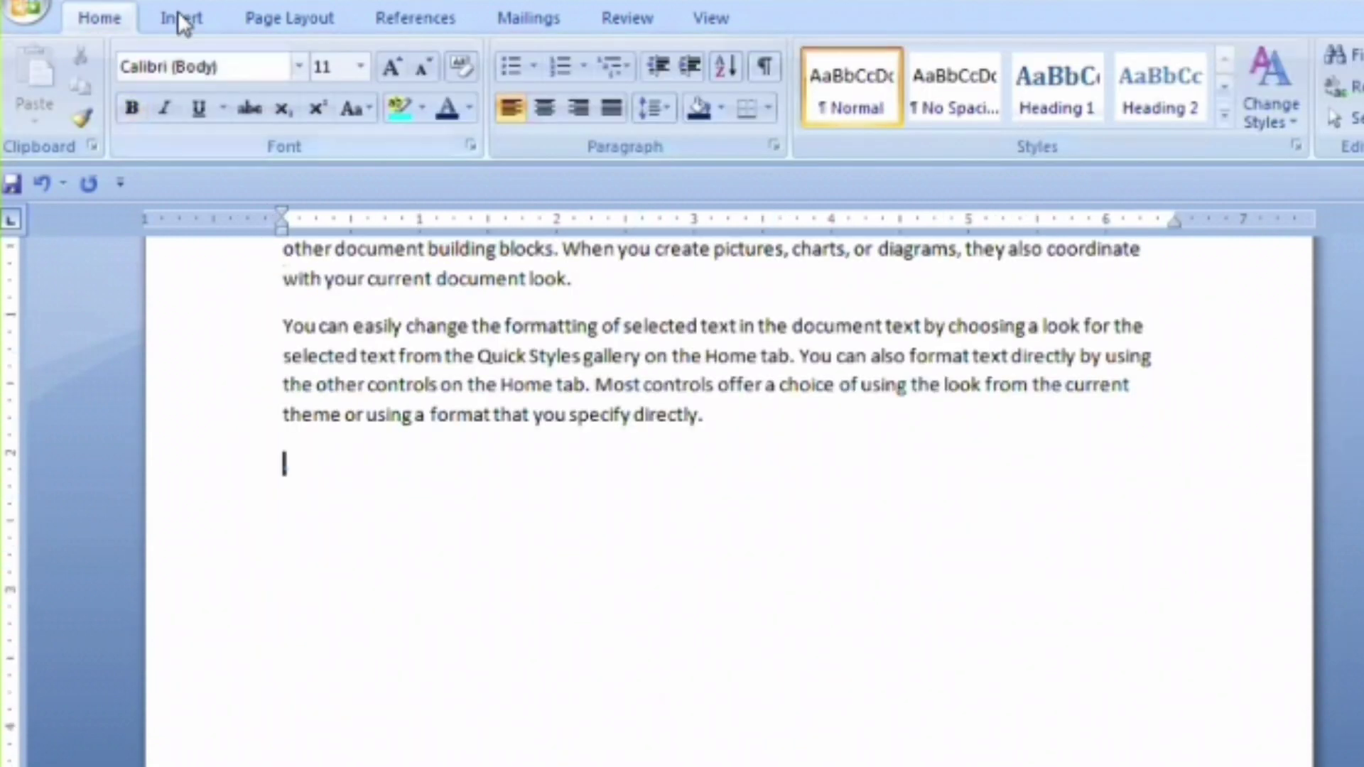
Step: Insert a table with six columns and eight rows below the last paragraph
{"action": "left_click", "coordinate": [182, 20]}
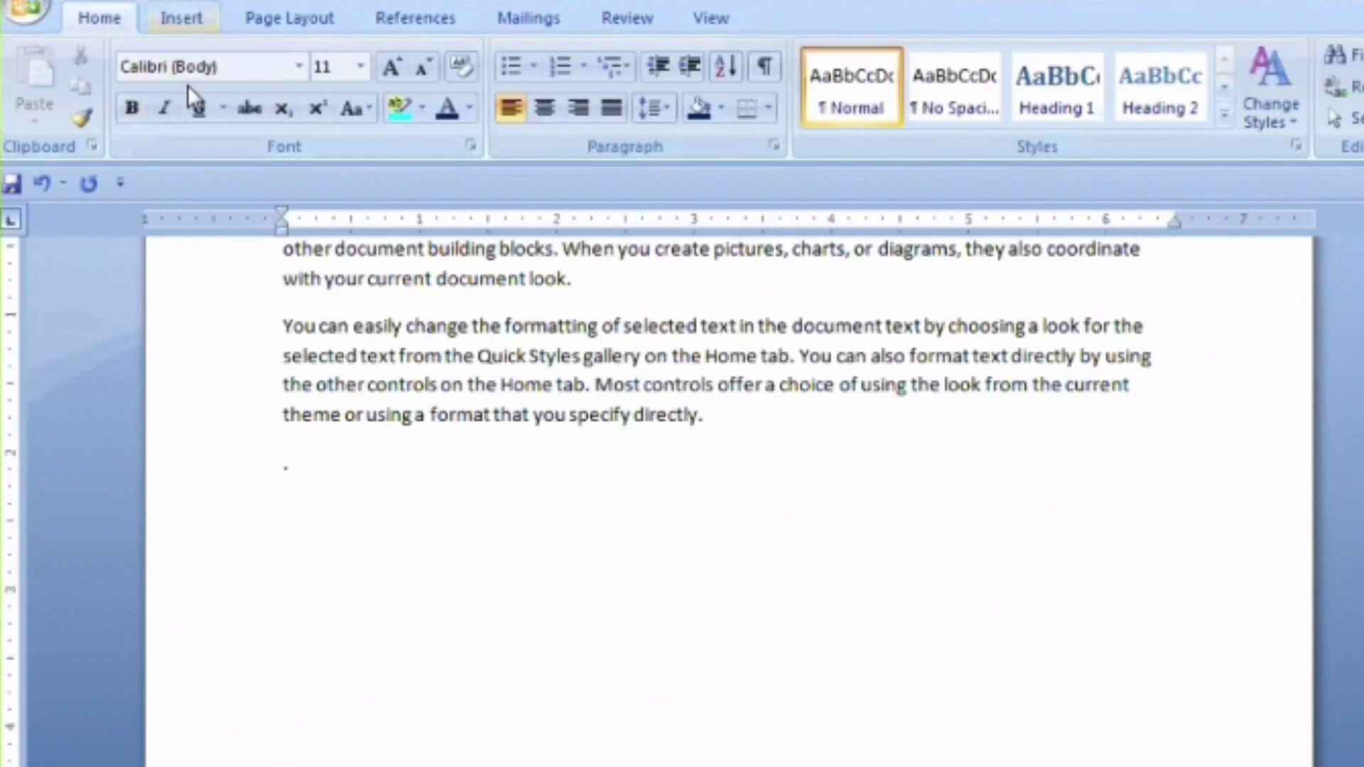
{"action": "left_click", "coordinate": [183, 133]}
{"action": "left_click", "coordinate": [219, 237]}
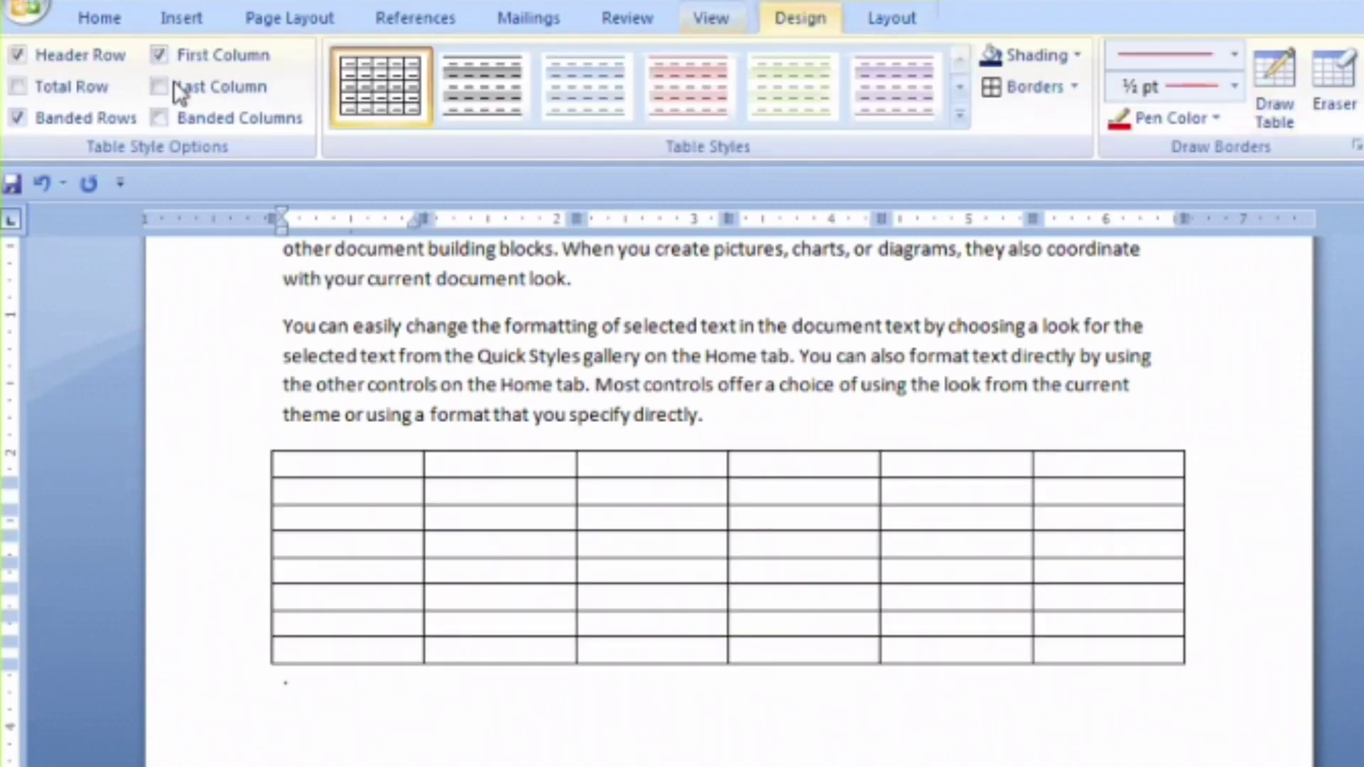
Step: Delete the entire six-column table
{"action": "left_click", "coordinate": [890, 22]}
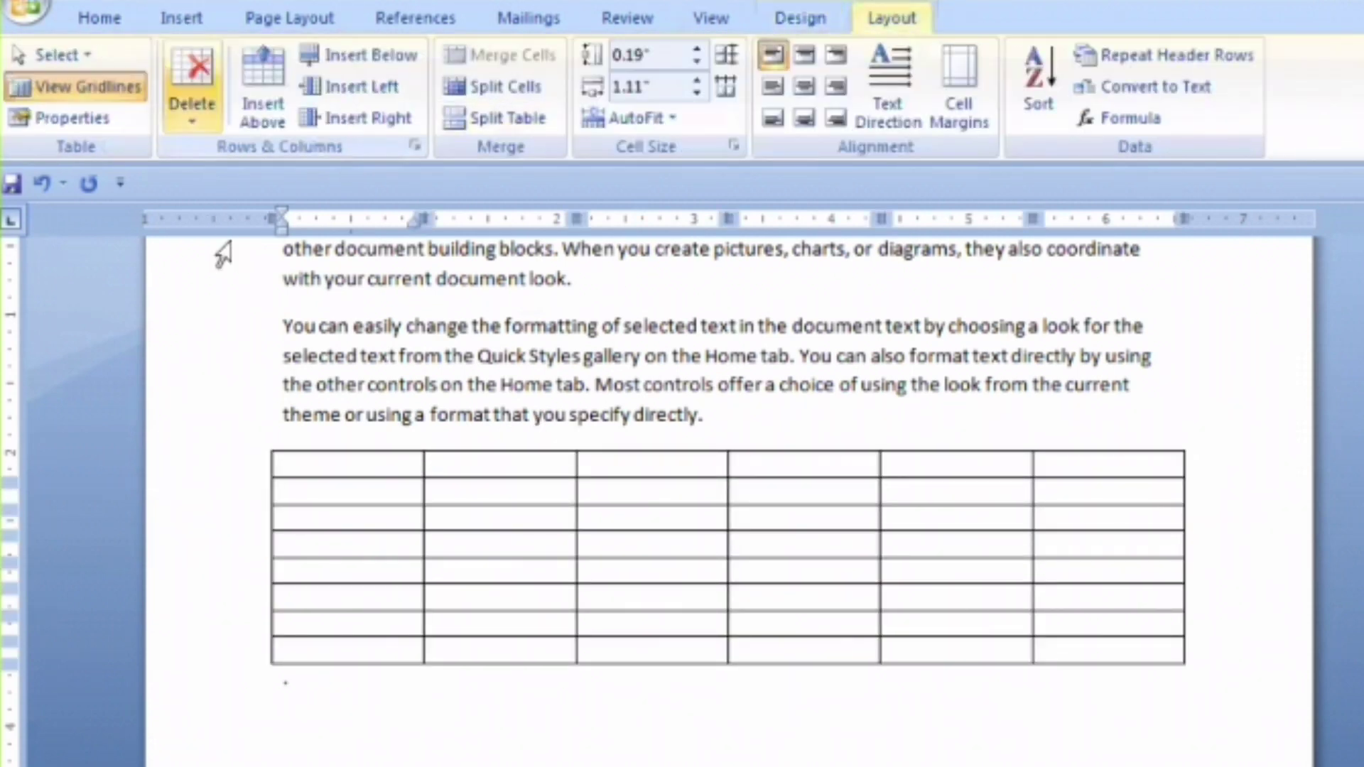
{"action": "left_click", "coordinate": [192, 107]}
{"action": "left_click", "coordinate": [258, 246]}
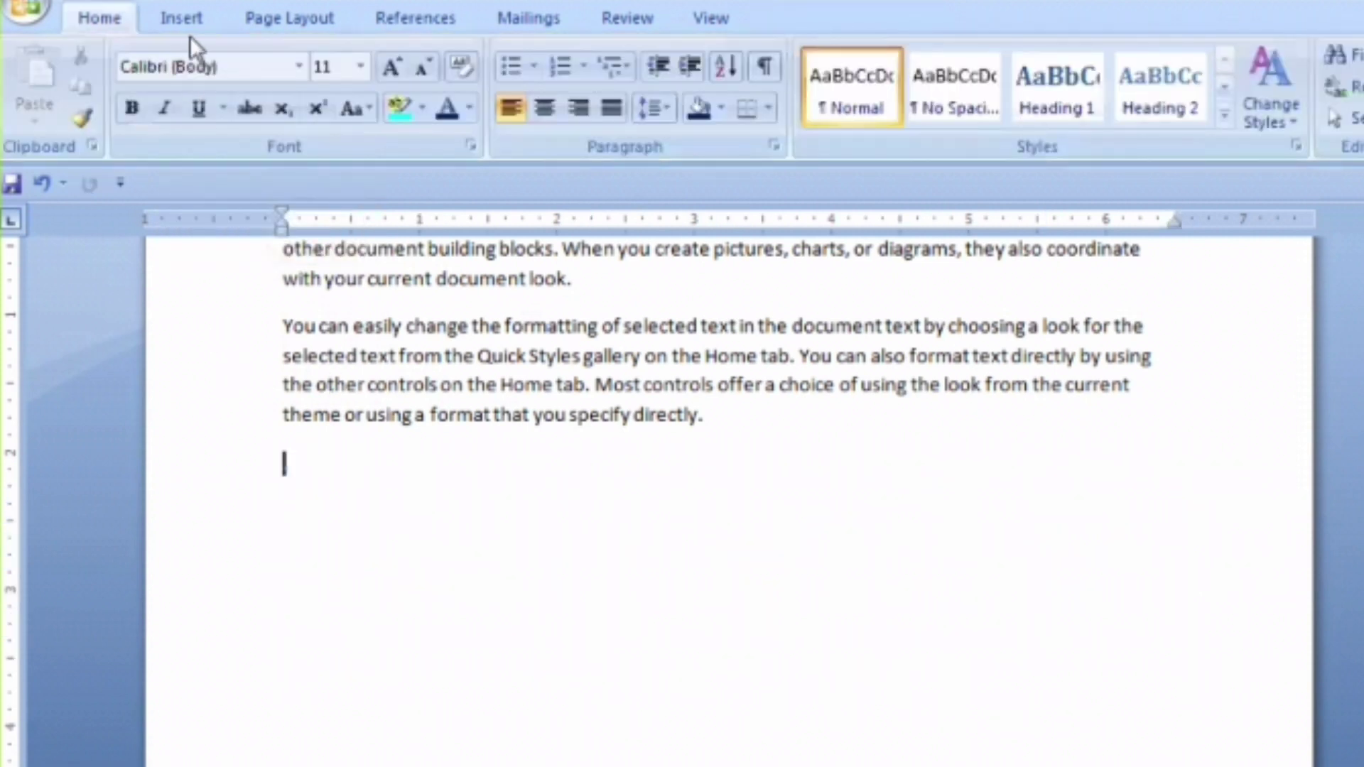
Step: Enter a line of plus signs joined by hyphens below the last paragraph and convert it into a one-row, five-column table with a wide second column
{"action": "left_click", "coordinate": [182, 19]}
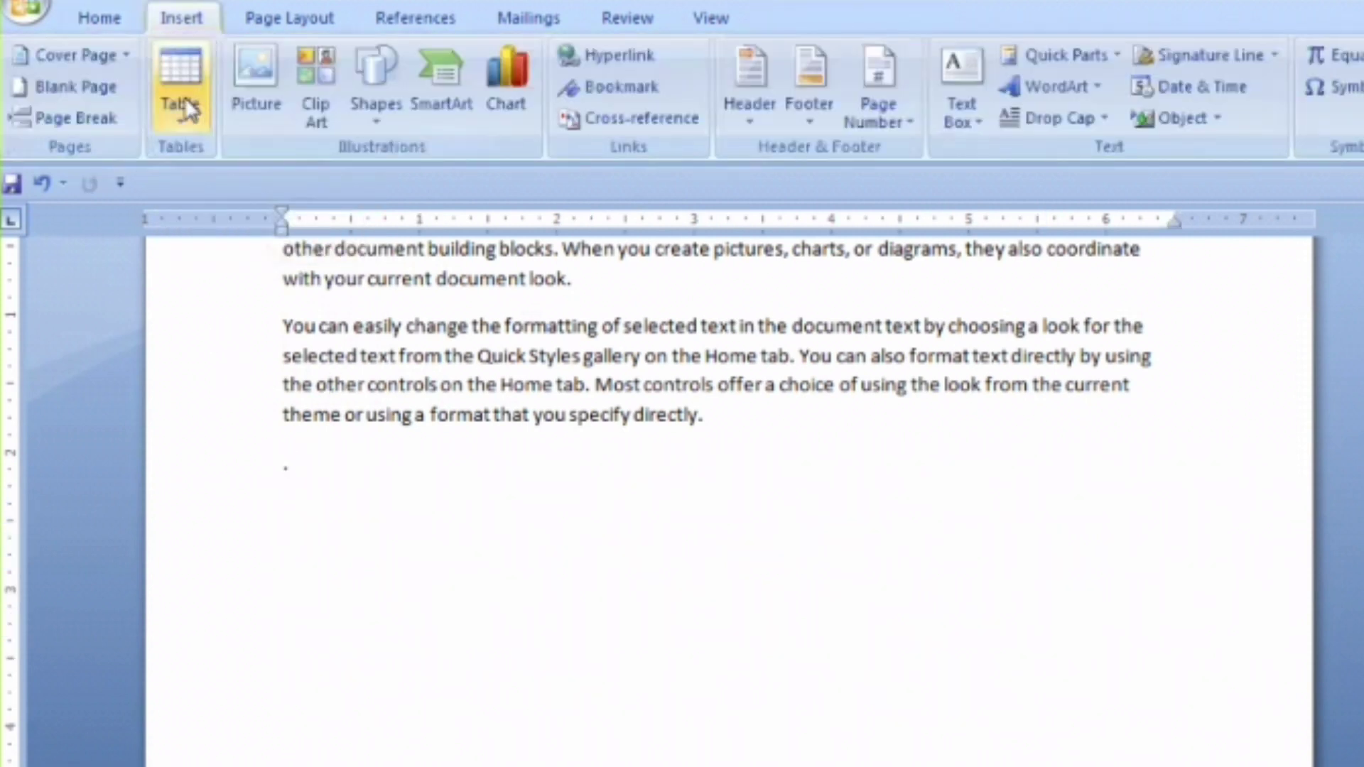
{"action": "left_click", "coordinate": [111, 20]}
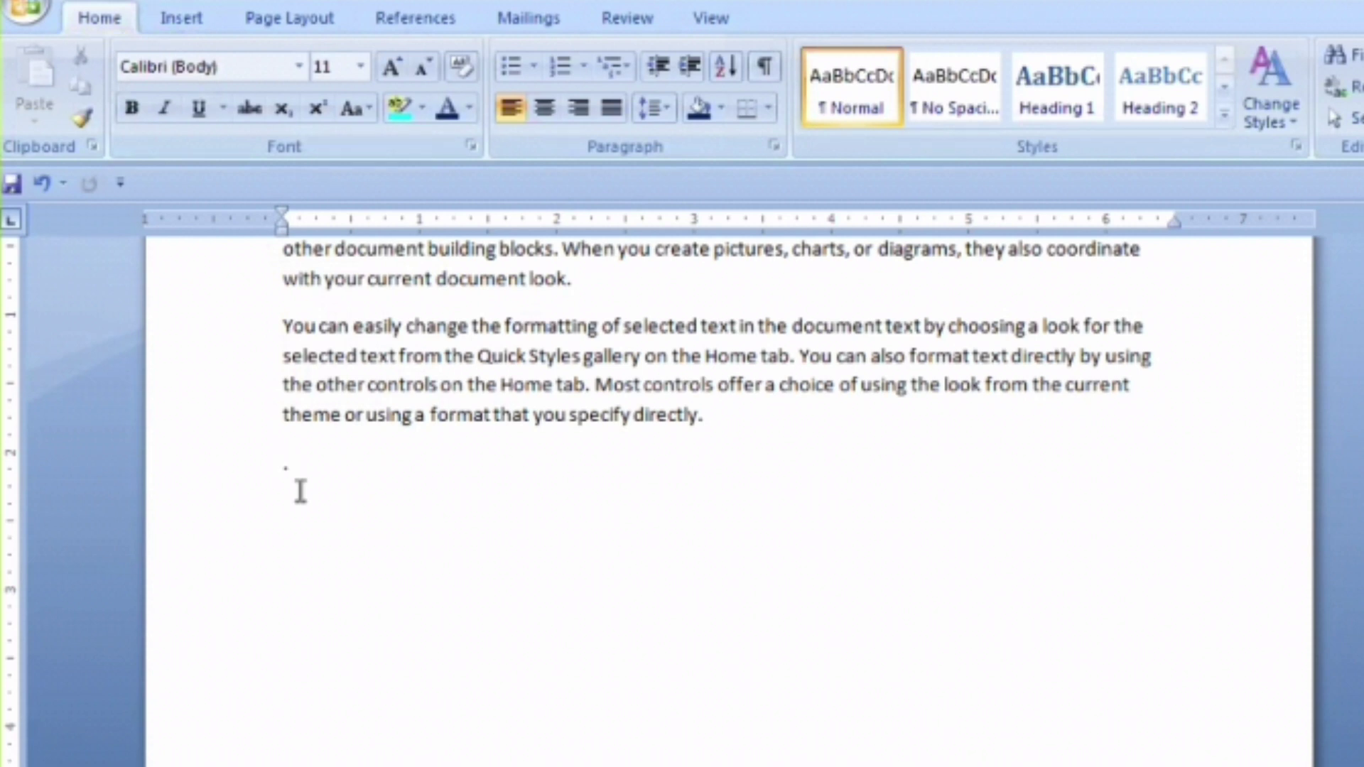
{"action": "type", "text": "+."}
{"action": "type", "text": "----------"}
{"action": "type", "text": "+-----------------------------------"}
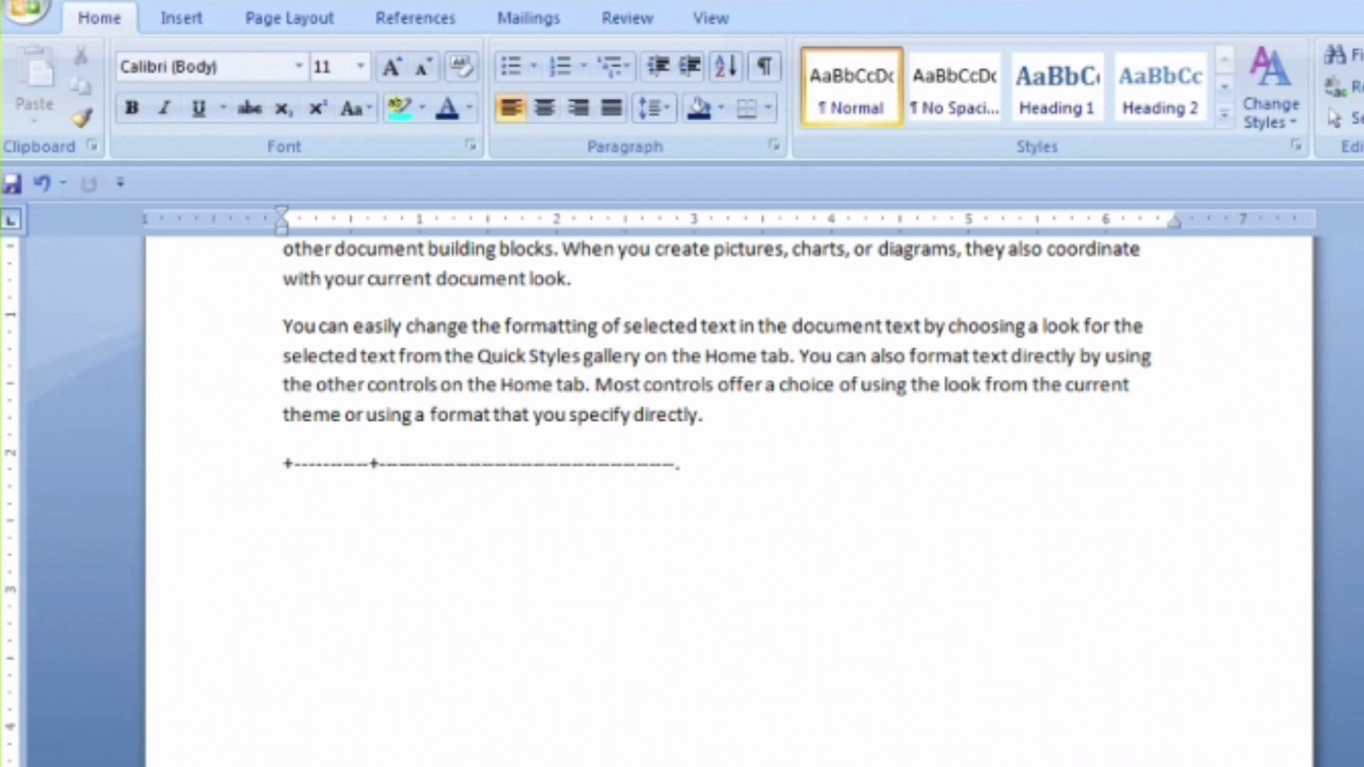
{"action": "type", "text": "-----+--------+----------+"}
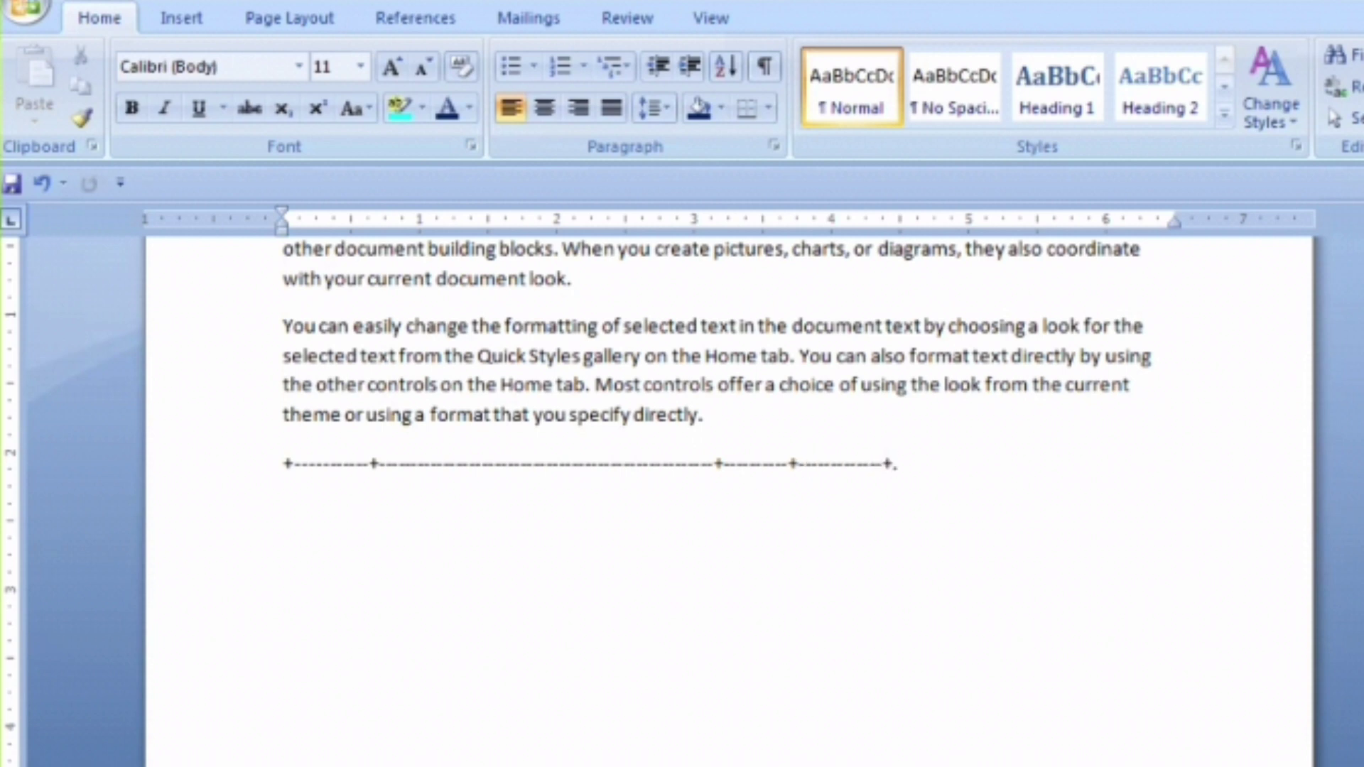
{"action": "type", "text": "------------+"}
{"action": "key", "text": "Return"}
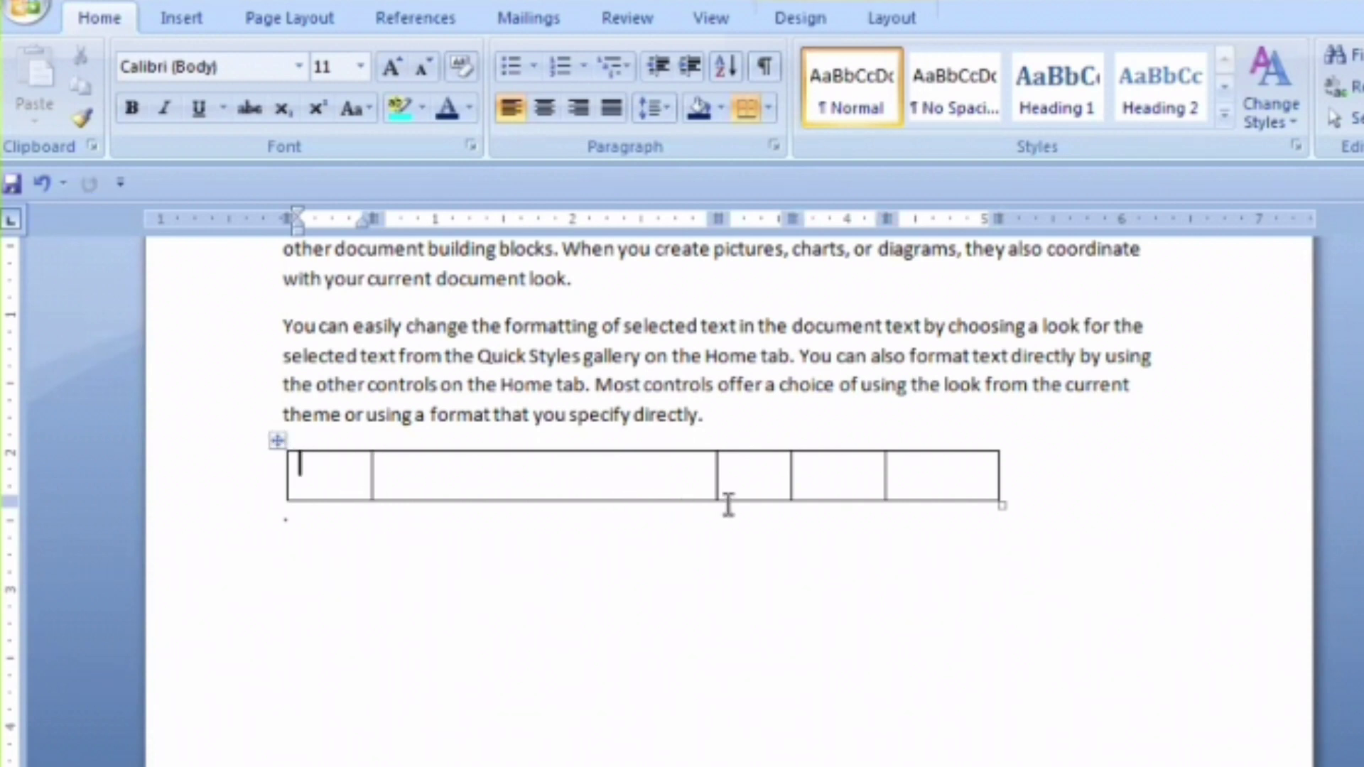
Step: Select the whole one-row table and remove it with Delete Cells using the "Delete entire column" option
{"action": "left_click", "coordinate": [281, 444]}
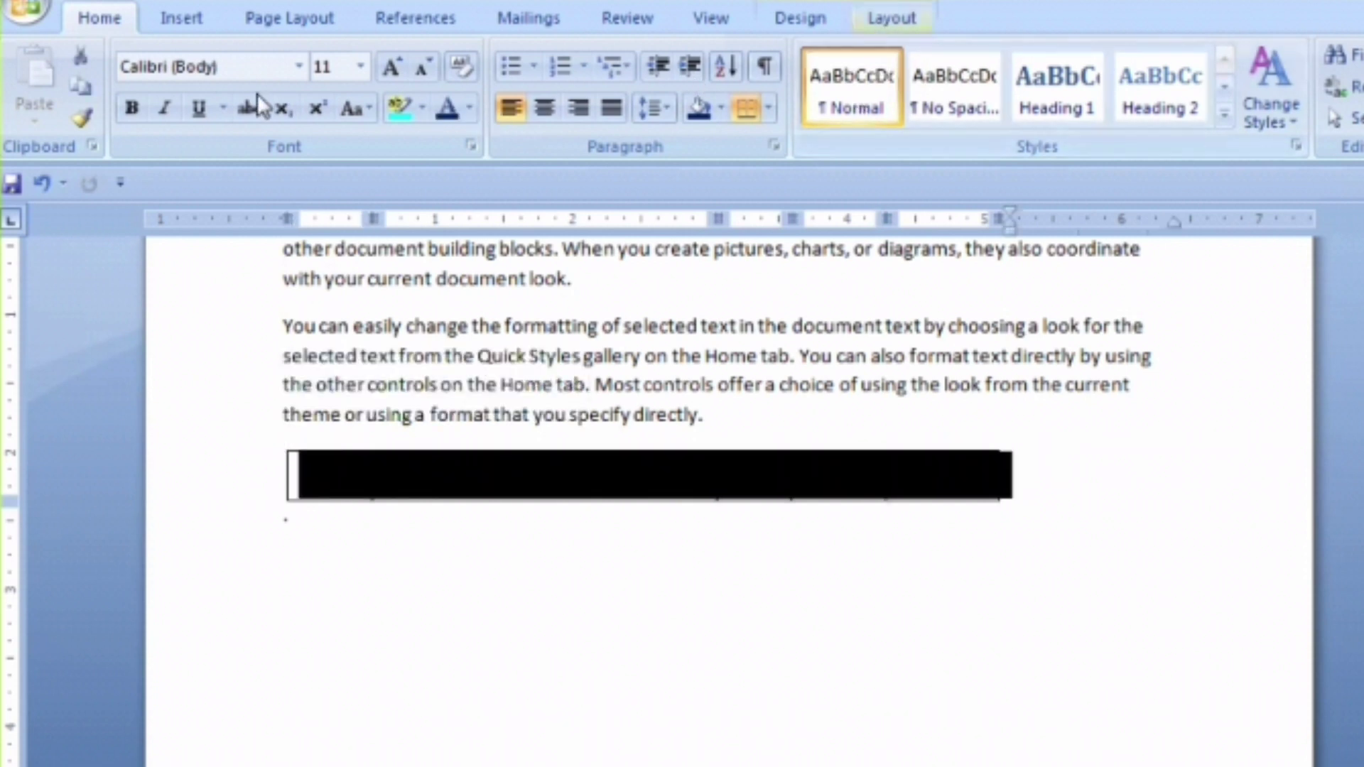
{"action": "scroll", "coordinate": [257, 93], "scroll_direction": "down", "scroll_amount": 8}
{"action": "left_click", "coordinate": [193, 118]}
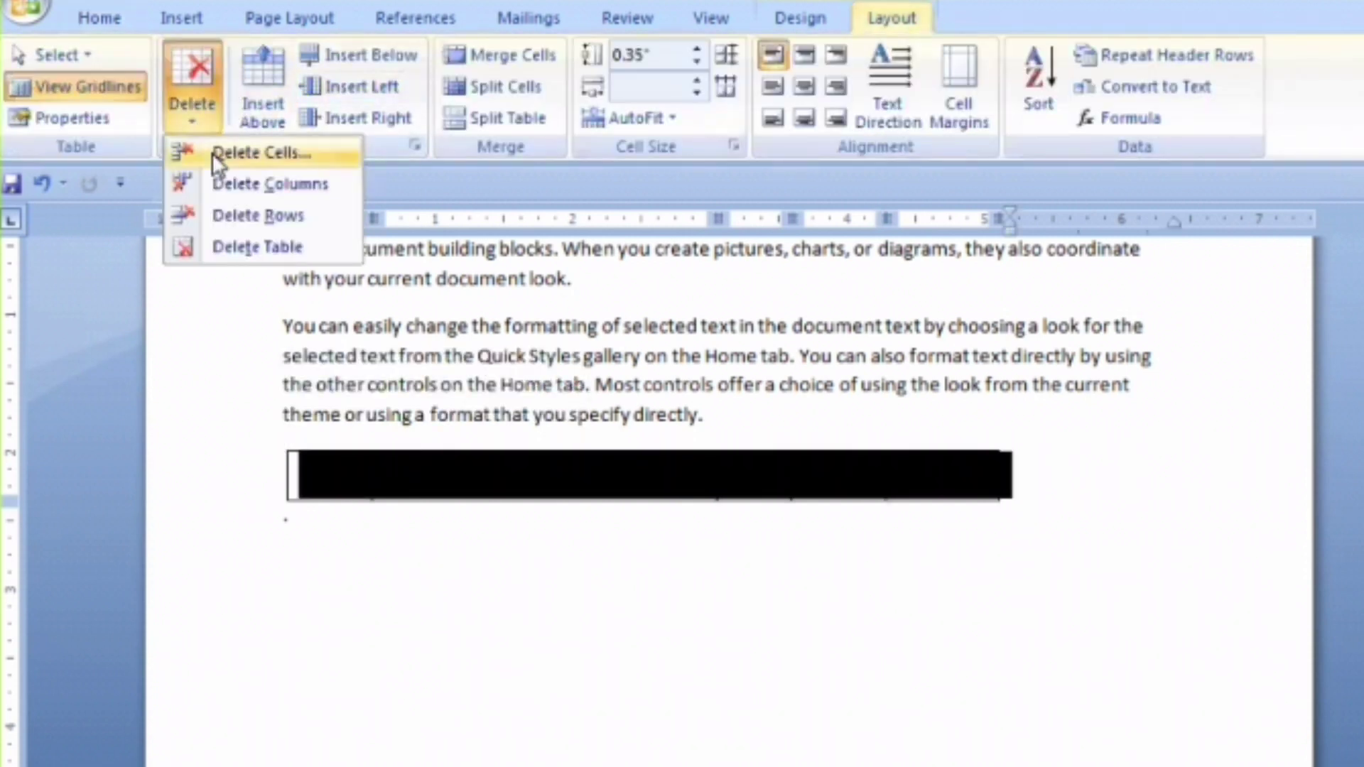
{"action": "left_click", "coordinate": [212, 152]}
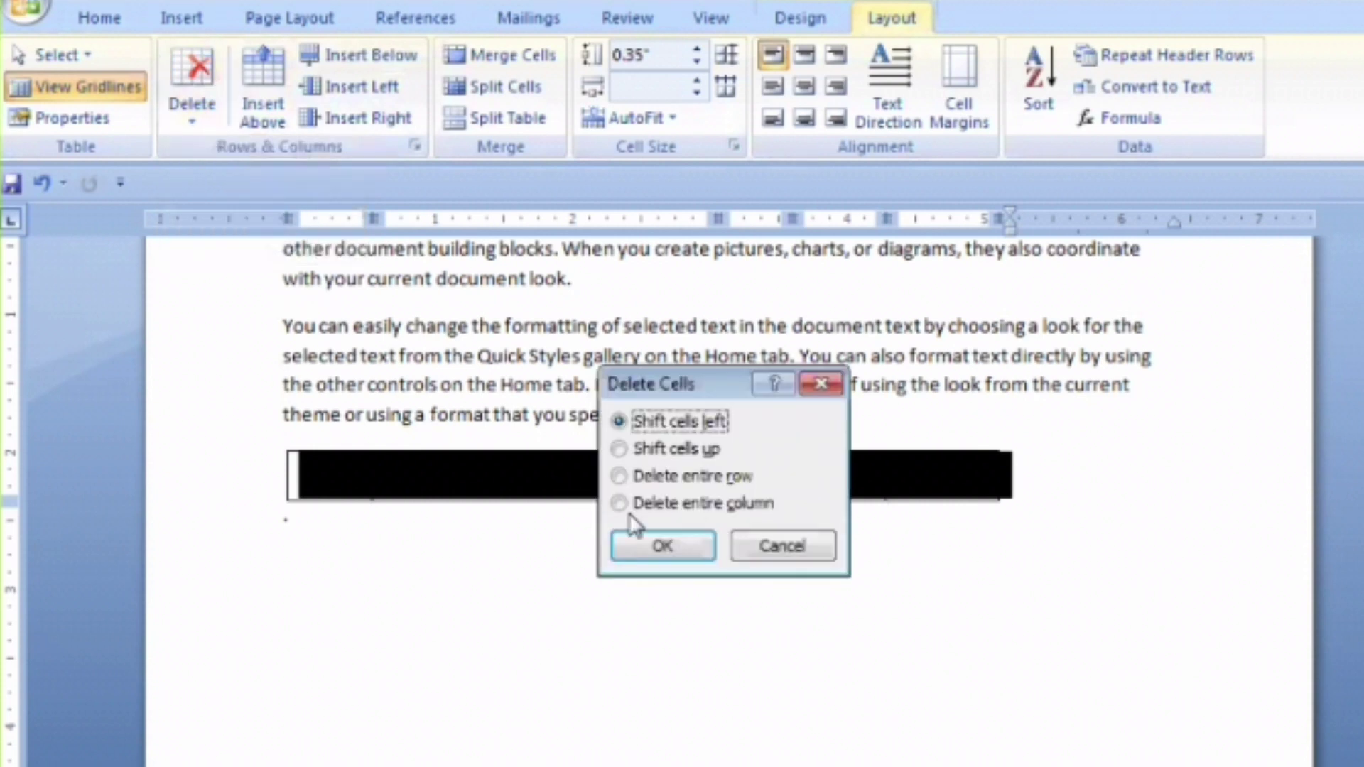
{"action": "left_click", "coordinate": [711, 504]}
{"action": "left_click", "coordinate": [664, 543]}
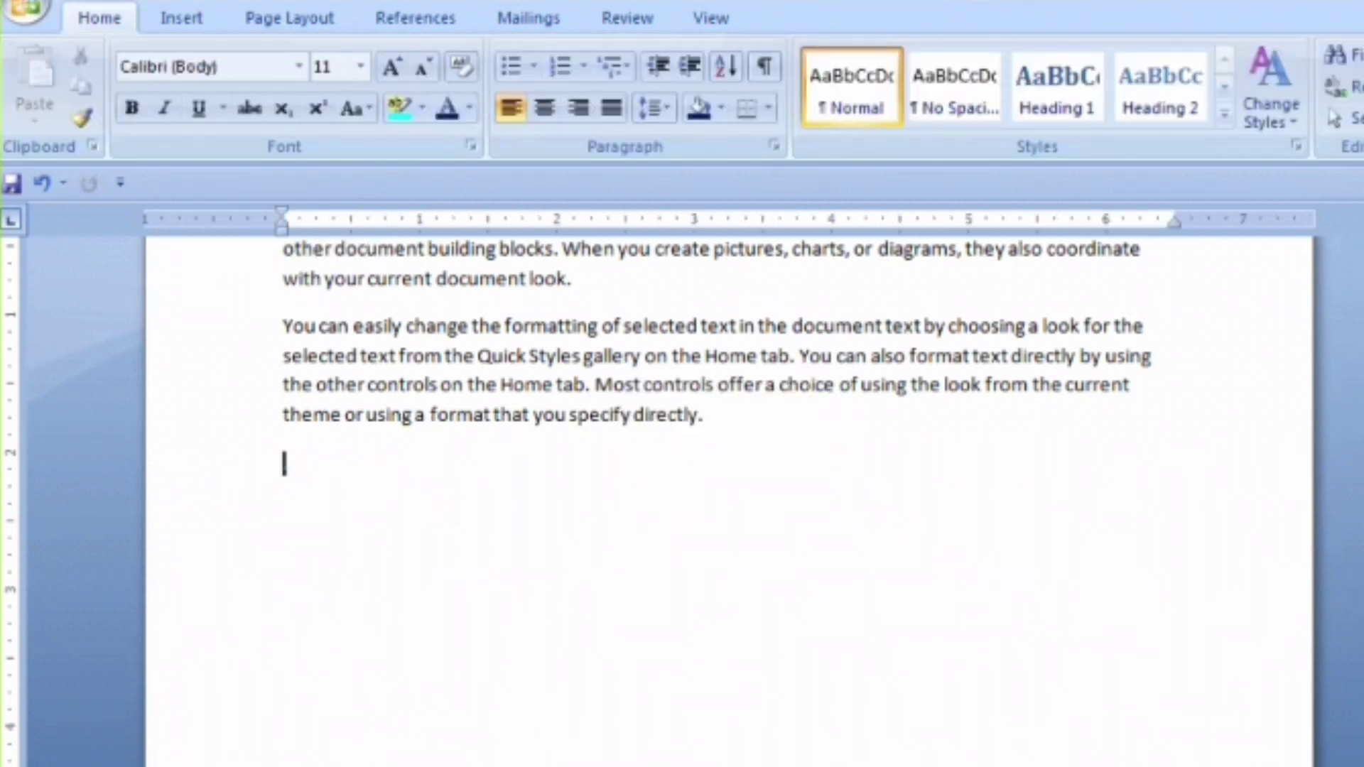
Step: Create another one-row, five-column table from a line of plus signs and hyphens, with a narrow first column and a wide second column
{"action": "type", "text": "+---.---+------------------------------"}
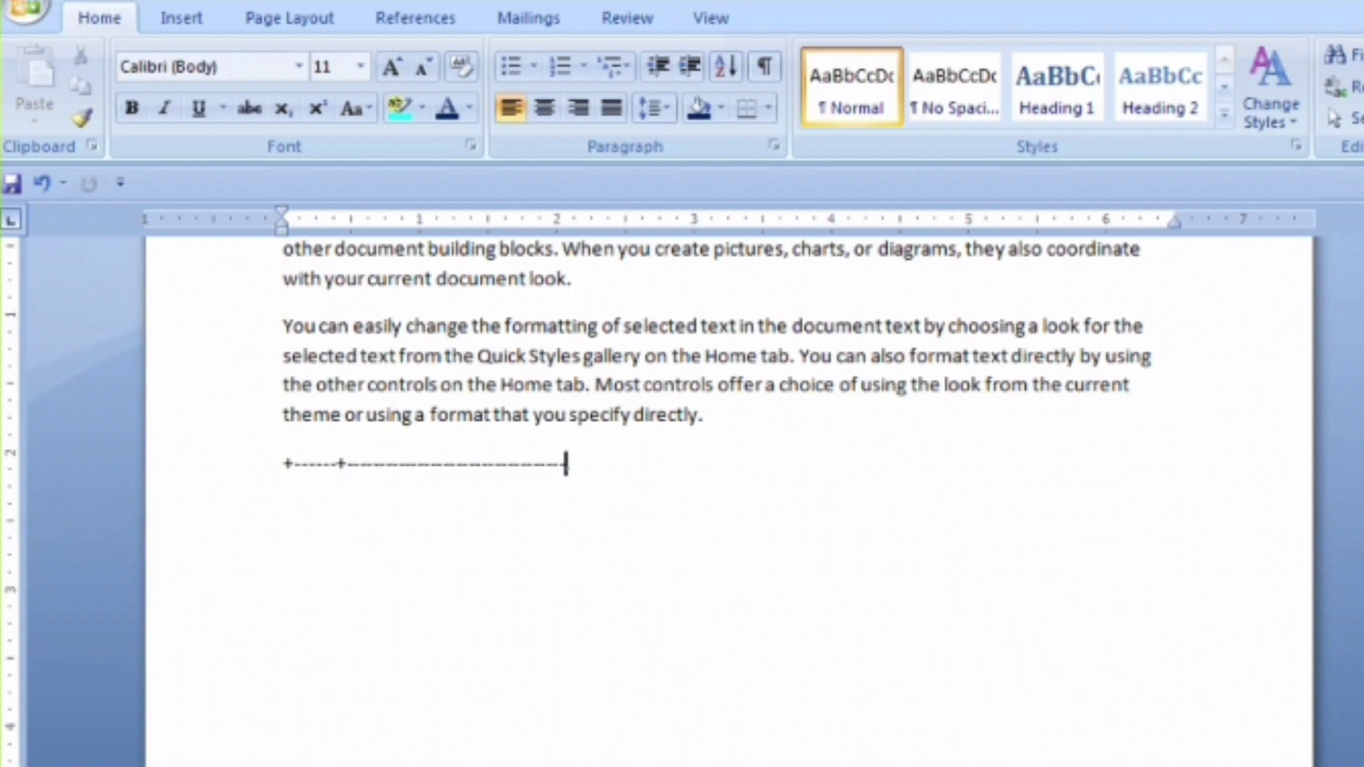
{"action": "type", "text": "-+-----------"}
{"action": "type", "text": "+."}
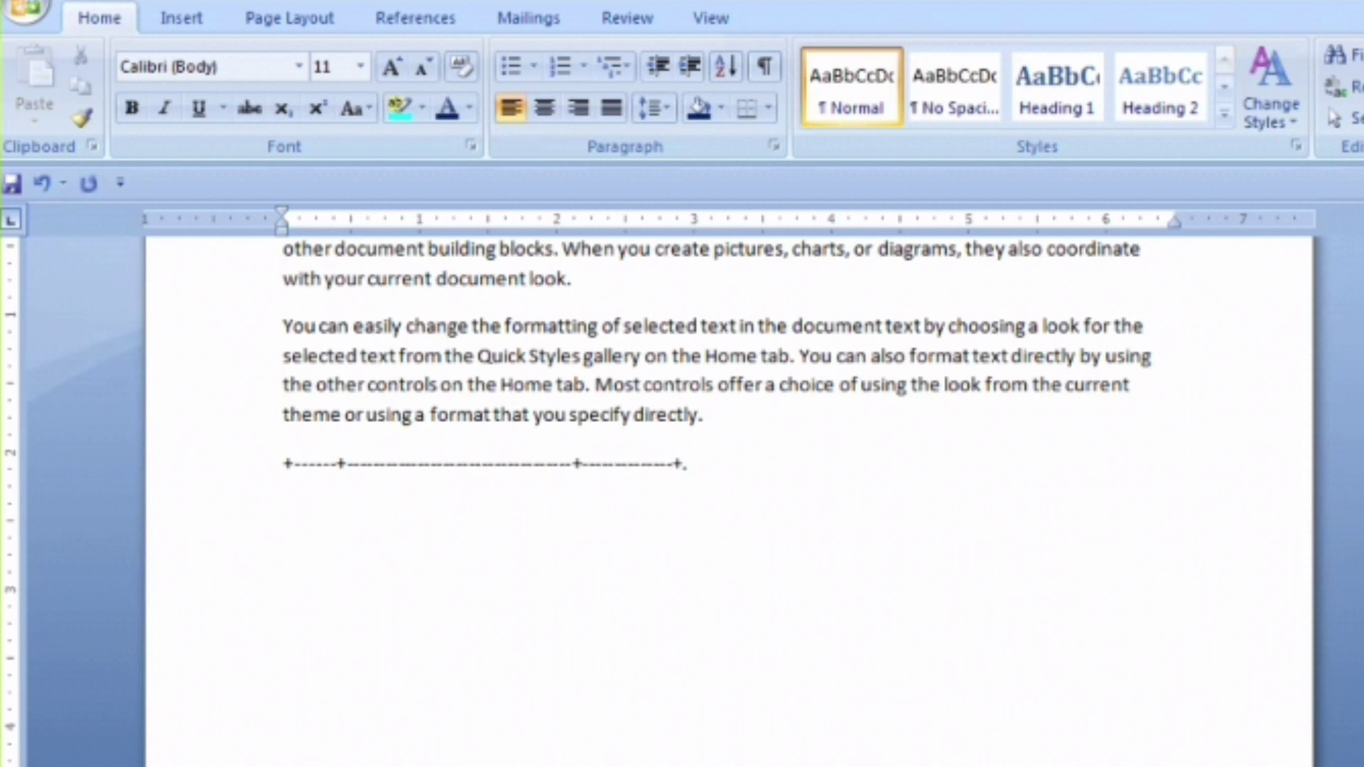
{"action": "type", "text": "-."}
{"action": "type", "text": "-------+----"}
{"action": "type", "text": "---------+-------------"}
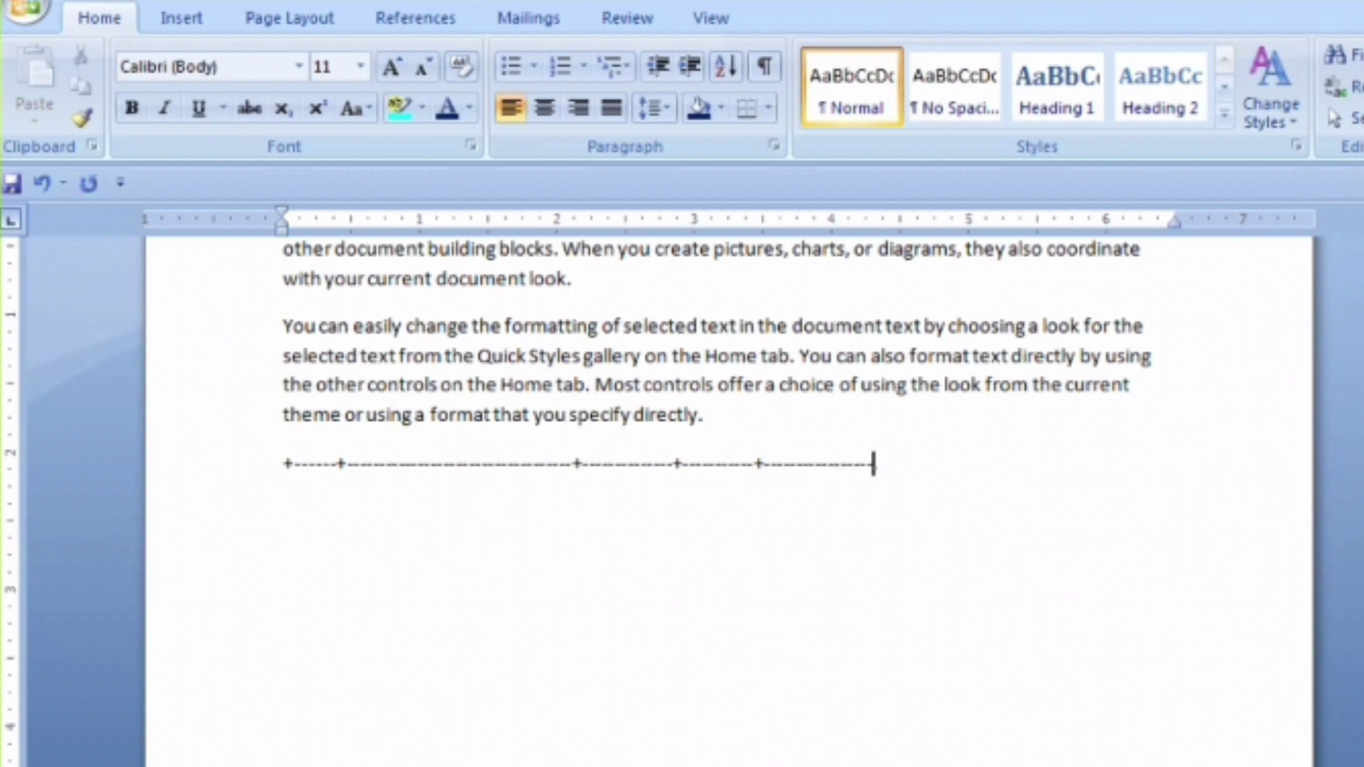
{"action": "type", "text": "+."}
{"action": "key", "text": "Return"}
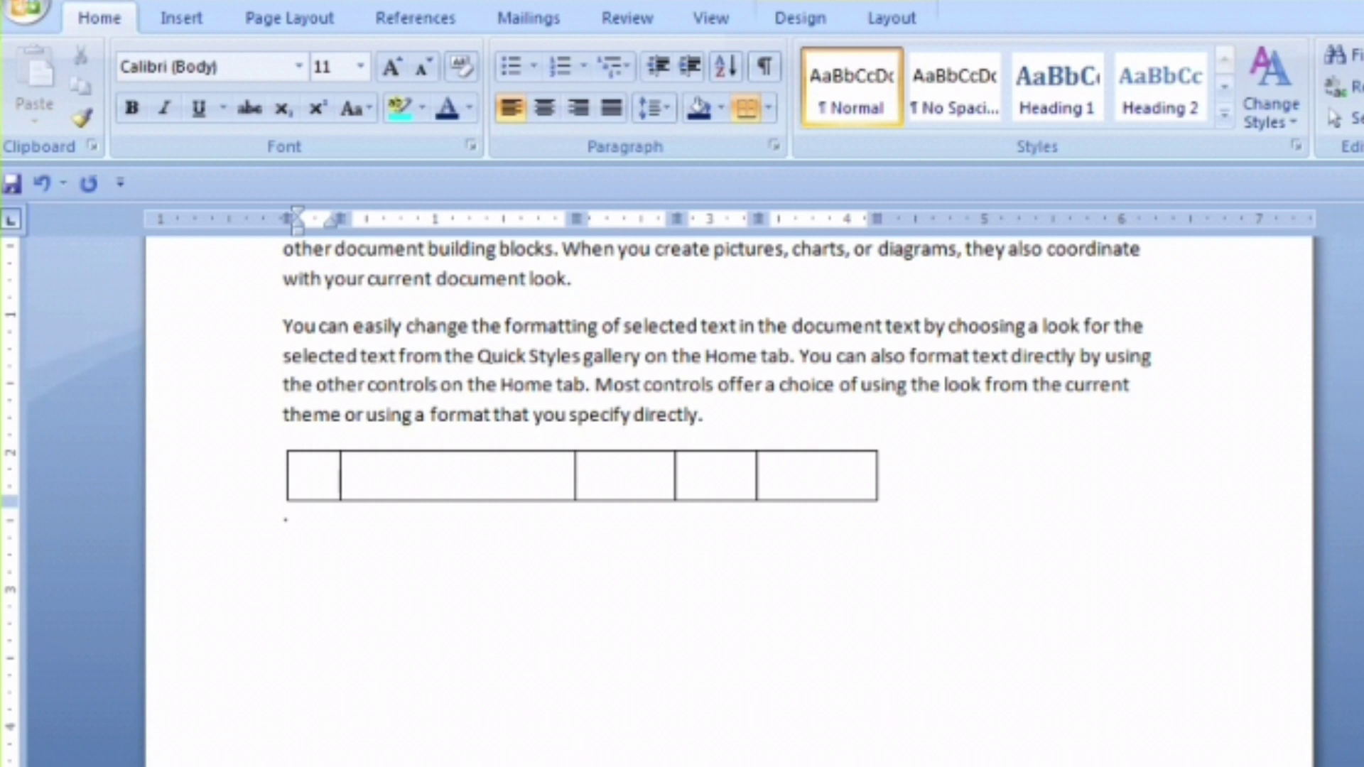
Step: Enter the headings Sn, Particulars and Qty in the first three cells of the one-row table
{"action": "type", "text": "sn"}
{"action": "key", "text": "Tab"}
{"action": "type", "text": "par"}
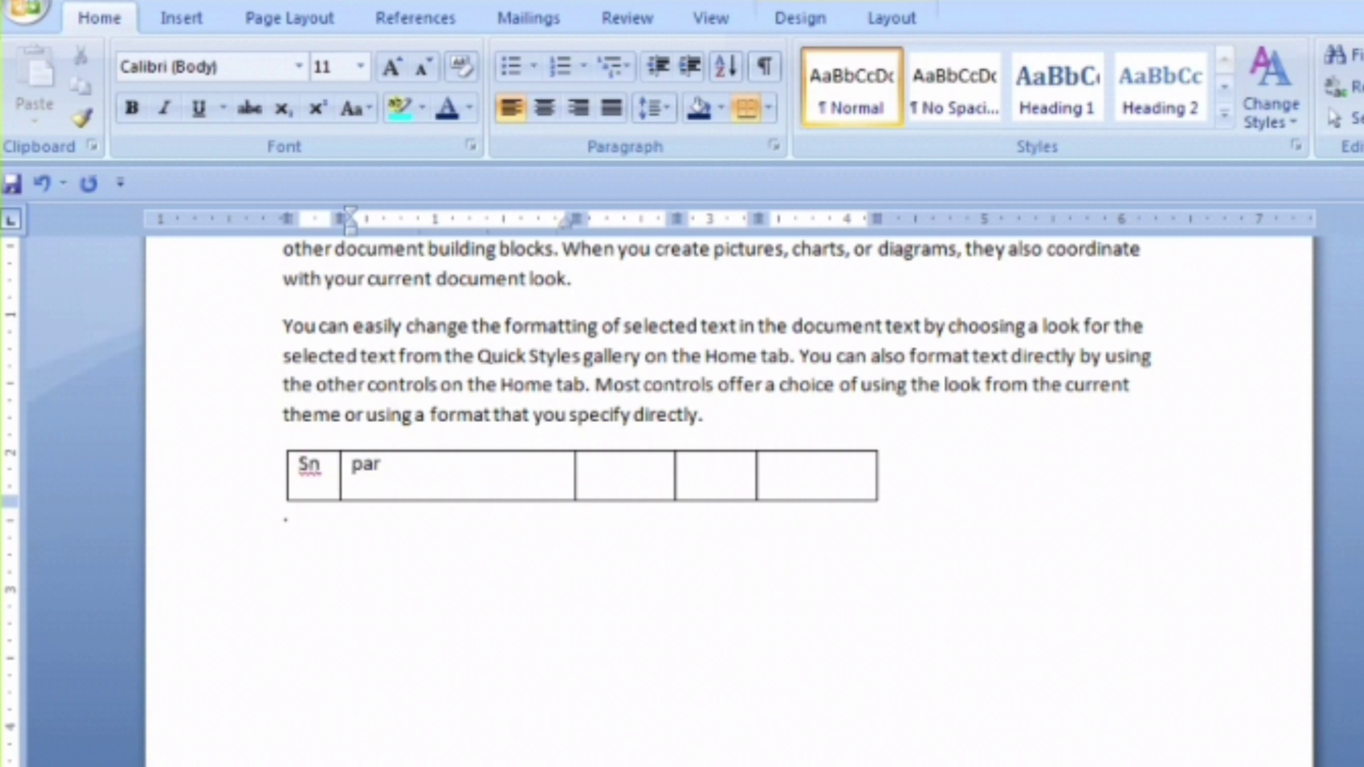
{"action": "type", "text": "ticulars"}
{"action": "key", "text": "Tab"}
{"action": "type", "text": "rate"}
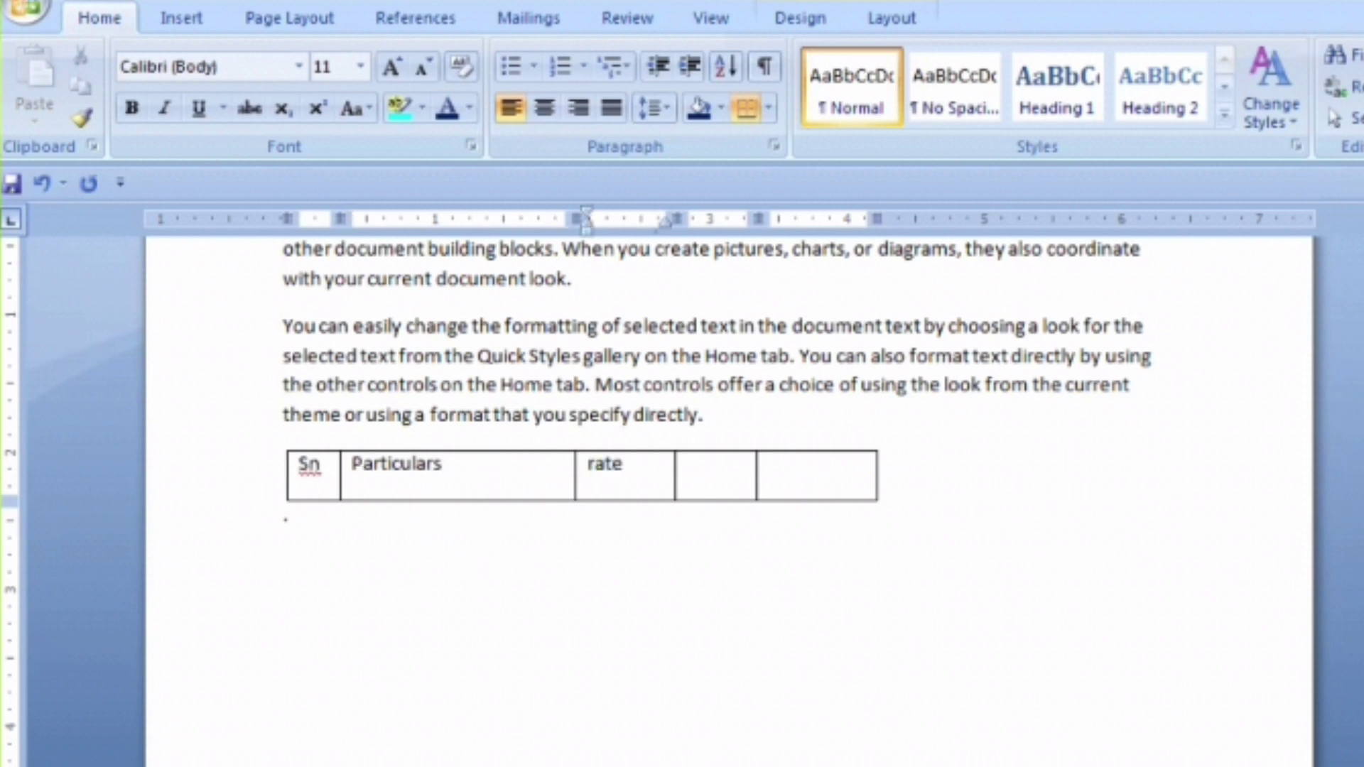
{"action": "key", "text": "Tab"}
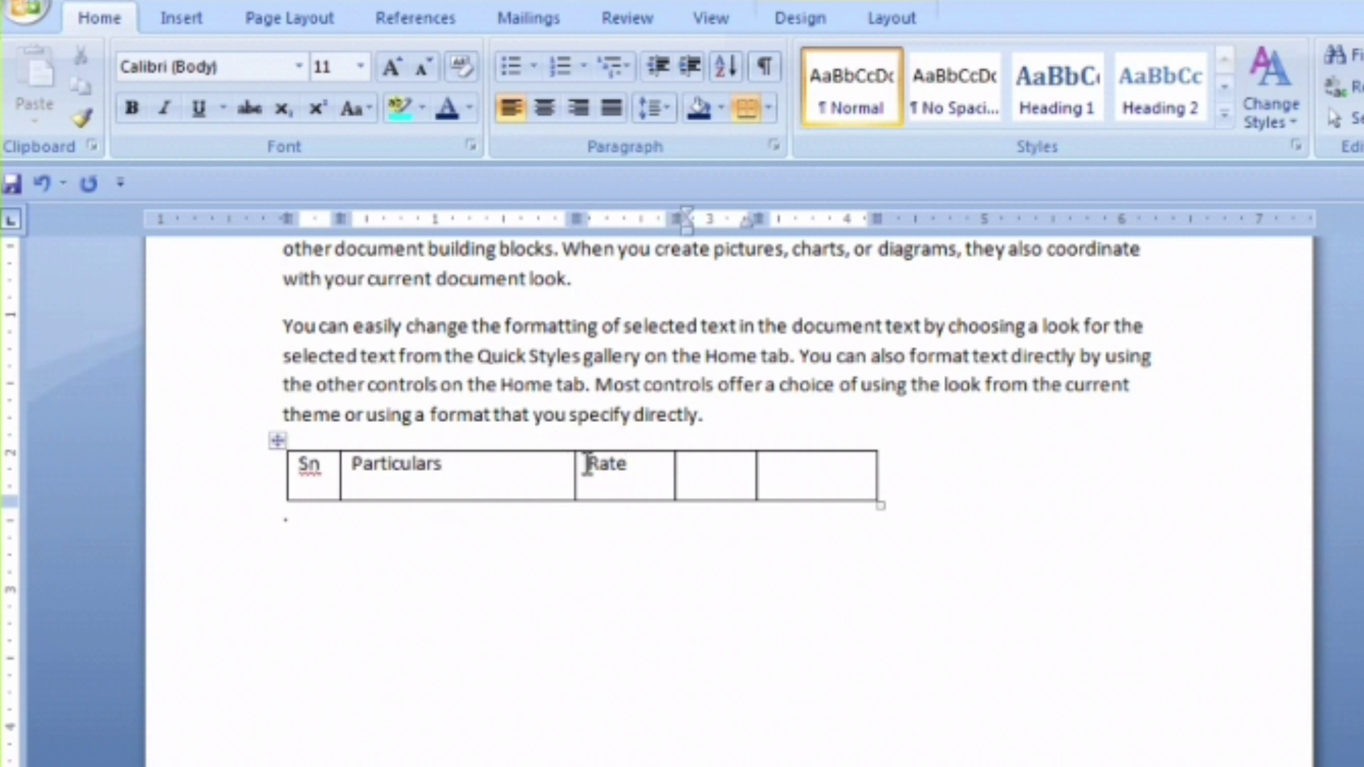
{"action": "mouse_move", "coordinate": [588, 463]}
{"action": "left_mouse_down"}
{"action": "mouse_move", "coordinate": [568, 469]}
{"action": "mouse_move", "coordinate": [592, 475]}
{"action": "left_mouse_up"}
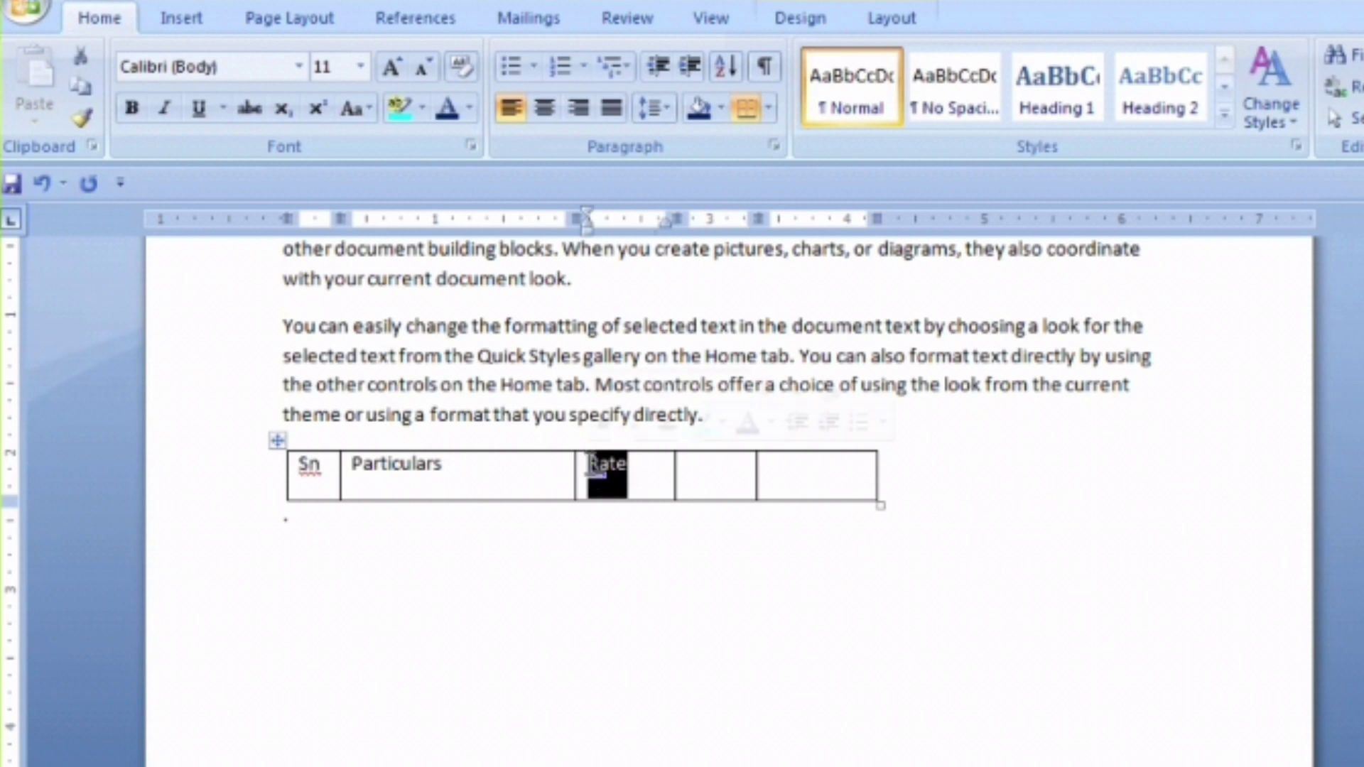
{"action": "type", "text": "qty"}
{"action": "key", "text": "Tab"}
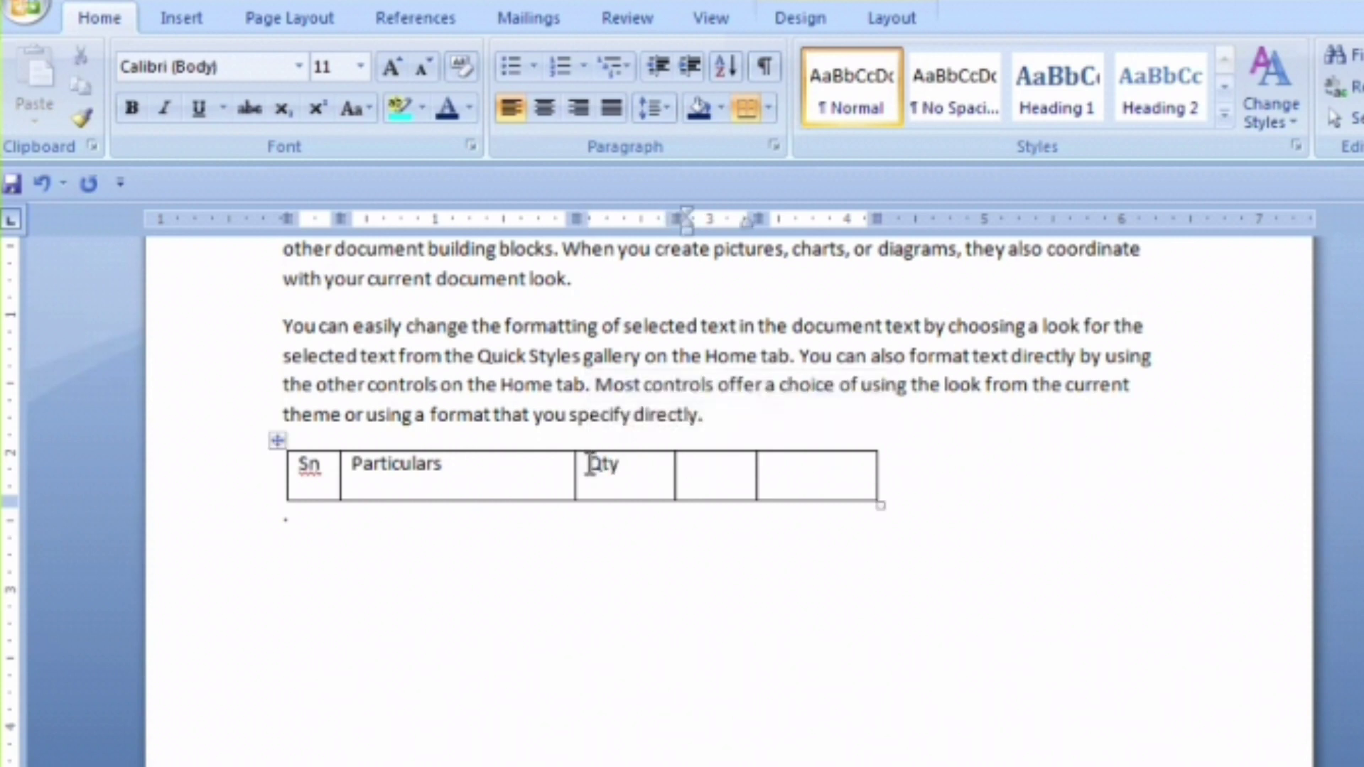
Step: Enter the headings Rate and Amount in the last two cells and add a second row to the table
{"action": "type", "text": "rate"}
{"action": "key", "text": "Tab"}
{"action": "type", "text": "amouon"}
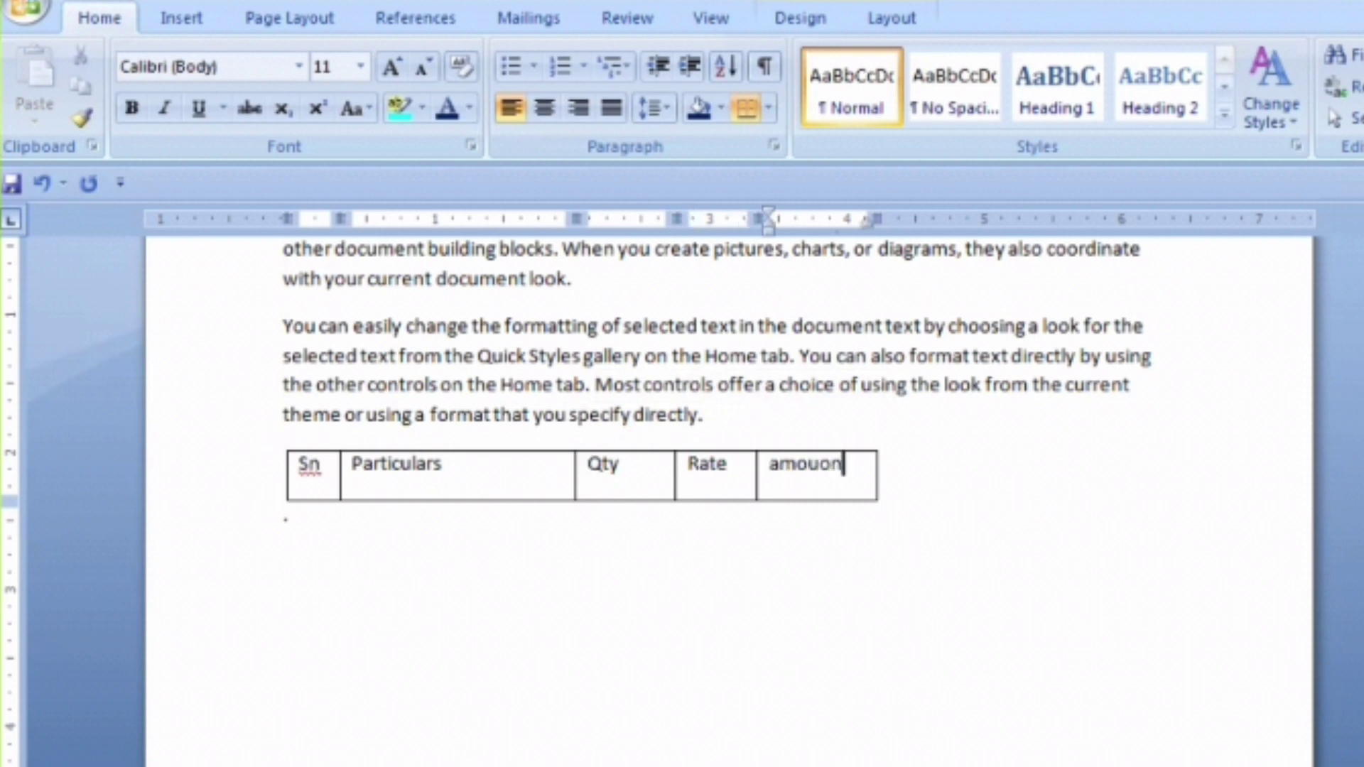
{"action": "key", "text": "BackSpace"}
{"action": "key", "text": "BackSpace"}
{"action": "key", "text": "BackSpace"}
{"action": "type", "text": "unt"}
{"action": "key", "text": "Tab"}
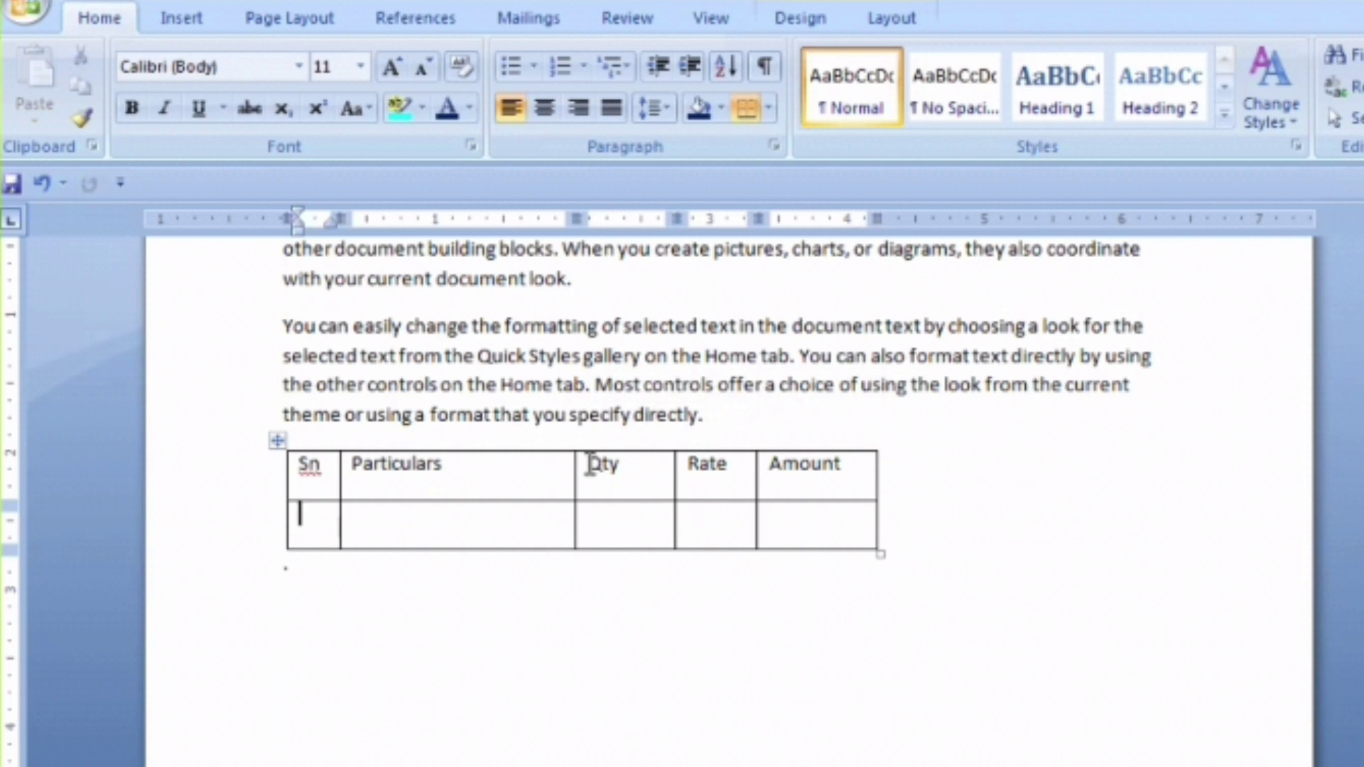
Step: Enter 1 under the Sn heading and extend the table with several more blank rows
{"action": "type", "text": "1"}
{"action": "key", "text": "Tab"}
{"action": "key", "text": "Tab"}
{"action": "key", "text": "Tab"}
{"action": "key", "text": "Tab"}
{"action": "key", "text": "Tab"}
{"action": "key", "text": "Tab"}
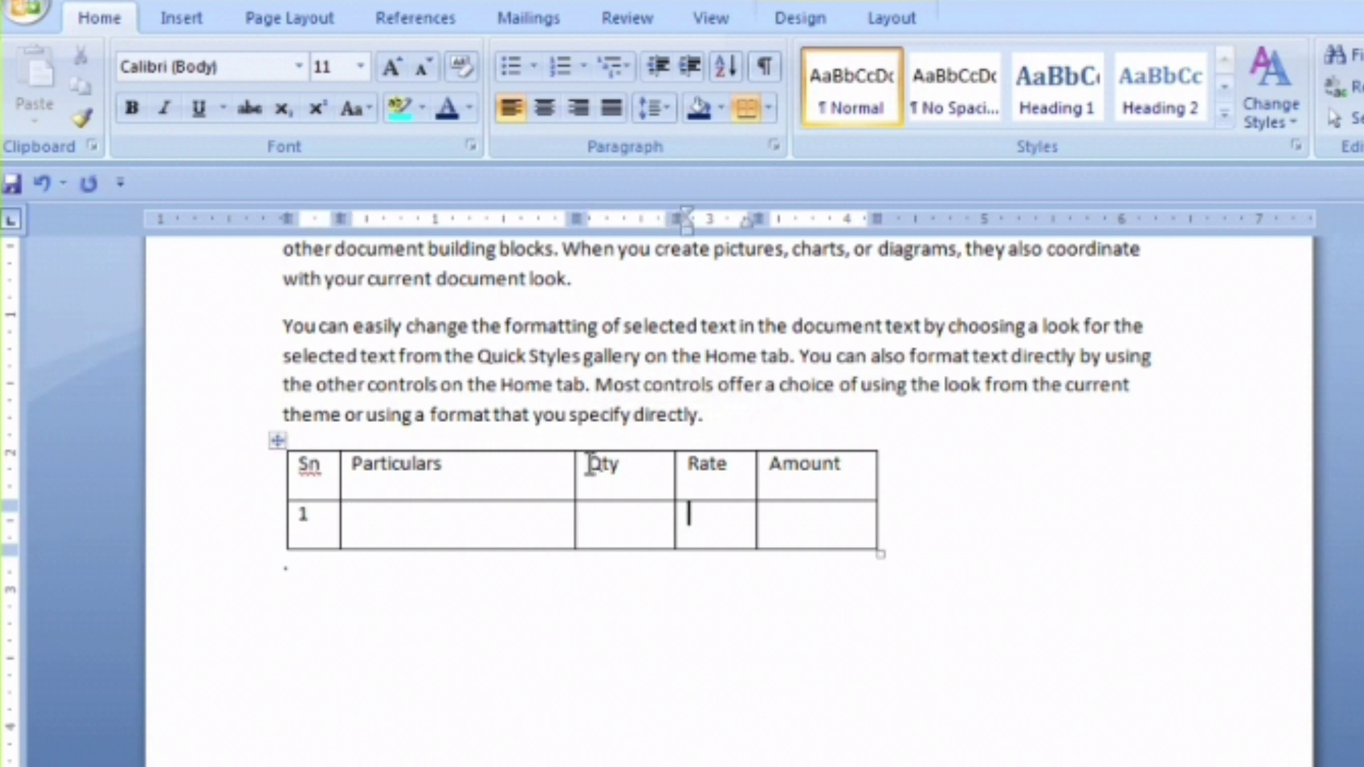
{"action": "key", "text": "Tab"}
{"action": "key", "text": "Tab"}
{"action": "key", "text": "Tab"}
{"action": "key", "text": "Tab"}
{"action": "key", "text": "Tab"}
{"action": "key", "text": "Tab"}
{"action": "key", "text": "Tab"}
{"action": "key", "text": "Tab"}
{"action": "key", "text": "Tab"}
{"action": "key", "text": "Tab"}
{"action": "key", "text": "Tab"}
{"action": "key", "text": "Tab"}
{"action": "key", "text": "Tab"}
{"action": "key", "text": "Tab"}
{"action": "key", "text": "Tab"}
{"action": "key", "text": "Tab"}
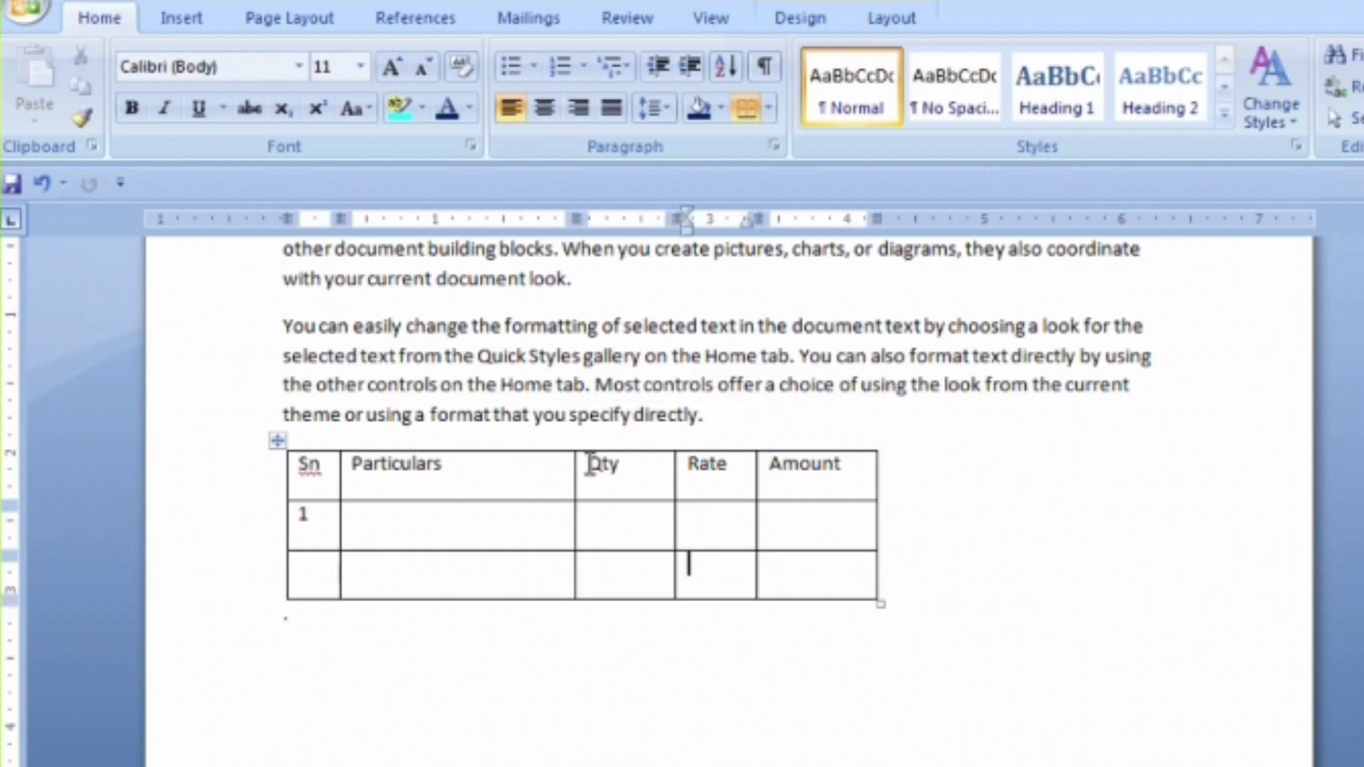
{"action": "key", "text": "Tab"}
{"action": "key", "text": "Tab"}
{"action": "key", "text": "Tab"}
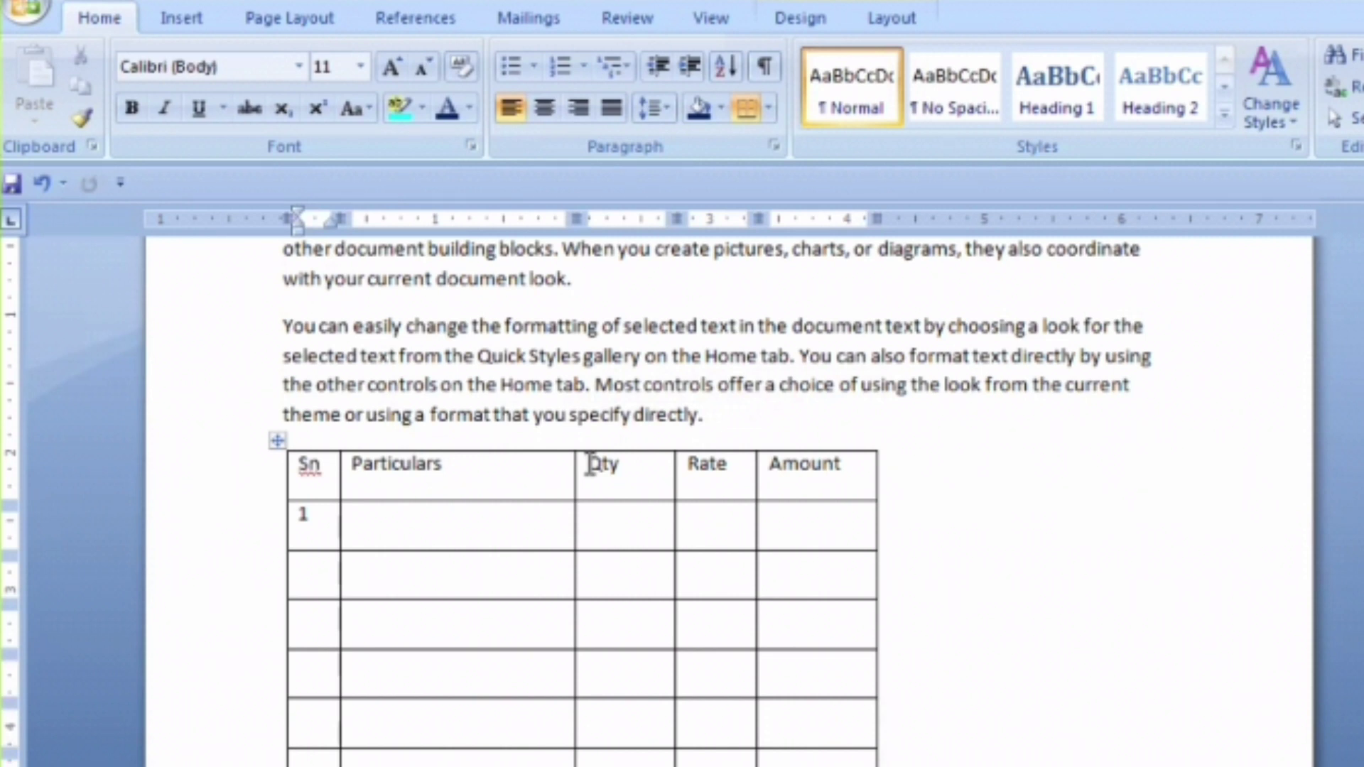
Step: Examine the table layout commands for deleting table parts and inserting columns
{"action": "left_click", "coordinate": [648, 486]}
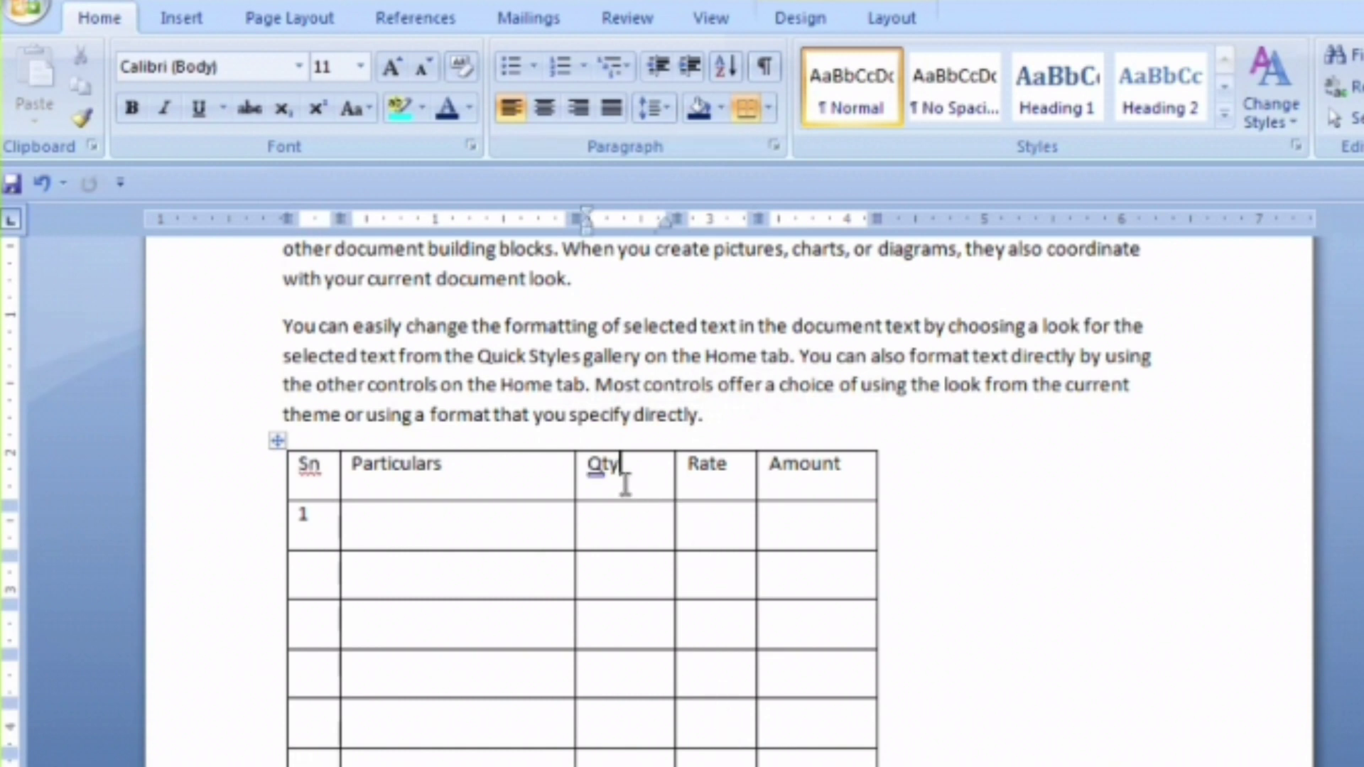
{"action": "left_click", "coordinate": [886, 21]}
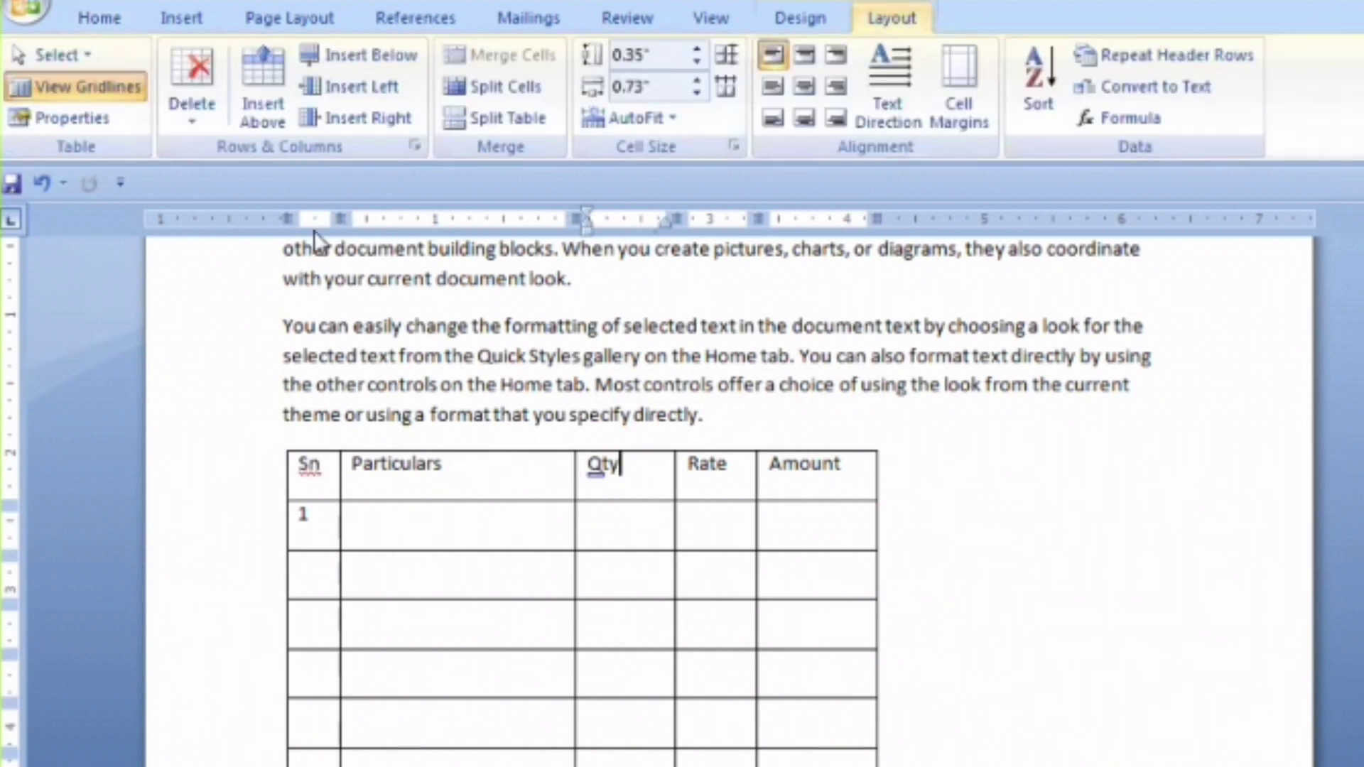
{"action": "key", "text": "Down"}
{"action": "key", "text": "Tab"}
{"action": "key", "text": "Tab"}
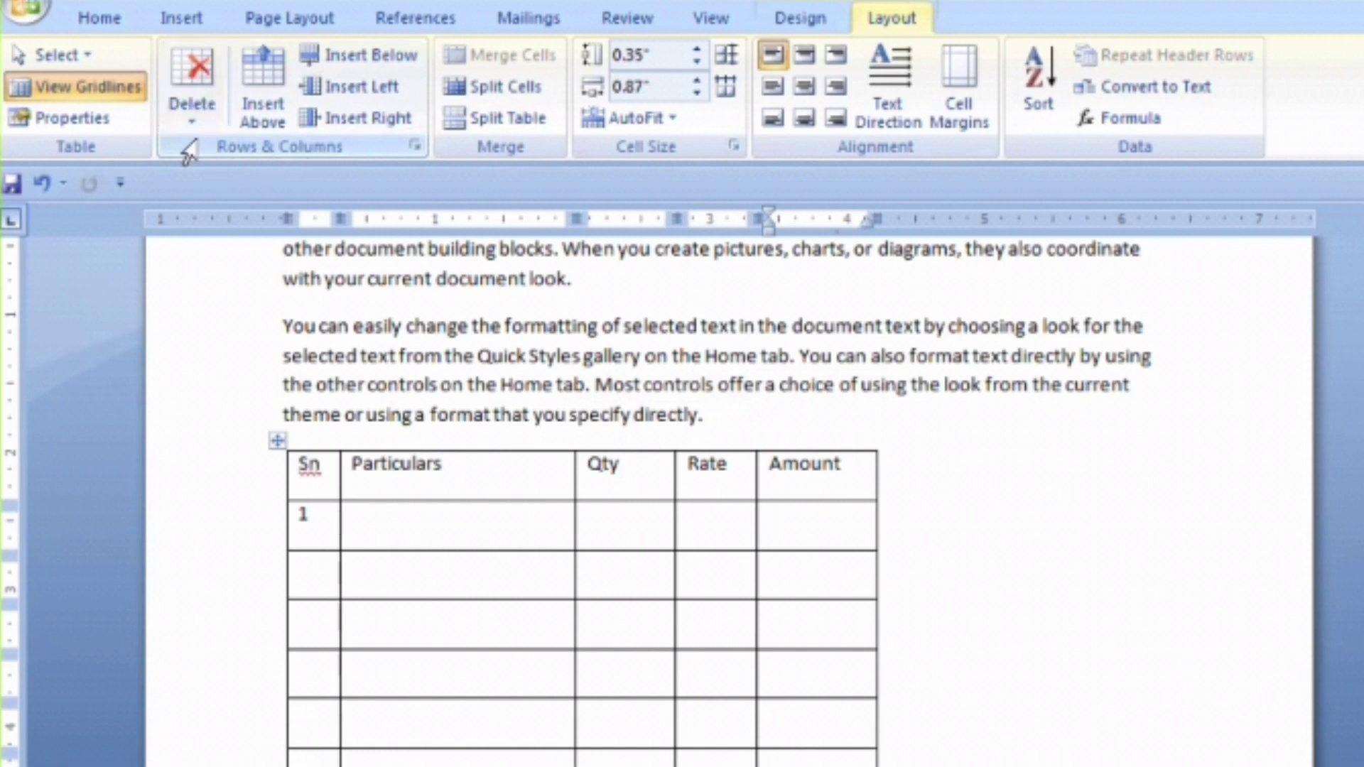
{"action": "left_click_drag", "start_coordinate": [610, 486], "coordinate": [606, 639]}
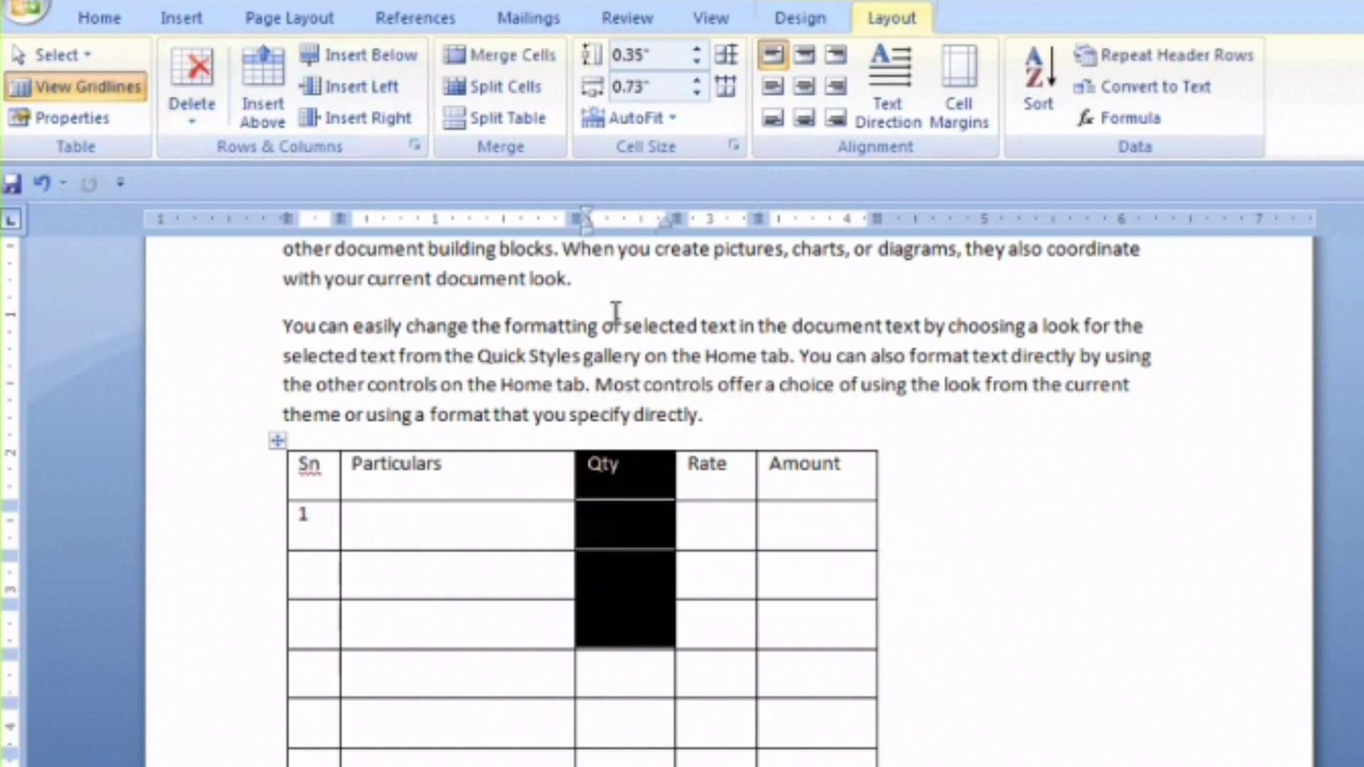
{"action": "left_click", "coordinate": [711, 487]}
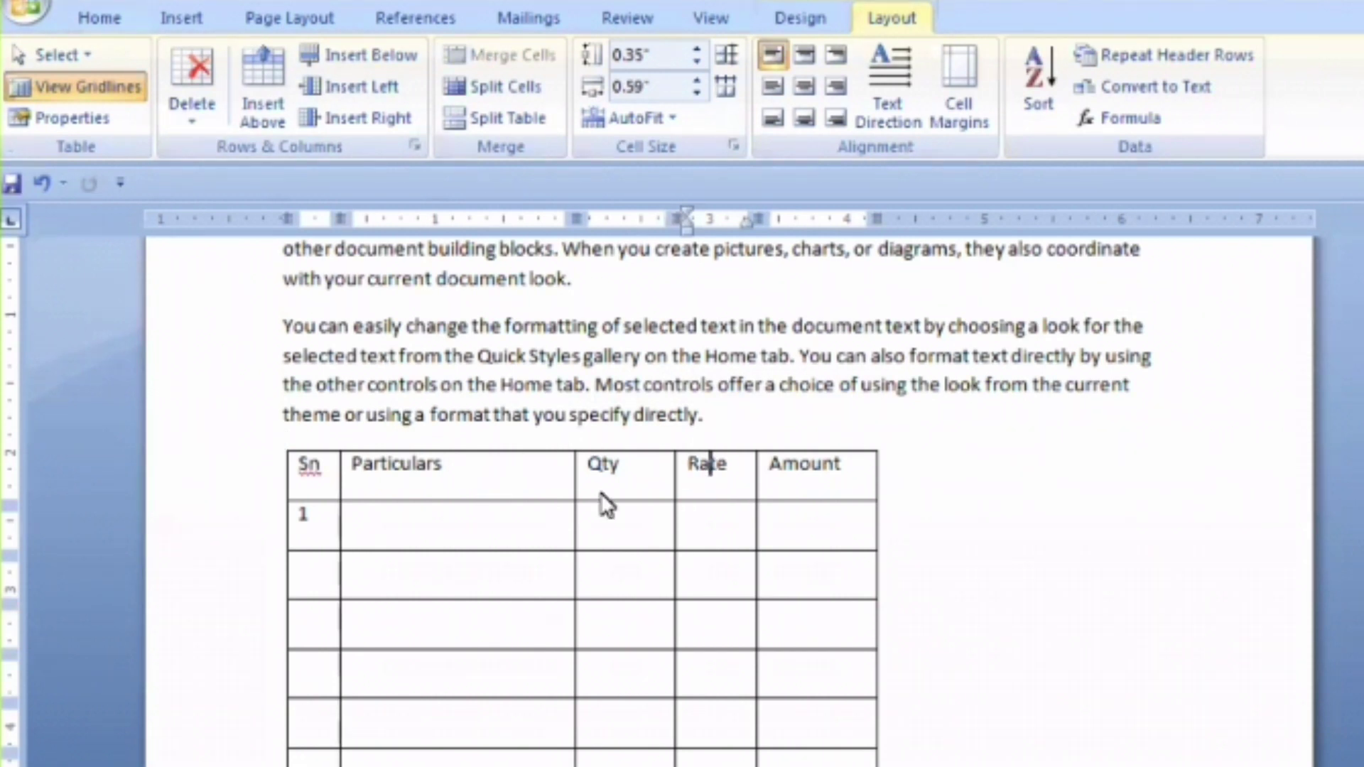
{"action": "left_click", "coordinate": [489, 466]}
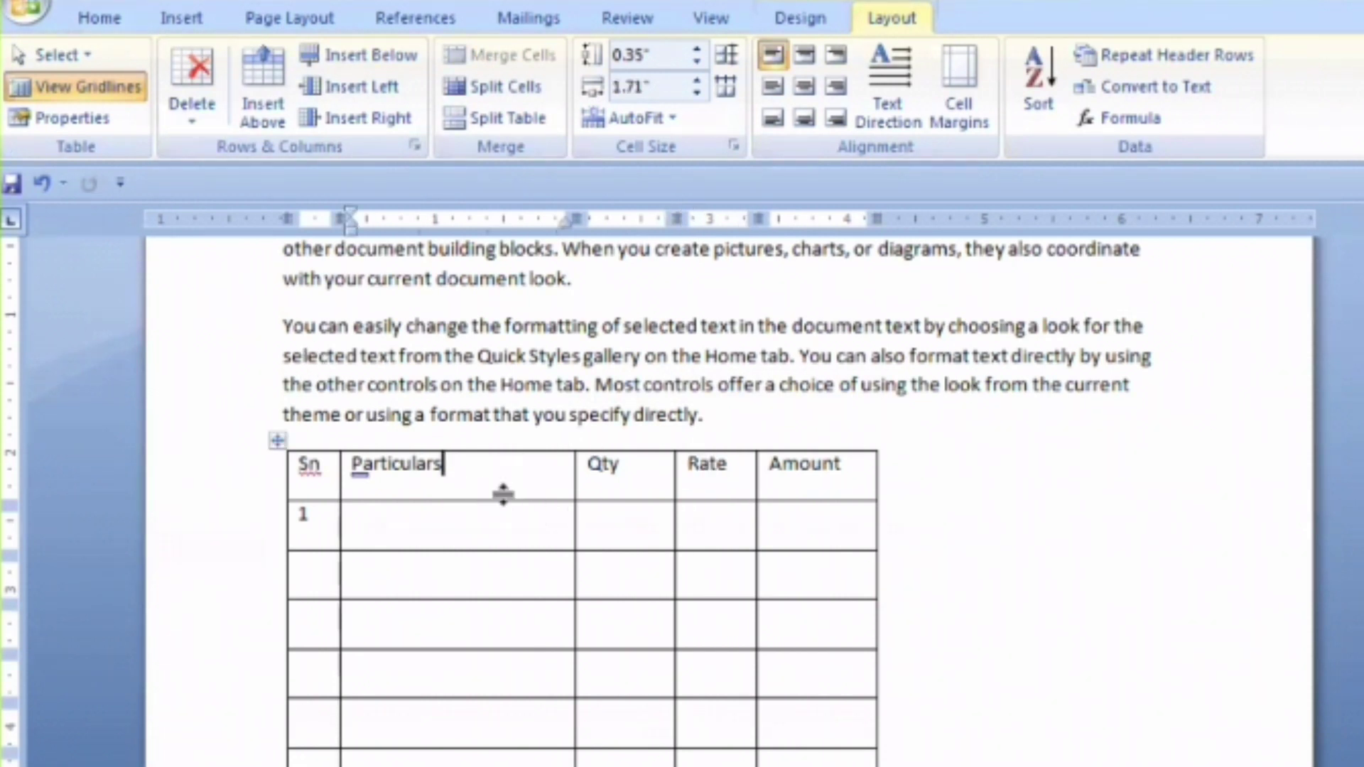
{"action": "left_click", "coordinate": [189, 127]}
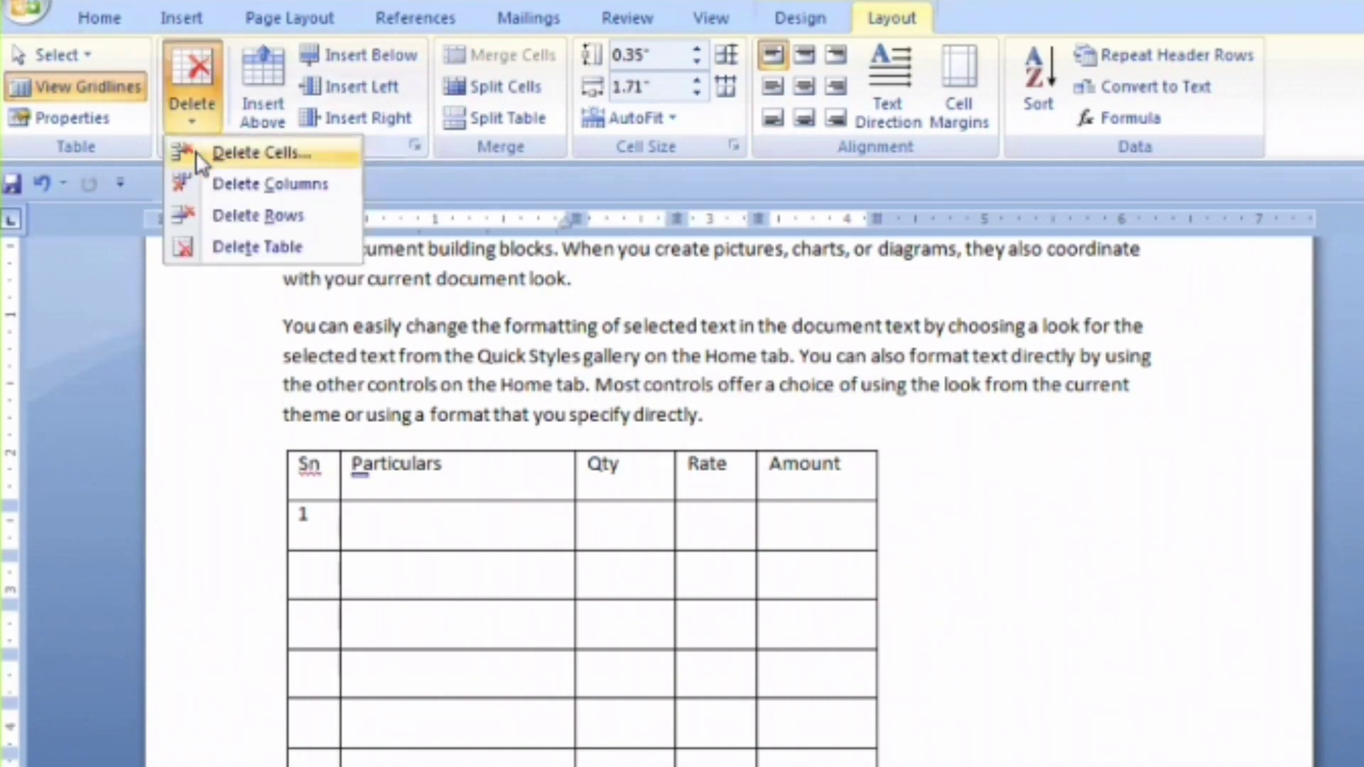
{"action": "left_click", "coordinate": [540, 465]}
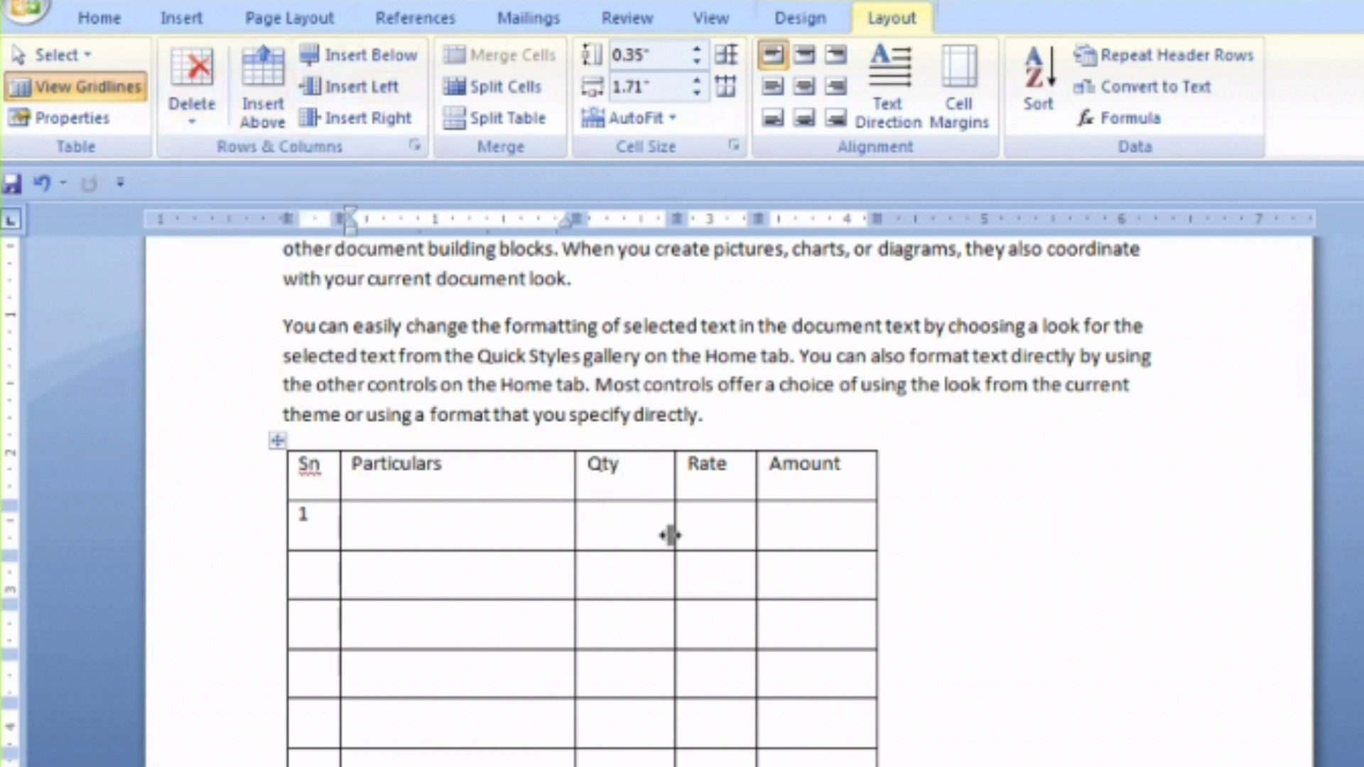
{"action": "left_click", "coordinate": [635, 524]}
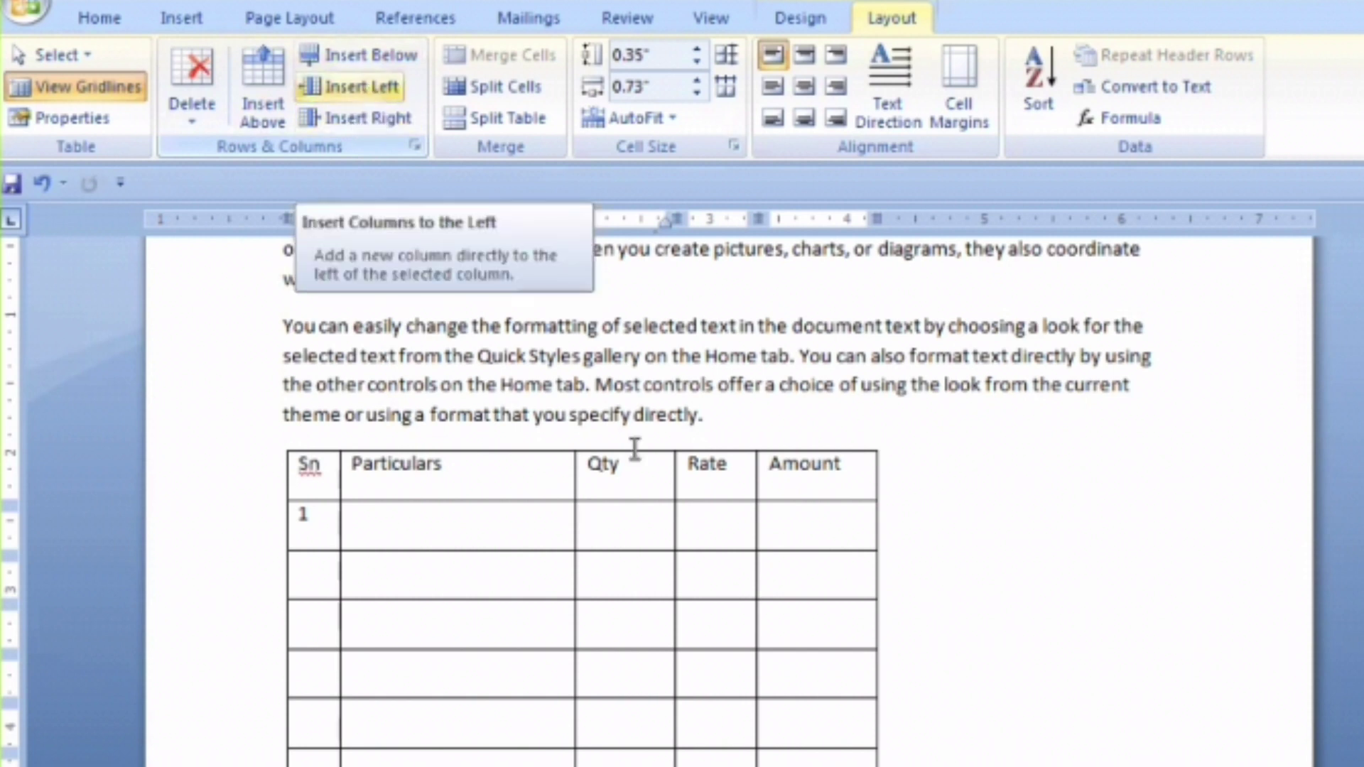
Step: Insert a new column to the right of the Amount column and give it the heading "remarks"
{"action": "left_click", "coordinate": [936, 516]}
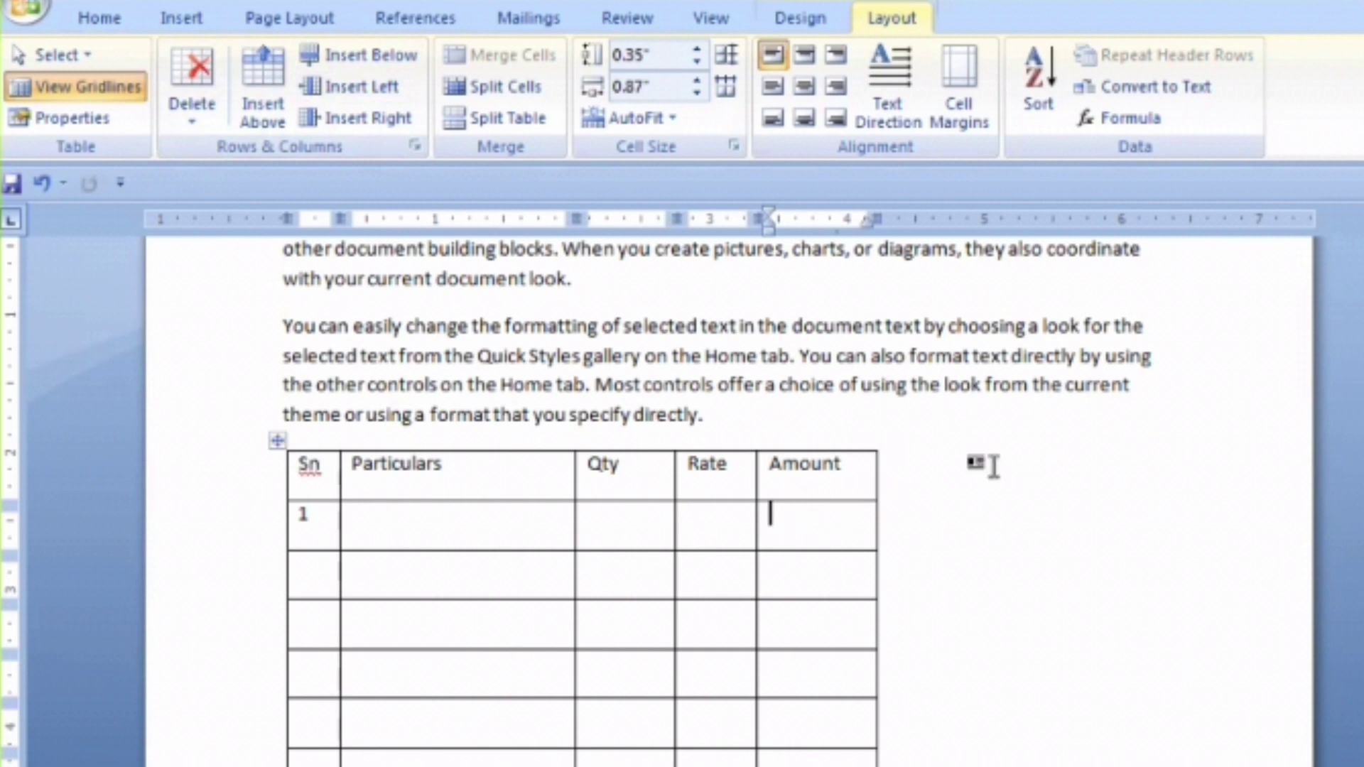
{"action": "left_click", "coordinate": [974, 463]}
{"action": "left_click", "coordinate": [851, 519]}
{"action": "left_click", "coordinate": [359, 121]}
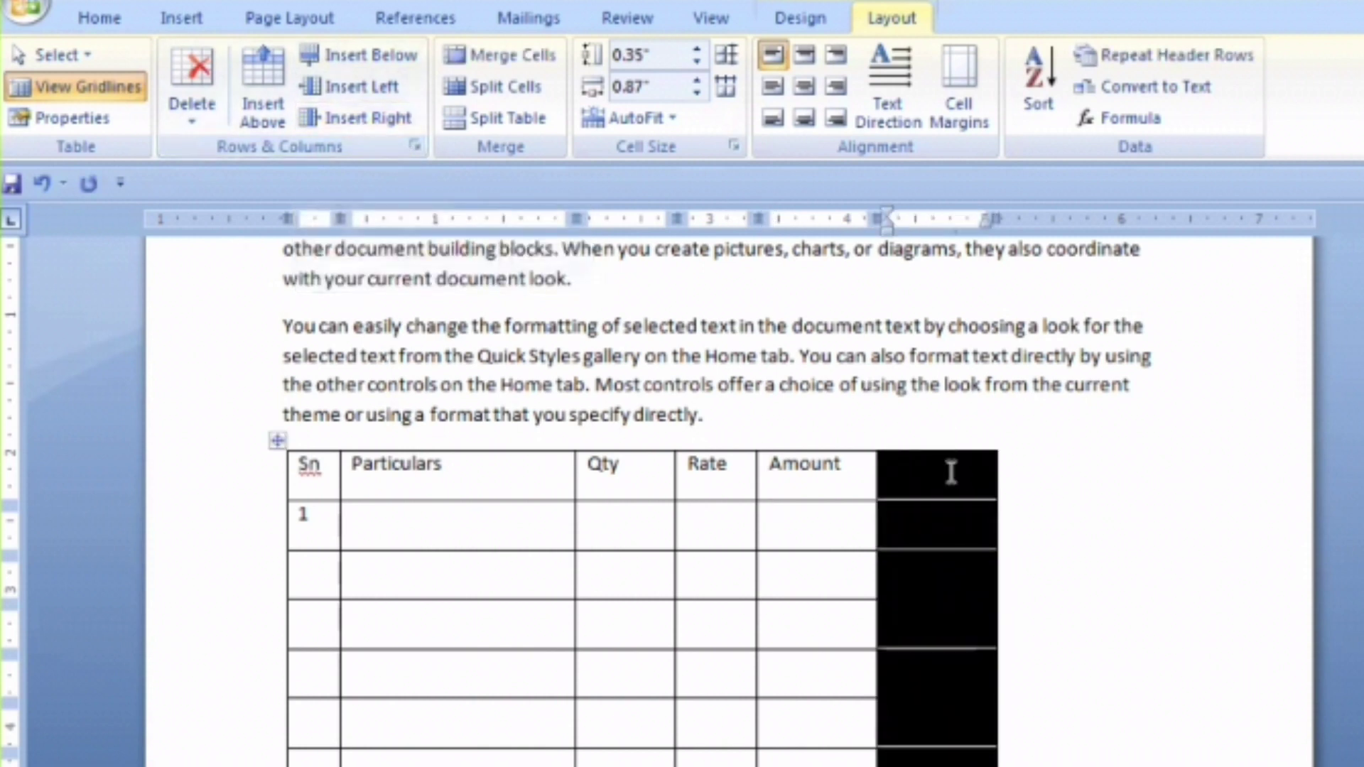
{"action": "left_click", "coordinate": [951, 473]}
{"action": "type", "text": "remarks"}
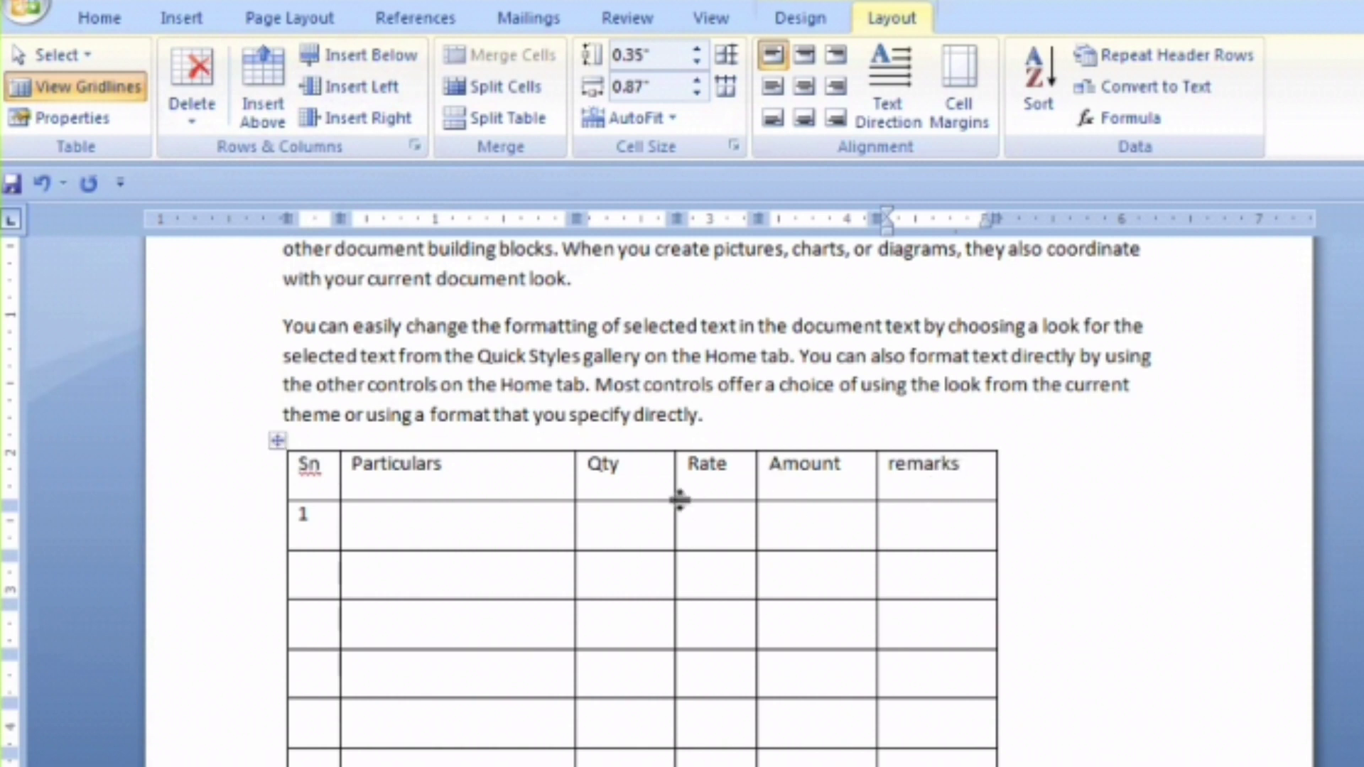
{"action": "left_click", "coordinate": [619, 442]}
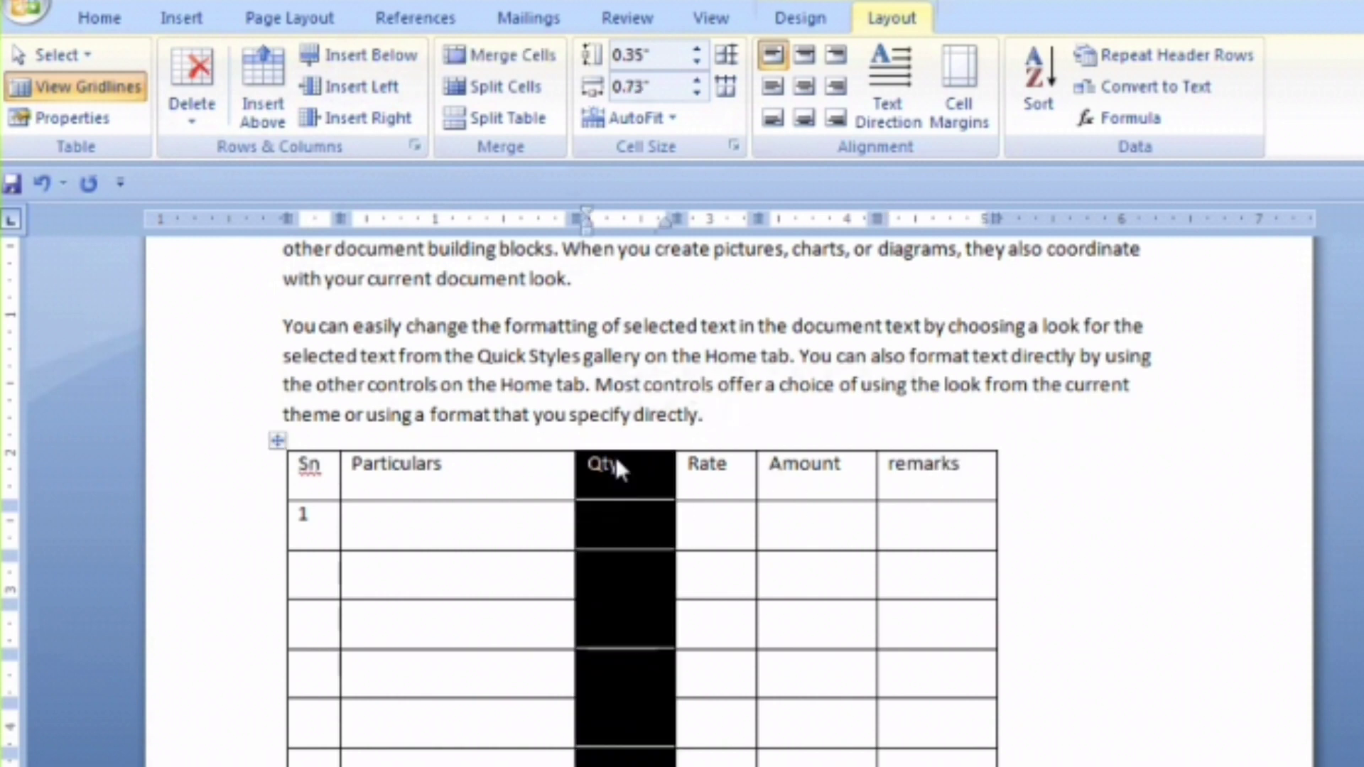
{"action": "right_click", "coordinate": [616, 455]}
{"action": "left_click", "coordinate": [605, 476]}
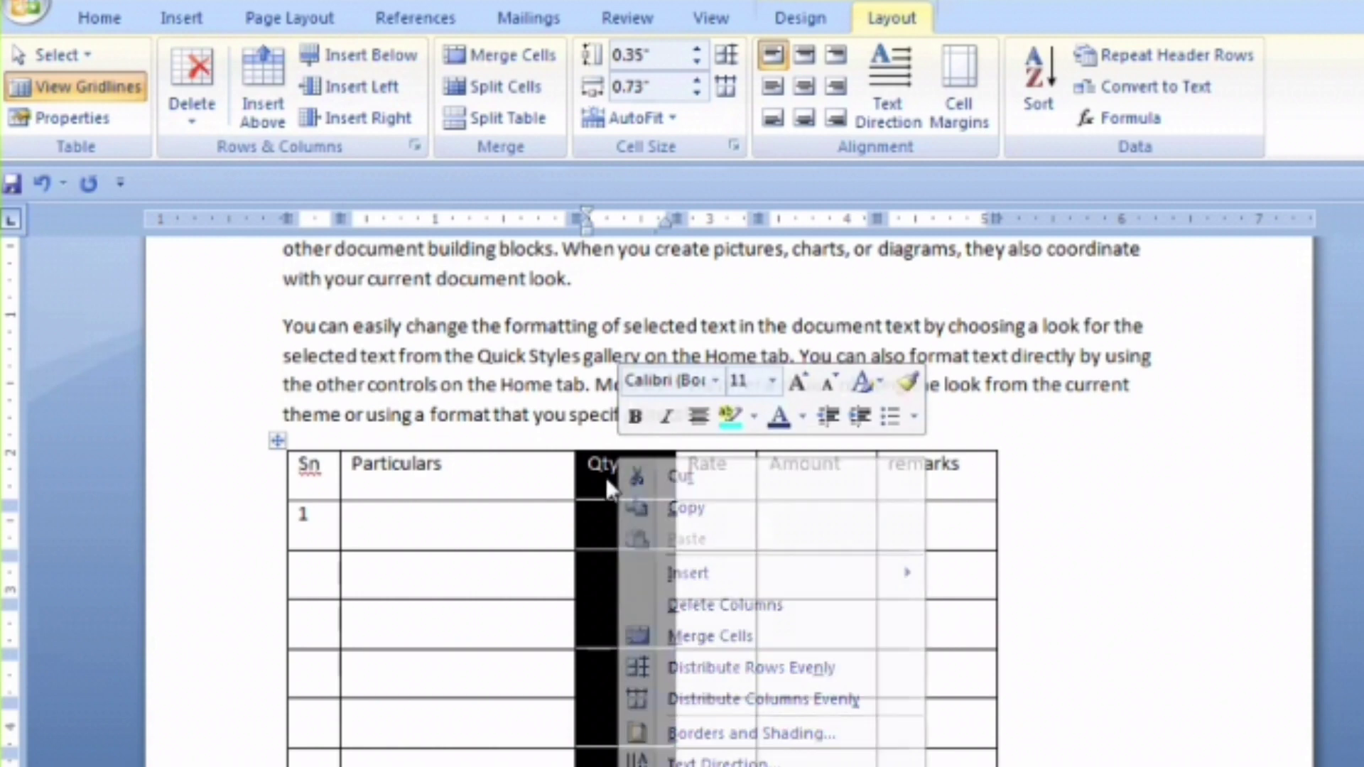
{"action": "left_click", "coordinate": [620, 468]}
{"action": "left_click_drag", "start_coordinate": [611, 522], "coordinate": [611, 764]}
{"action": "left_click", "coordinate": [632, 531]}
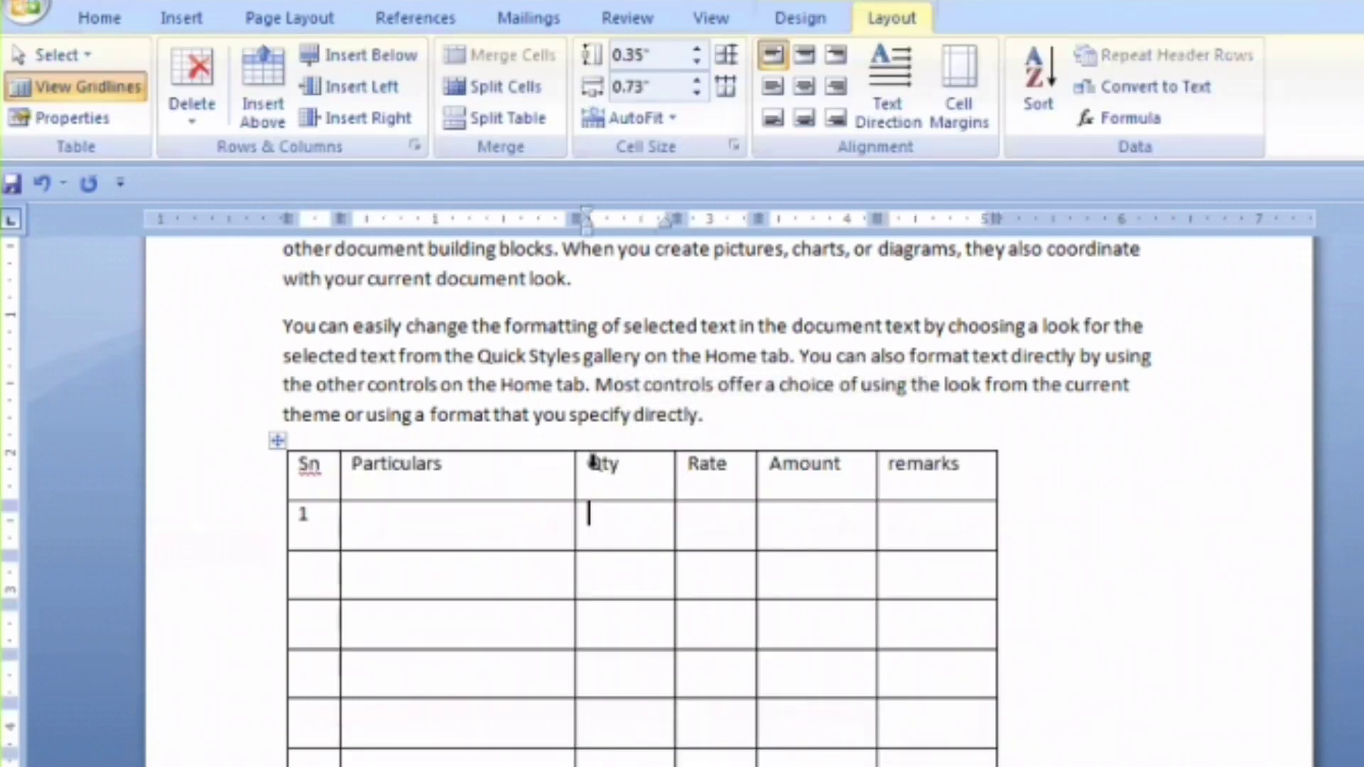
{"action": "left_click", "coordinate": [620, 466]}
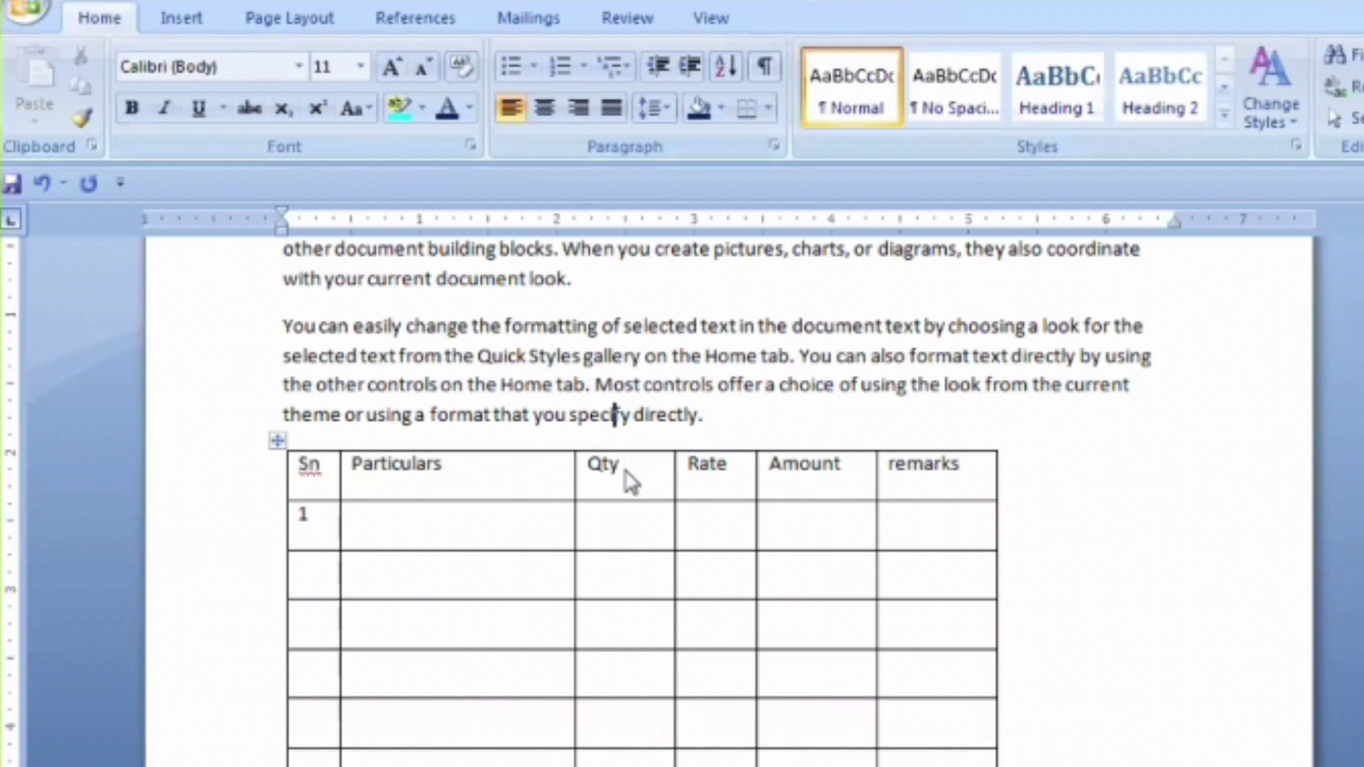
Step: Select the whole Qty column and delete it from the table
{"action": "left_click", "coordinate": [630, 478]}
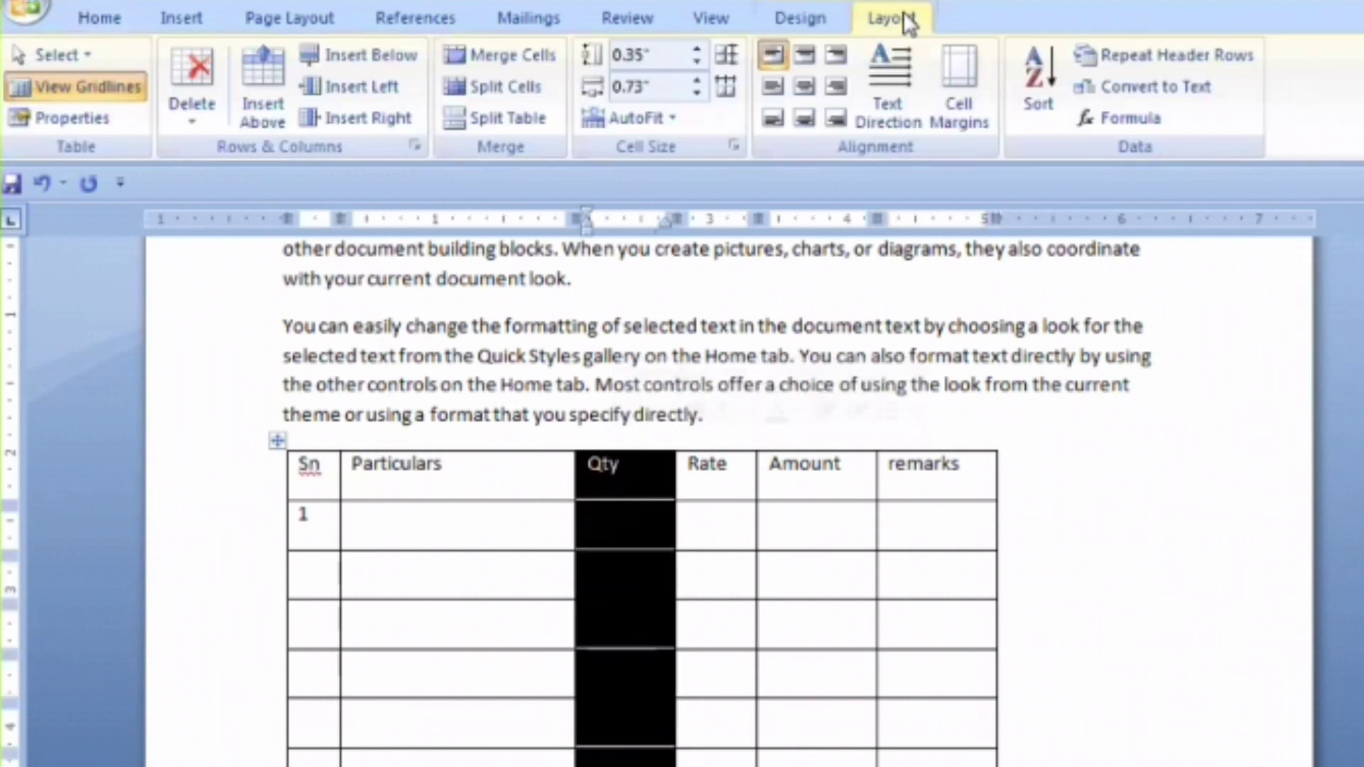
{"action": "left_click", "coordinate": [216, 112]}
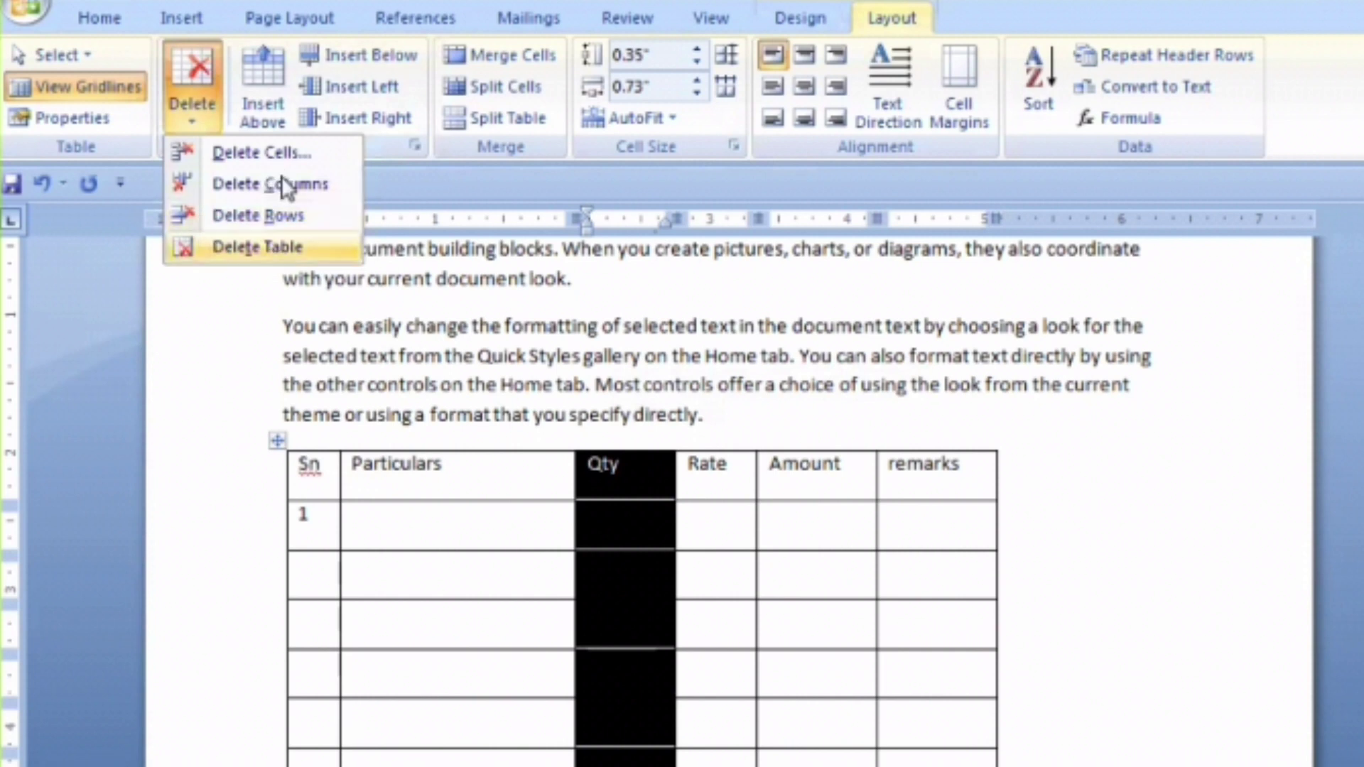
{"action": "left_click", "coordinate": [317, 199]}
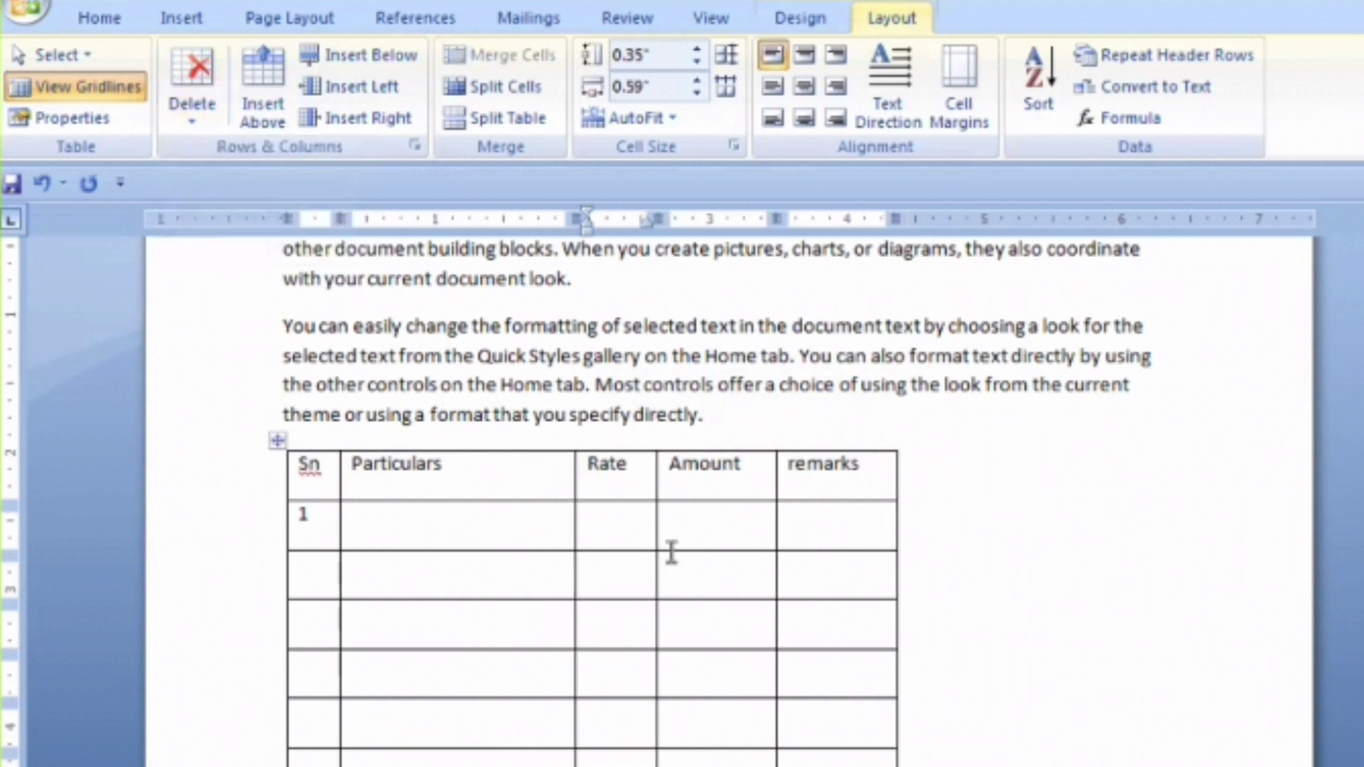
{"action": "left_click", "coordinate": [682, 526]}
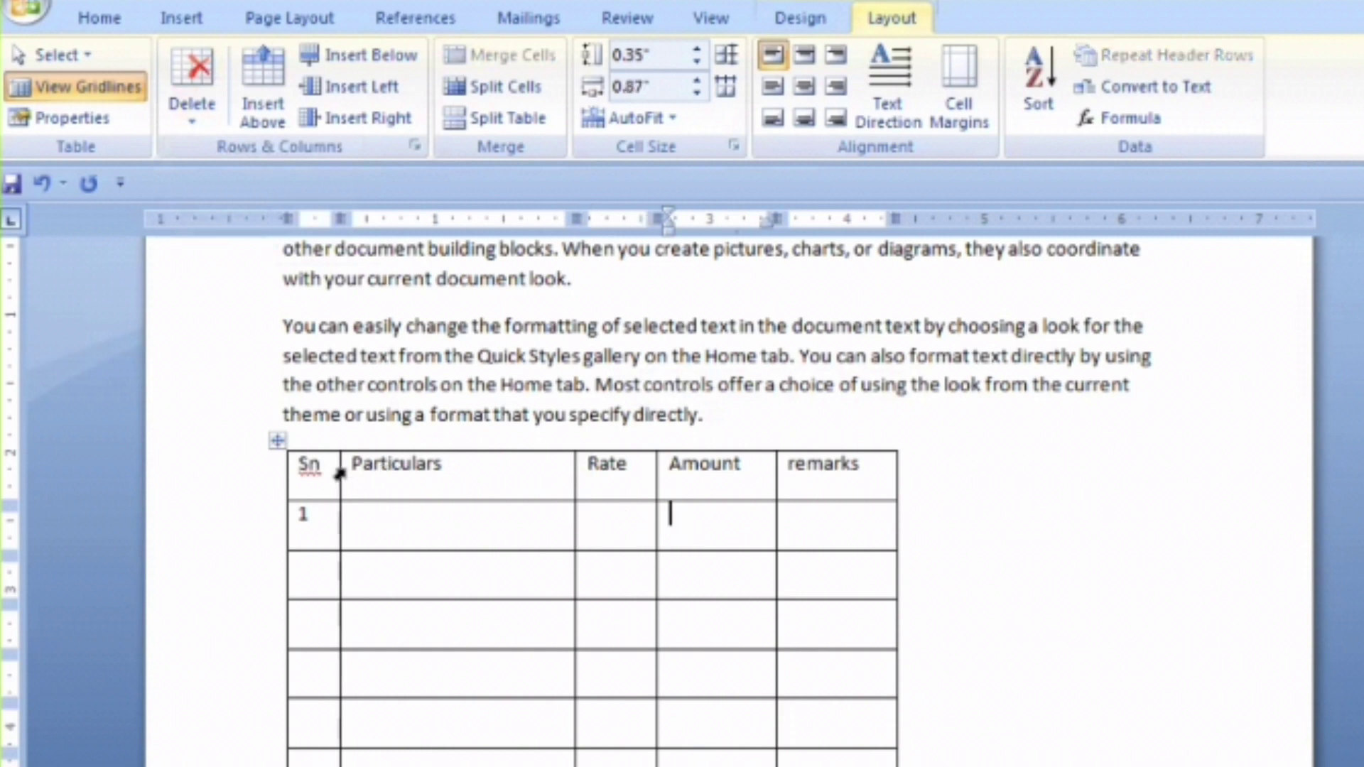
{"action": "left_click", "coordinate": [447, 465]}
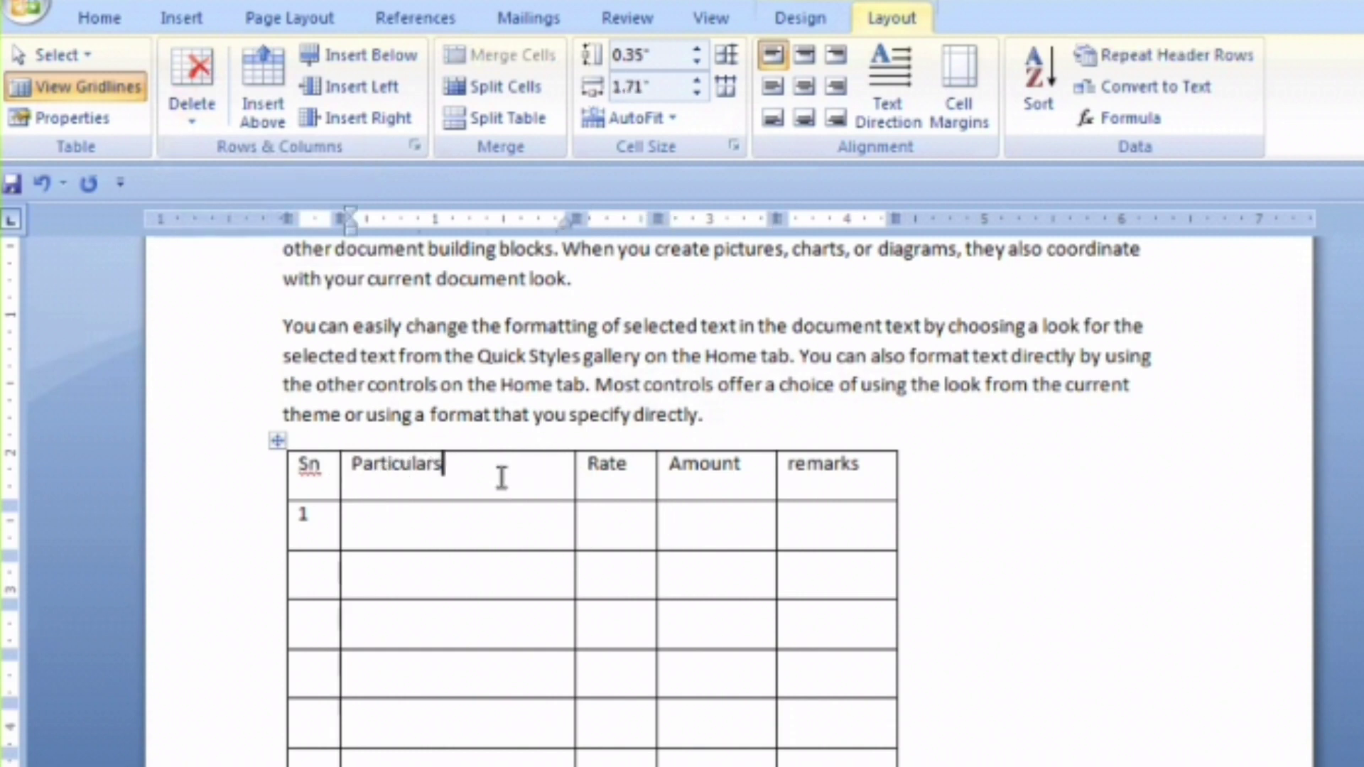
{"action": "left_click", "coordinate": [618, 474]}
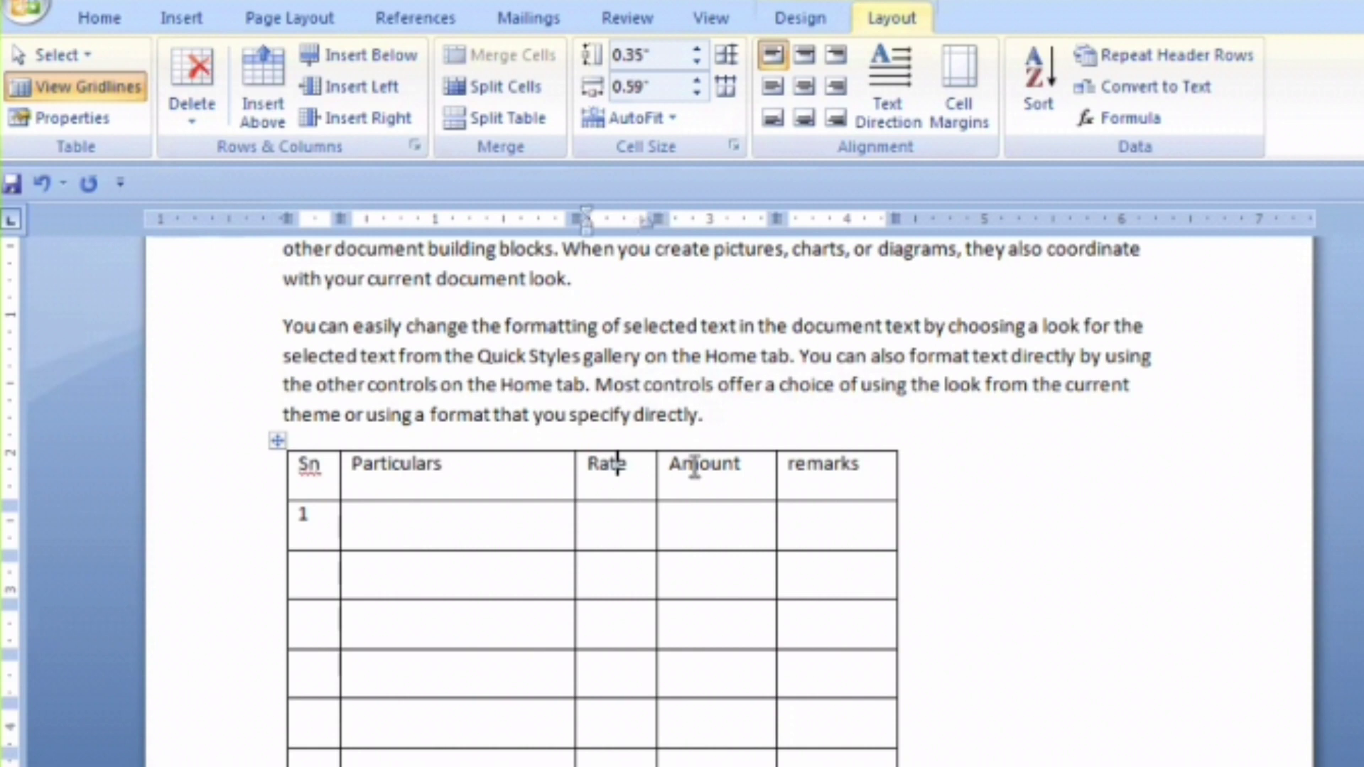
{"action": "left_click", "coordinate": [835, 475]}
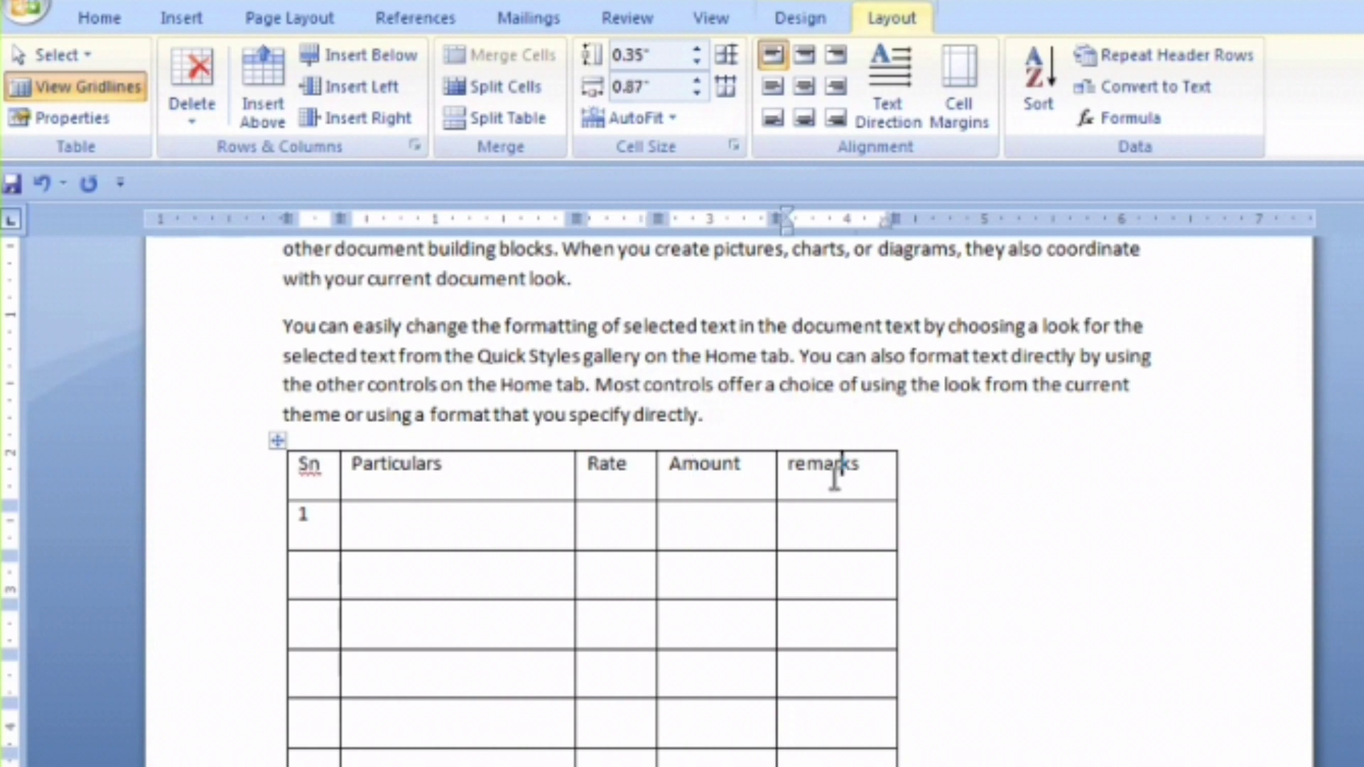
{"action": "left_click", "coordinate": [457, 472]}
{"action": "left_click", "coordinate": [593, 474]}
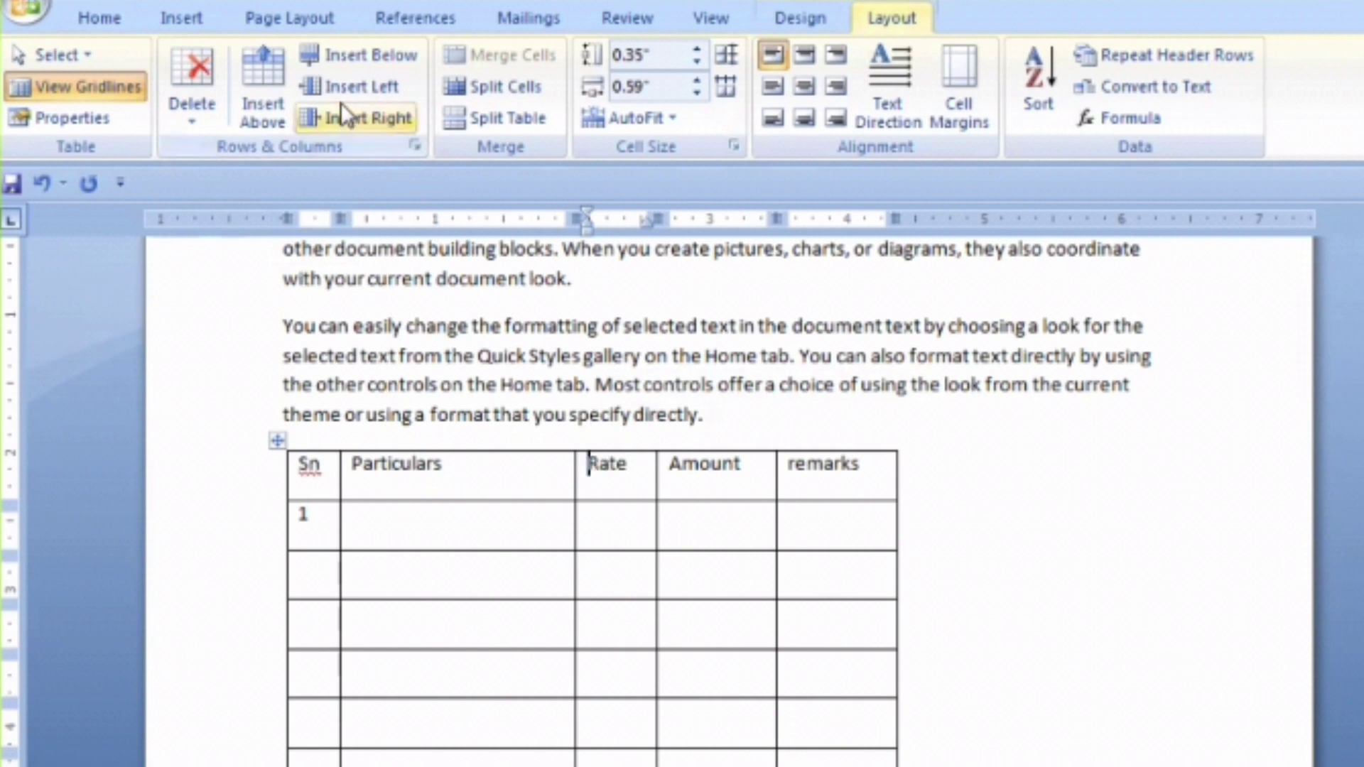
{"action": "left_click", "coordinate": [711, 471]}
{"action": "left_click", "coordinate": [643, 522]}
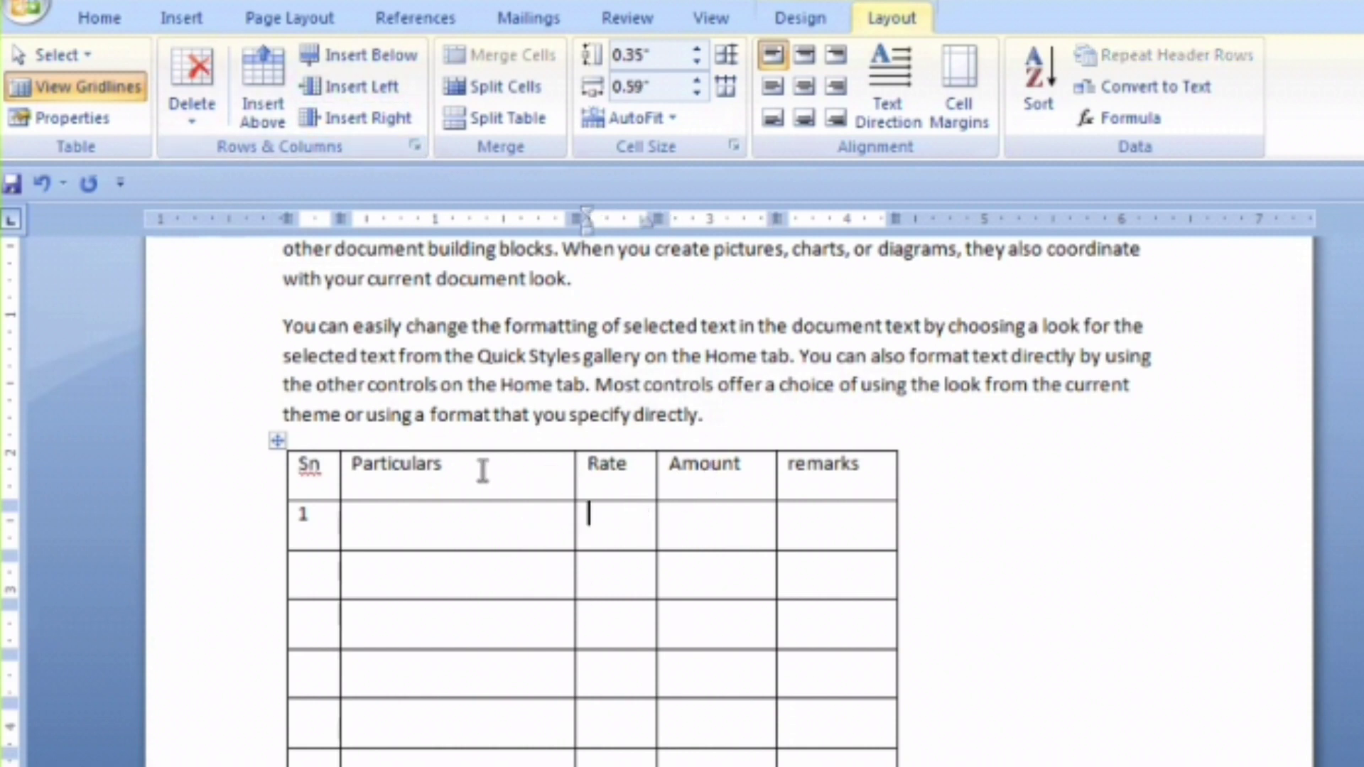
Step: Try inserting a blank column to the right and to the left of the Particulars column, undoing each insertion
{"action": "left_click", "coordinate": [443, 469]}
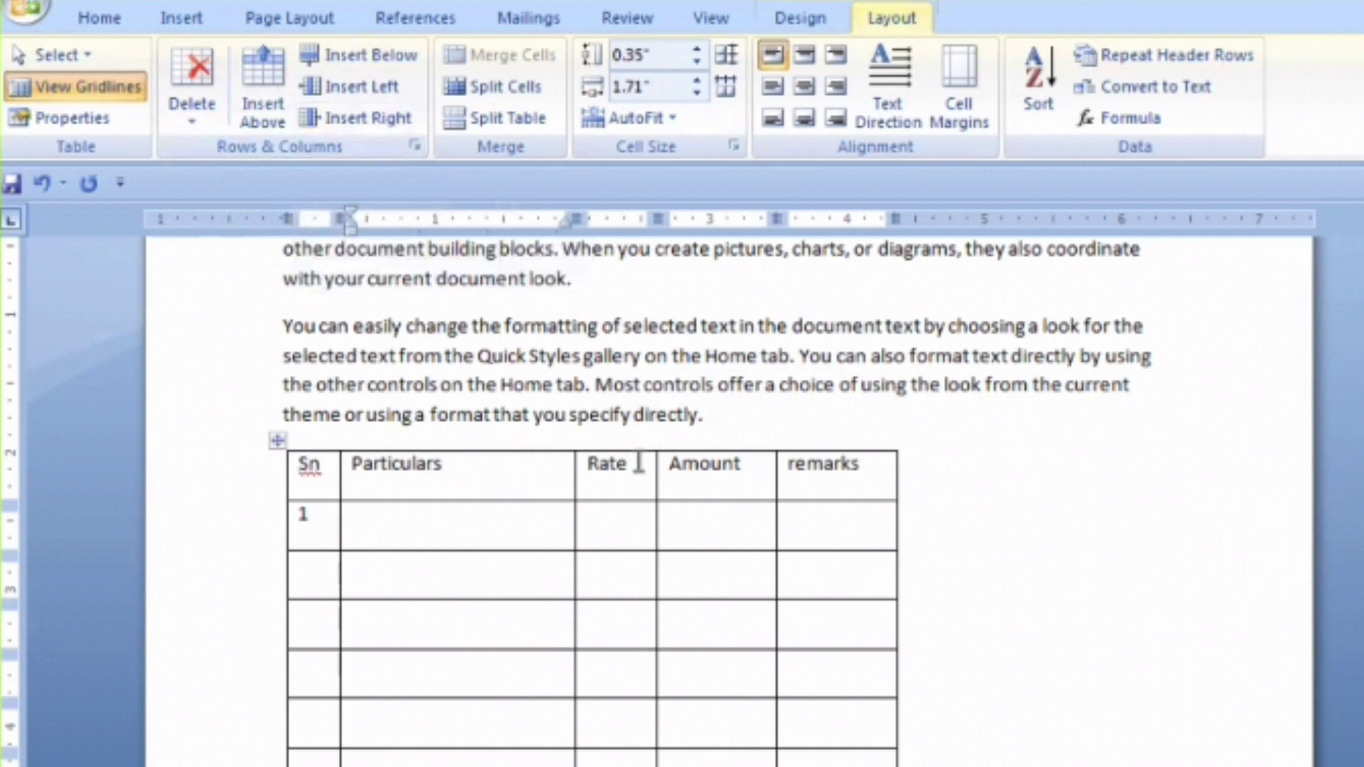
{"action": "left_click", "coordinate": [347, 128]}
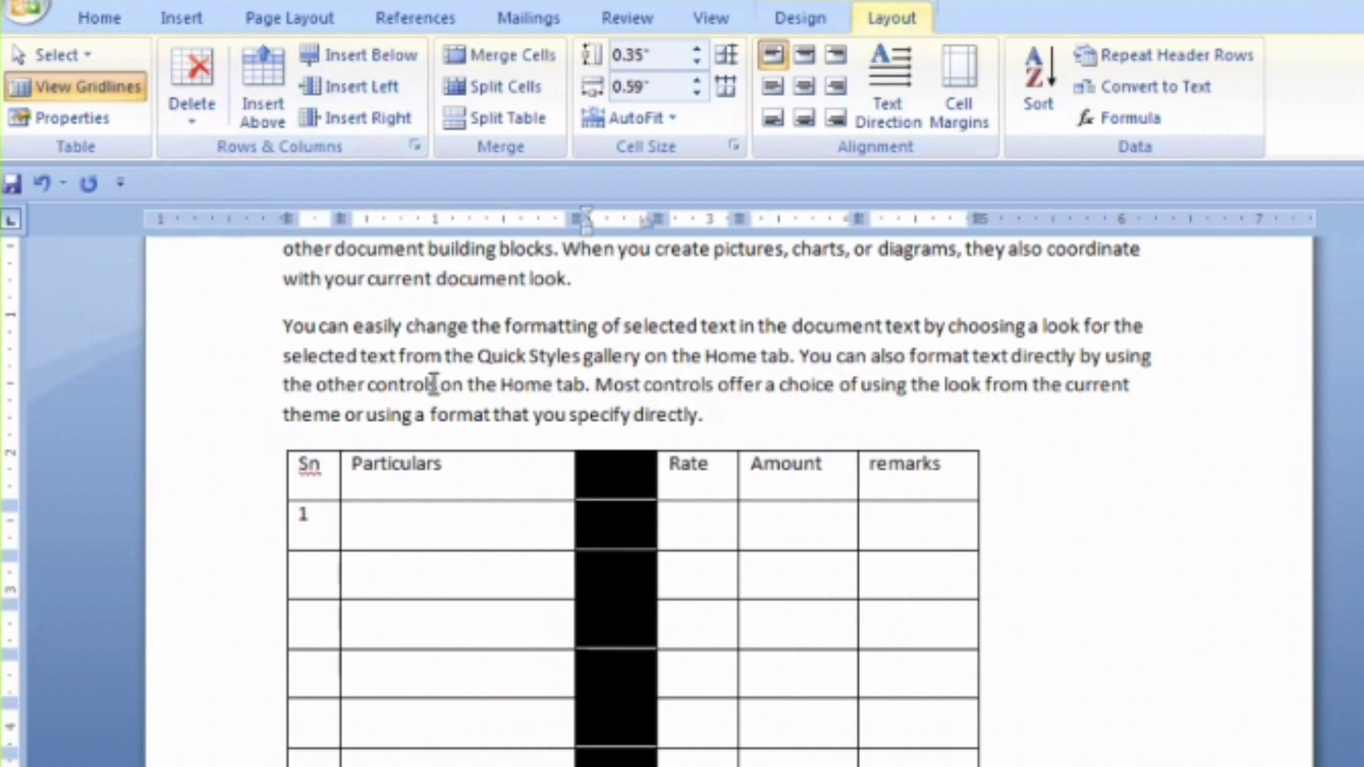
{"action": "key", "text": "ctrl+z"}
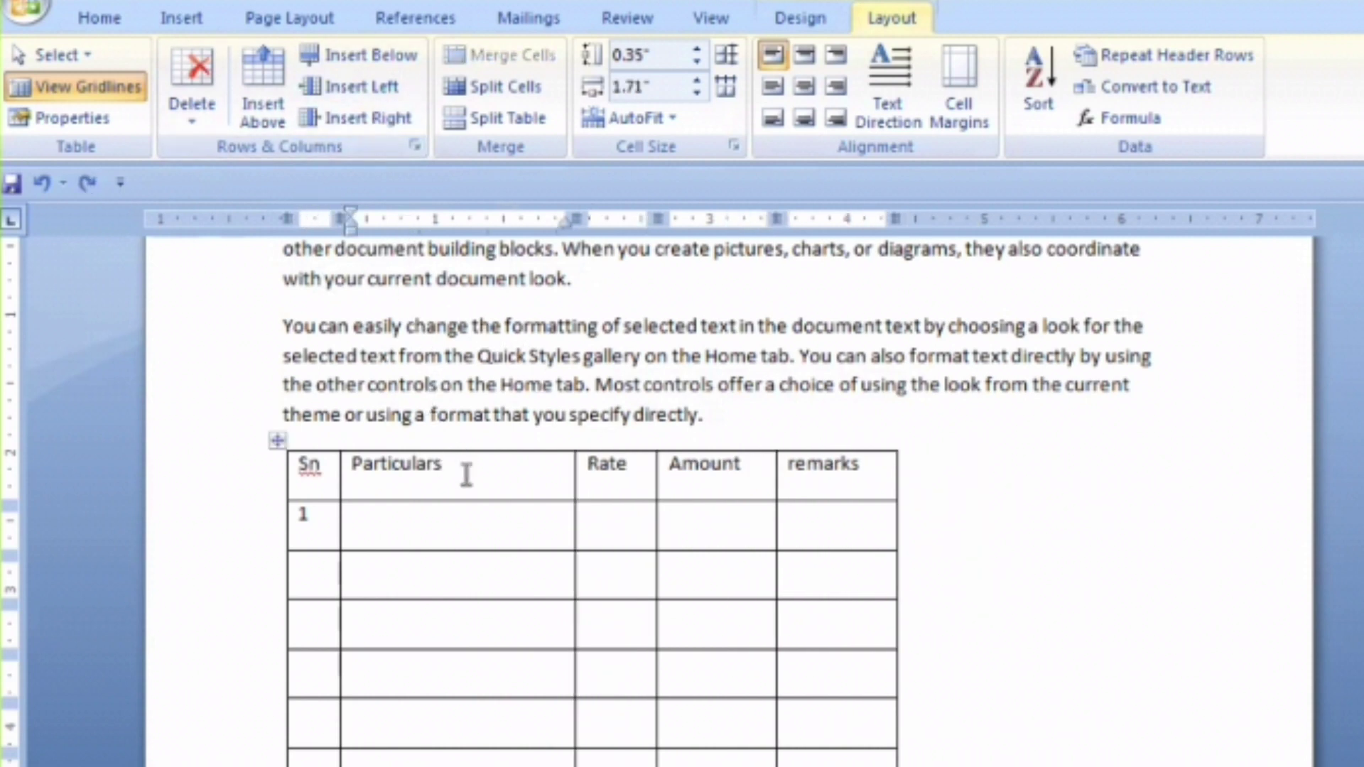
{"action": "left_click", "coordinate": [357, 85]}
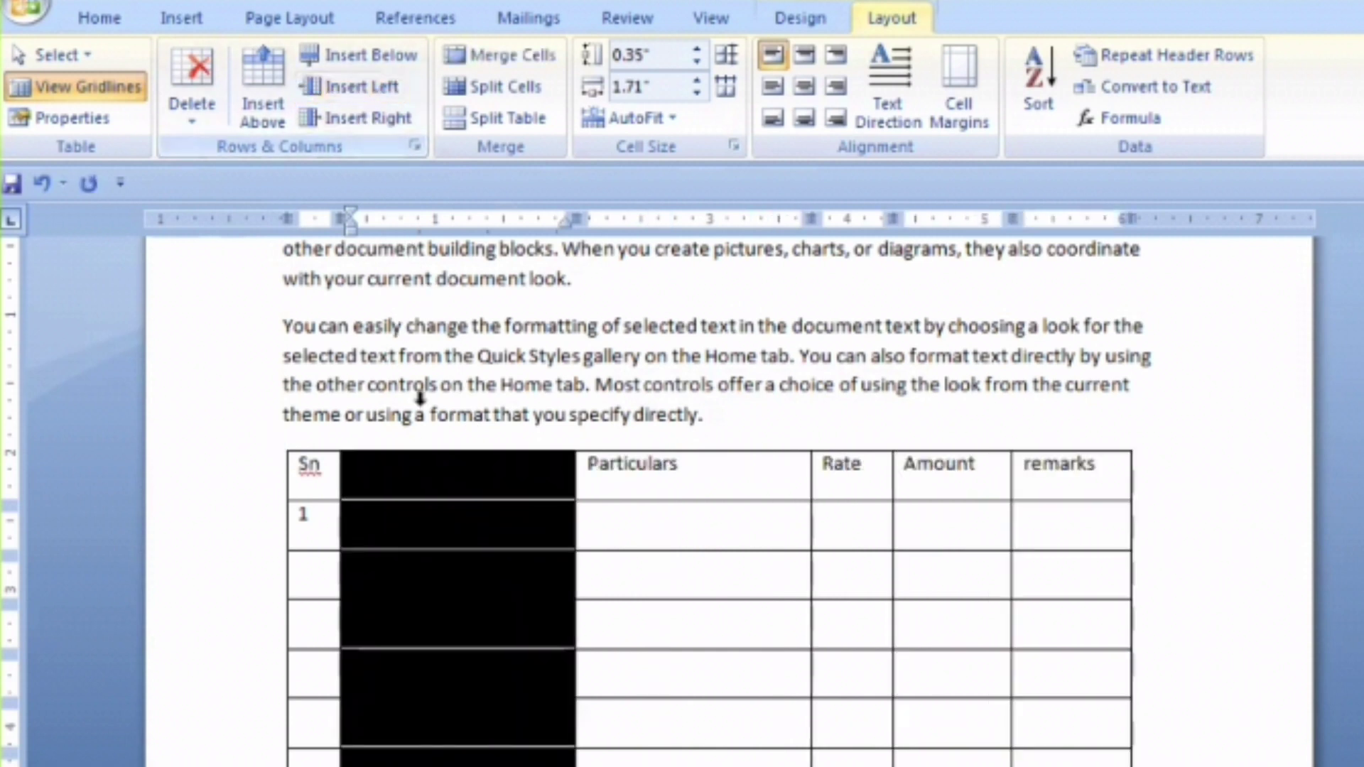
{"action": "left_click", "coordinate": [391, 462]}
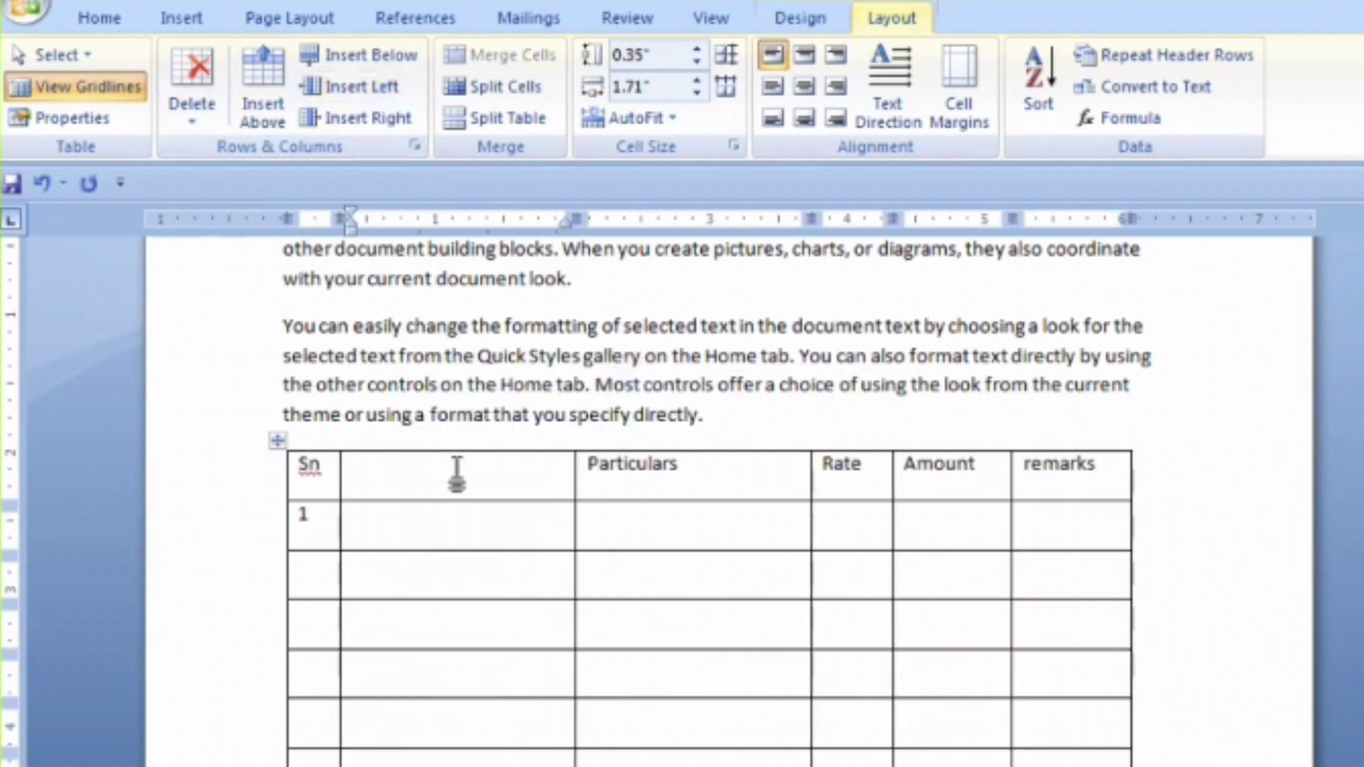
{"action": "key", "text": "ctrl+z"}
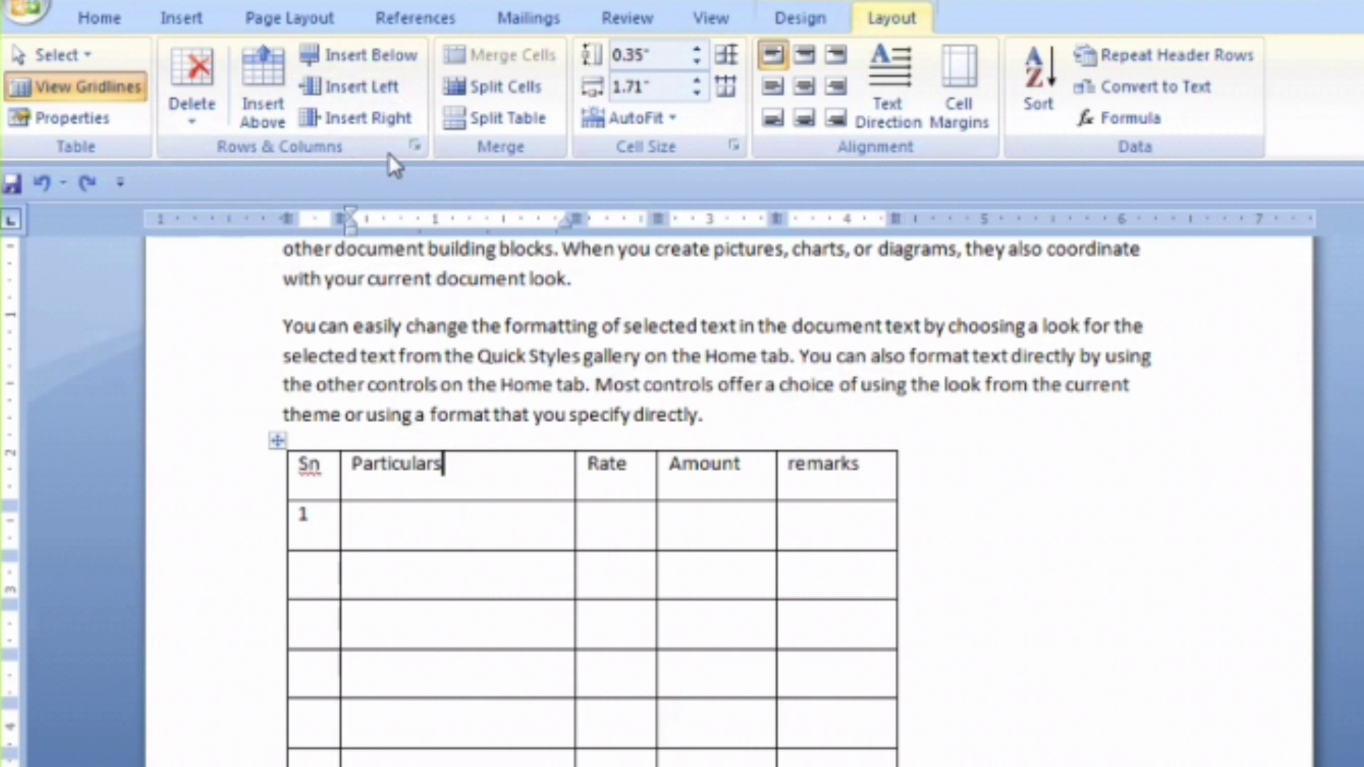
{"action": "left_click", "coordinate": [370, 120]}
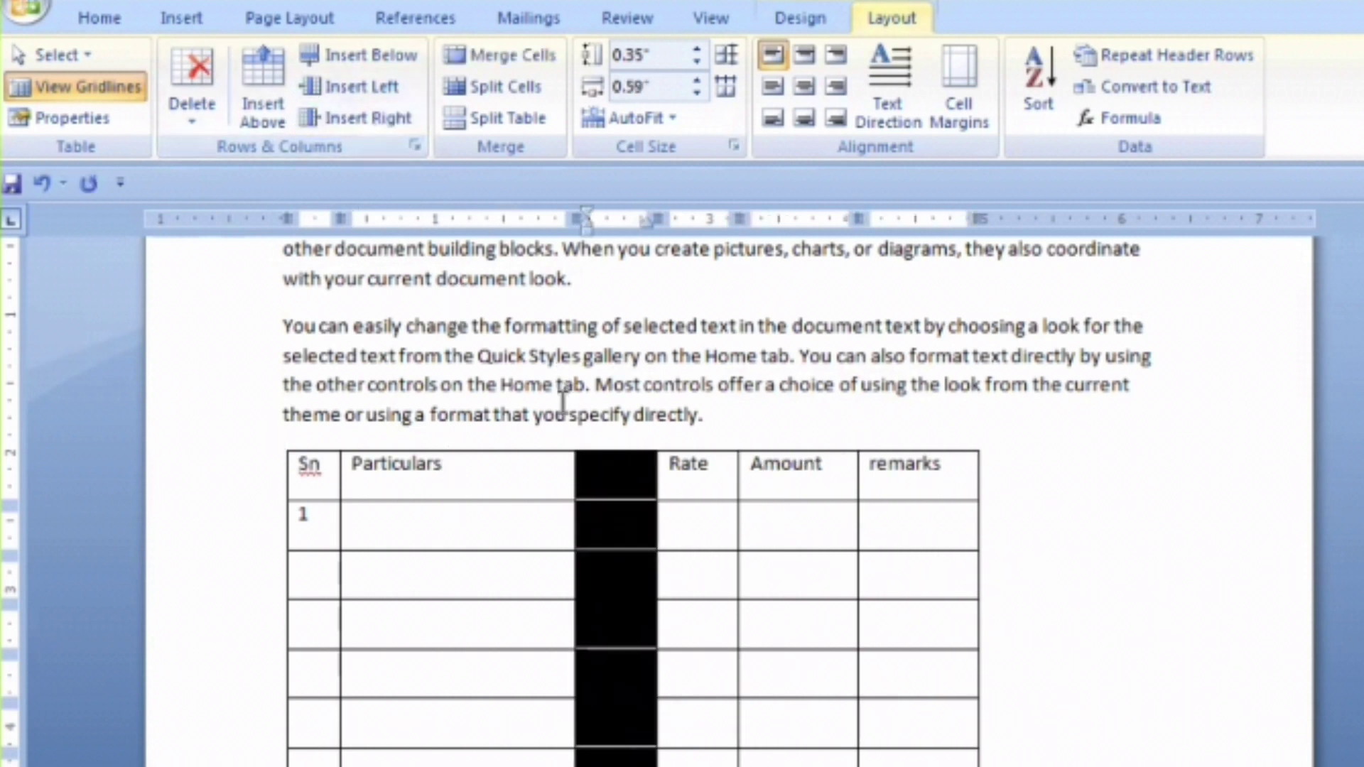
{"action": "key", "text": "ctrl+z"}
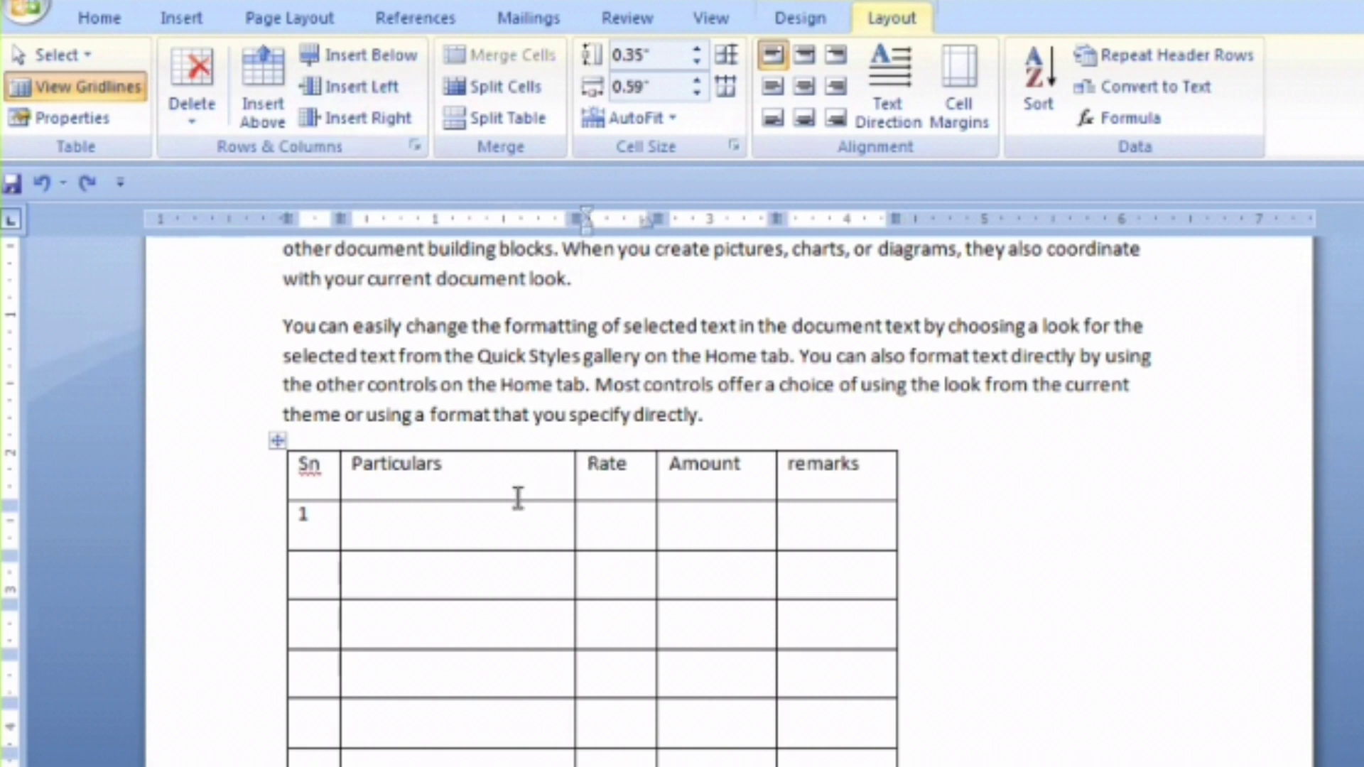
Step: Insert a new column to the left of the Rate column and give it the heading "Qty."
{"action": "left_click", "coordinate": [361, 88]}
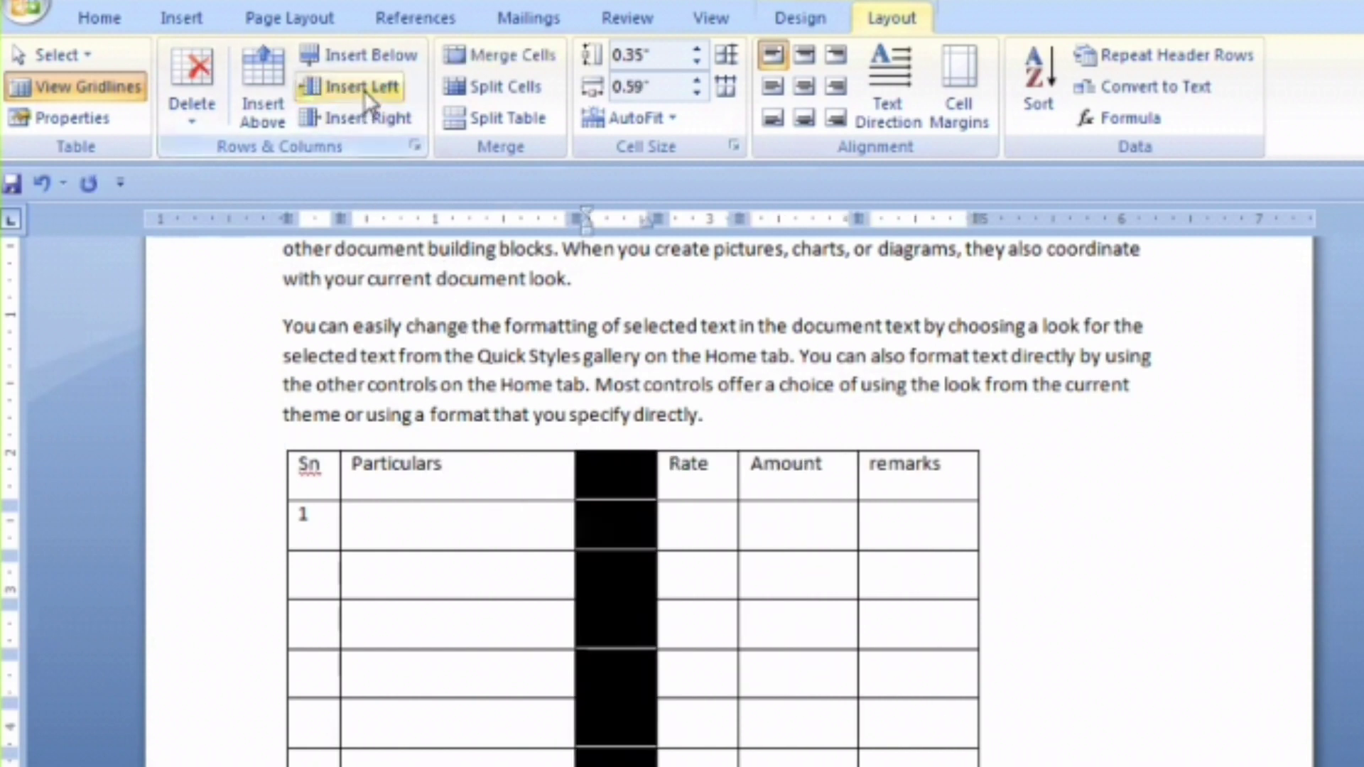
{"action": "left_click", "coordinate": [603, 463]}
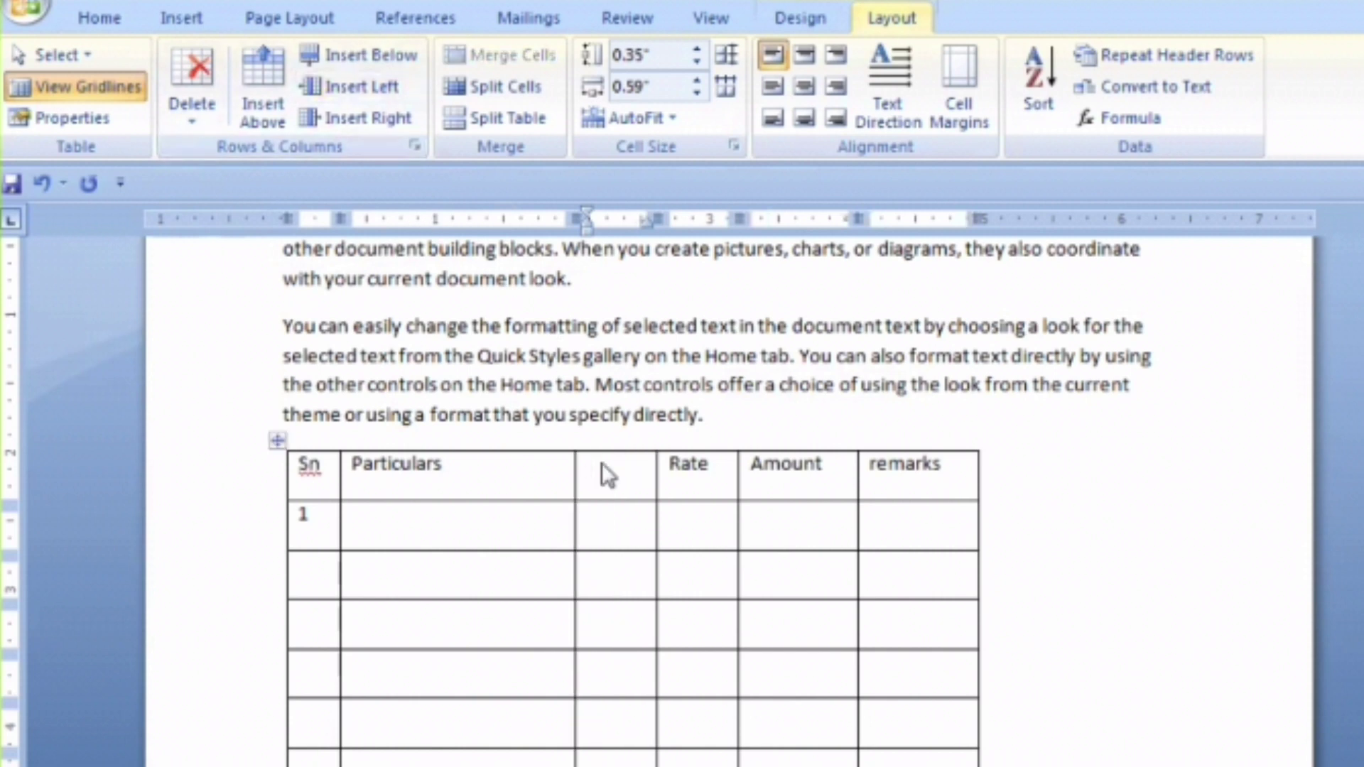
{"action": "type", "text": "qty."}
{"action": "left_click", "coordinate": [448, 509]}
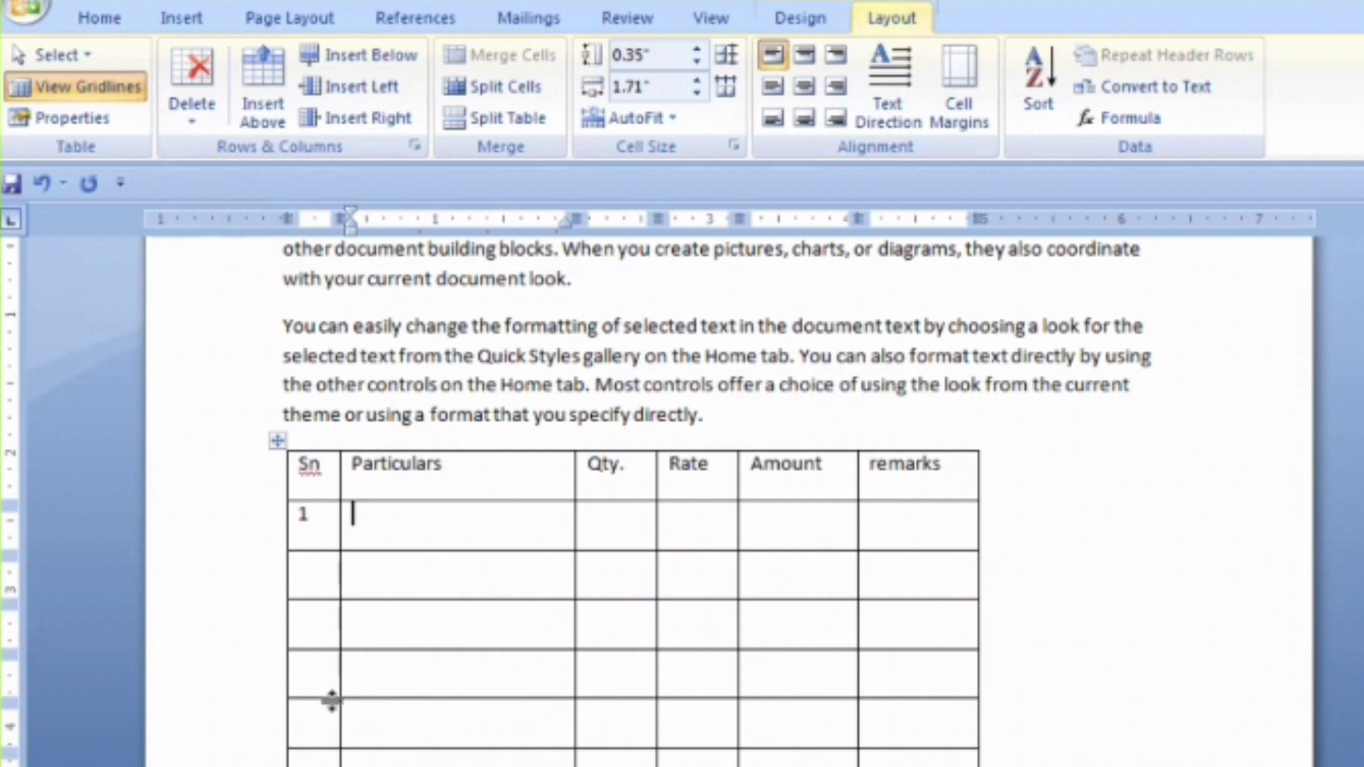
{"action": "left_click", "coordinate": [336, 678]}
{"action": "left_click_drag", "start_coordinate": [344, 698], "coordinate": [917, 759]}
{"action": "left_click_drag", "start_coordinate": [317, 663], "coordinate": [909, 756]}
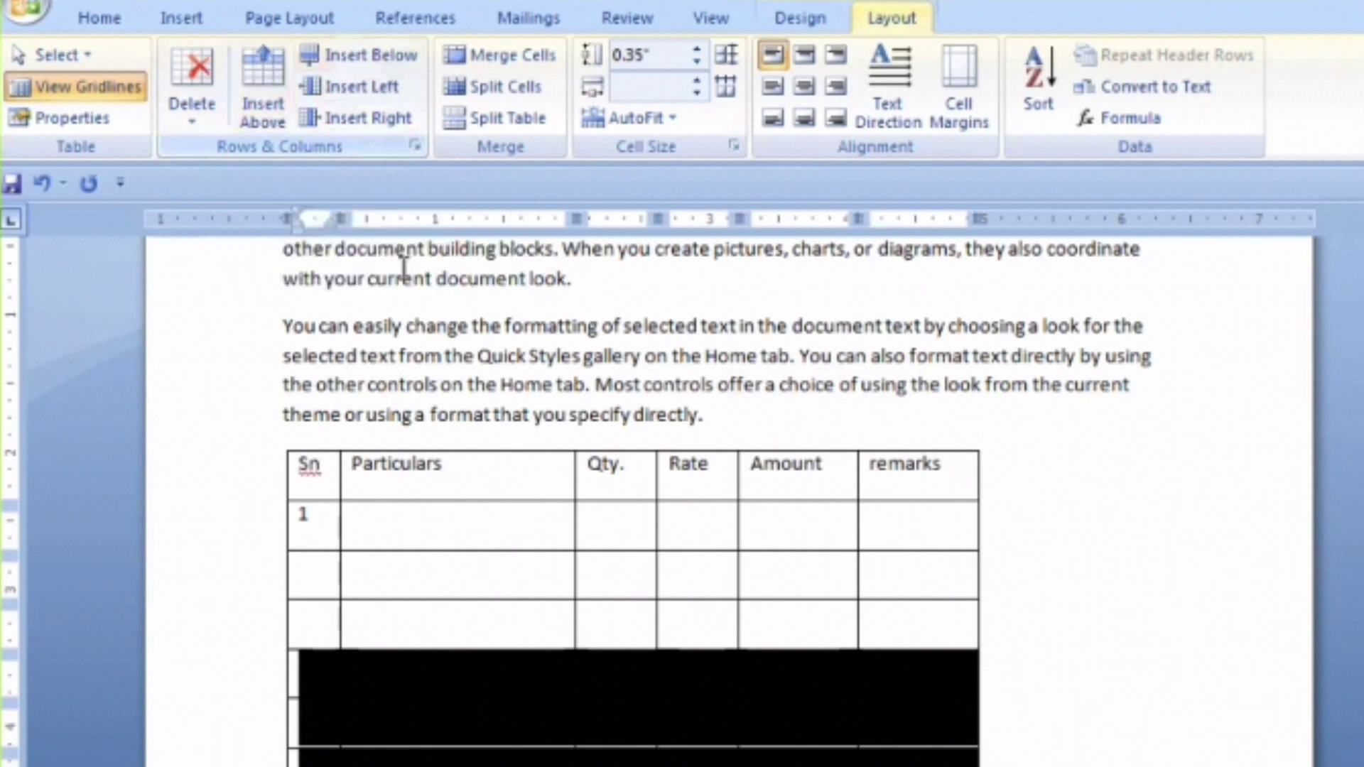
{"action": "left_click", "coordinate": [444, 487]}
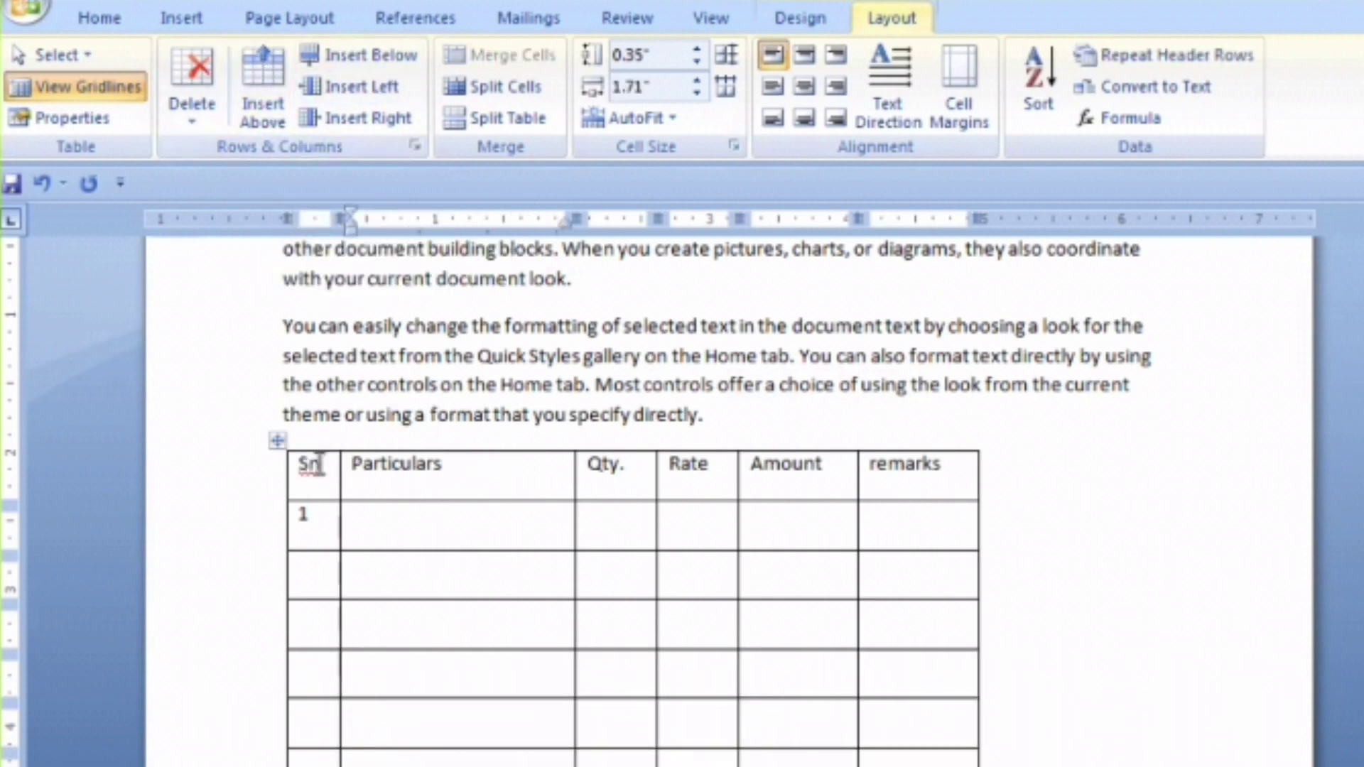
{"action": "left_click_drag", "start_coordinate": [298, 464], "coordinate": [930, 486]}
Step: Insert two blank rows above the table's heading row
{"action": "left_click", "coordinate": [500, 471]}
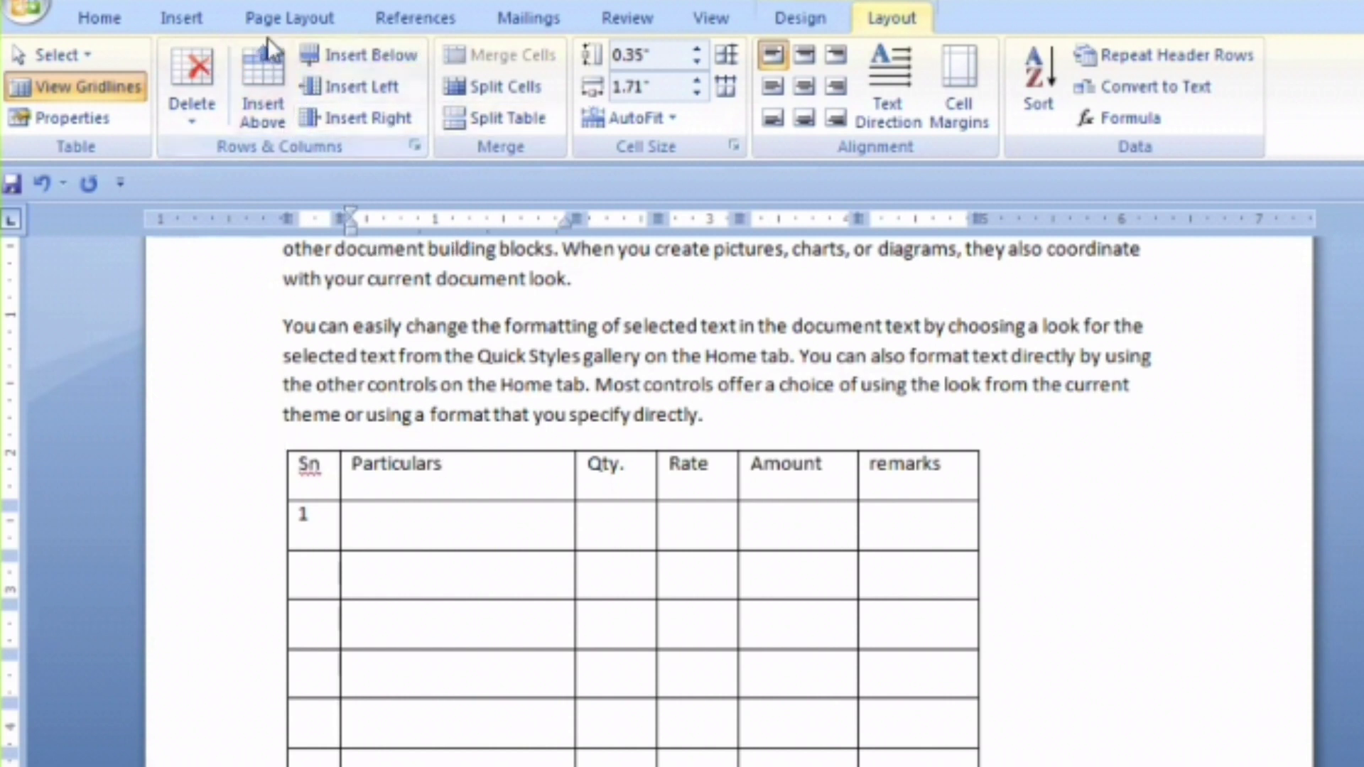
{"action": "left_click", "coordinate": [264, 89]}
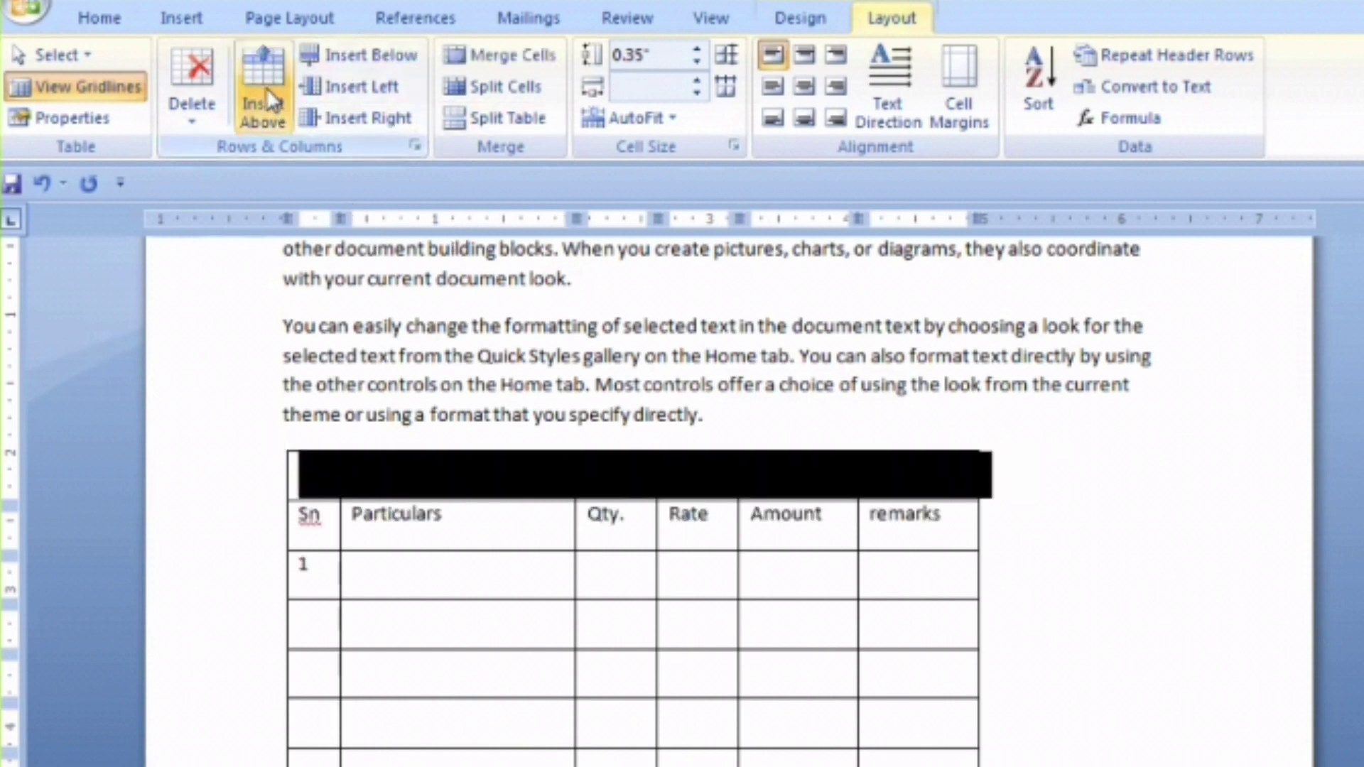
{"action": "left_click", "coordinate": [452, 513]}
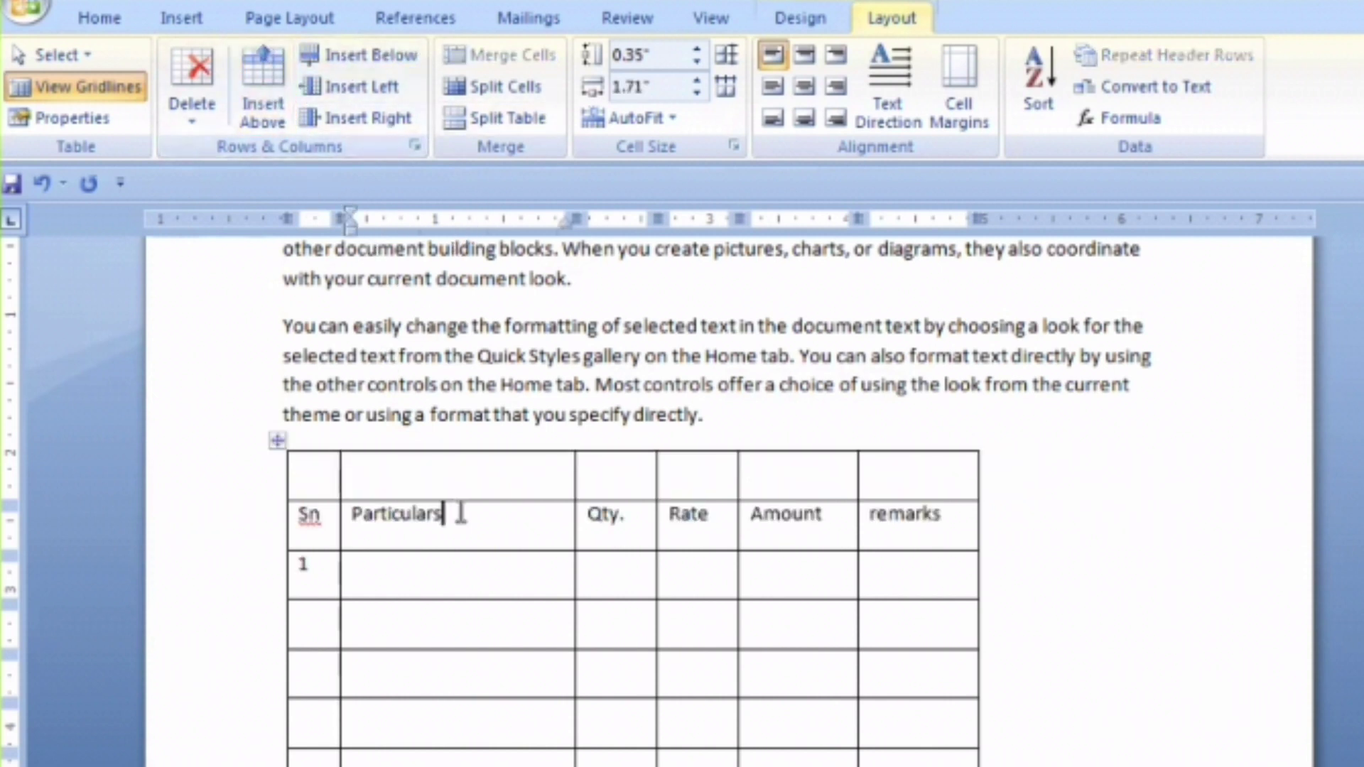
{"action": "left_click", "coordinate": [252, 112]}
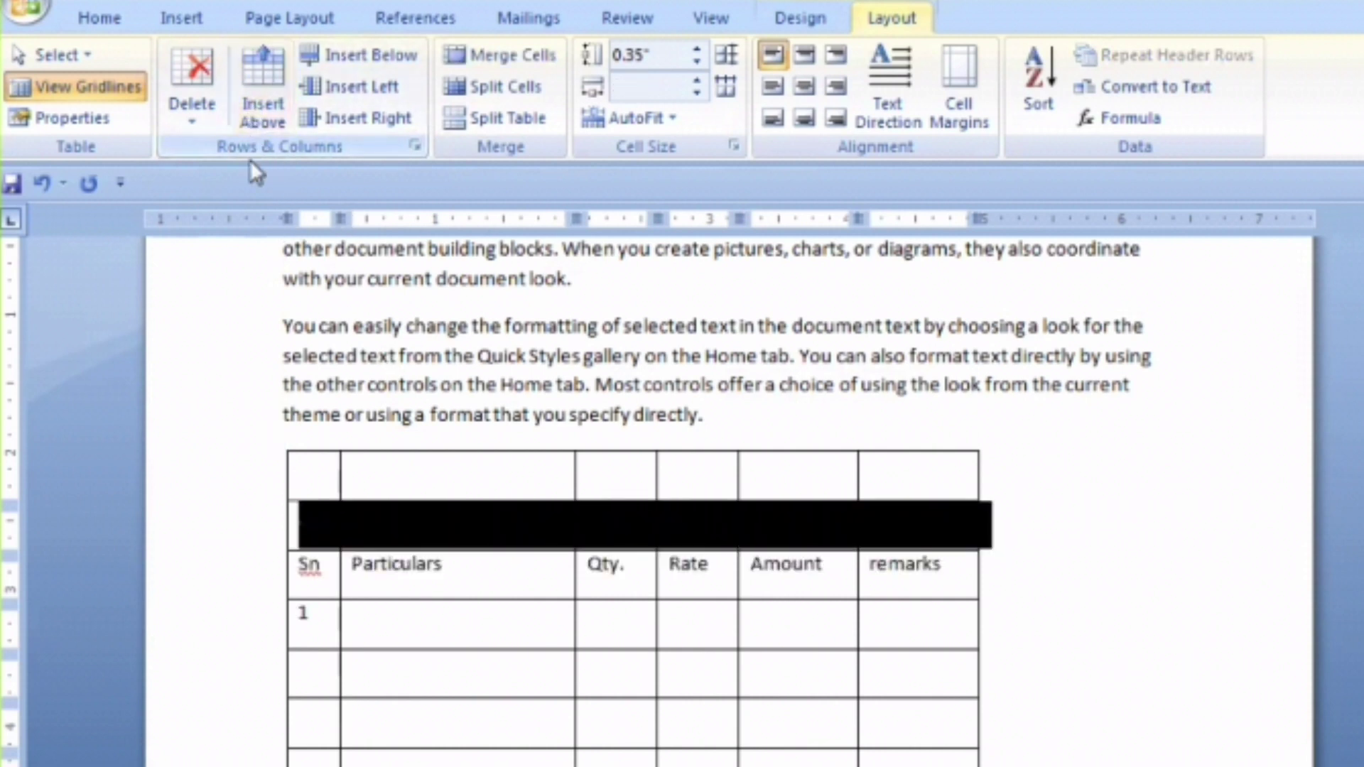
{"action": "scroll", "coordinate": [317, 402], "scroll_direction": "down", "scroll_amount": 1}
{"action": "left_click", "coordinate": [410, 556]}
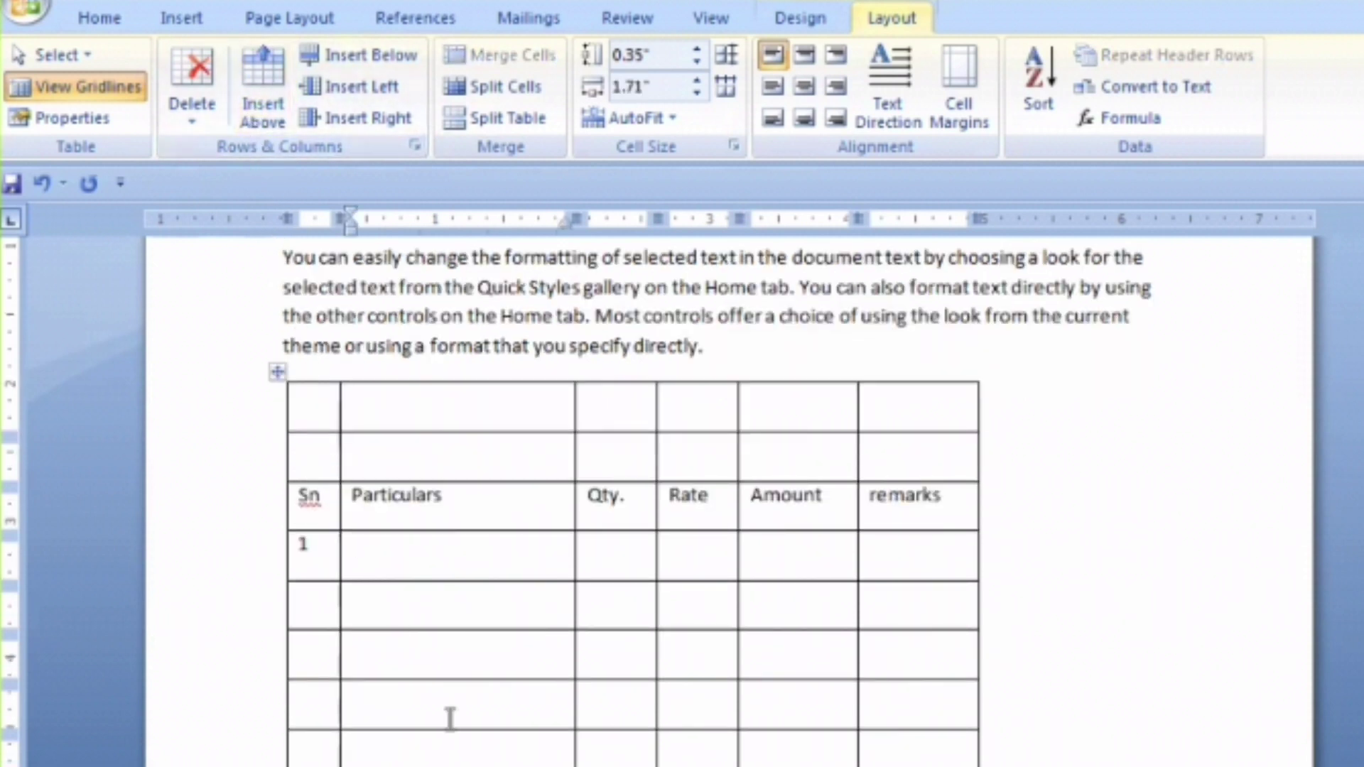
Step: Select the Sn and Particulars cells of the table's last three rows and insert new rows below them
{"action": "scroll", "coordinate": [448, 719], "scroll_direction": "down", "scroll_amount": 1}
{"action": "left_click_drag", "start_coordinate": [311, 681], "coordinate": [938, 709]}
{"action": "left_click", "coordinate": [874, 719]}
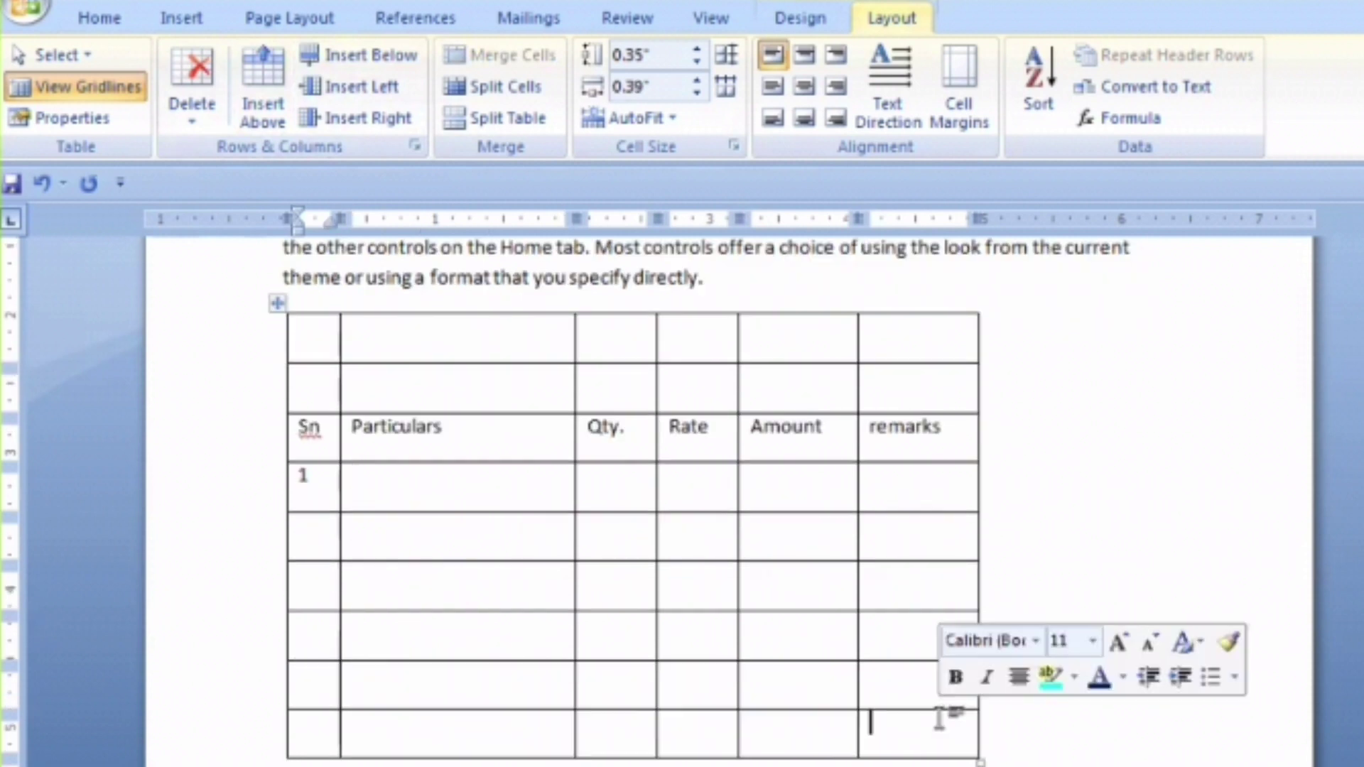
{"action": "left_click", "coordinate": [473, 739]}
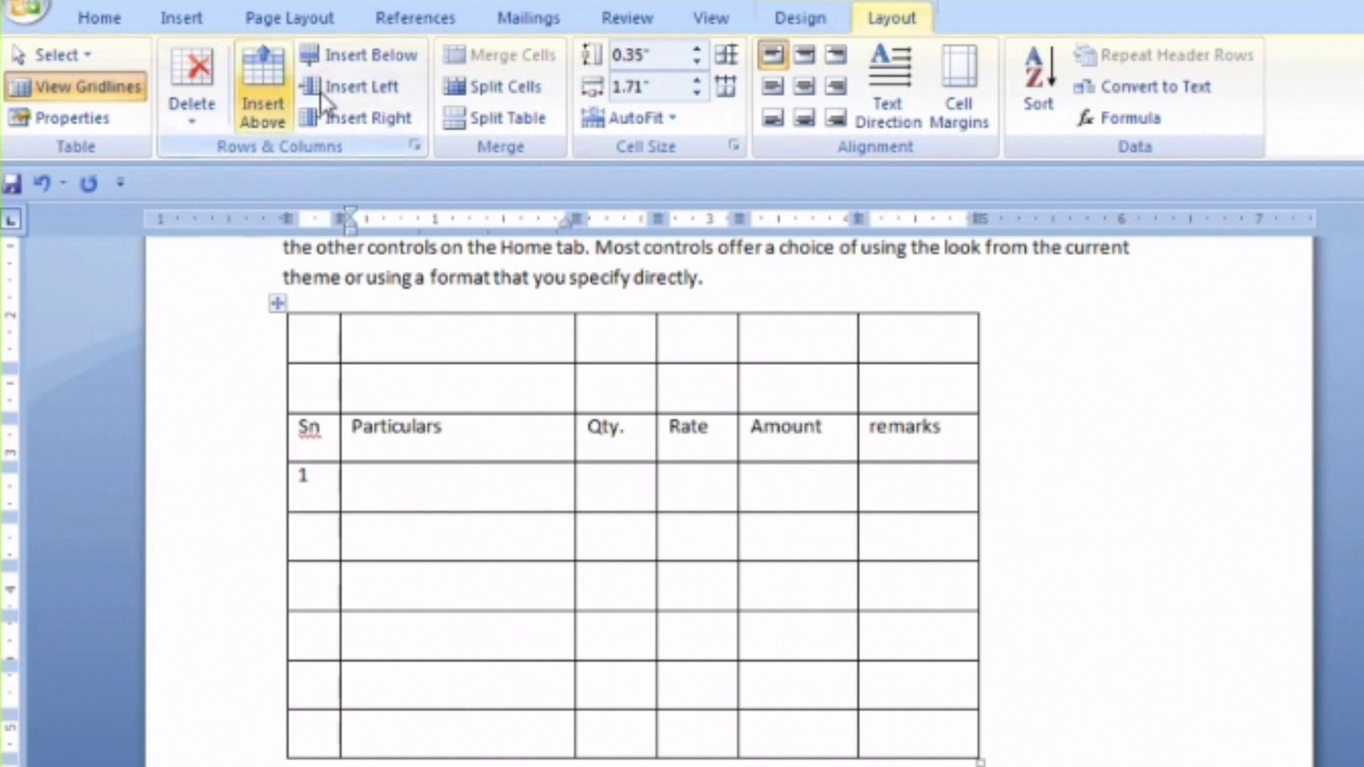
{"action": "left_click_drag", "start_coordinate": [308, 642], "coordinate": [436, 672]}
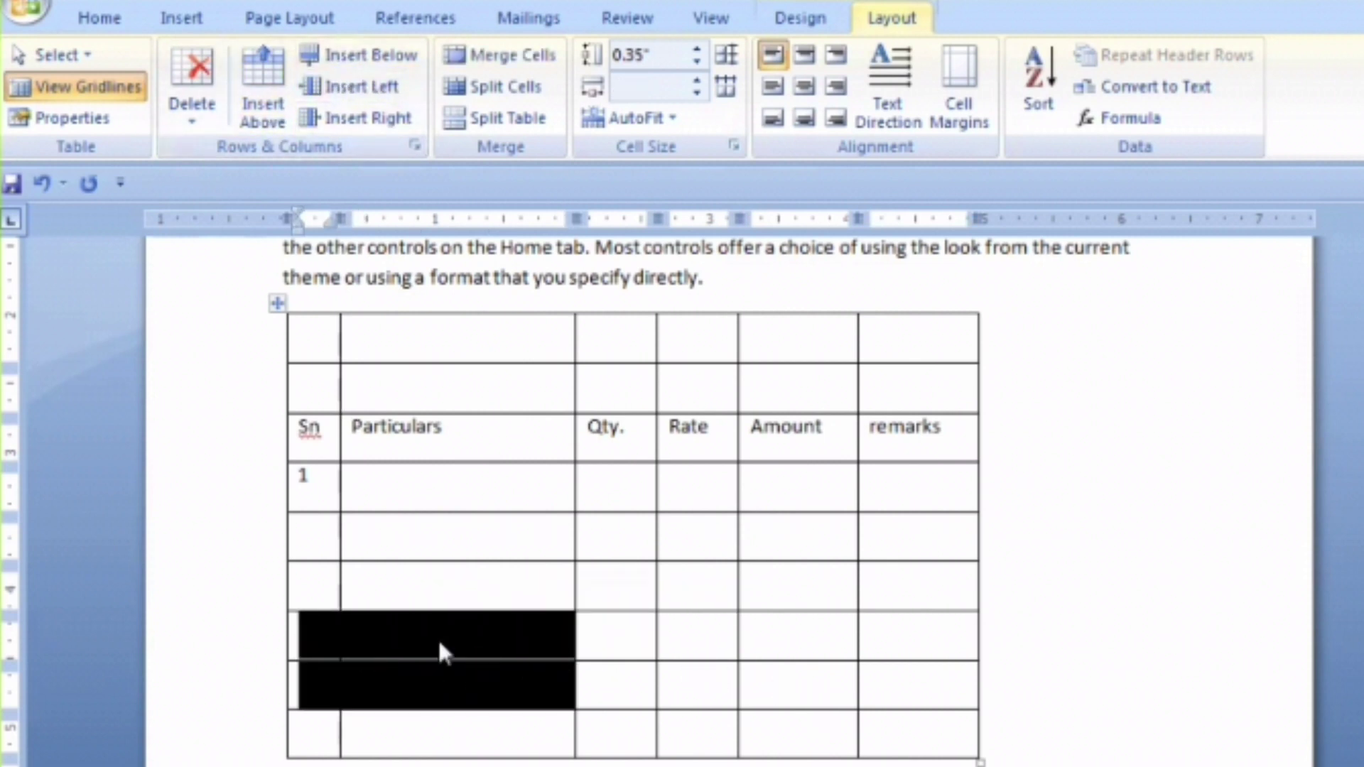
{"action": "left_click", "coordinate": [437, 637]}
{"action": "left_click_drag", "start_coordinate": [305, 643], "coordinate": [436, 719]}
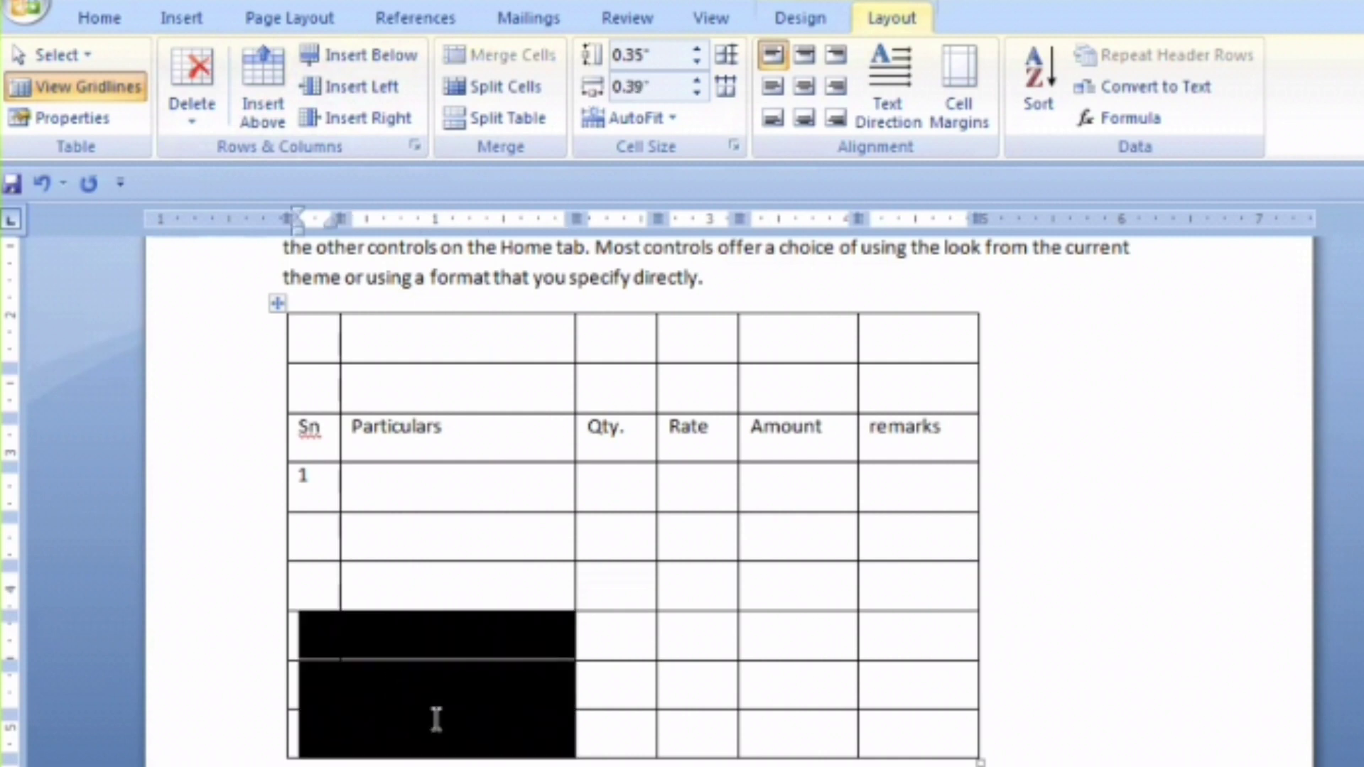
{"action": "left_click", "coordinate": [436, 719]}
{"action": "left_click_drag", "start_coordinate": [321, 648], "coordinate": [405, 711]}
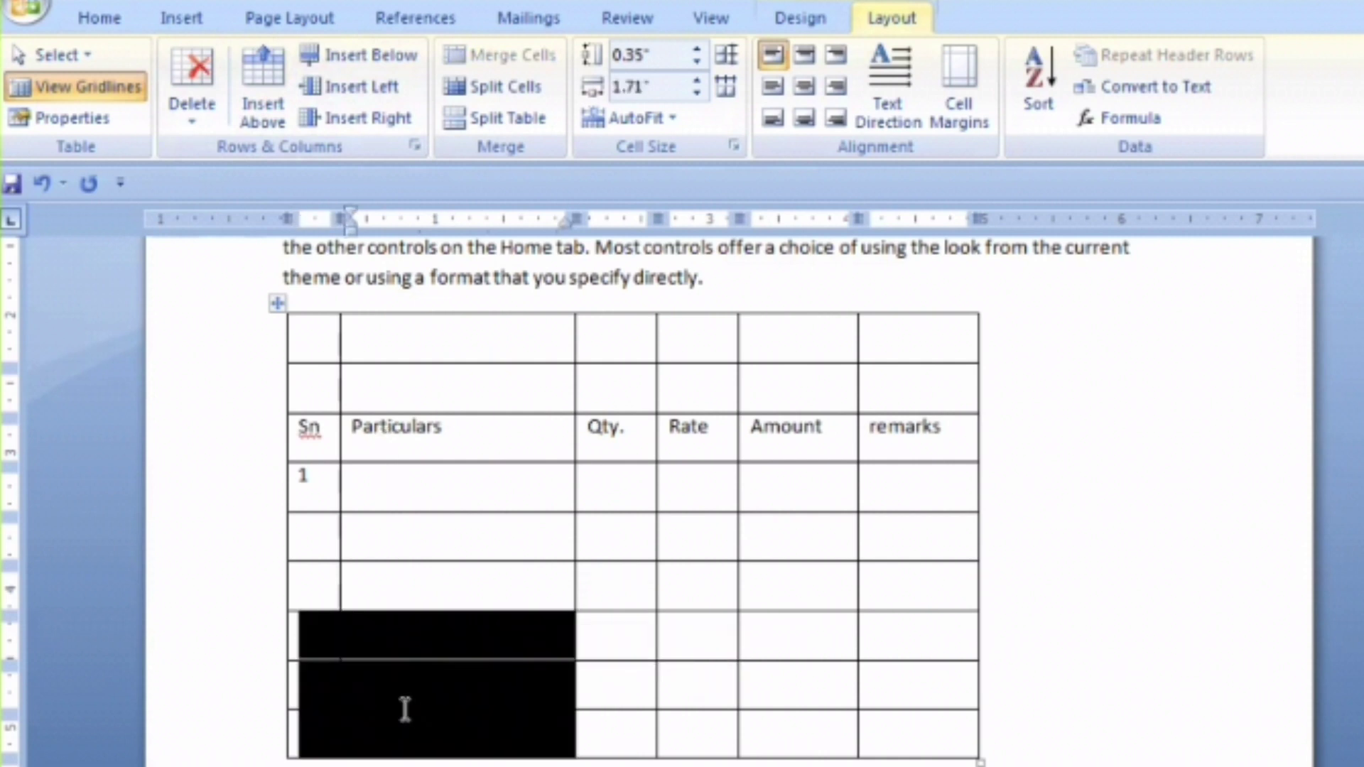
{"action": "left_click", "coordinate": [364, 54]}
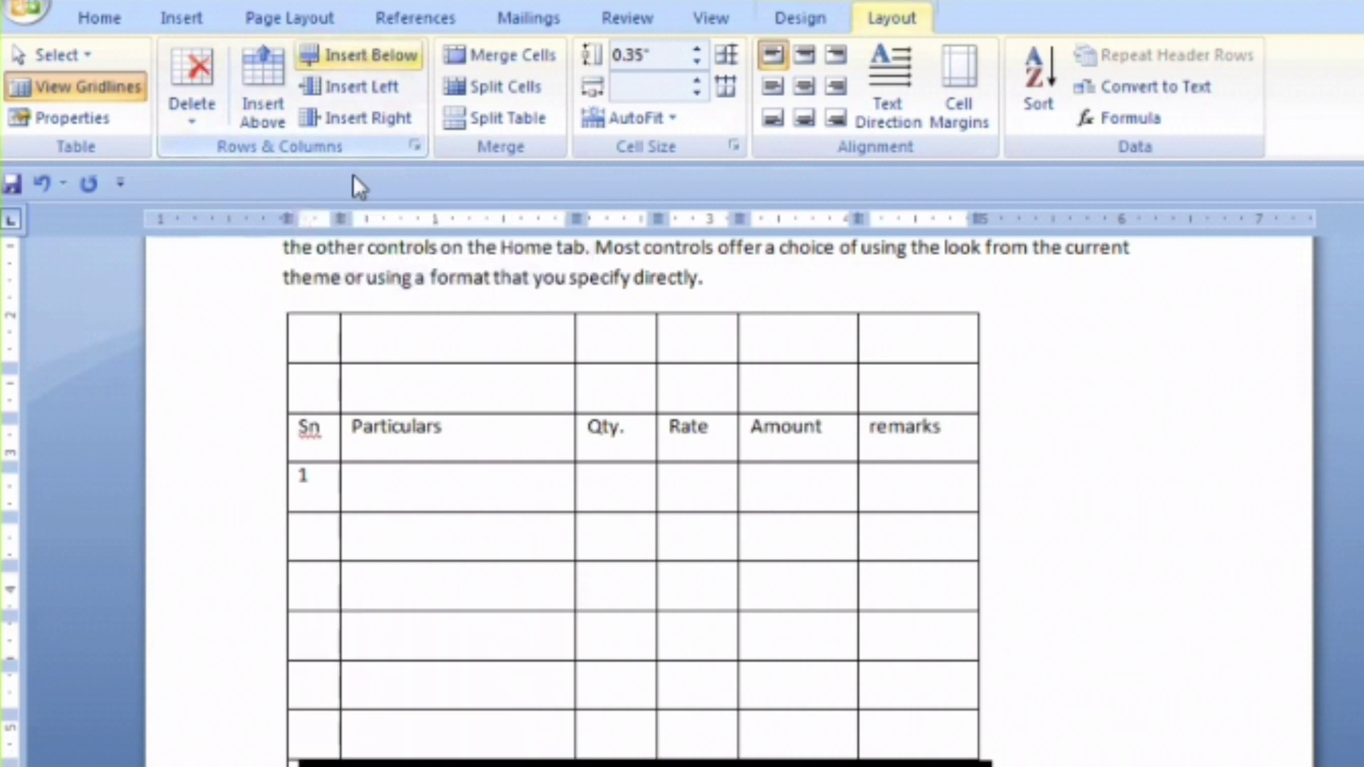
{"action": "left_click", "coordinate": [412, 686]}
Step: Try deleting the Particulars heading cell with the cells shifted left, and try the option to shift cells up
{"action": "left_click", "coordinate": [192, 107]}
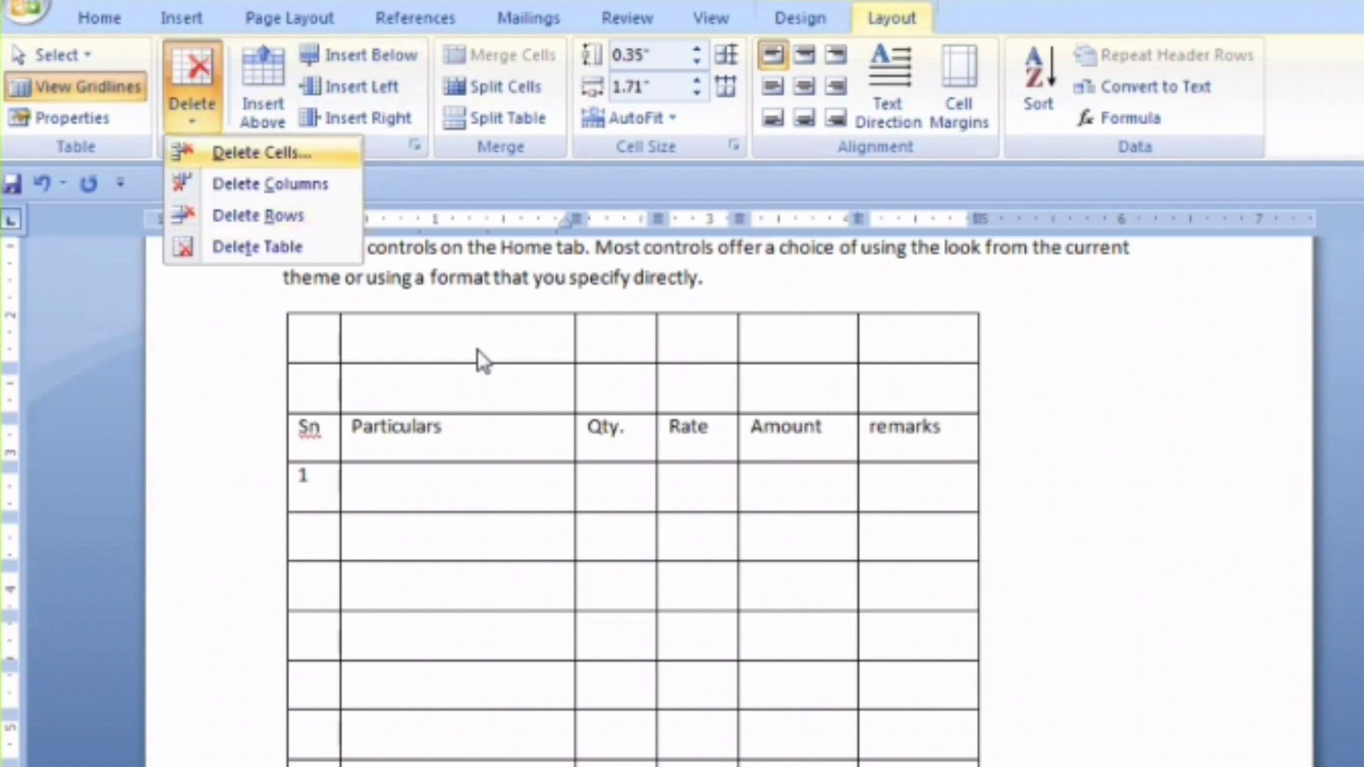
{"action": "left_click", "coordinate": [479, 428]}
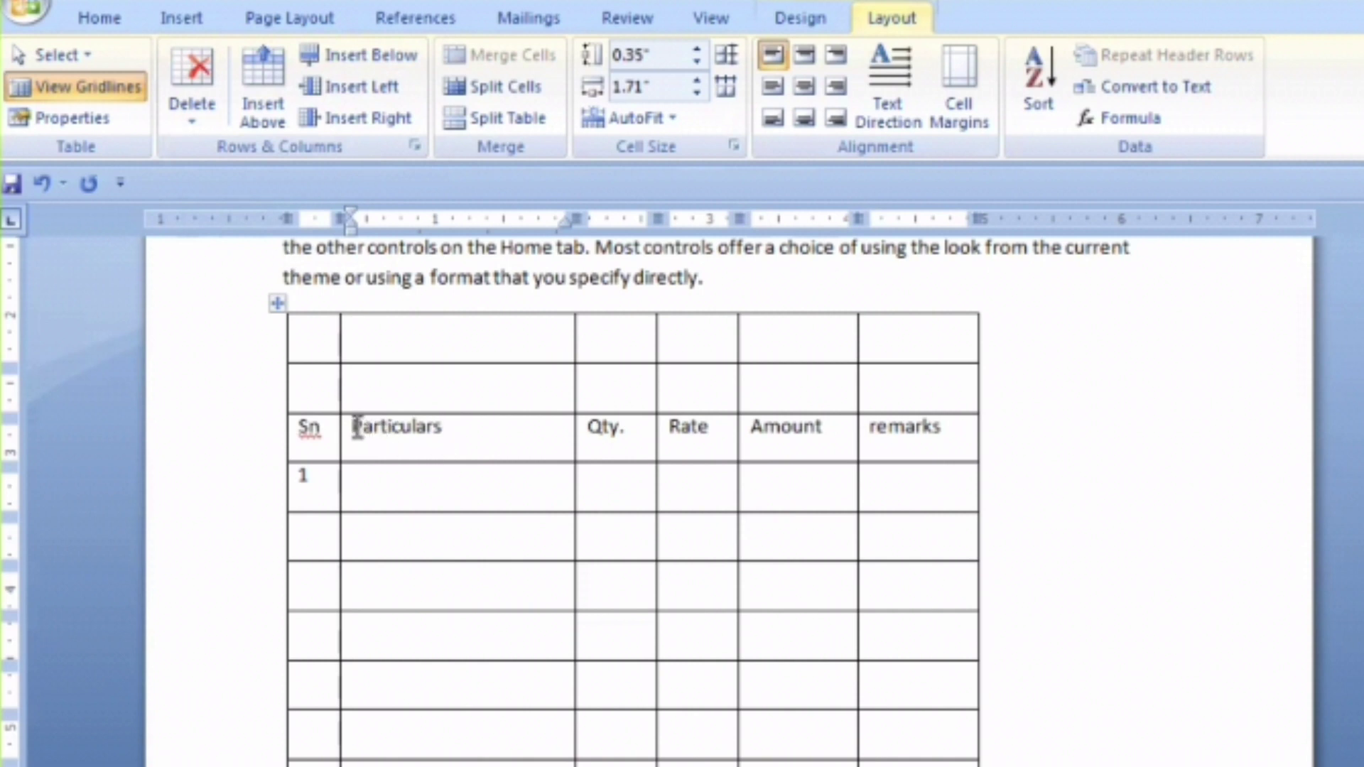
{"action": "left_click_drag", "start_coordinate": [354, 428], "coordinate": [506, 445]}
{"action": "left_click", "coordinate": [457, 432]}
{"action": "left_click", "coordinate": [192, 130]}
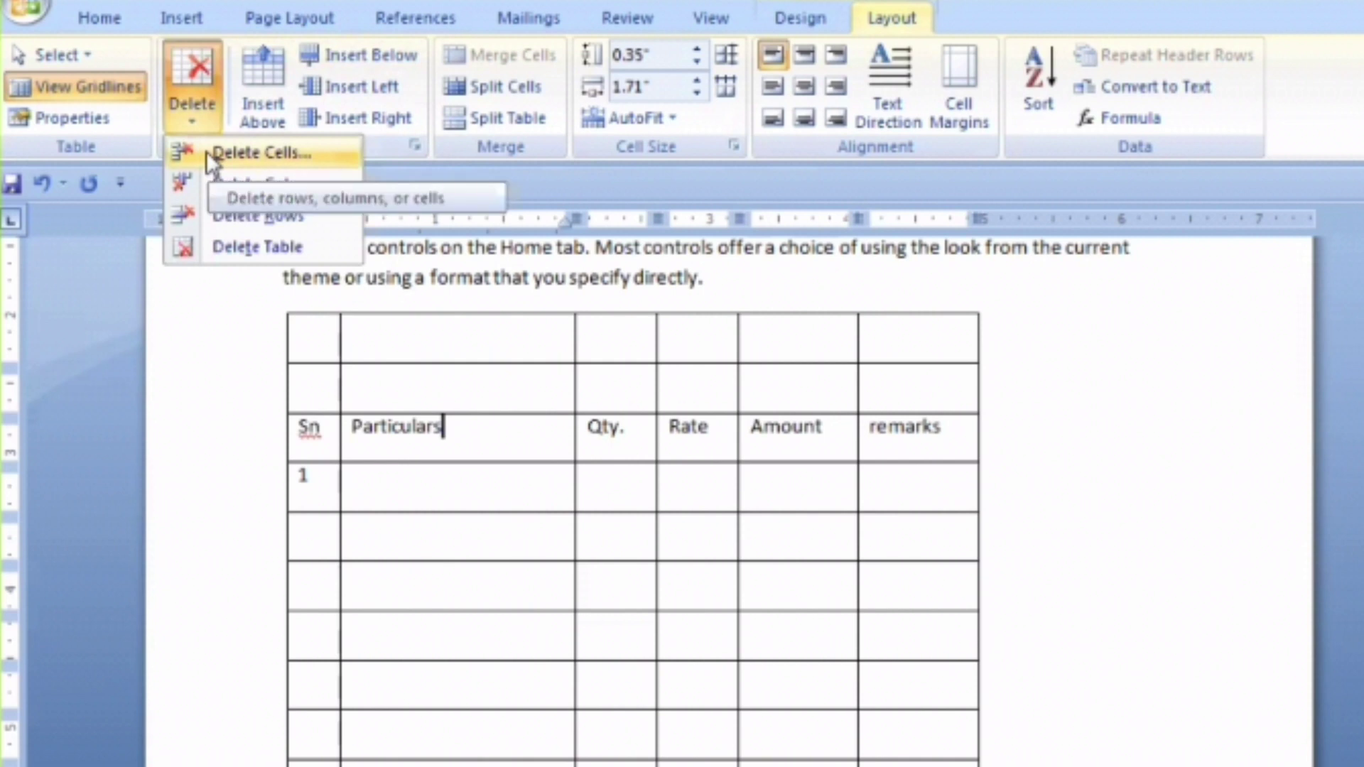
{"action": "key", "text": "Return"}
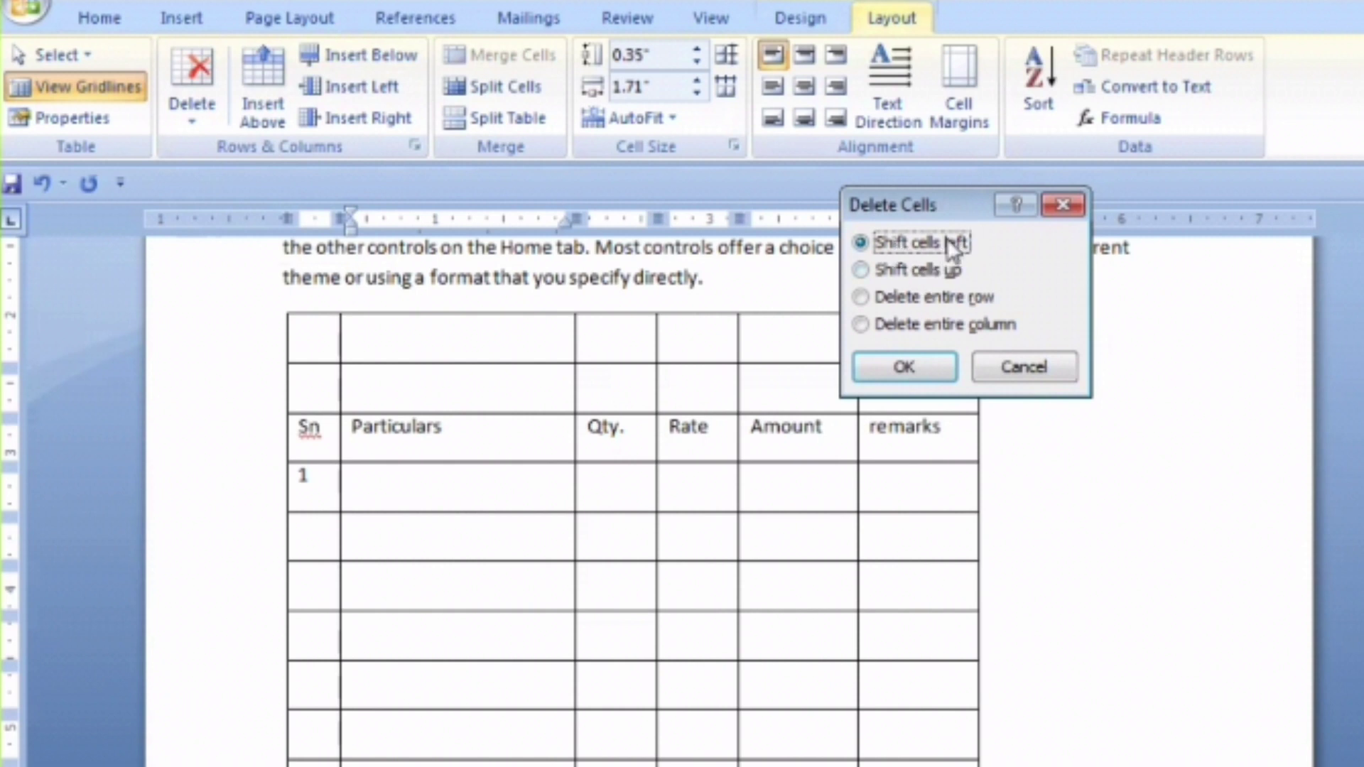
{"action": "left_click", "coordinate": [902, 375]}
{"action": "left_click", "coordinate": [897, 271]}
{"action": "left_click", "coordinate": [1063, 205]}
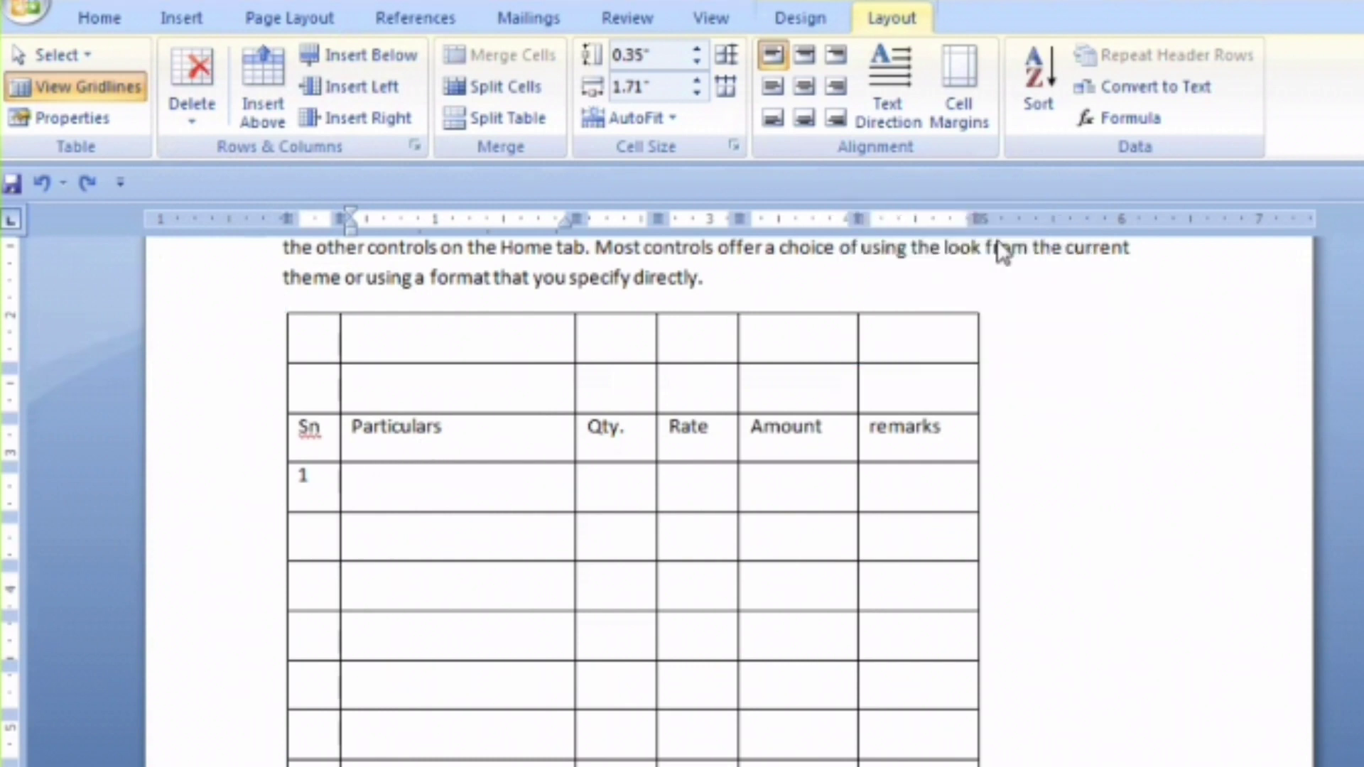
Step: Enter 4654 in the cell directly below the Particulars heading
{"action": "left_click", "coordinate": [456, 487]}
{"action": "type", "text": "4654"}
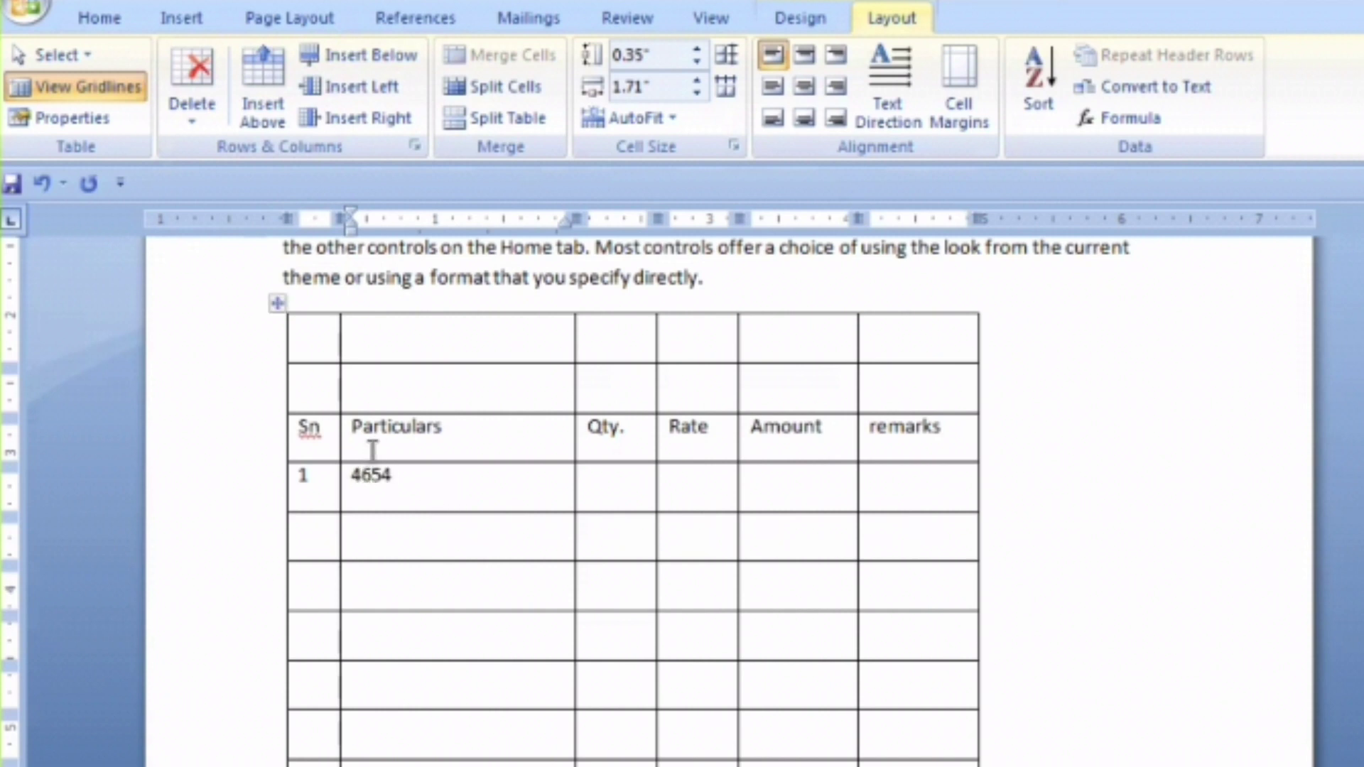
{"action": "left_click", "coordinate": [348, 436]}
{"action": "left_click", "coordinate": [364, 429]}
{"action": "left_click_drag", "start_coordinate": [405, 472], "coordinate": [372, 477]}
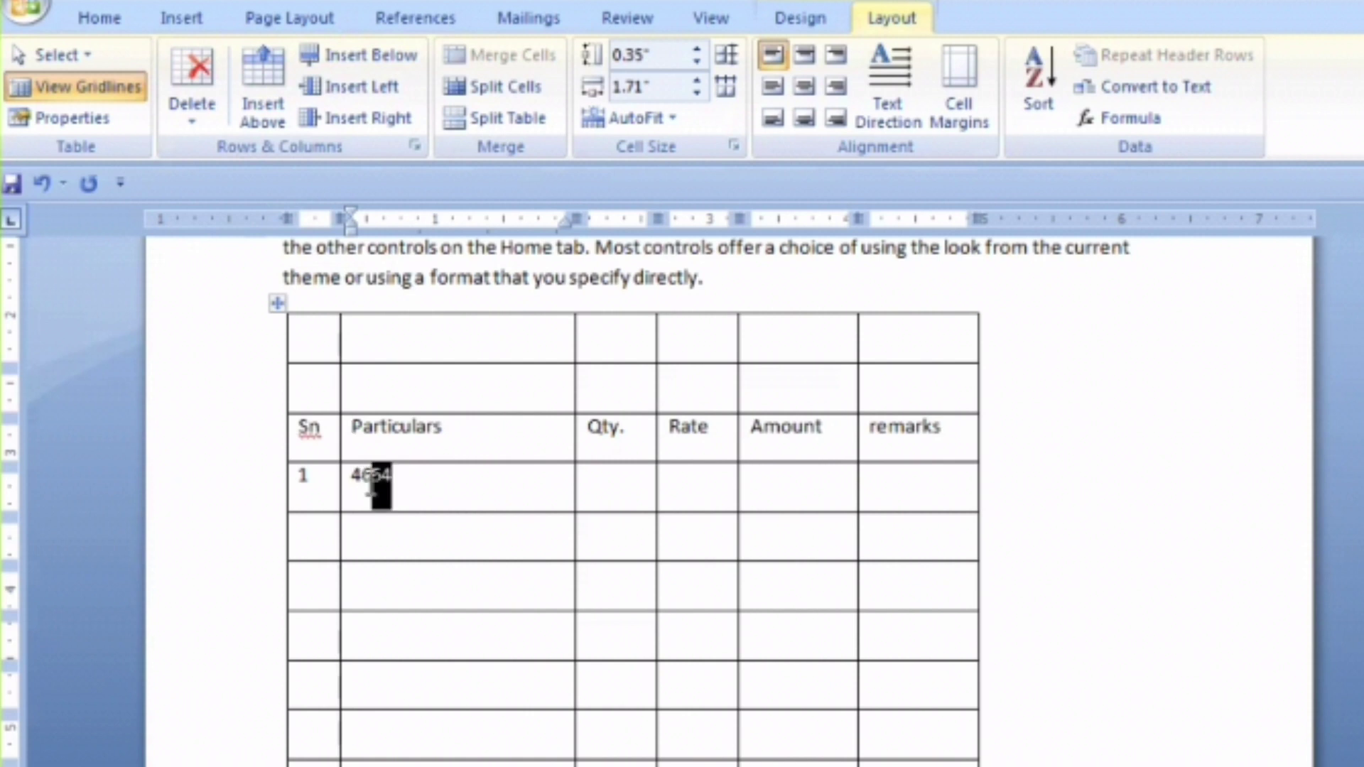
Step: Try deleting the Particulars heading cell with the cells shifted up, and undo both the deletion and the 4654 entry
{"action": "left_click", "coordinate": [373, 426]}
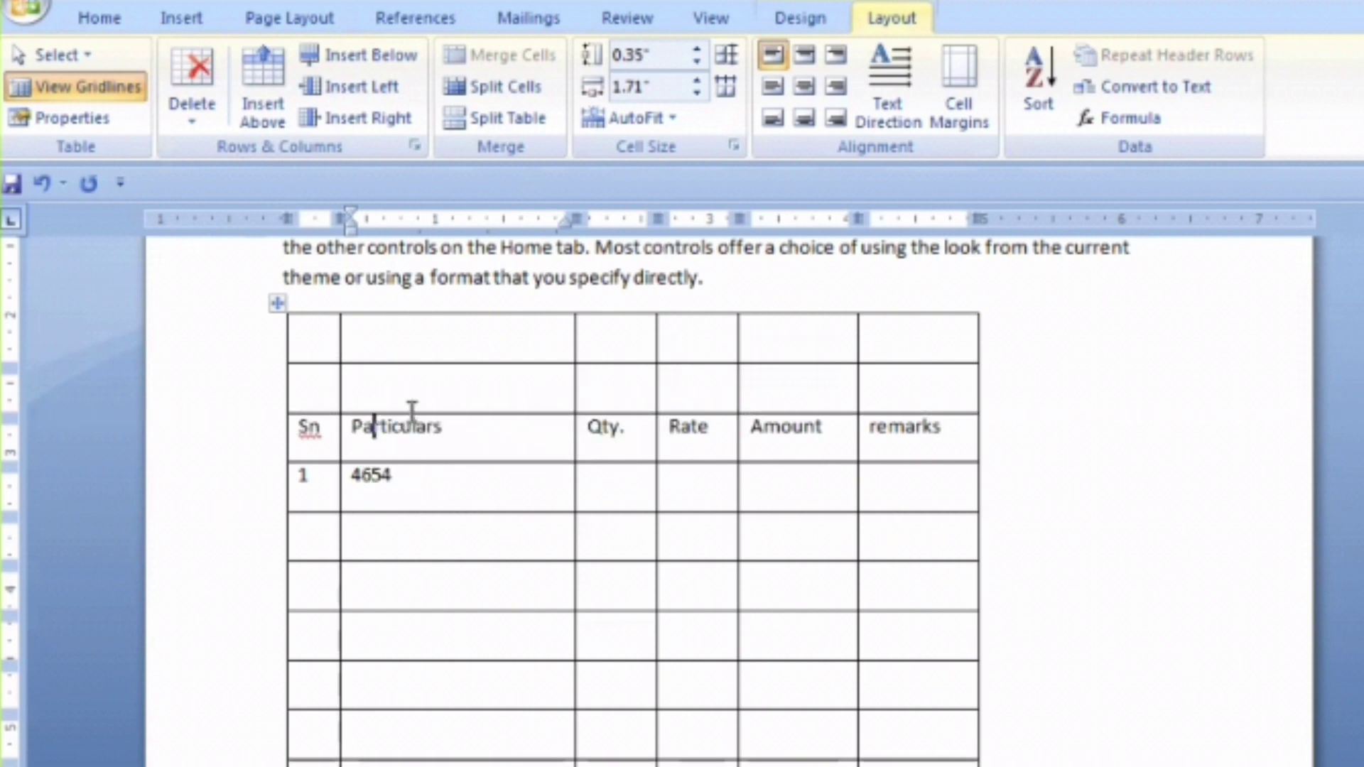
{"action": "left_click", "coordinate": [202, 122]}
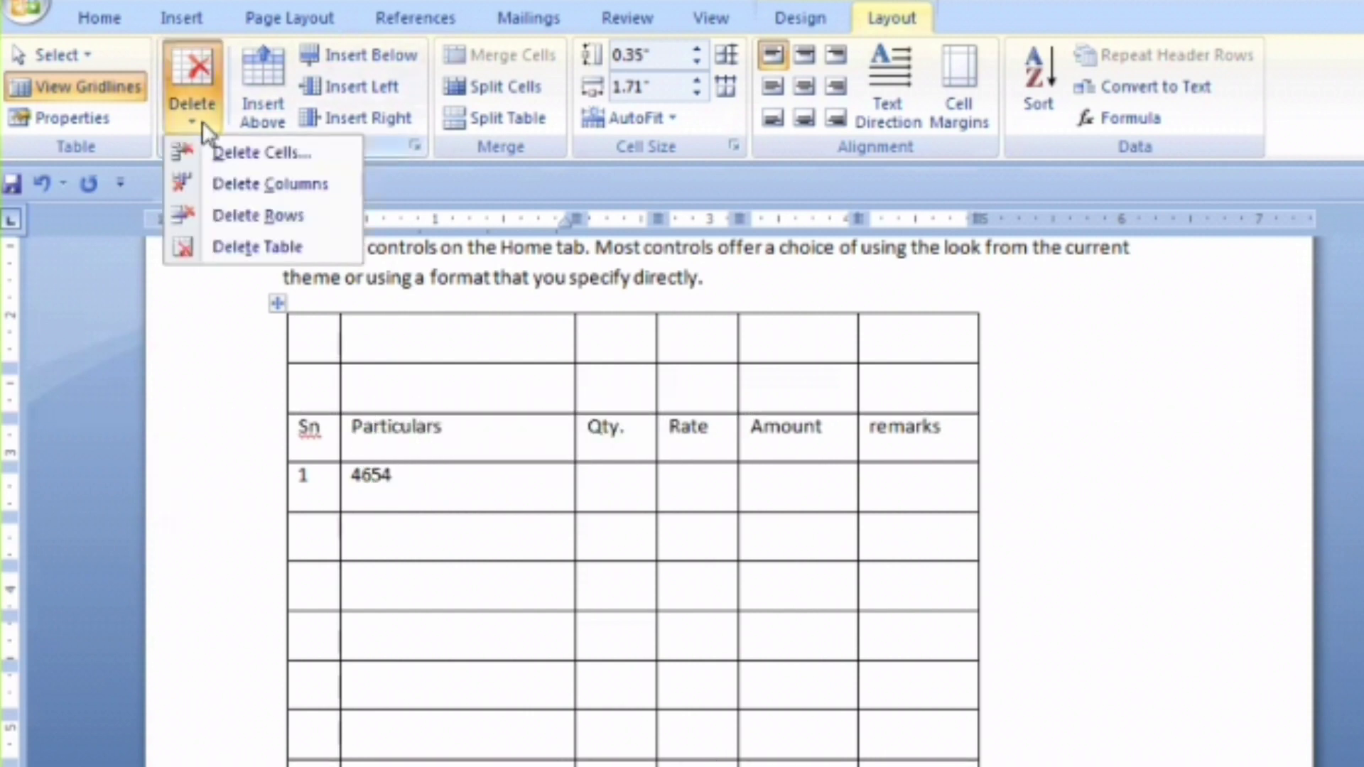
{"action": "left_click", "coordinate": [231, 150]}
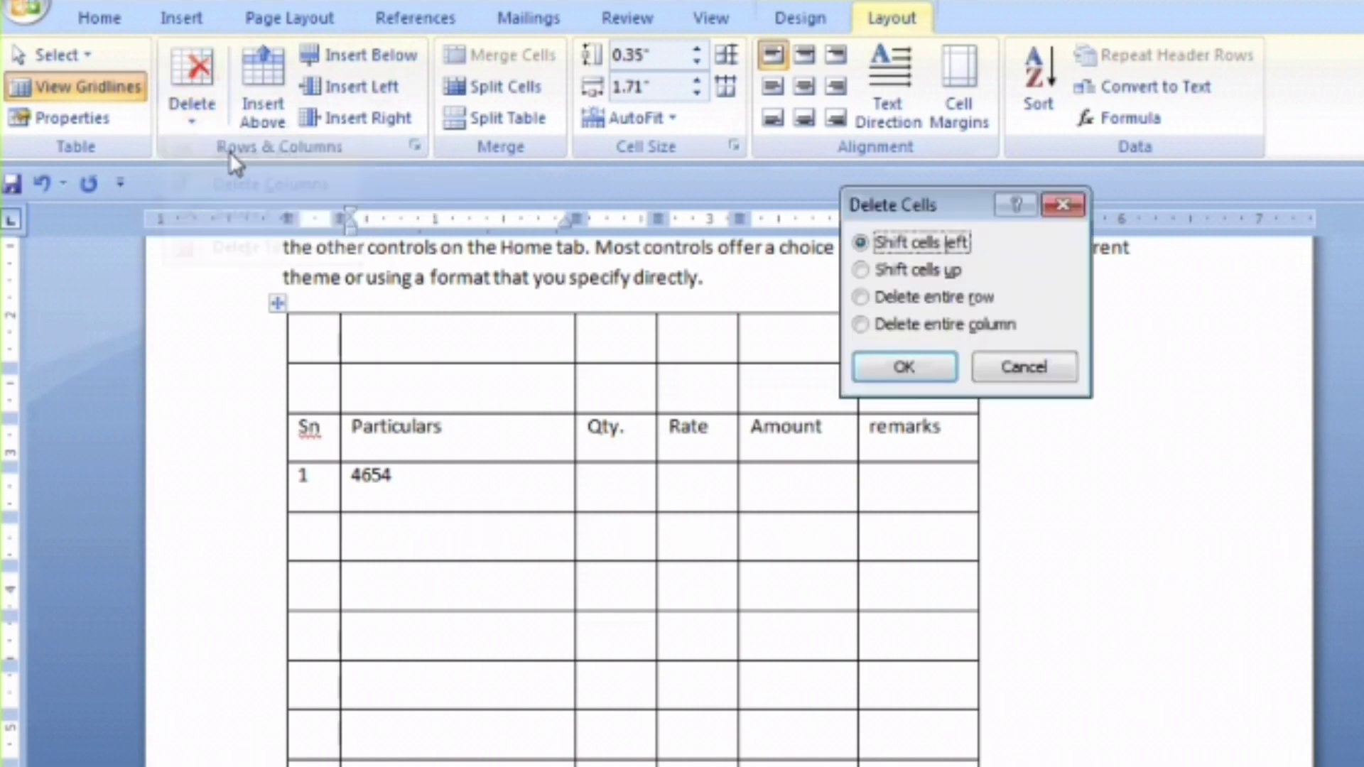
{"action": "left_click", "coordinate": [918, 270]}
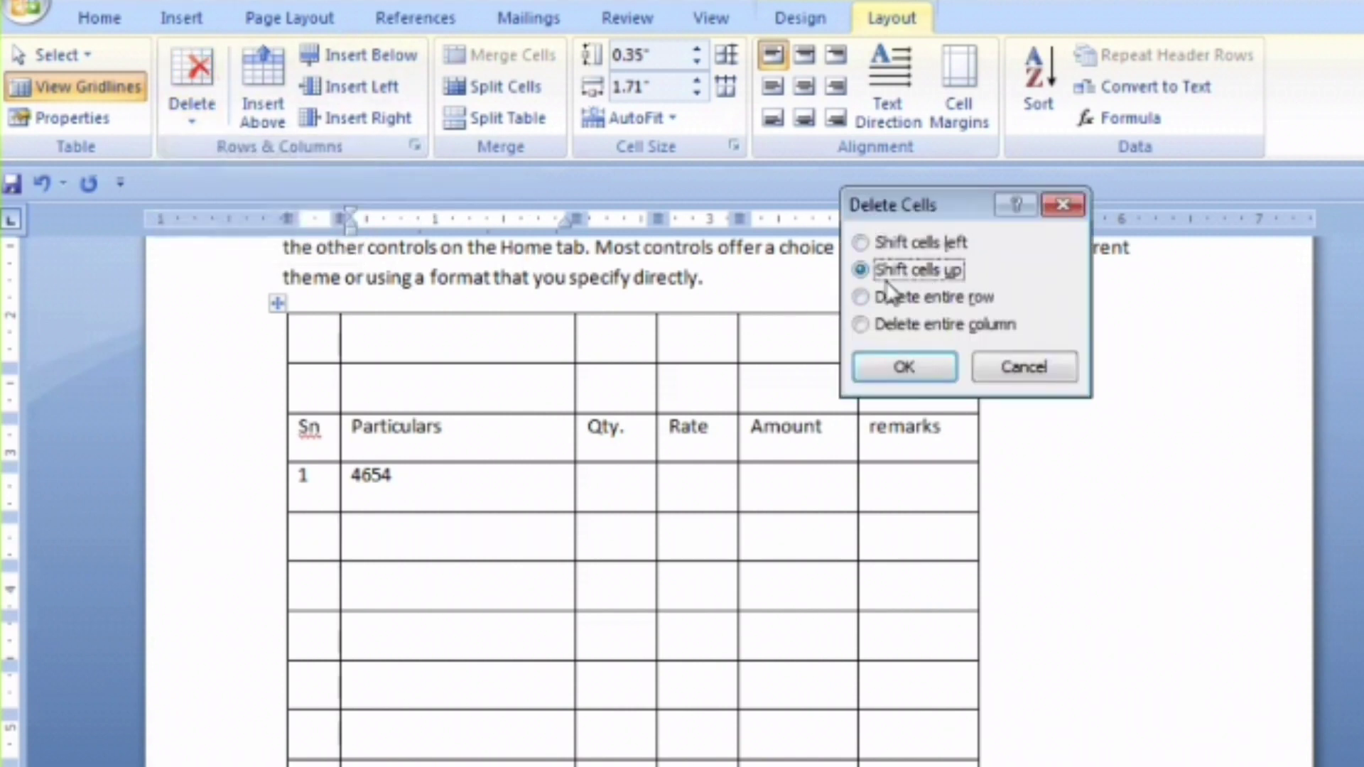
{"action": "left_click", "coordinate": [923, 372]}
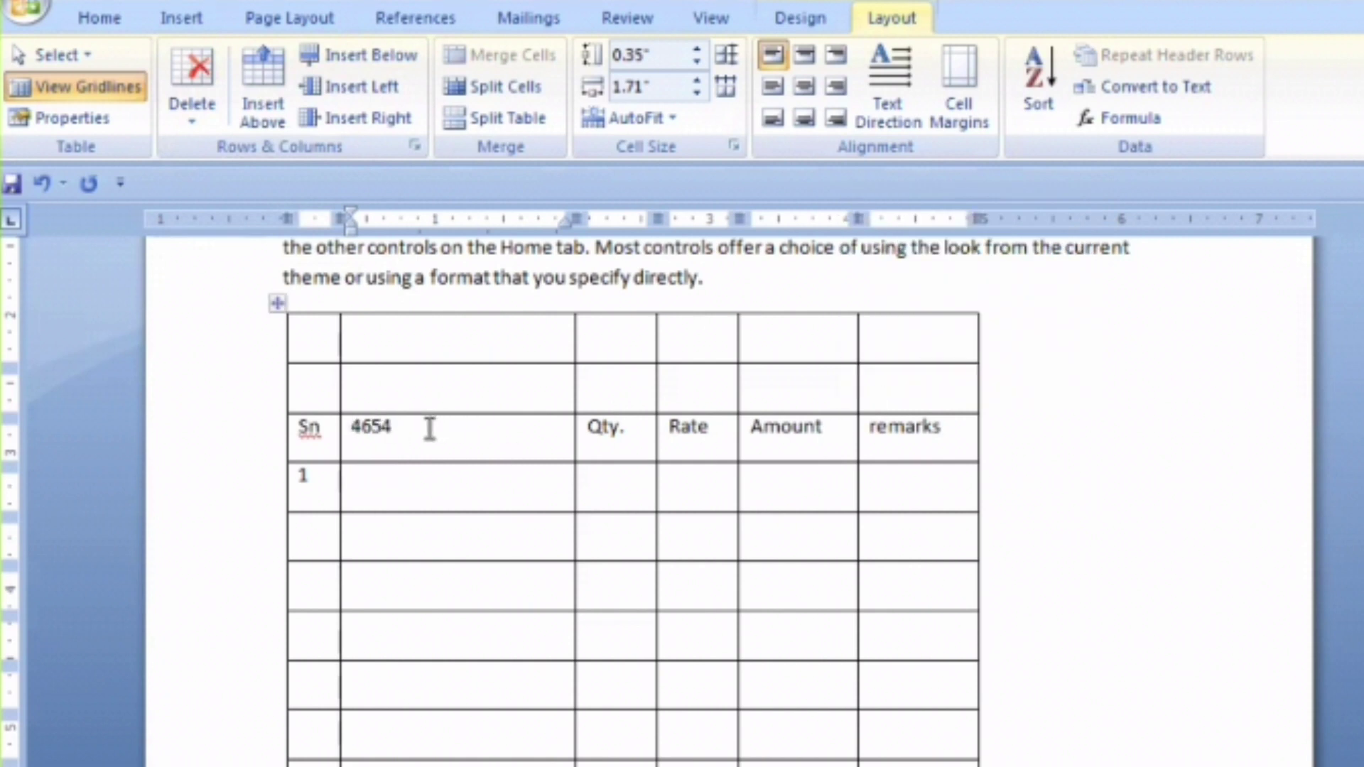
{"action": "left_click", "coordinate": [344, 429]}
{"action": "key", "text": "ctrl+z"}
{"action": "left_click", "coordinate": [190, 117]}
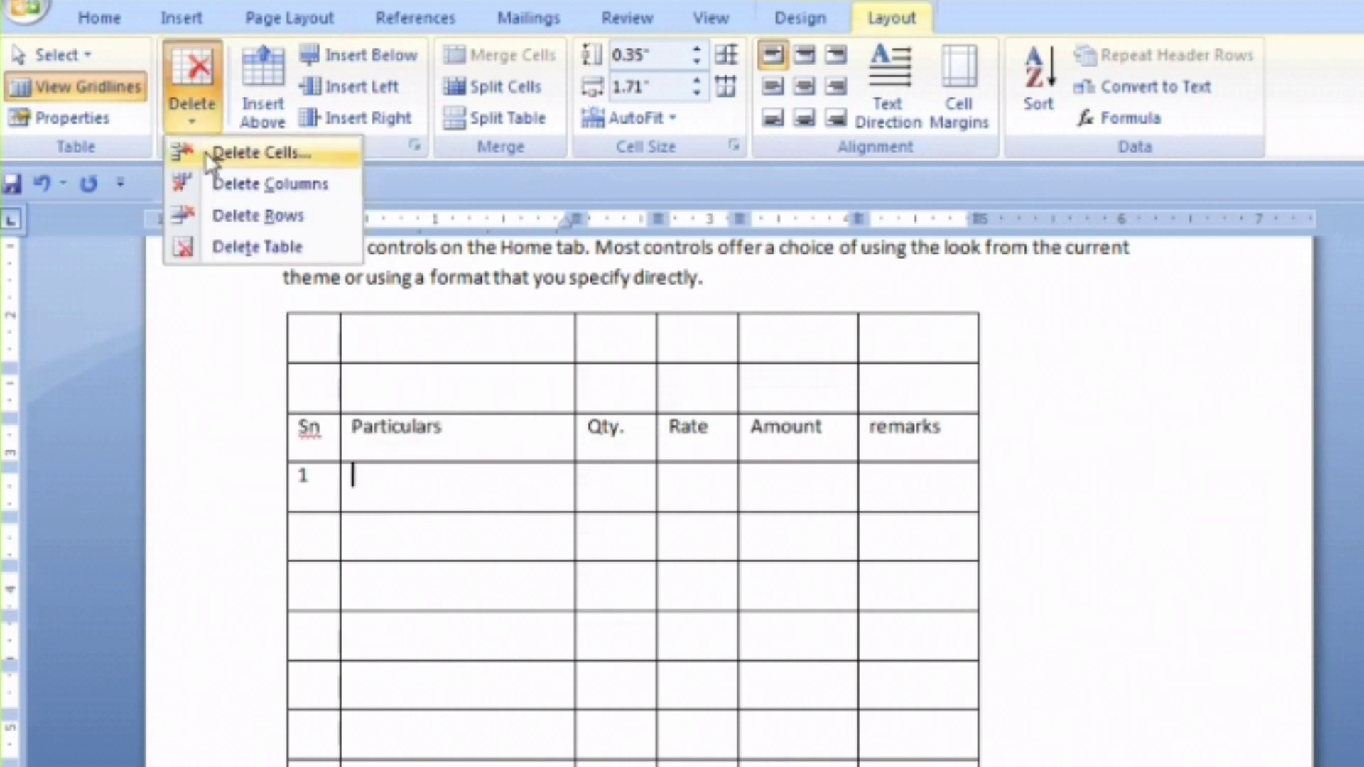
{"action": "left_click", "coordinate": [208, 152]}
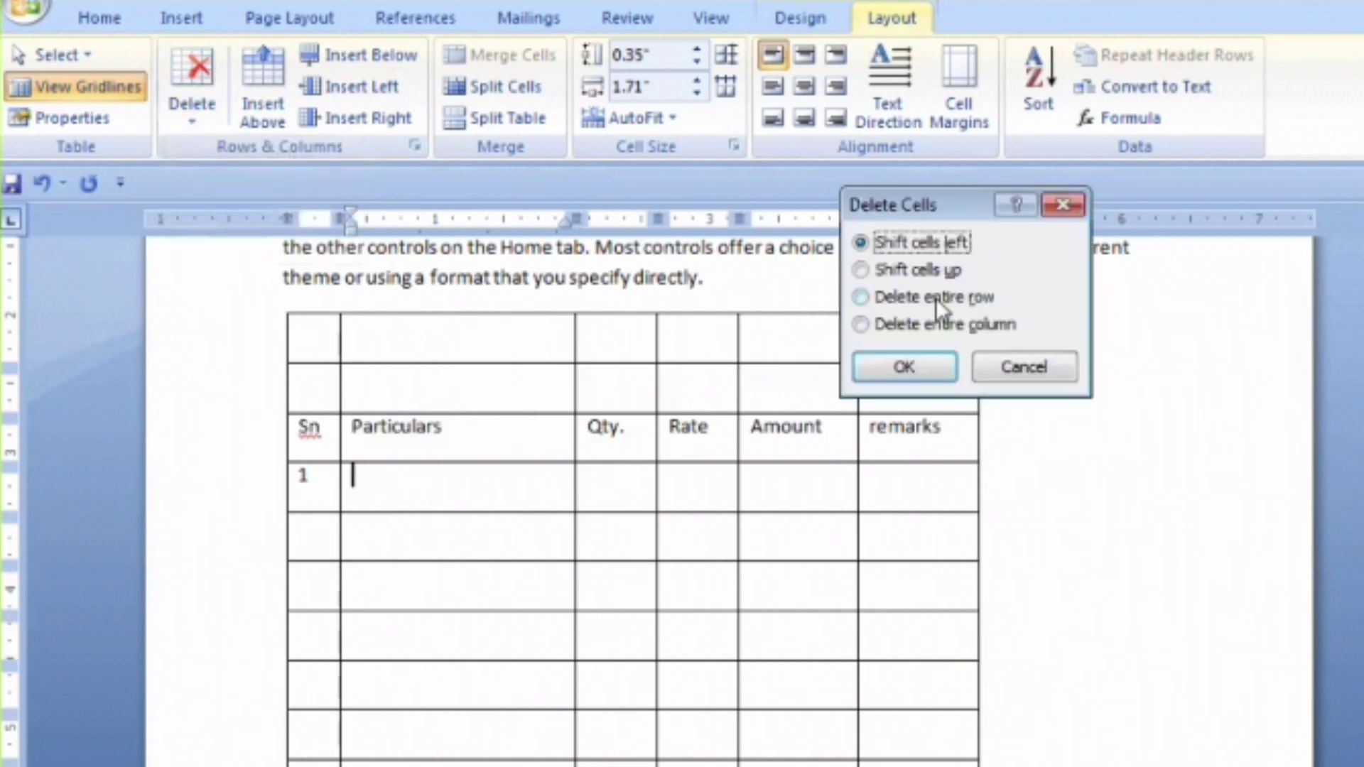
{"action": "left_click", "coordinate": [1066, 208]}
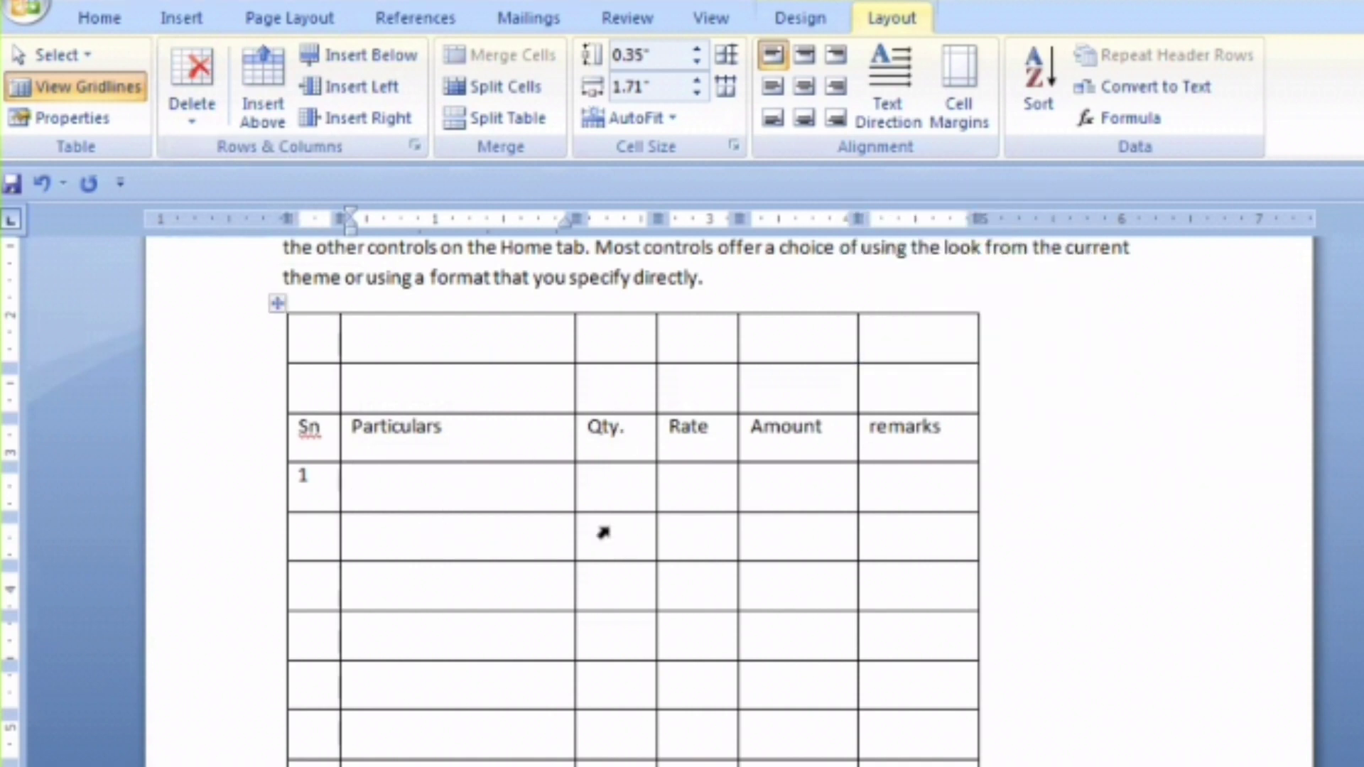
{"action": "left_click", "coordinate": [444, 537]}
{"action": "left_click", "coordinate": [373, 491]}
Step: Delete the entire heading row containing Sn, Particulars, Qty., Rate, Amount and remarks through the Delete Cells options
{"action": "left_click_drag", "start_coordinate": [305, 429], "coordinate": [904, 445]}
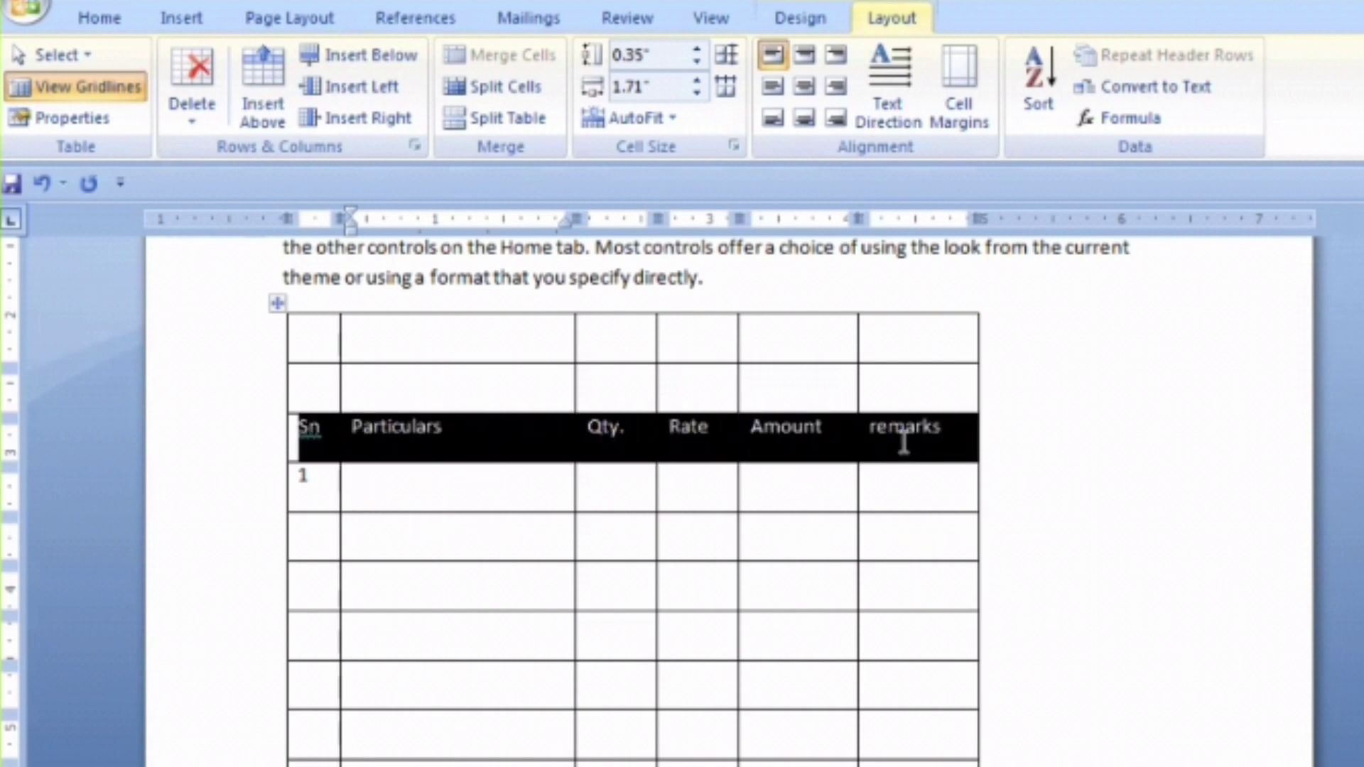
{"action": "left_click", "coordinate": [448, 426]}
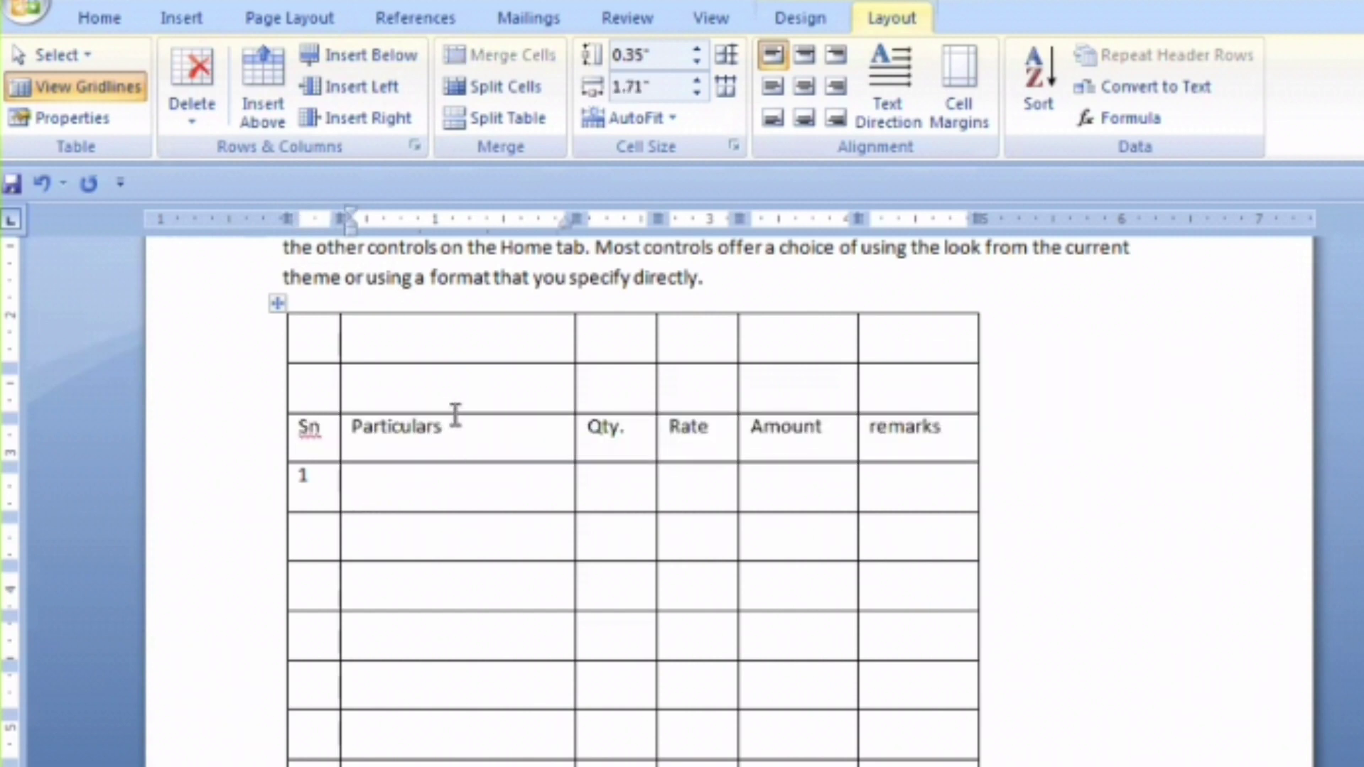
{"action": "left_click", "coordinate": [194, 123]}
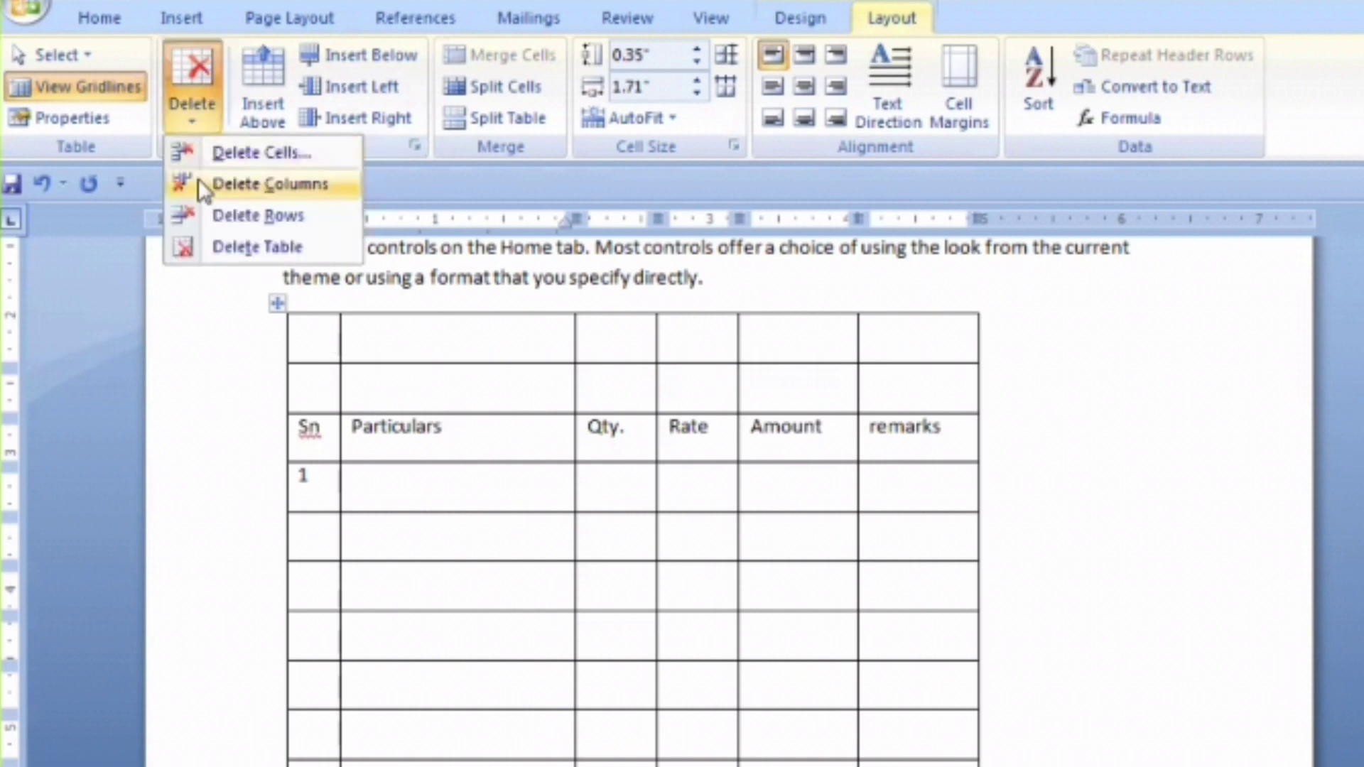
{"action": "left_click", "coordinate": [283, 154]}
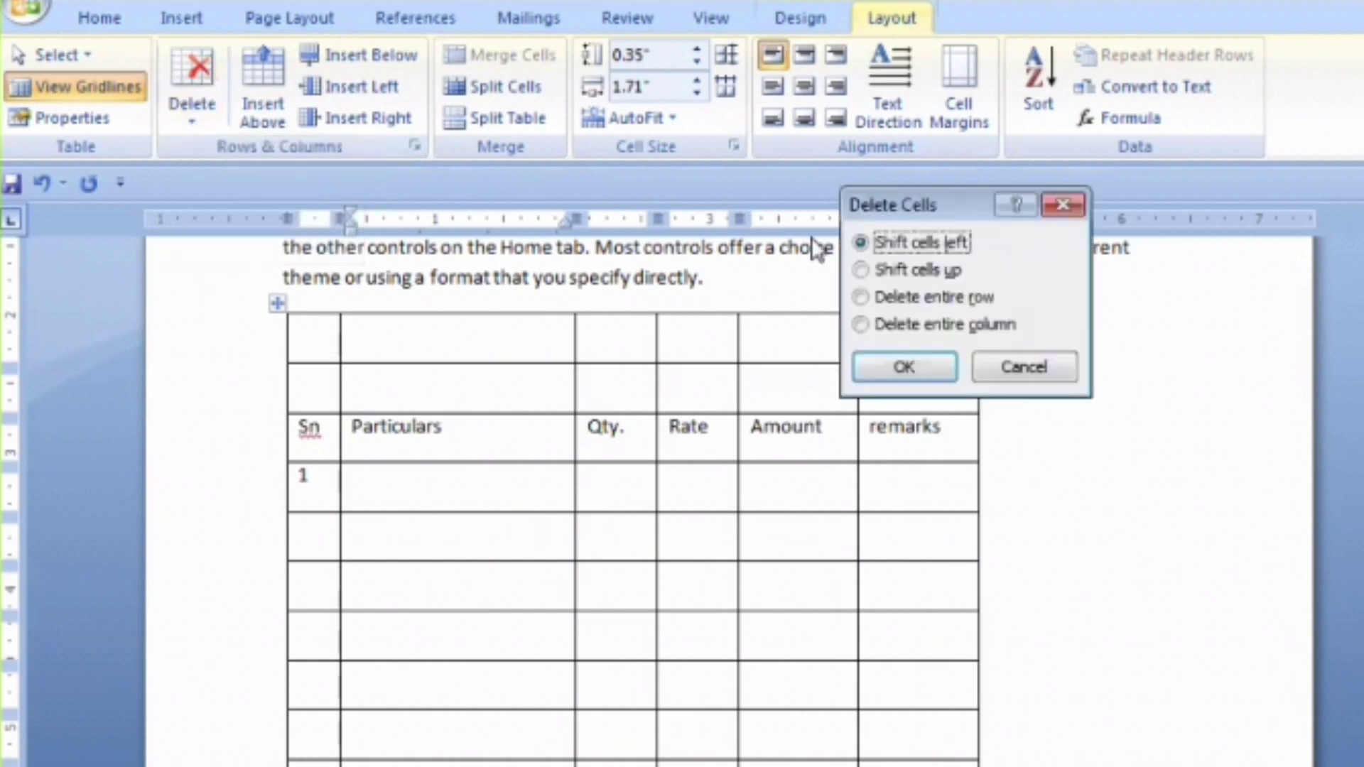
{"action": "left_click", "coordinate": [918, 295]}
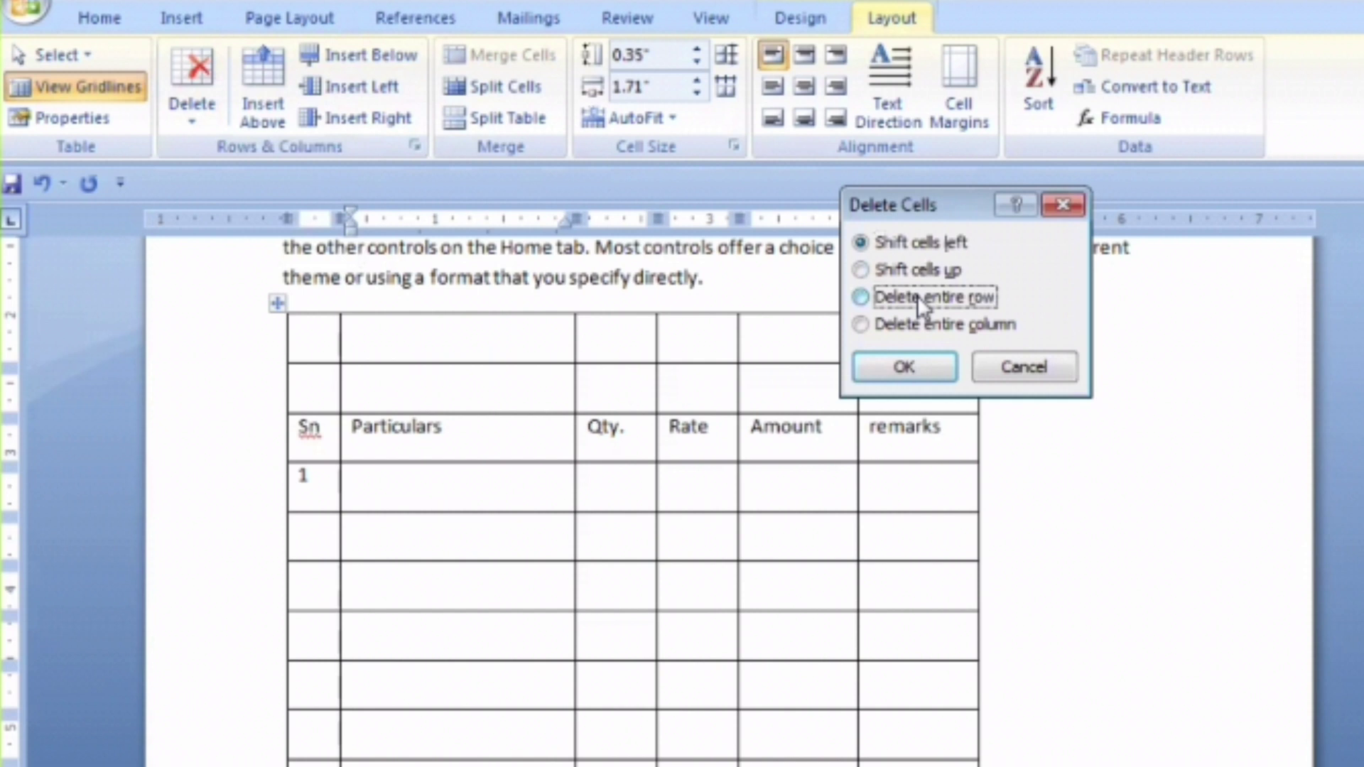
{"action": "left_click", "coordinate": [904, 365]}
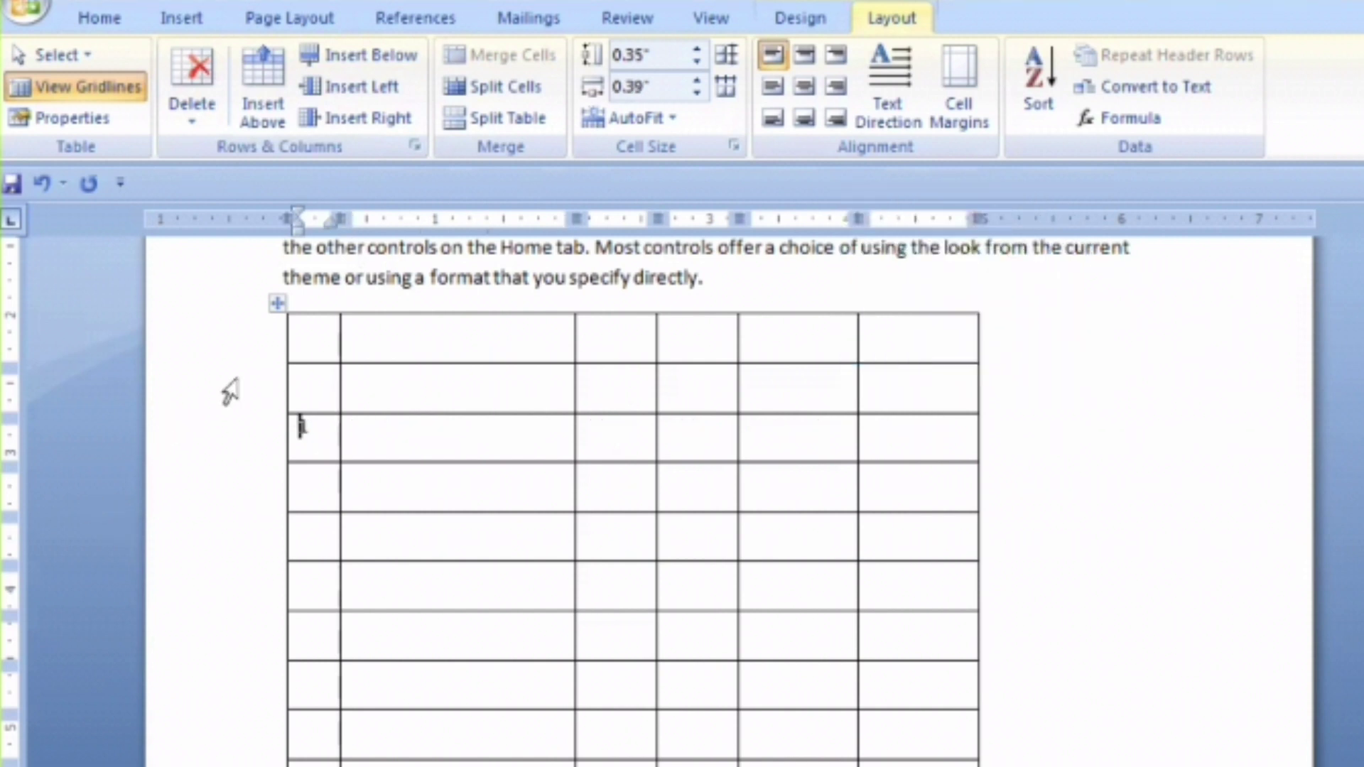
Step: Delete the table's entire first column through the Delete Cells options, starting from its second-row cell
{"action": "left_click", "coordinate": [317, 366]}
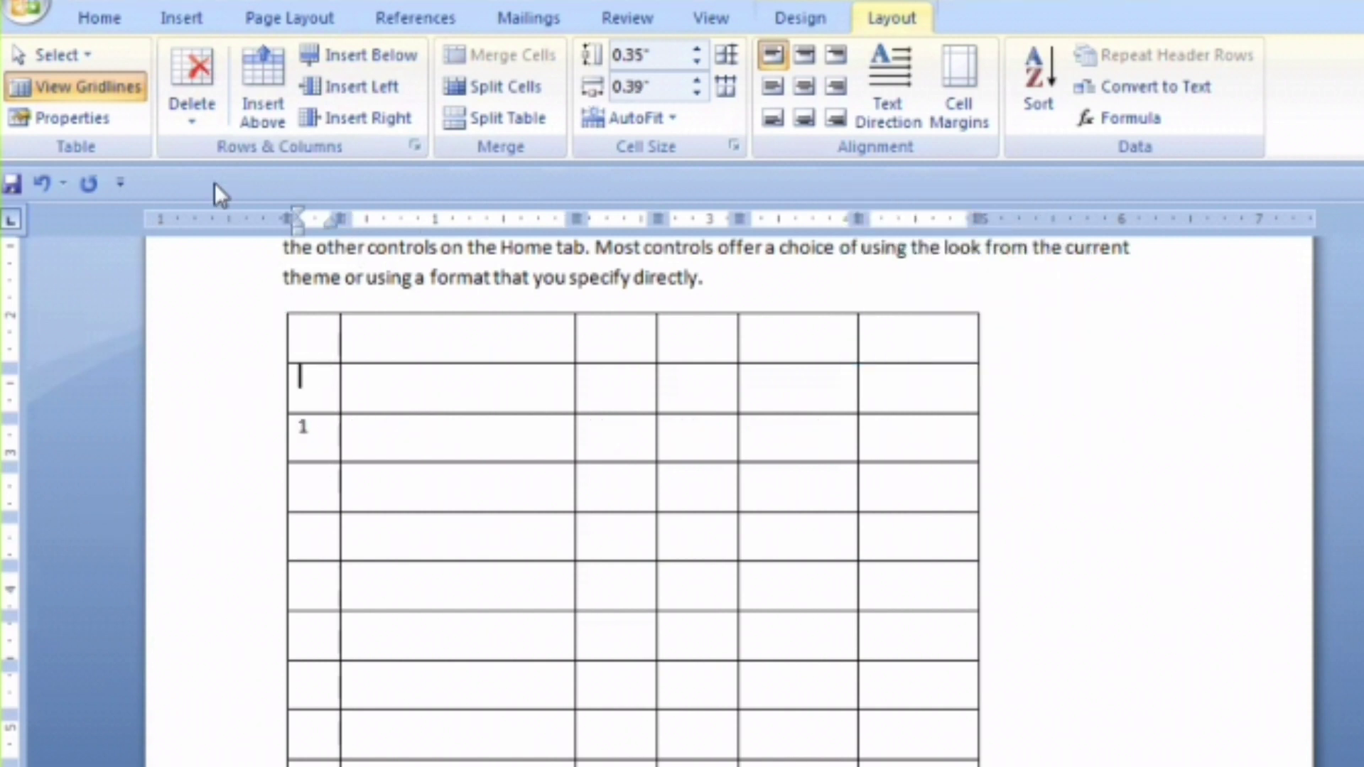
{"action": "left_click", "coordinate": [190, 122]}
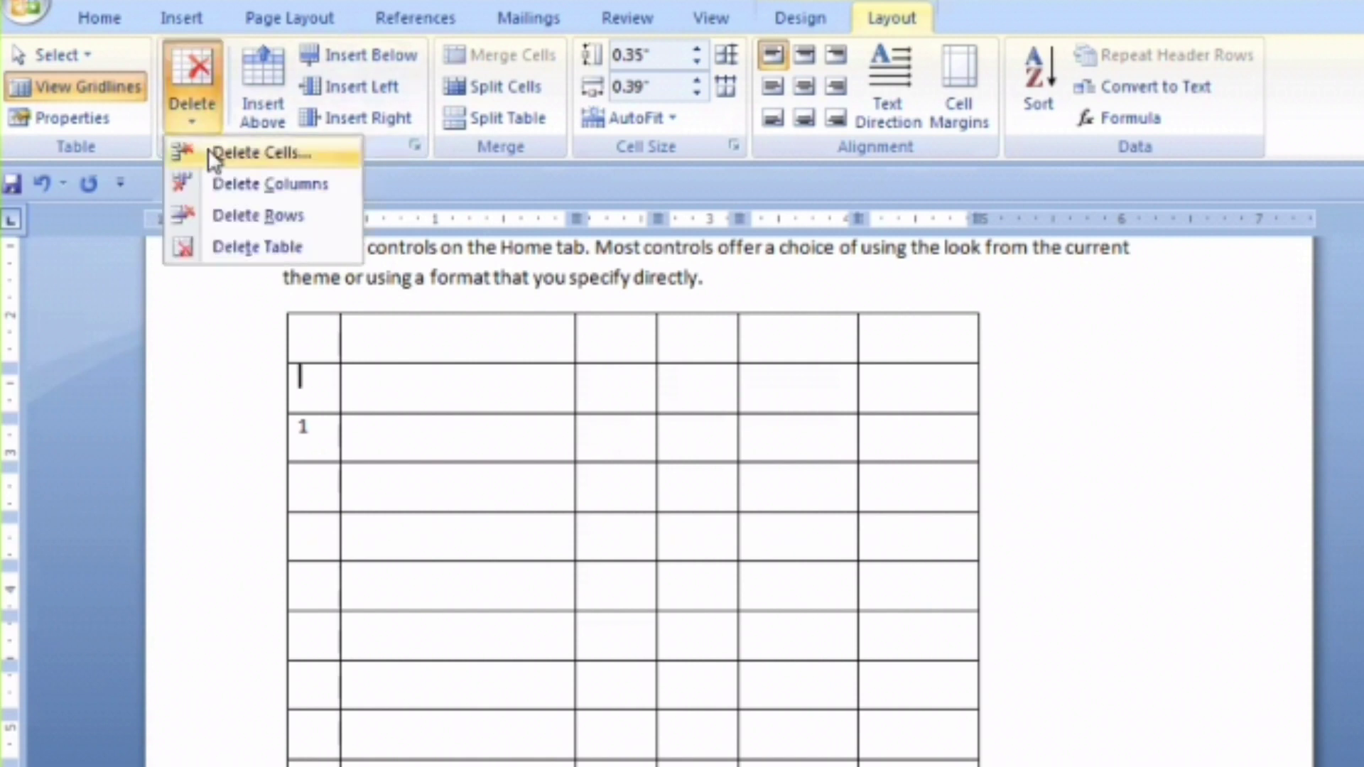
{"action": "left_click", "coordinate": [207, 148]}
{"action": "left_click", "coordinate": [934, 325]}
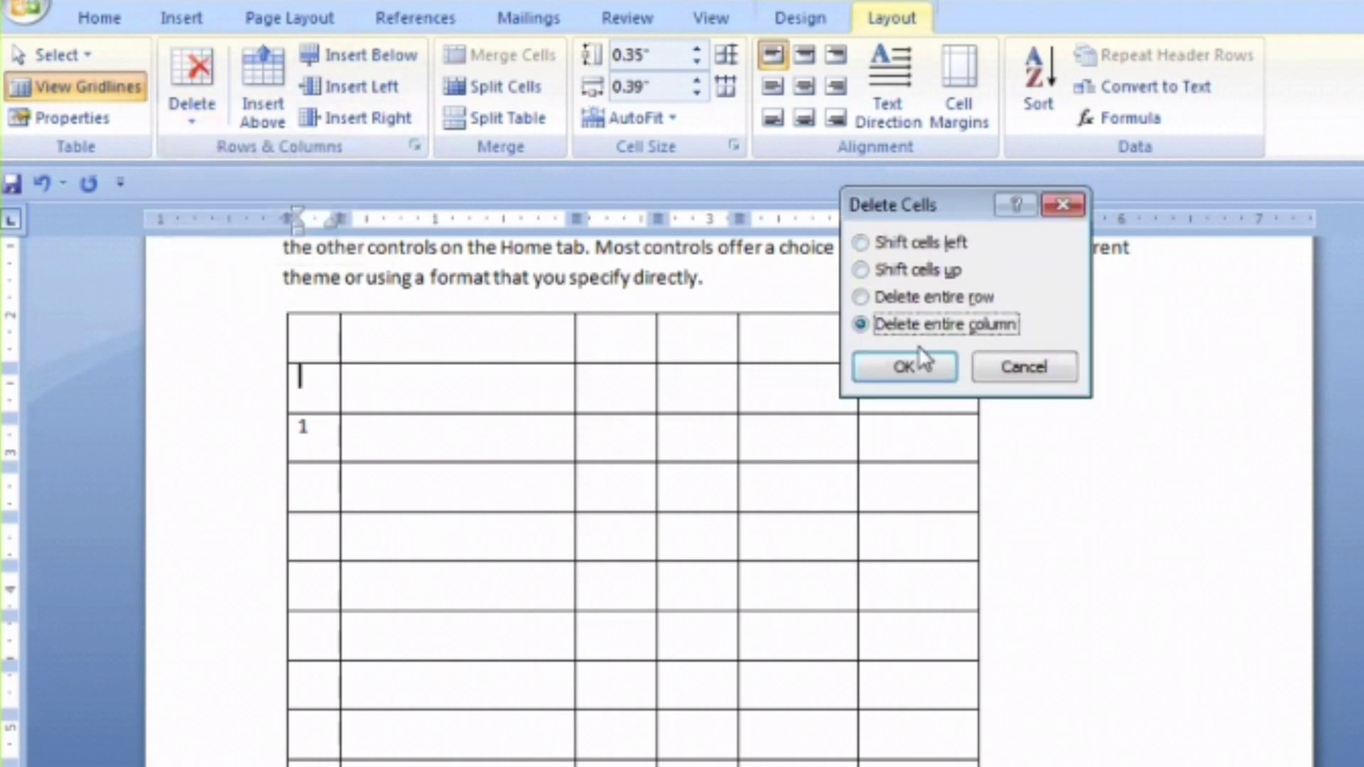
{"action": "left_click", "coordinate": [904, 365]}
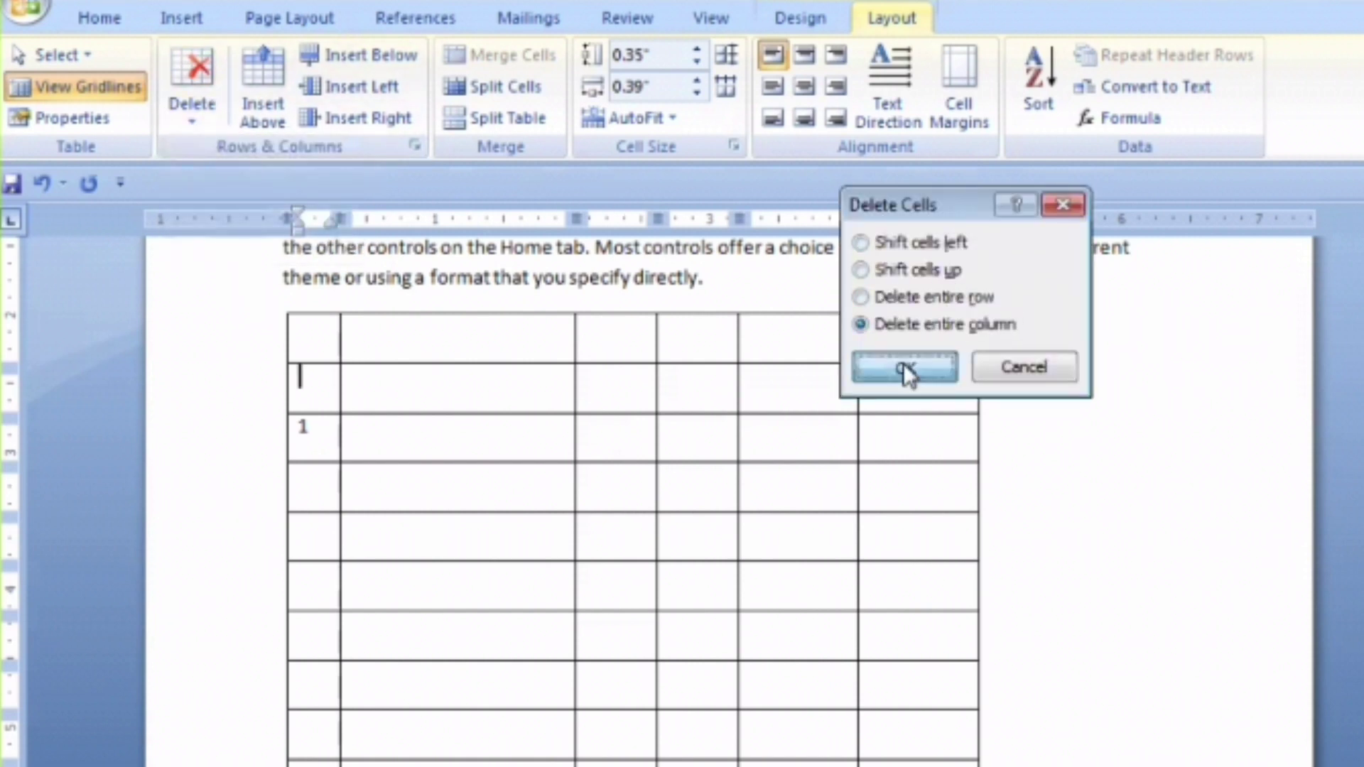
Step: Select the top-row cells of the table's last three columns and delete those columns
{"action": "left_click", "coordinate": [191, 124]}
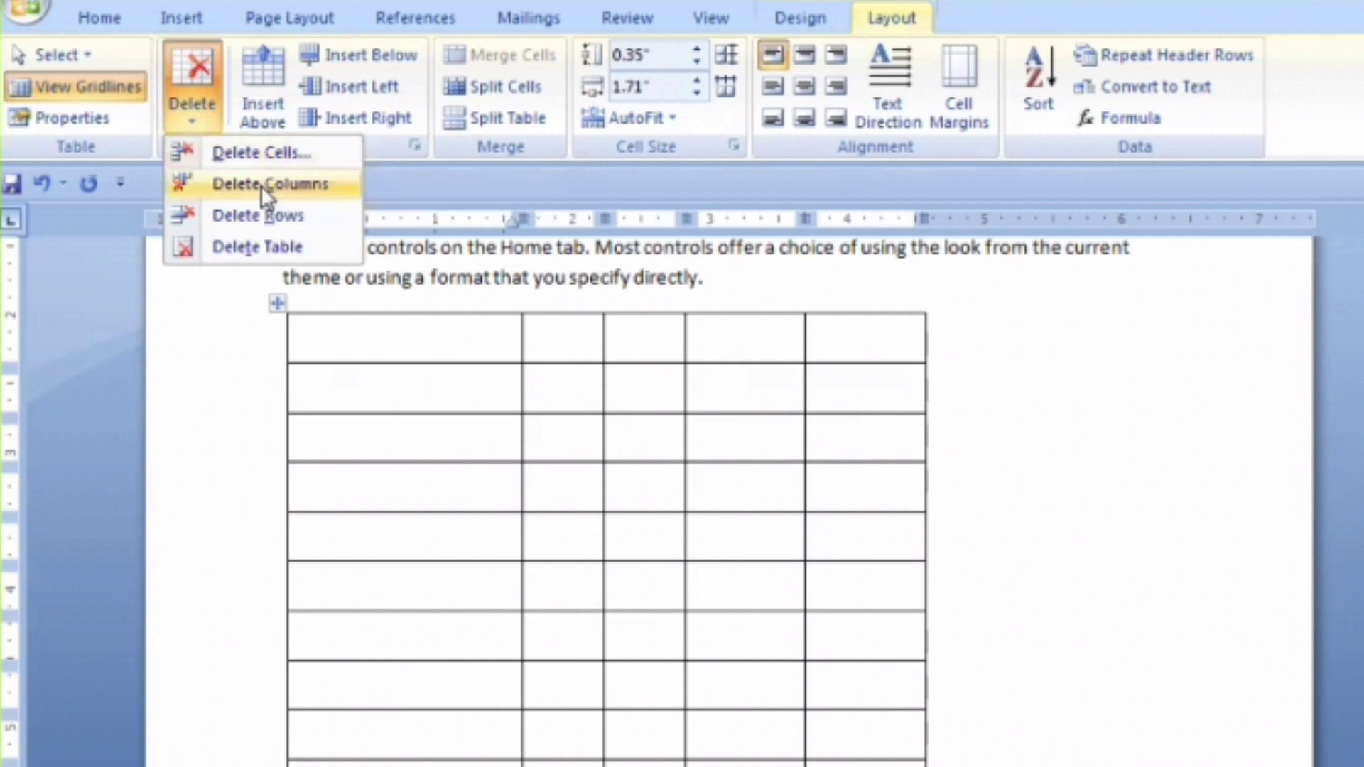
{"action": "left_click", "coordinate": [629, 398]}
{"action": "left_click", "coordinate": [660, 354]}
{"action": "left_click_drag", "start_coordinate": [660, 356], "coordinate": [869, 405]}
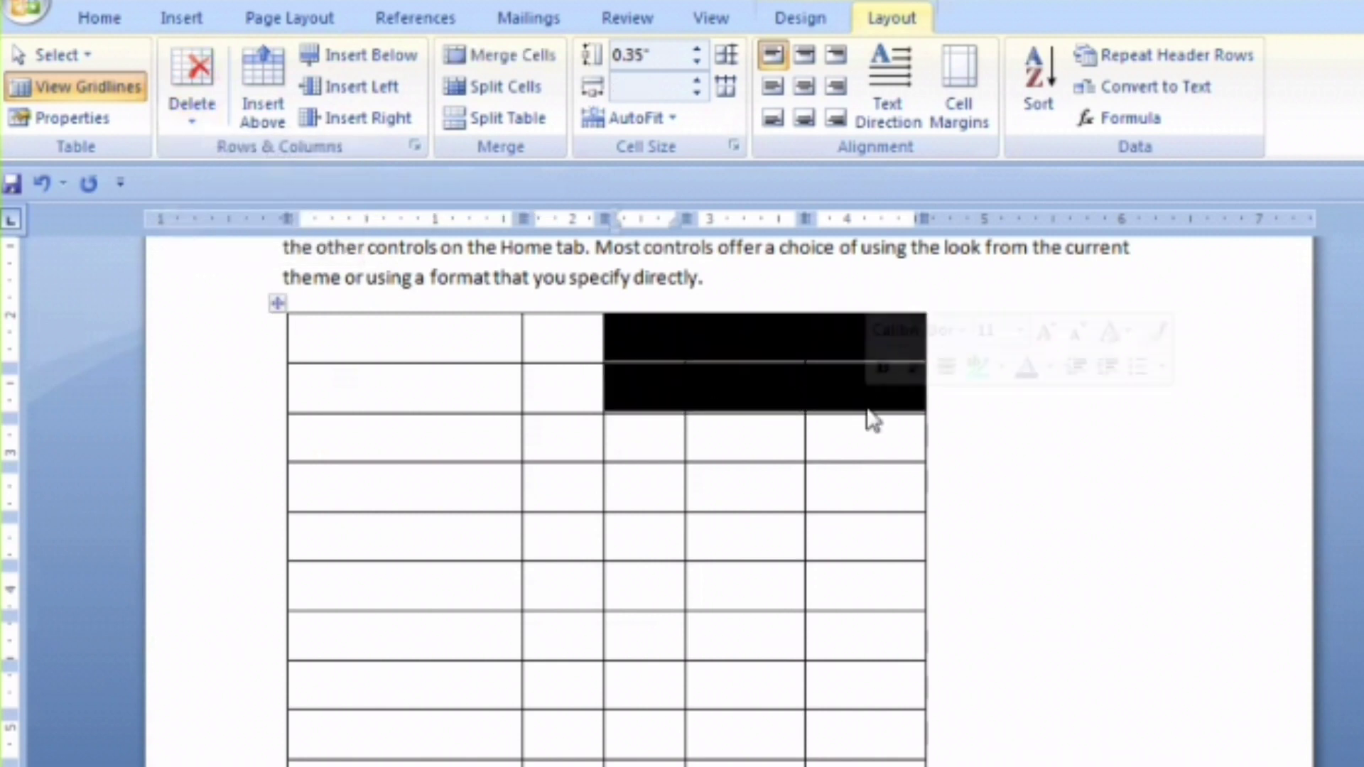
{"action": "left_click", "coordinate": [696, 369]}
{"action": "left_click_drag", "start_coordinate": [674, 339], "coordinate": [862, 390]}
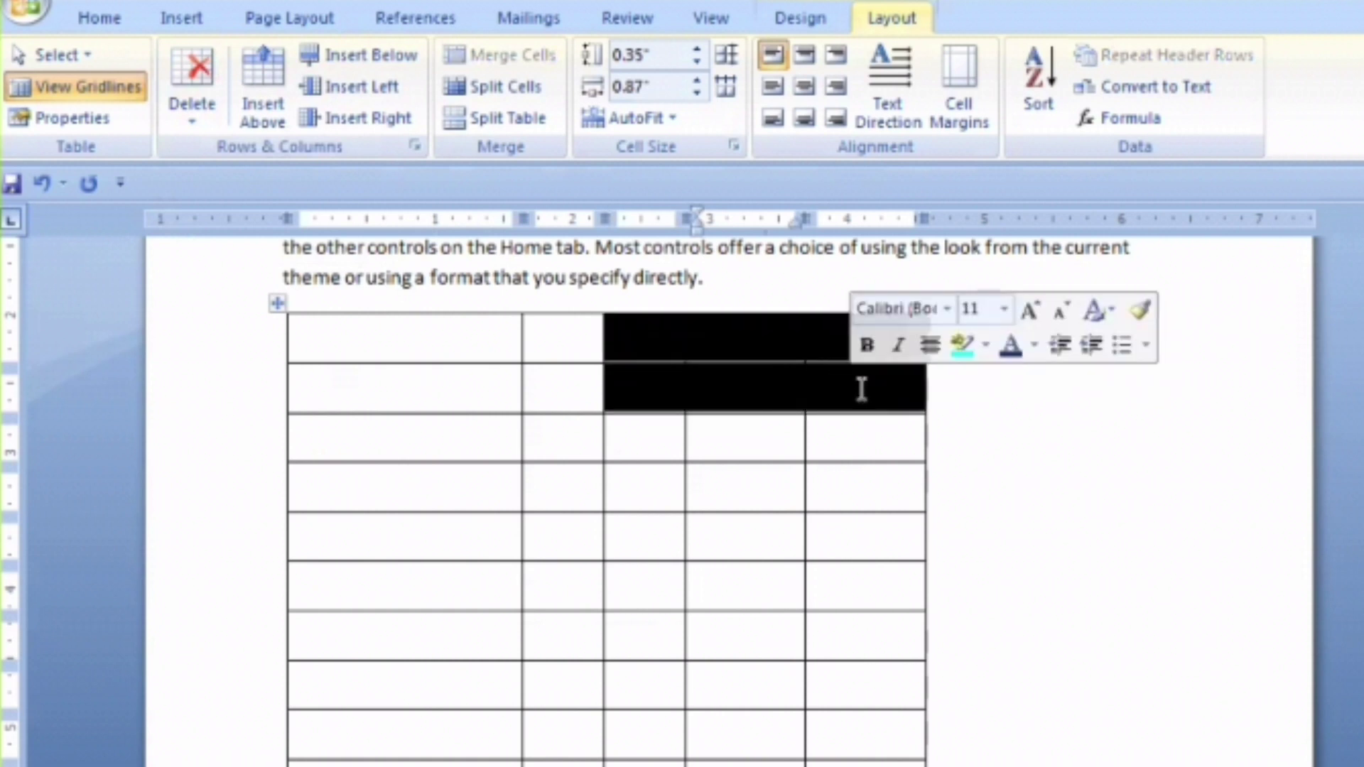
{"action": "left_click", "coordinate": [862, 394]}
{"action": "left_click_drag", "start_coordinate": [681, 351], "coordinate": [838, 396]}
{"action": "left_click", "coordinate": [817, 377]}
{"action": "left_click_drag", "start_coordinate": [679, 343], "coordinate": [825, 344]}
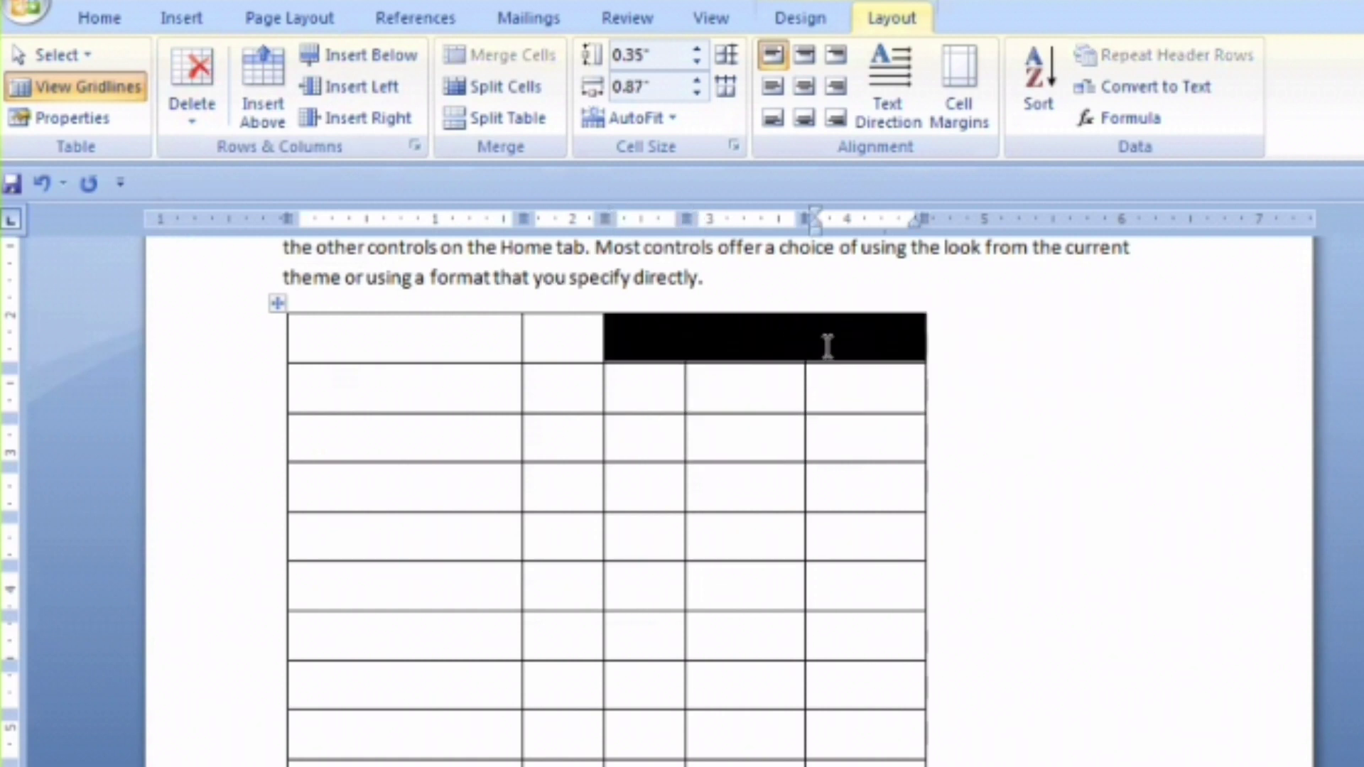
{"action": "left_click", "coordinate": [202, 121]}
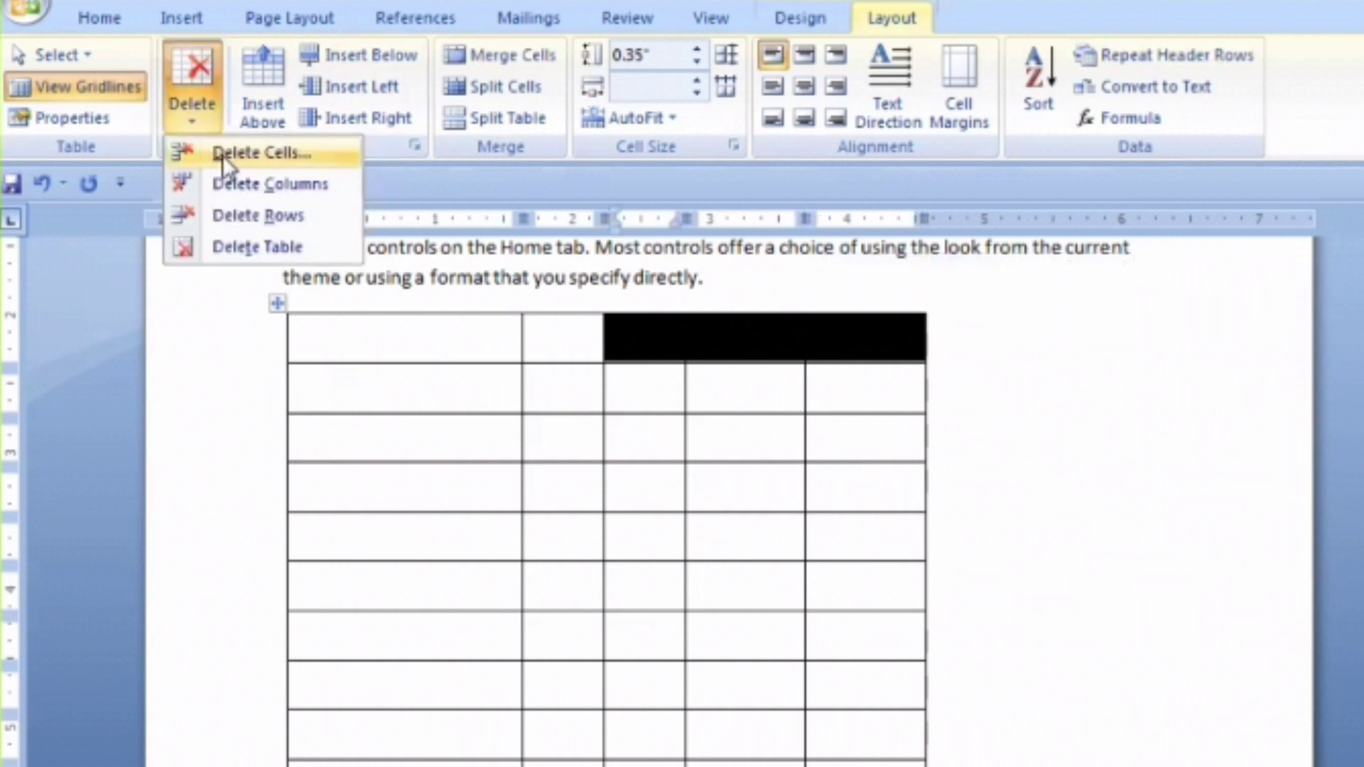
{"action": "left_click", "coordinate": [234, 179]}
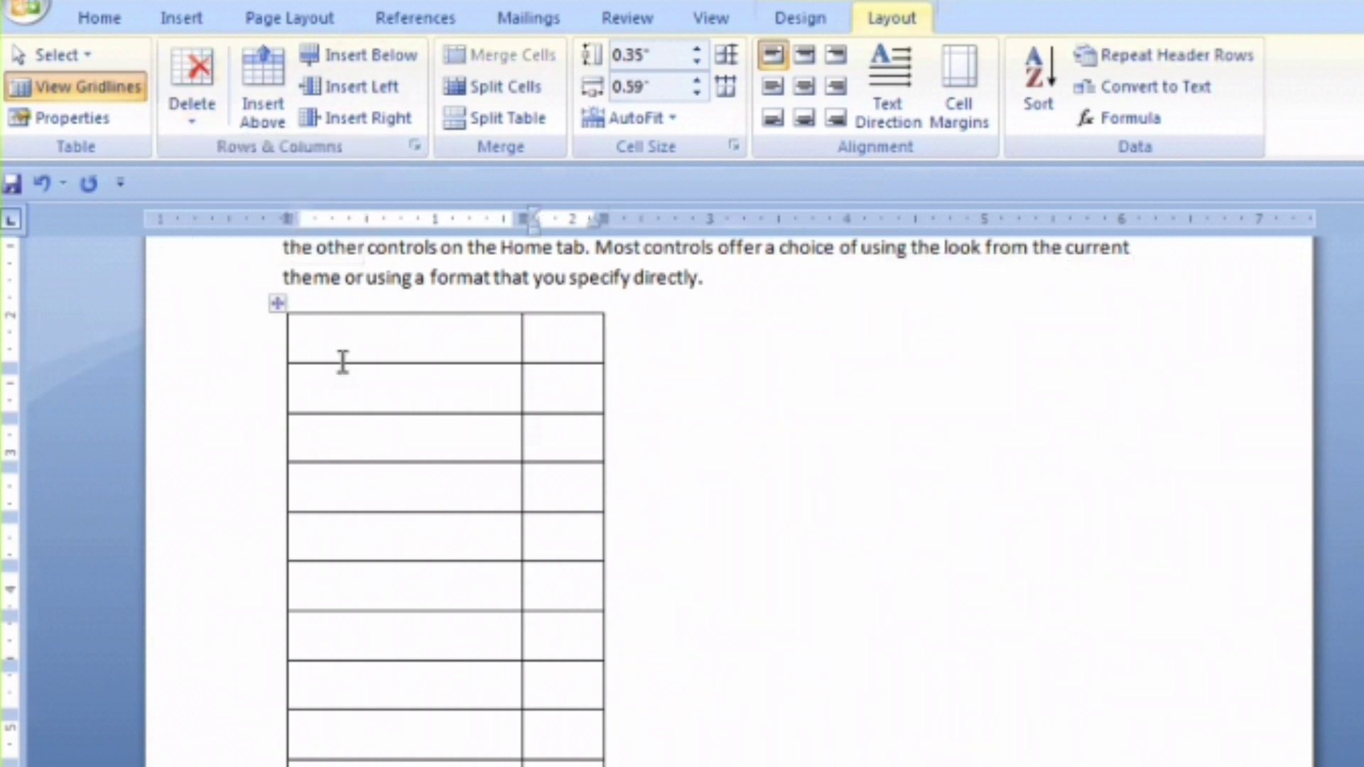
Step: Select the first-column cells from the third row down to the table's end and delete those rows
{"action": "left_click", "coordinate": [449, 654]}
{"action": "left_click_drag", "start_coordinate": [375, 439], "coordinate": [371, 764]}
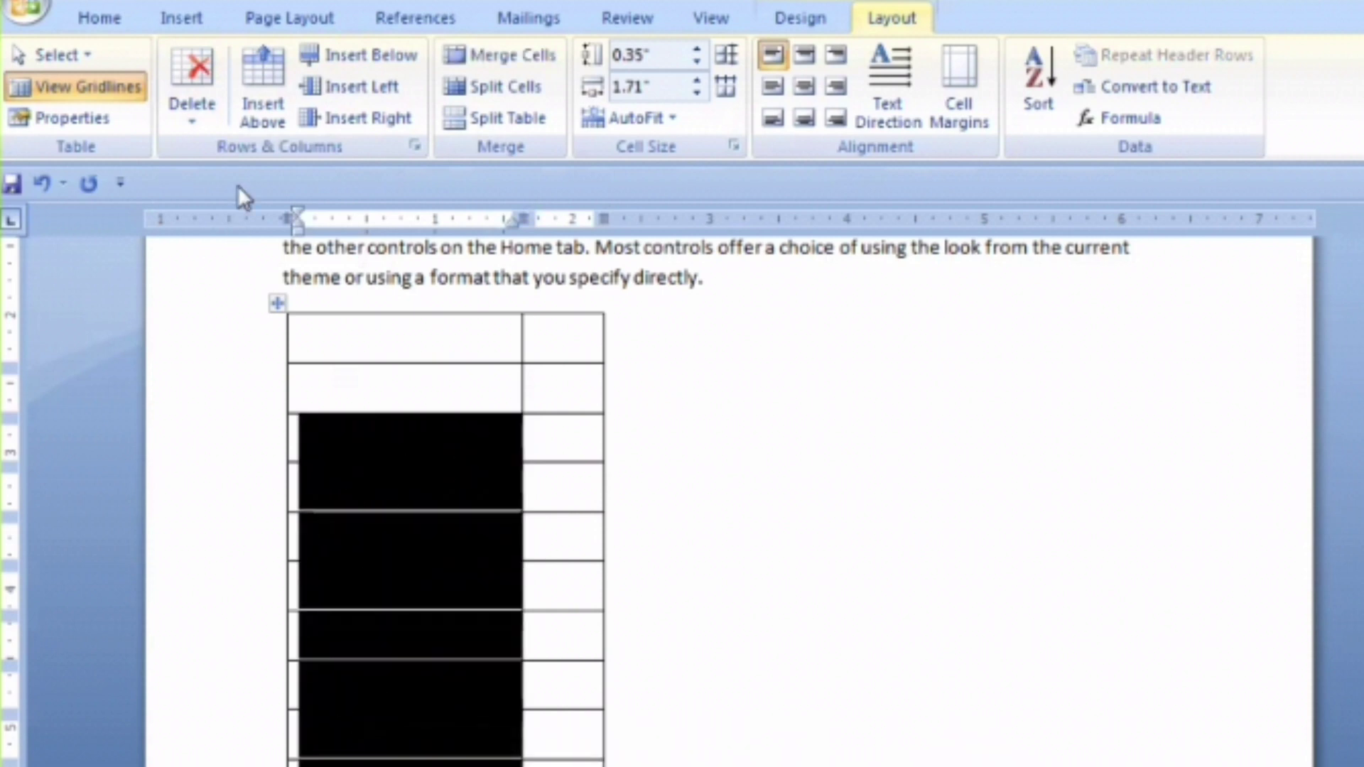
{"action": "left_click", "coordinate": [211, 121]}
{"action": "left_click", "coordinate": [247, 215]}
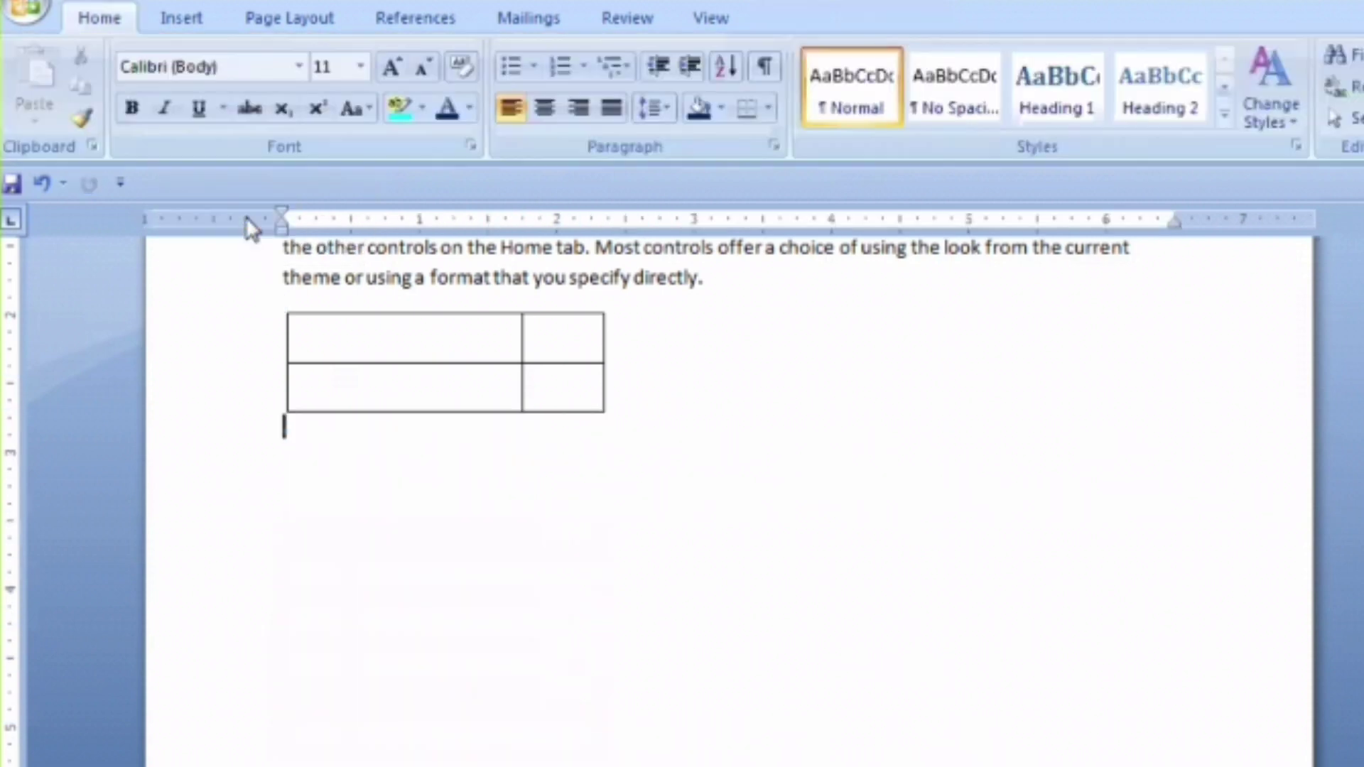
Step: Delete the whole remaining two-row, two-column table
{"action": "left_click", "coordinate": [342, 342]}
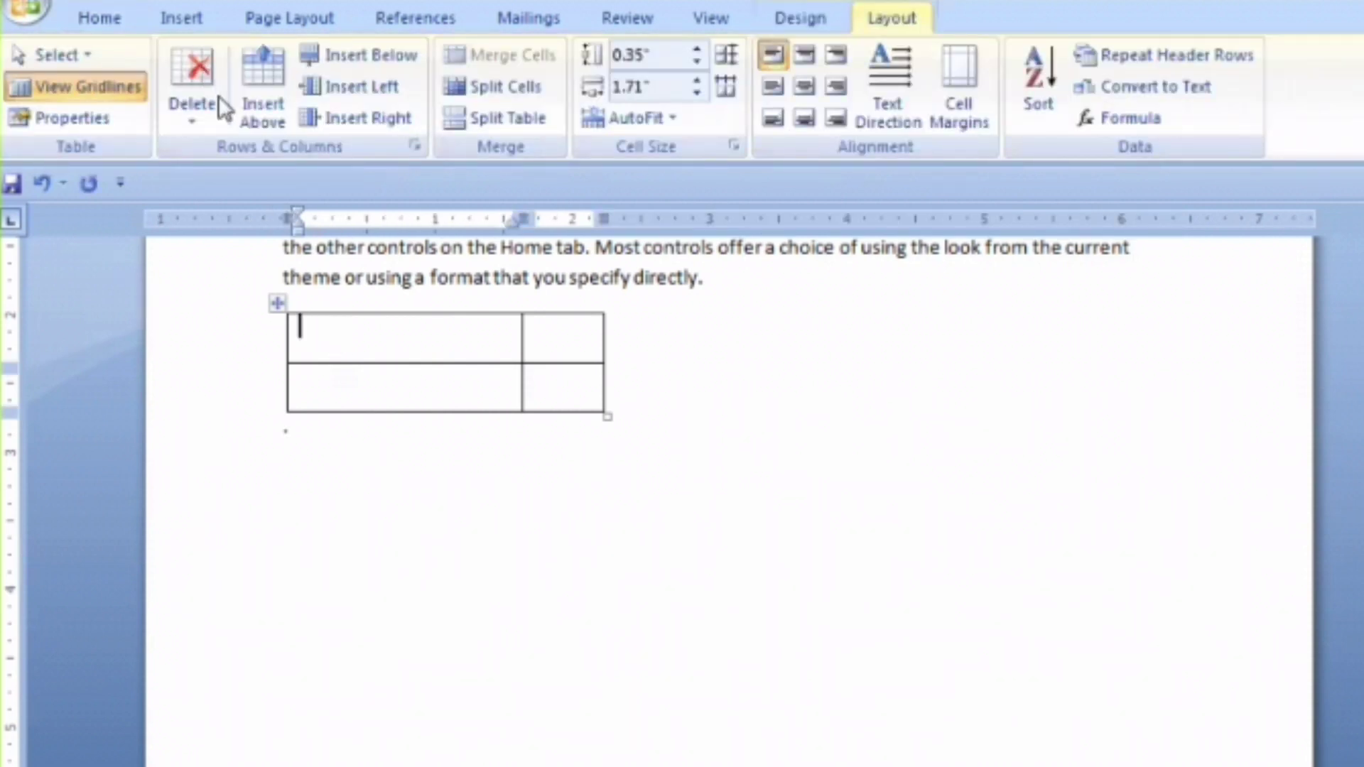
{"action": "left_click", "coordinate": [201, 130]}
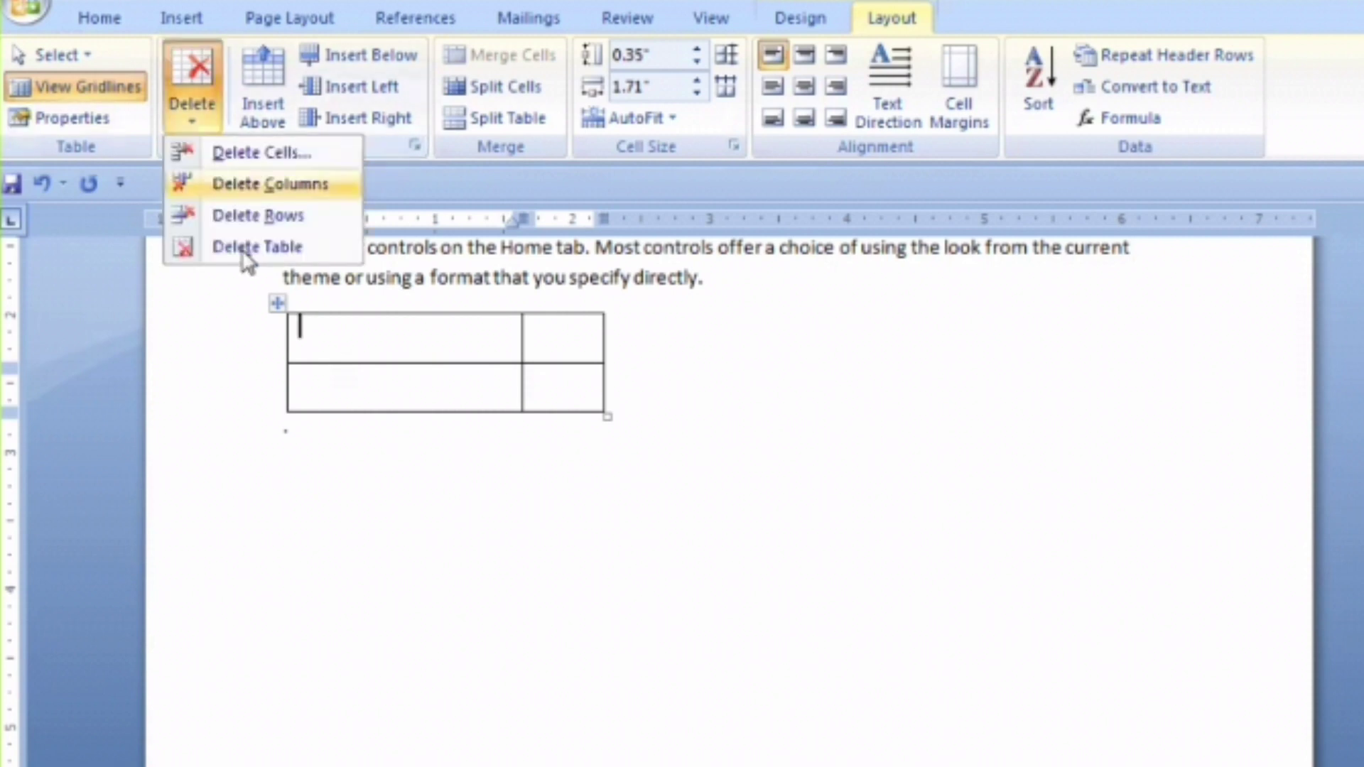